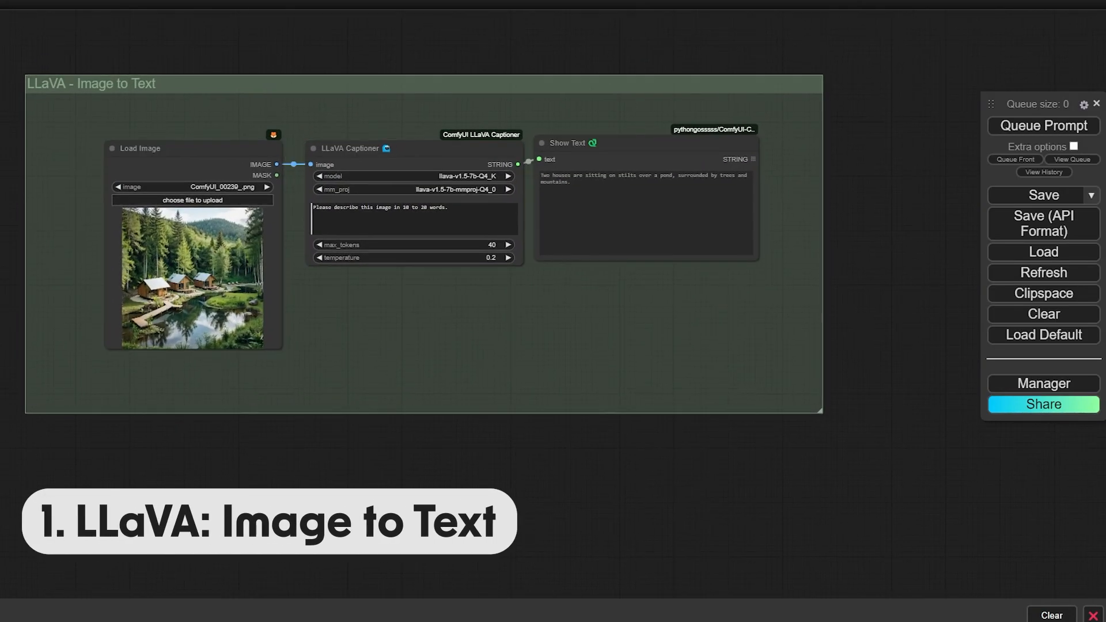
Resize the Load Image node larger and taller so the forest cabin picture previews beside the LLaVA captioner
left_click_drag(576, 340, 586, 348)
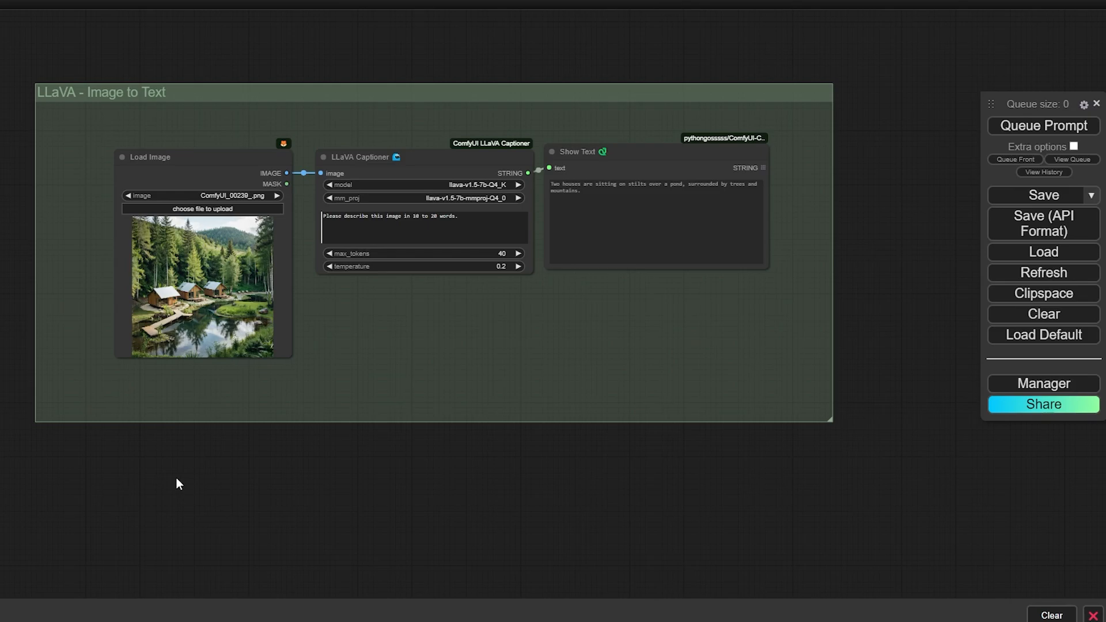
scroll(416, 177, "up", 3)
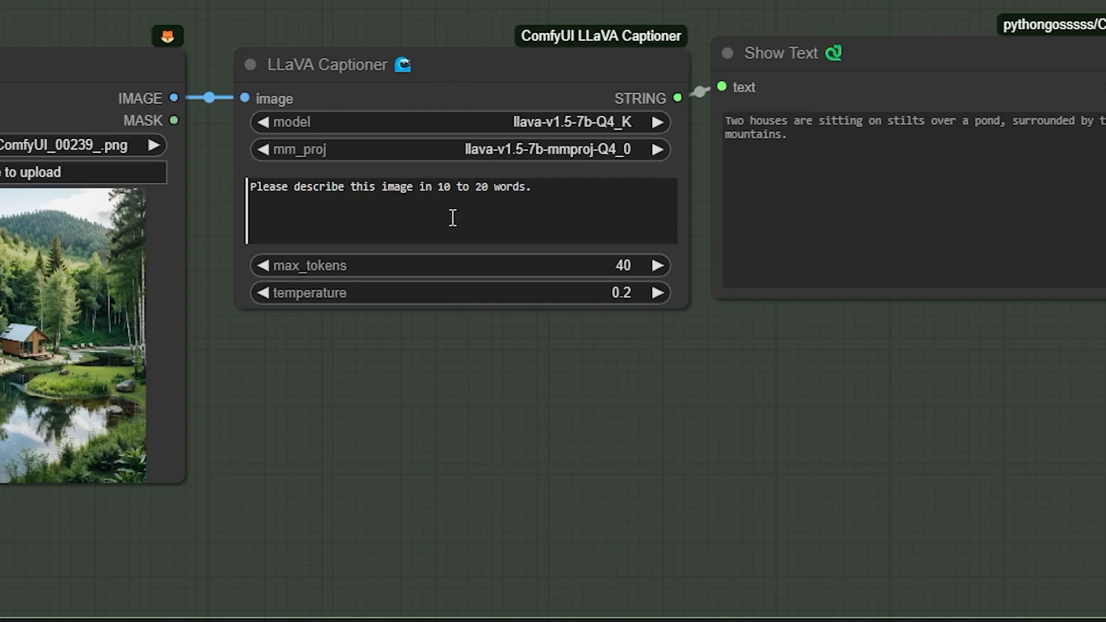
left_click_drag(578, 195, 233, 199)
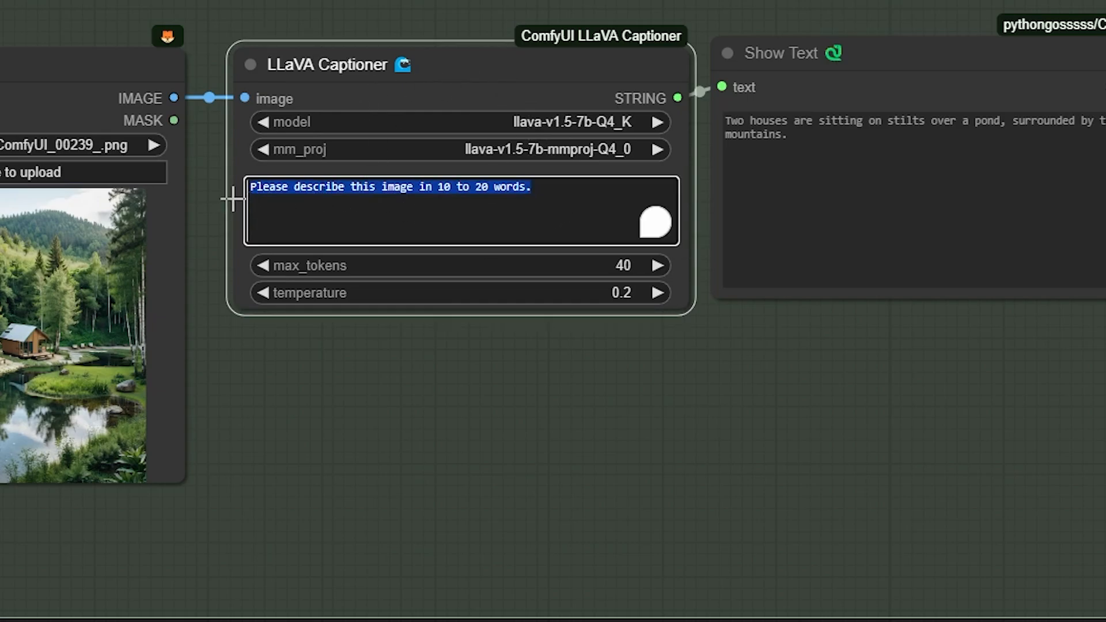
left_click(229, 114)
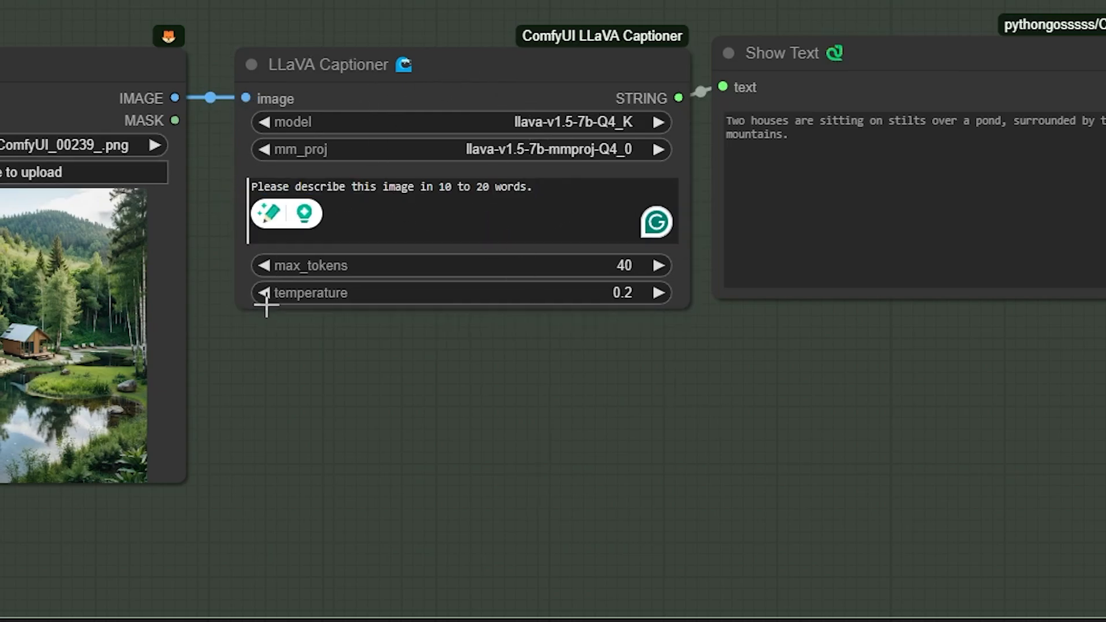
left_click_drag(179, 482, 218, 542)
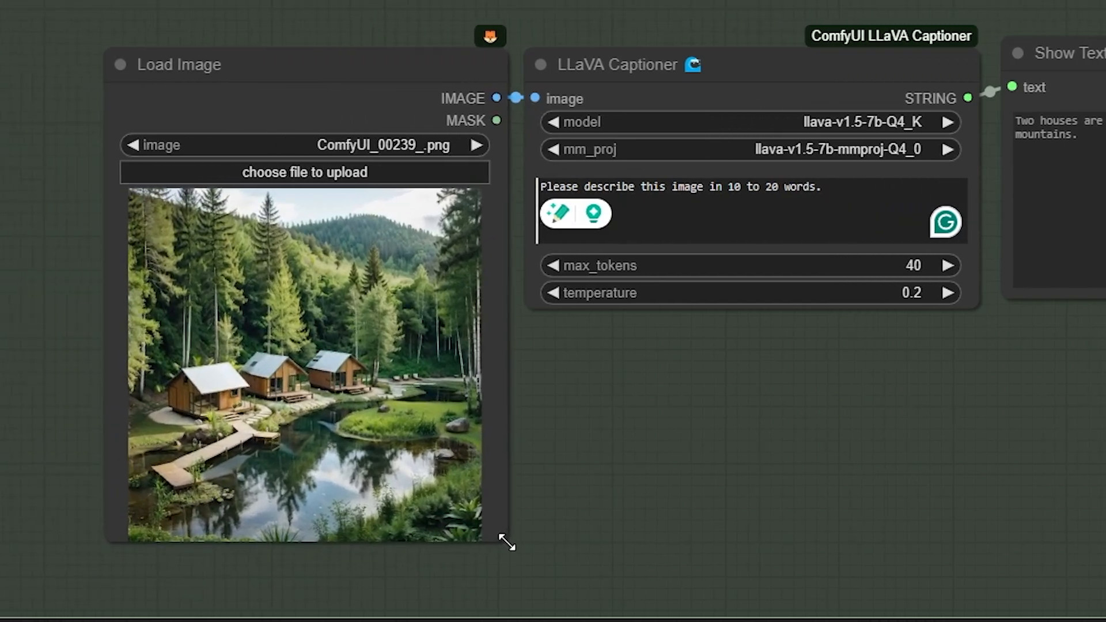
left_click_drag(507, 541, 504, 554)
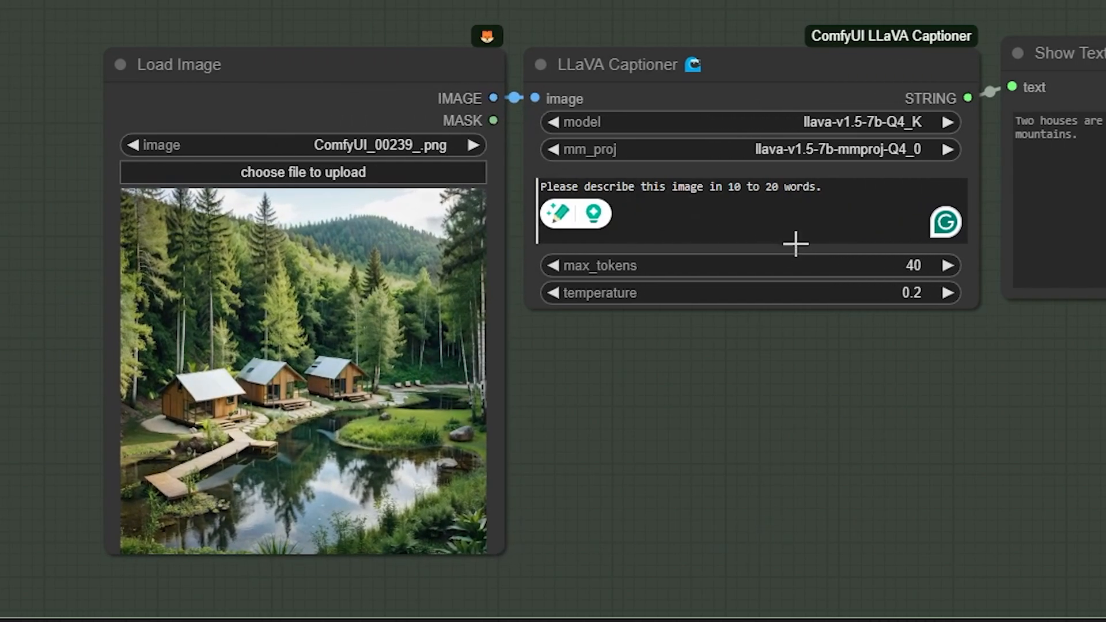
Ask the captioner 'Please describe the location of the image and what is happening?' and run it
left_click(642, 200)
type("Please describe t")
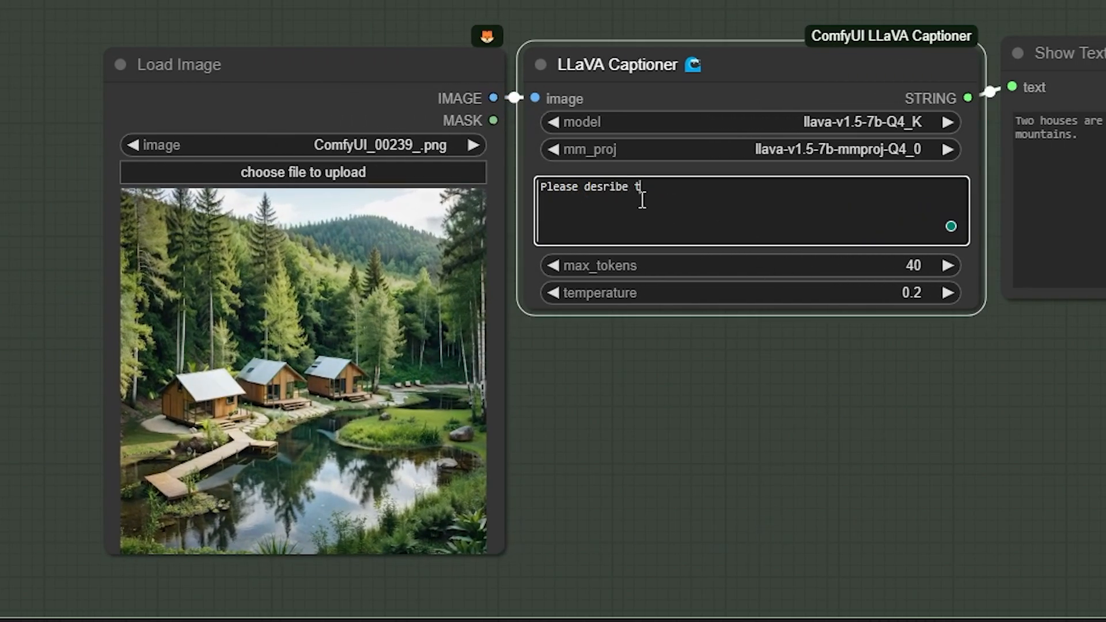
type("he location of the image and")
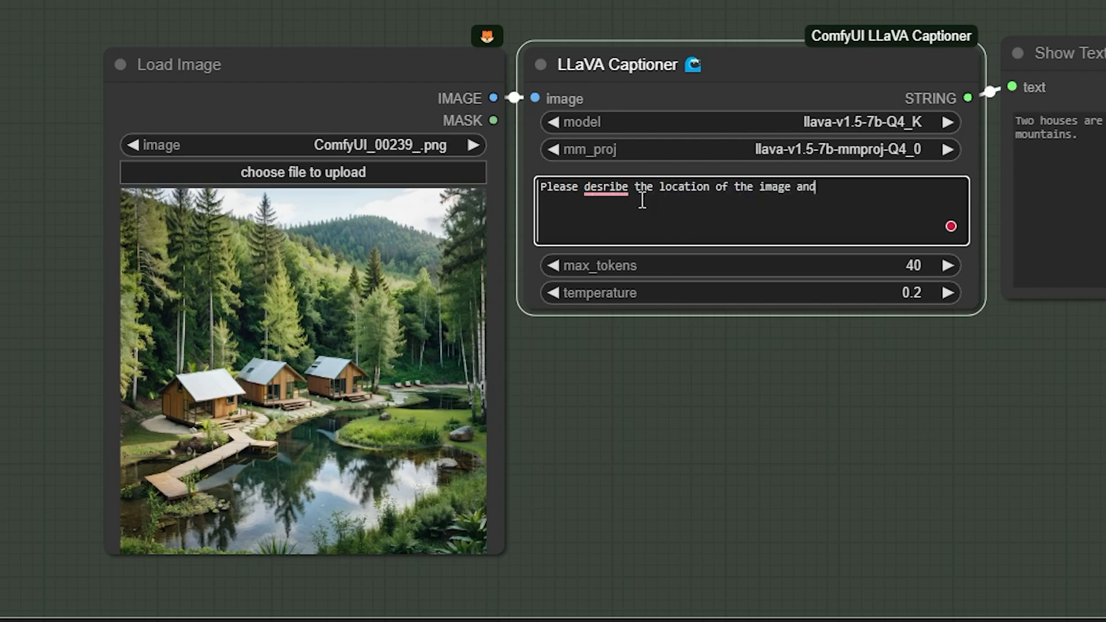
type(" what is happ")
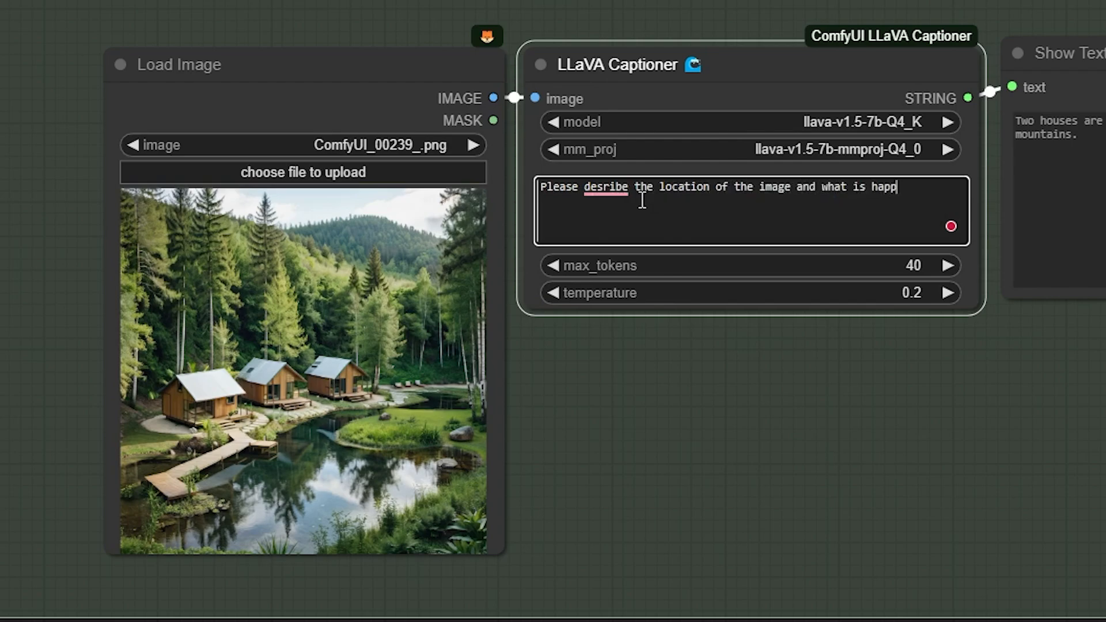
type("ening")
key("BackSpace")
key("BackSpace")
key("BackSpace")
key("BackSpace")
key("BackSpace")
type("eni")
type("ng?")
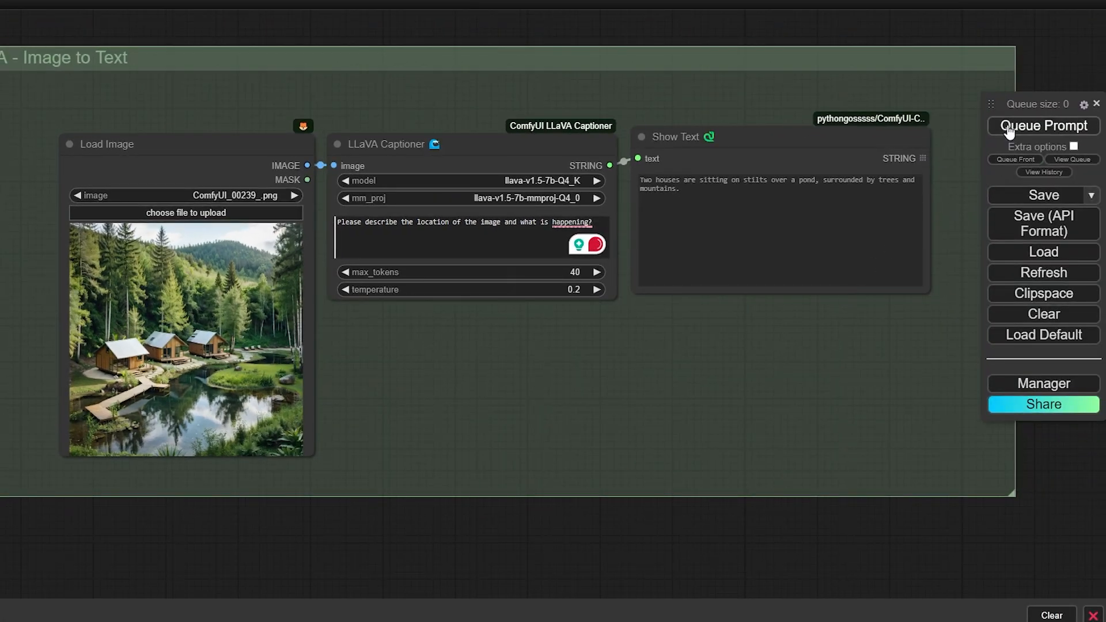
left_click(1009, 126)
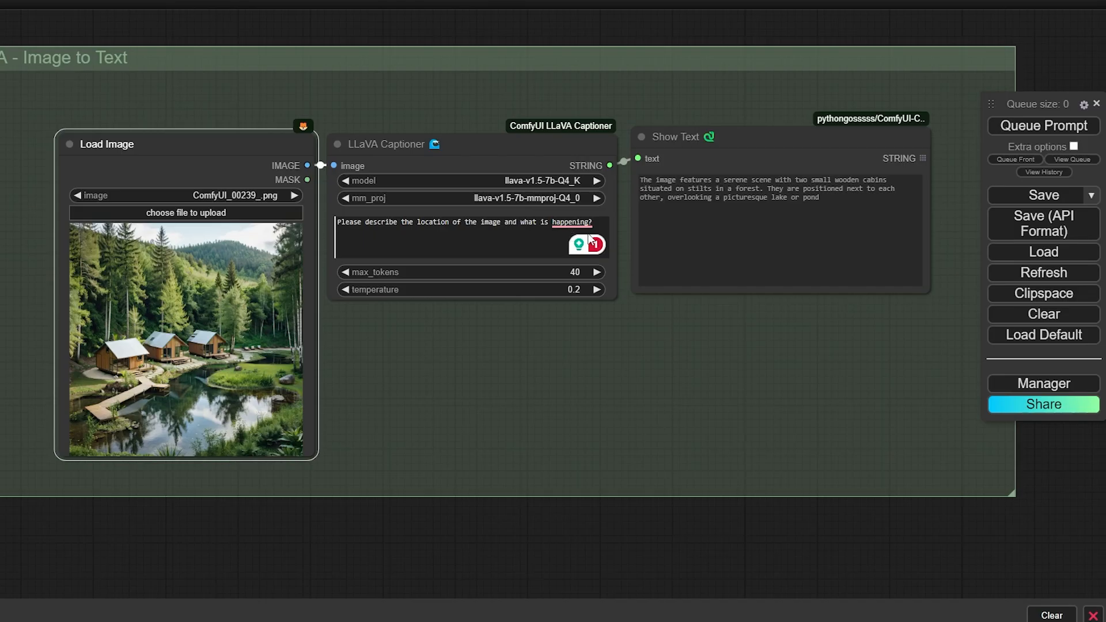
Replace the prompt with 'what are the buildings made out of?' and rerun the captioner
left_click(601, 227)
key("ctrl+a")
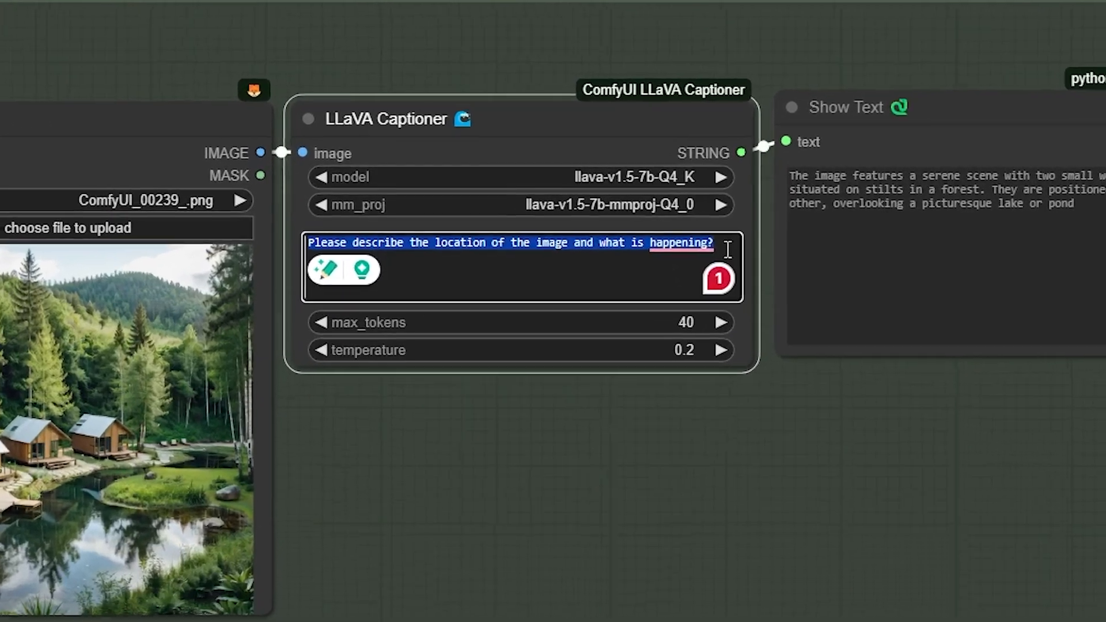
type("what")
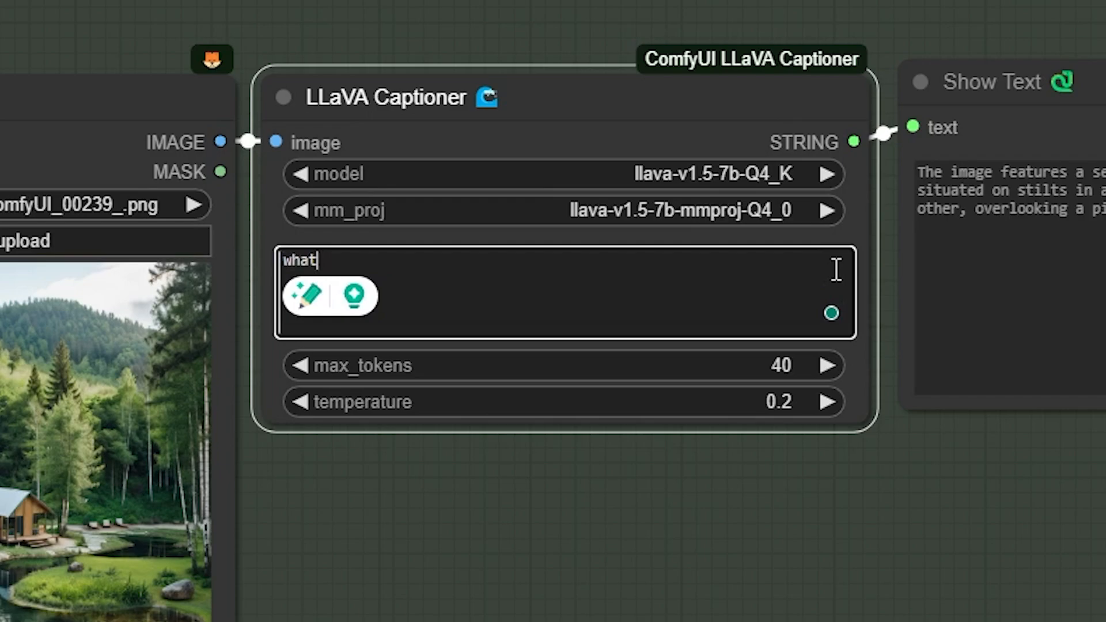
type(" are the buildings made")
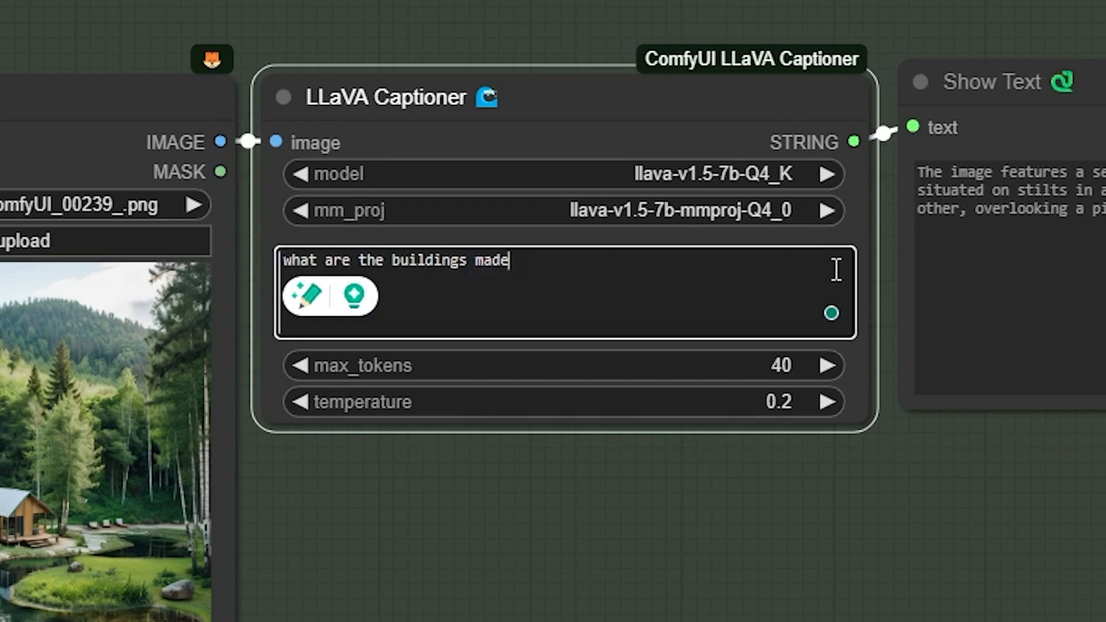
type(" out of?")
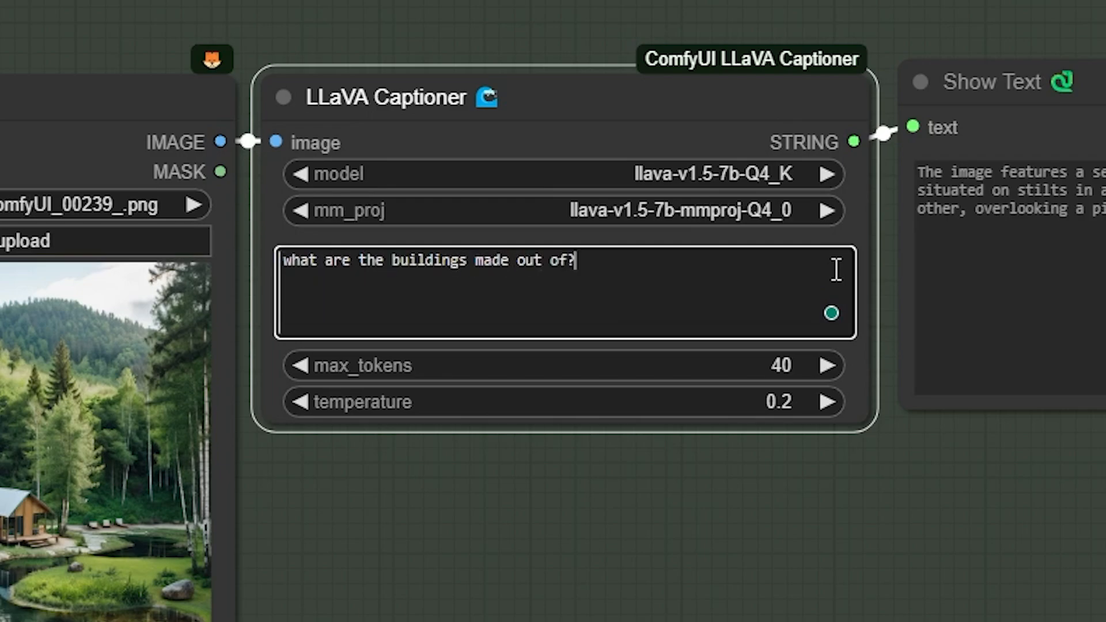
key("ctrl+Return")
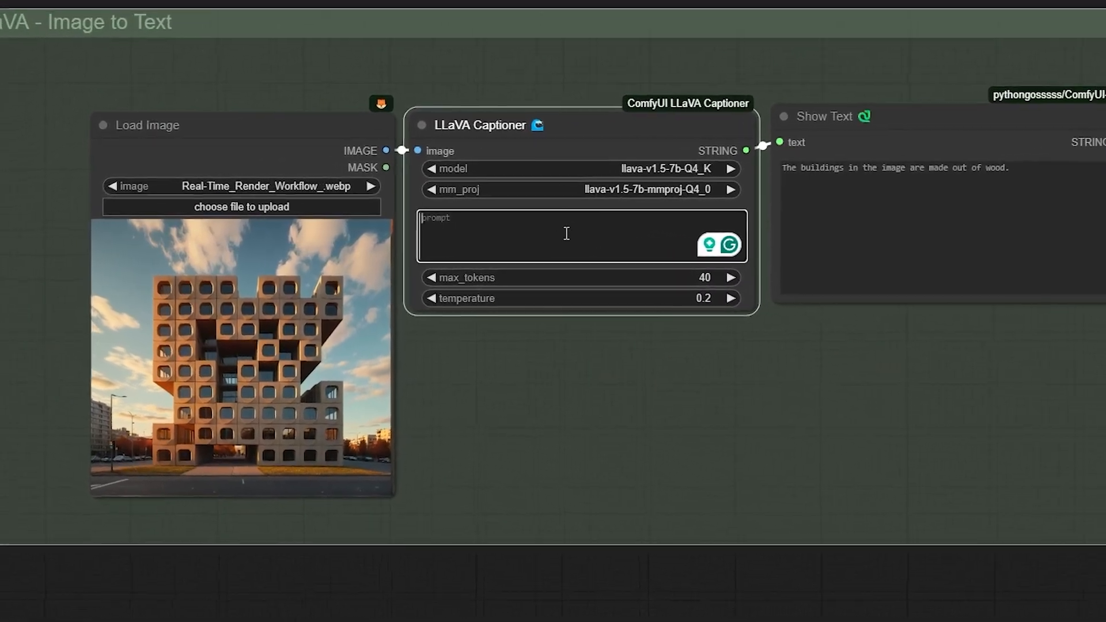
Enter the architect-style building prompt, set max_tokens to 300 and queue it
type("Wha")
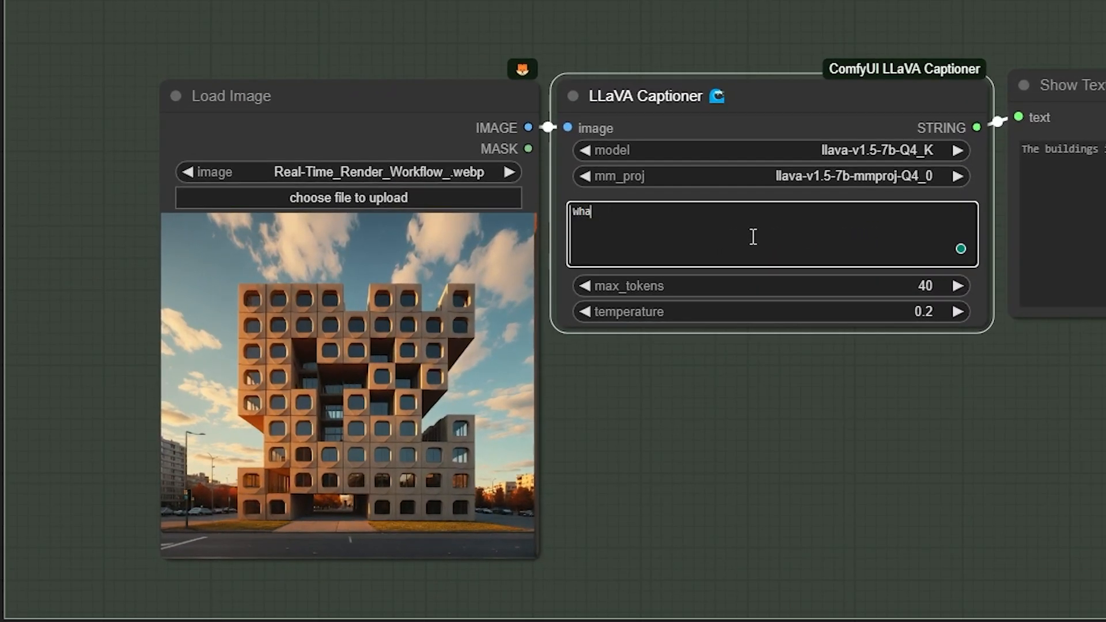
type("t is the style of ")
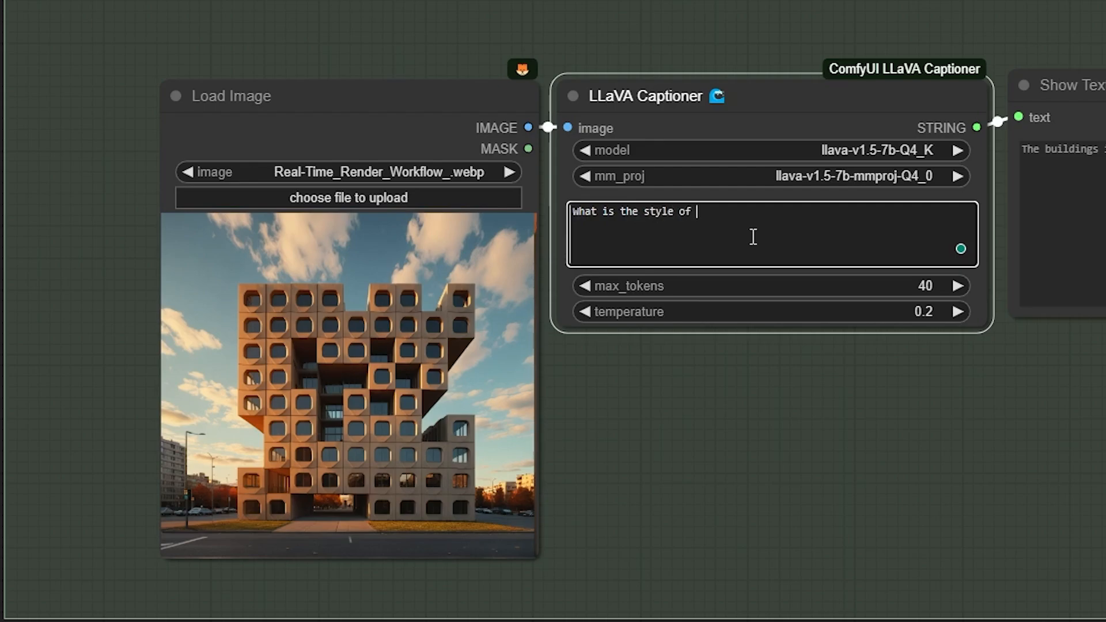
type("the building in ")
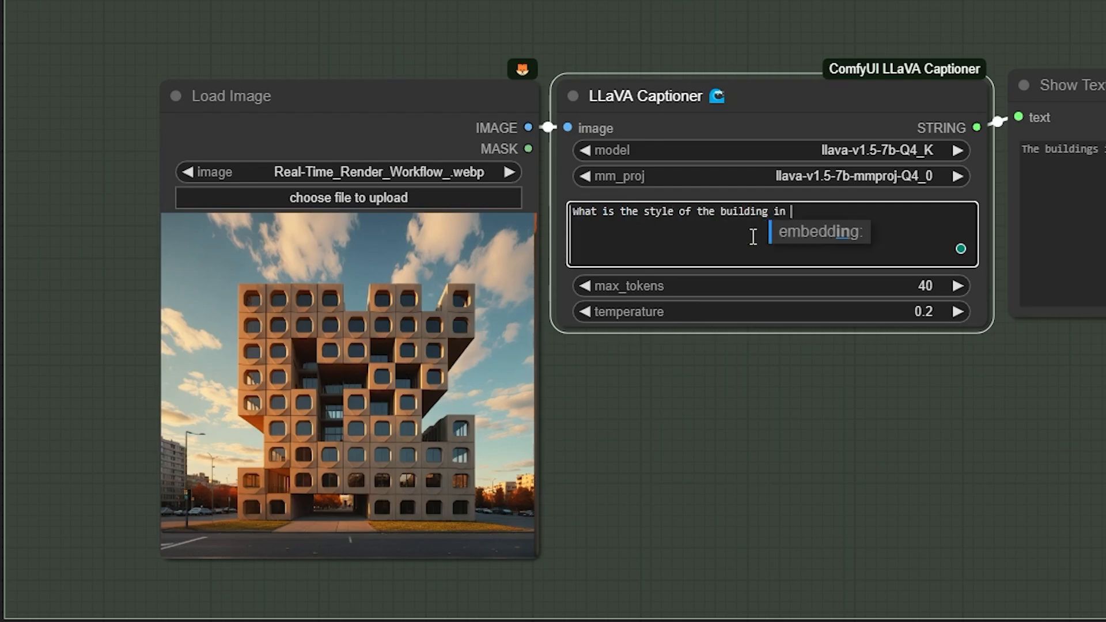
type("the image? Desc")
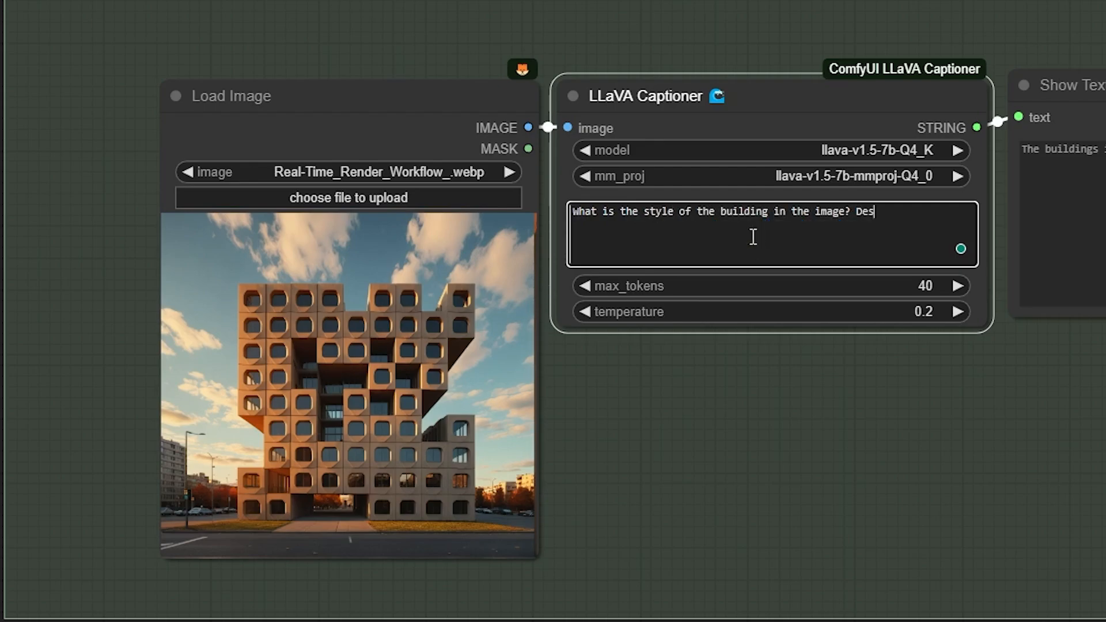
type("ribe it as you are an architect")
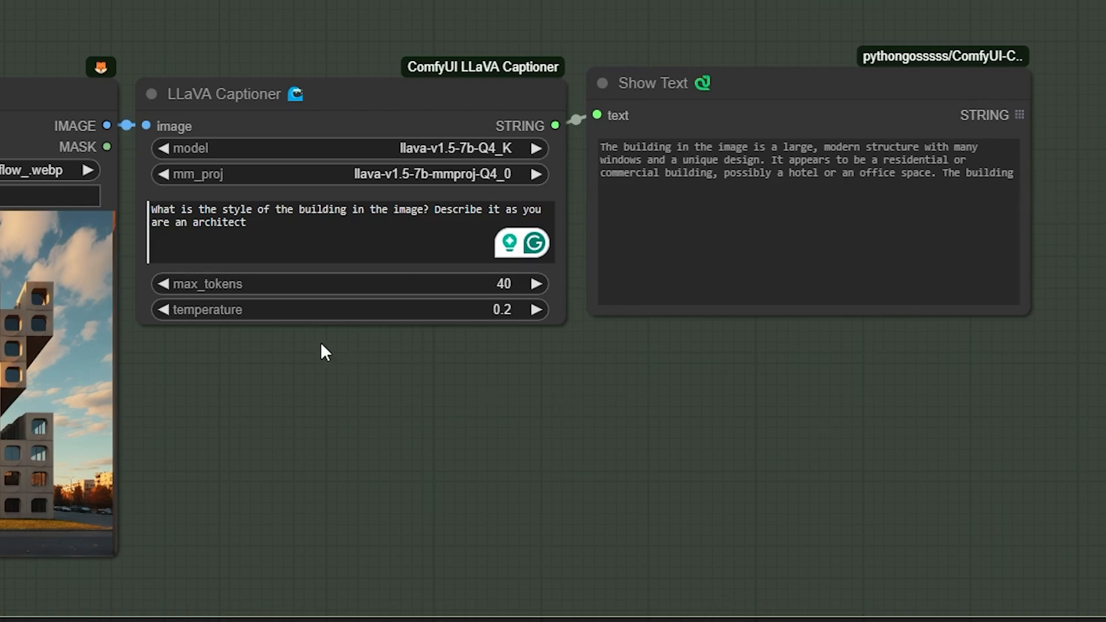
left_click(502, 283)
type("300")
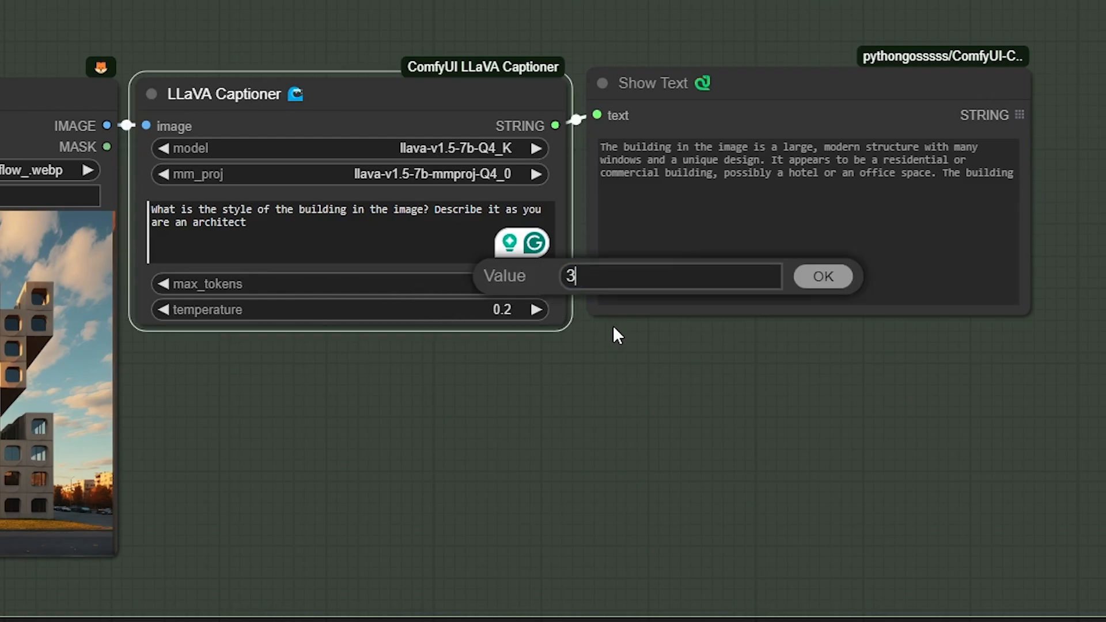
key("Return")
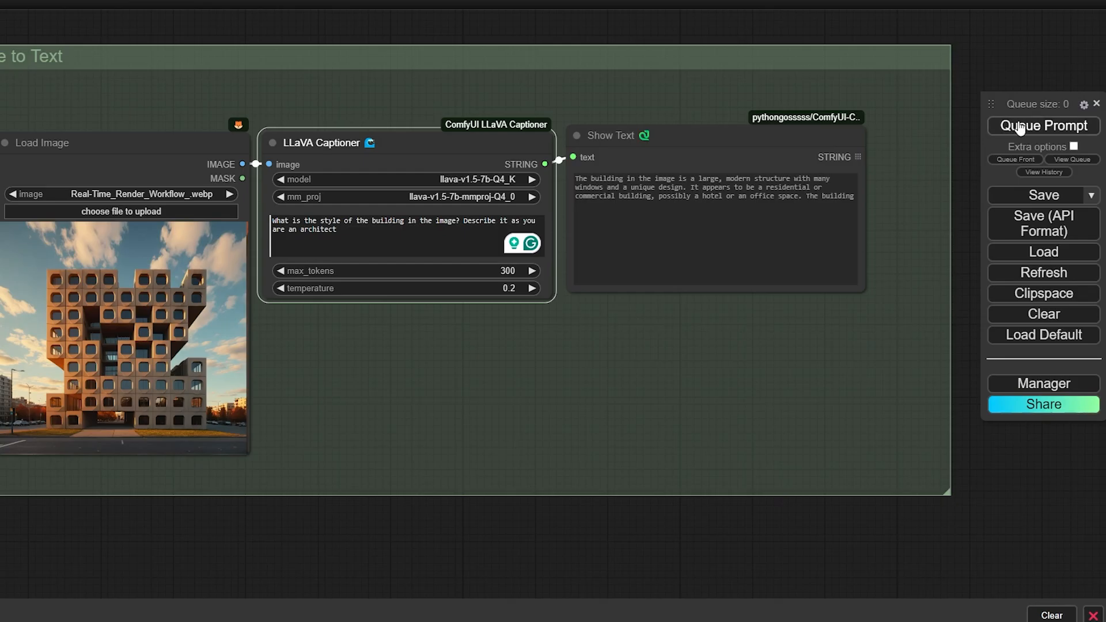
left_click(1021, 127)
Dismiss the max_tokens validation error, lower max_tokens to 200 and rerun the captioner
left_click(507, 351)
left_click(507, 270)
type("200")
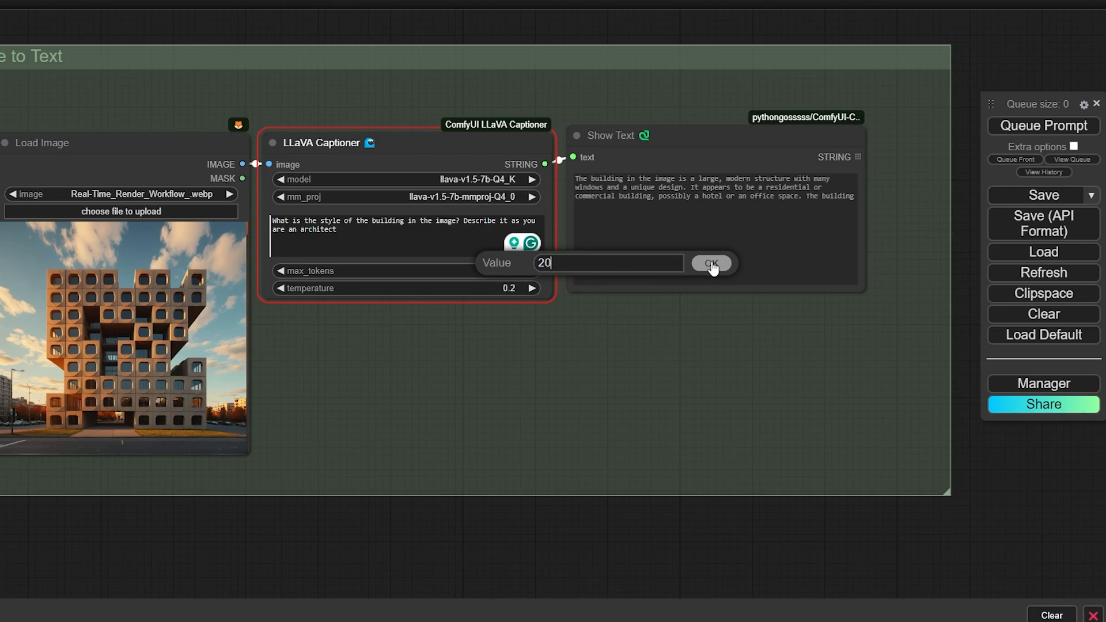
left_click(713, 264)
left_click(1047, 126)
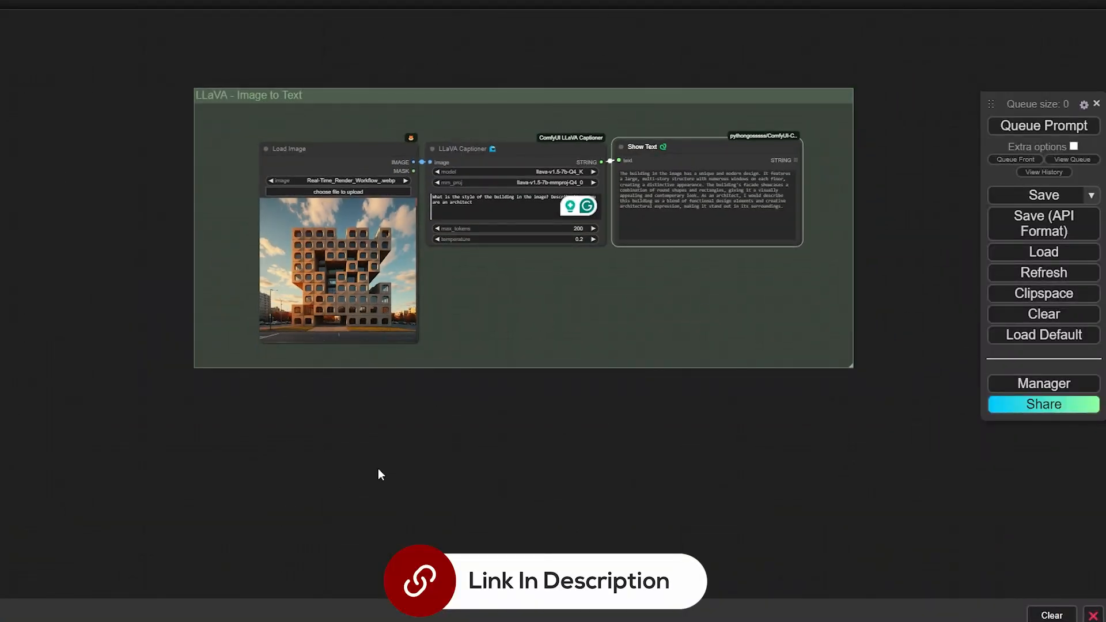
Bring the Remove Background workflow into view and switch the RemBG session model to isnet-general-use
left_click_drag(582, 499, 512, 498)
left_click_drag(728, 445, 320, 427)
scroll(320, 428, "down", 3)
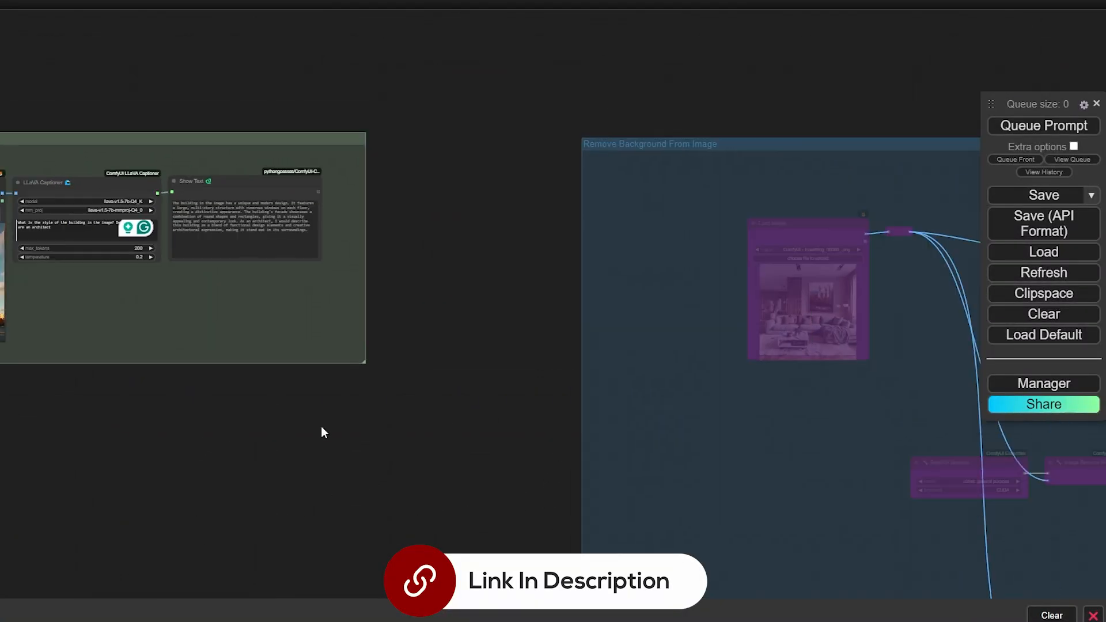
left_click_drag(401, 449, 407, 434)
left_click_drag(468, 449, 168, 369)
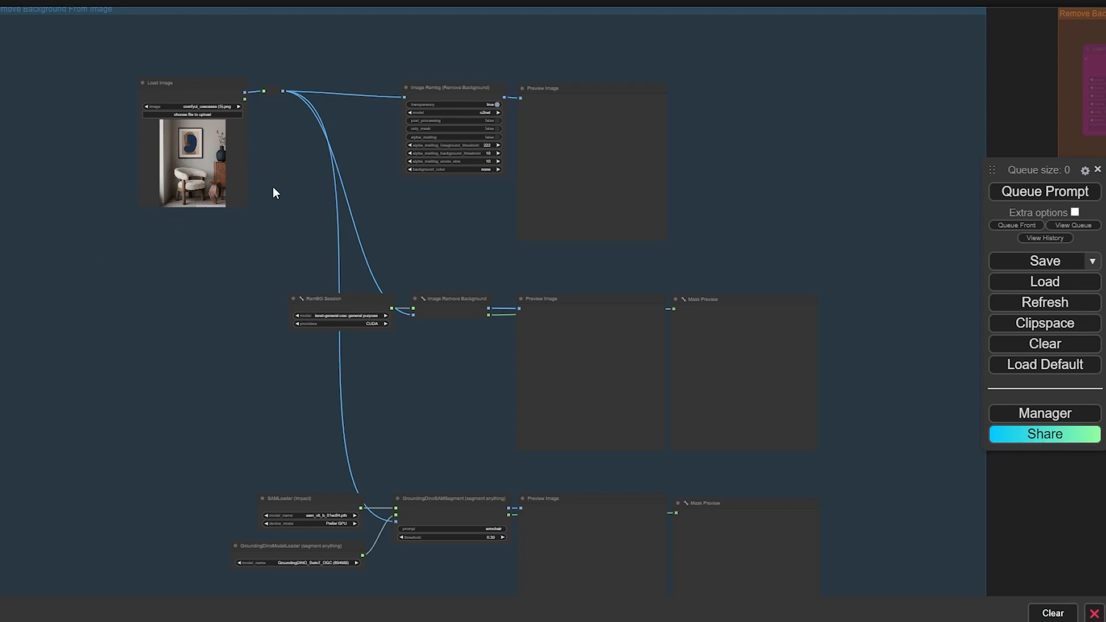
scroll(272, 186, "up", 8)
scroll(217, 207, "up", 6)
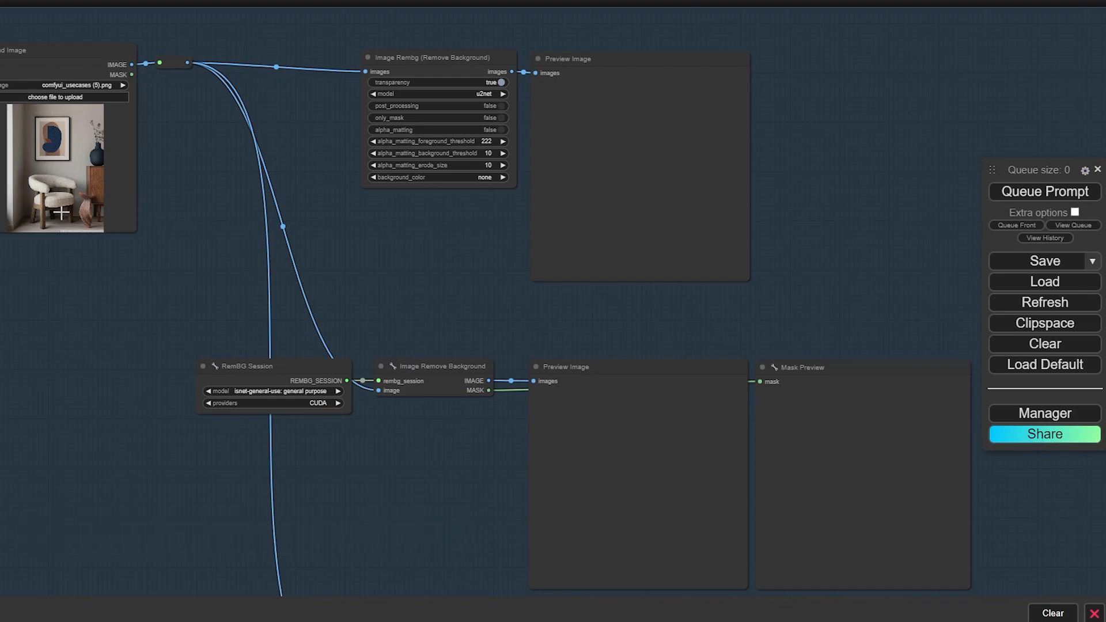
left_click_drag(260, 243, 257, 255)
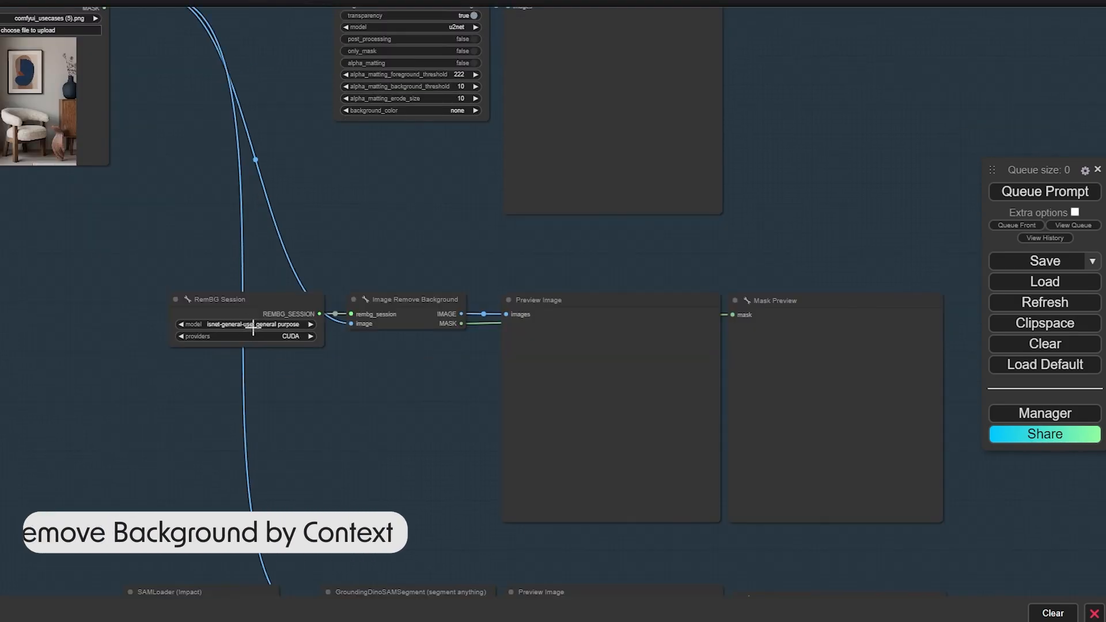
left_click(255, 324)
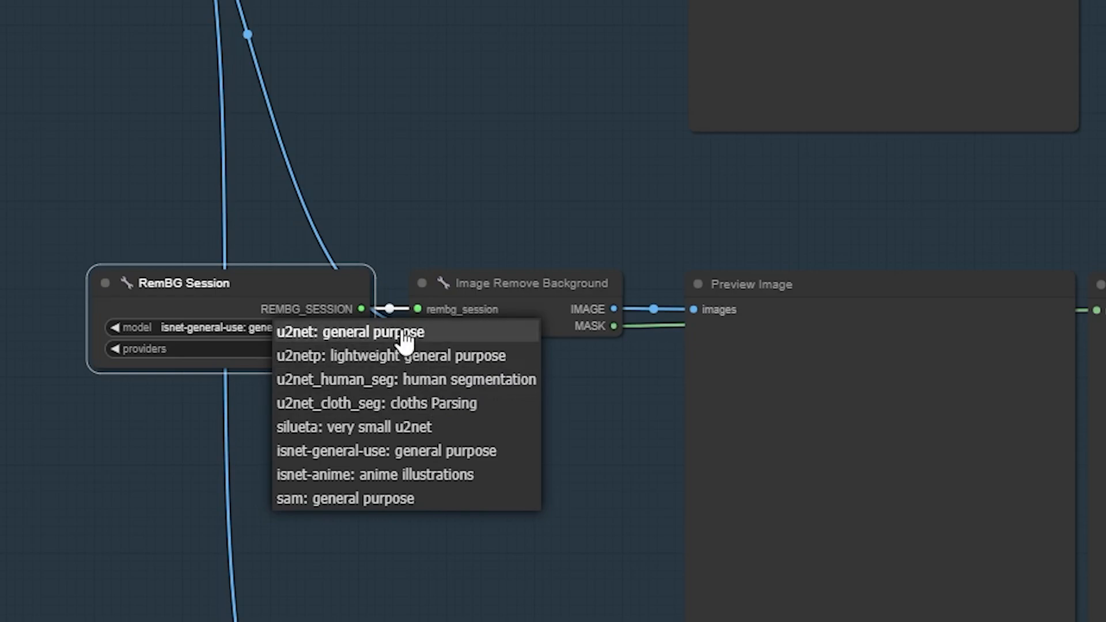
left_click(438, 440)
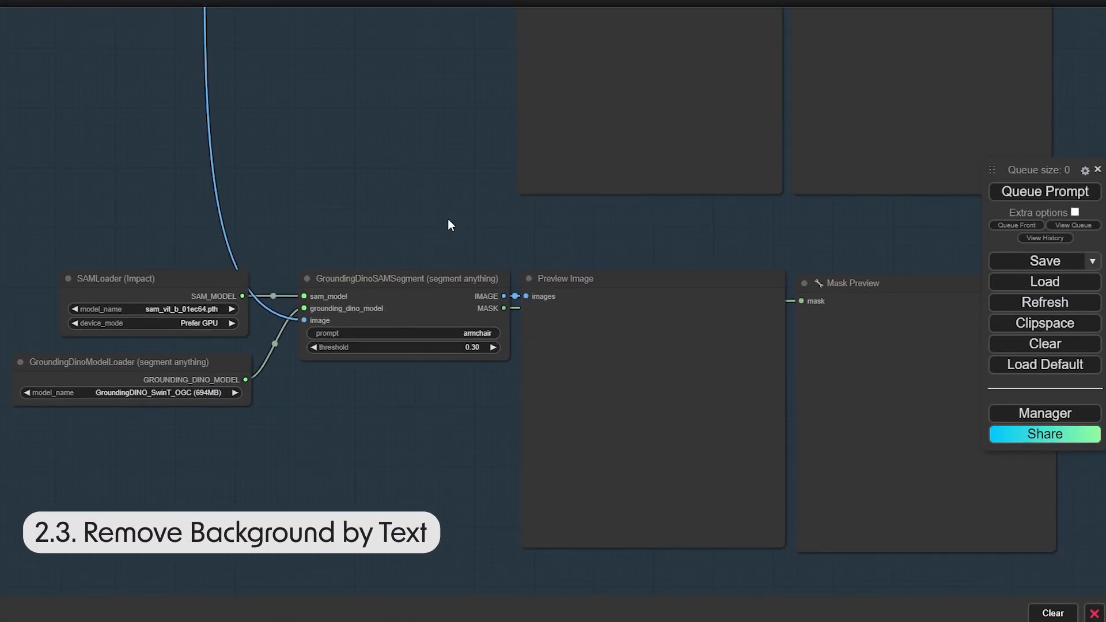
Keep 'armchair' as the GroundingDino SAM prompt and queue the workflow to get cutouts and masks
left_click_drag(447, 222, 457, 202)
left_click(504, 318)
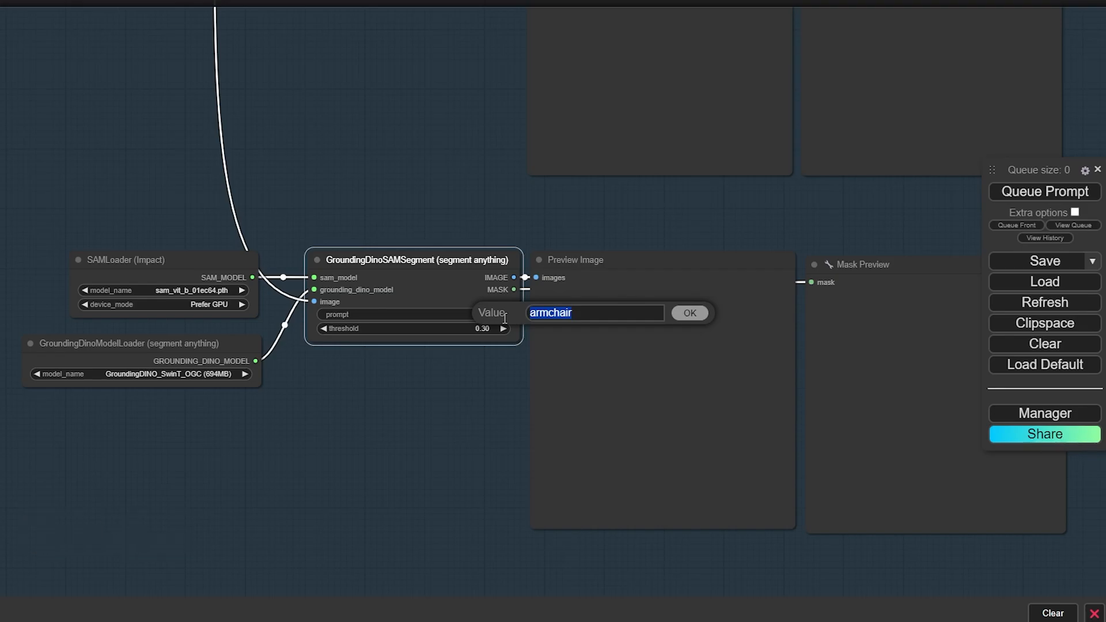
key("Return")
scroll(464, 296, "down", 5)
left_click_drag(369, 173, 376, 401)
scroll(152, 149, "up", 5)
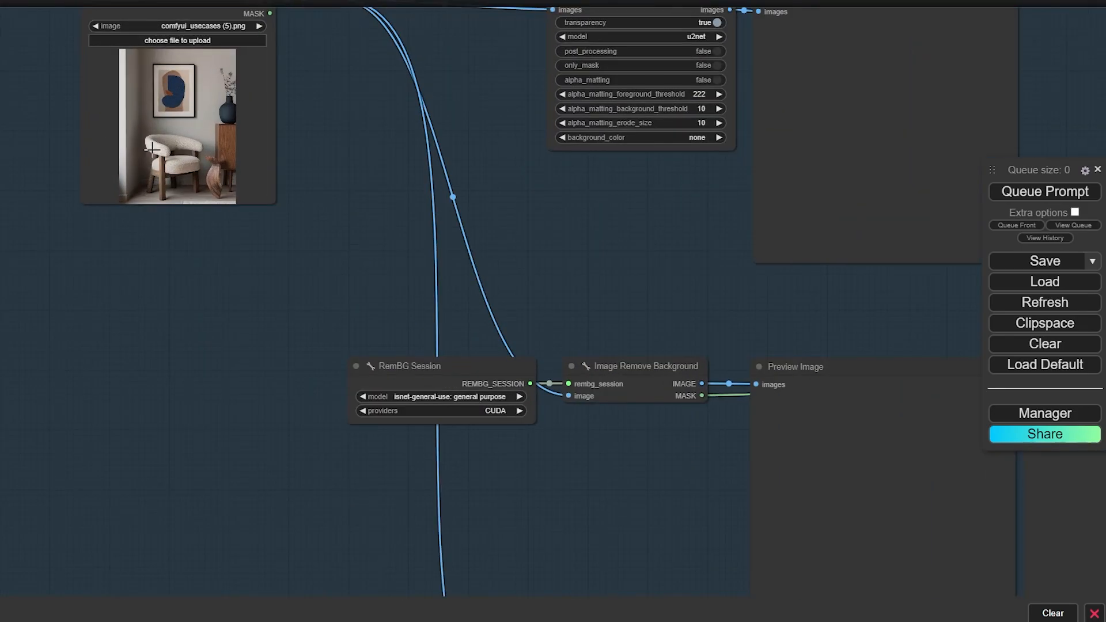
scroll(195, 279, "down", 2)
left_click_drag(220, 347, 221, 140)
scroll(612, 455, "up", 3)
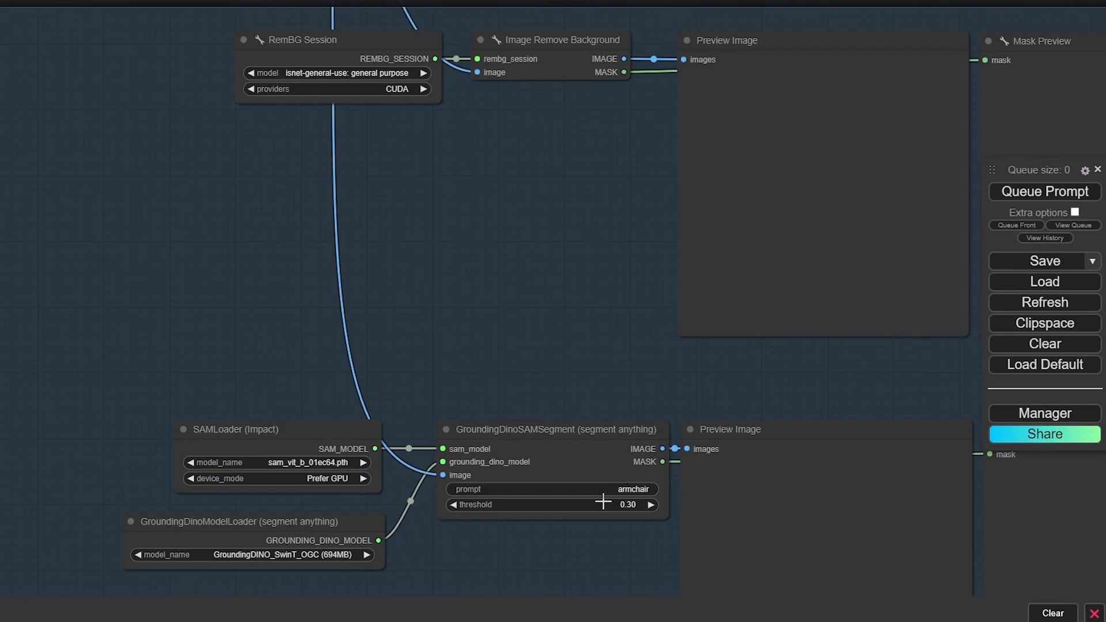
left_click_drag(501, 353, 402, 240)
left_click(472, 433)
scroll(394, 321, "down", 2)
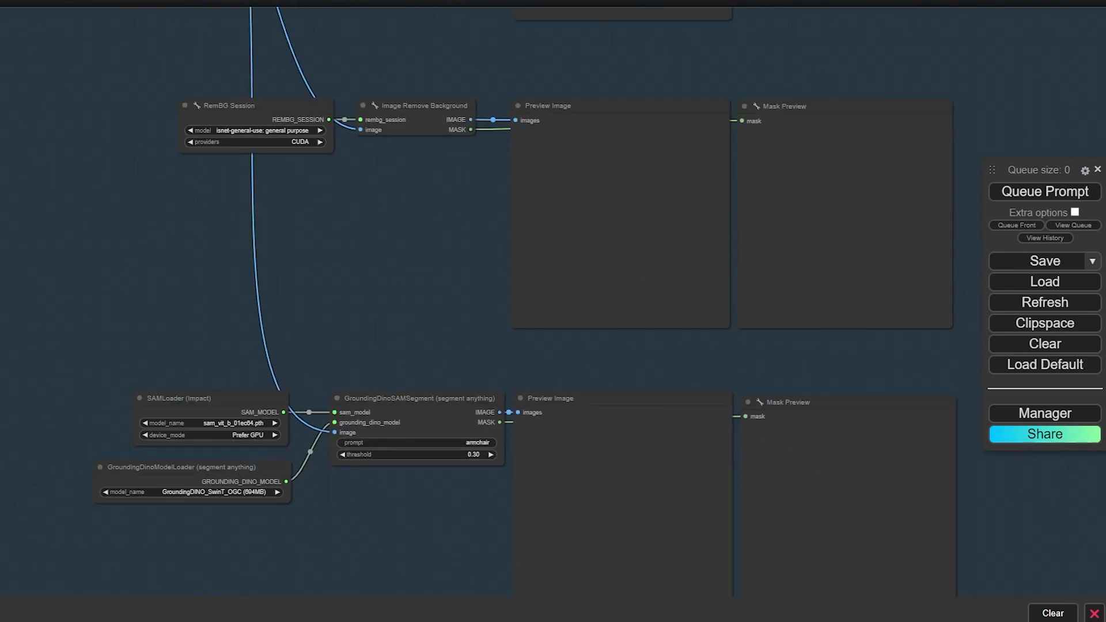
left_click(1082, 196)
scroll(836, 181, "down", 3)
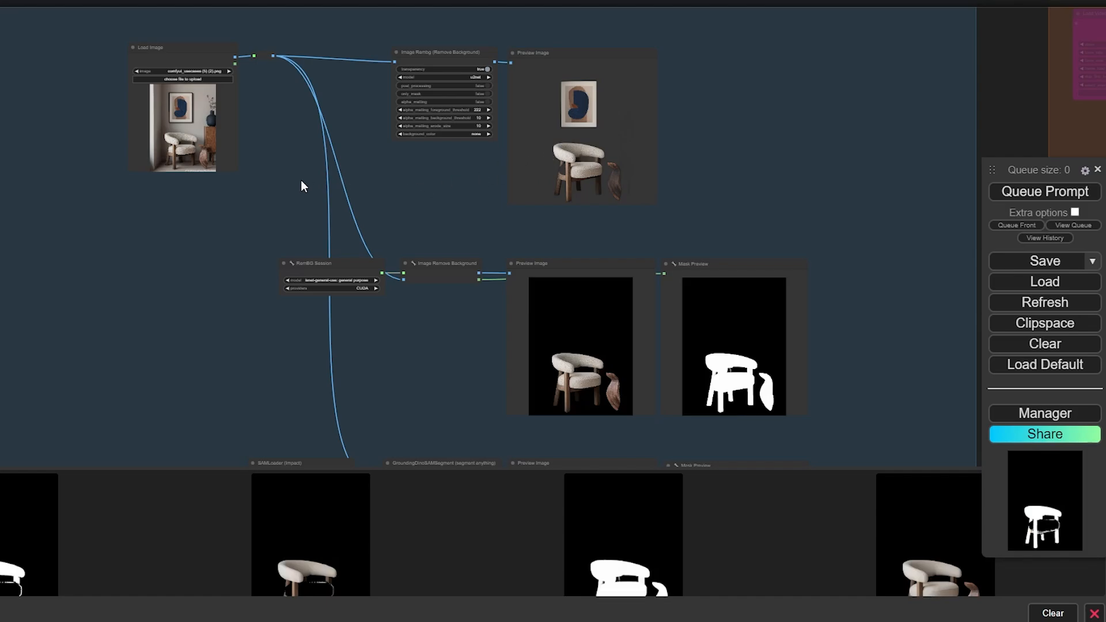
Set the GroundingDinoSAMSegment threshold to 0.20
scroll(595, 187, "up", 5)
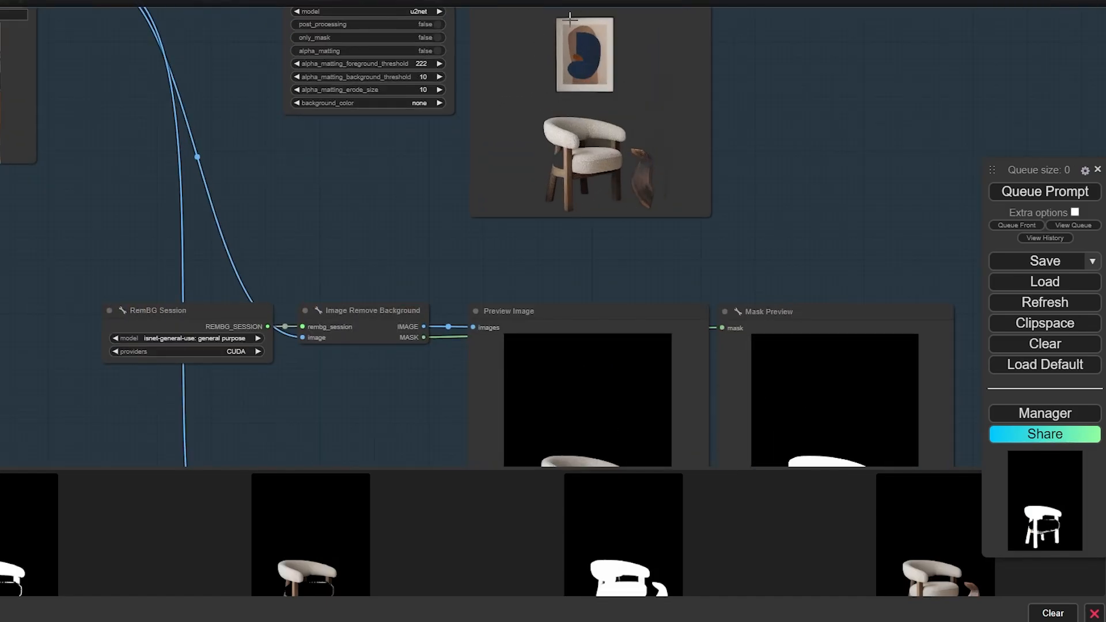
scroll(424, 202, "down", 2)
left_click_drag(459, 343, 439, 165)
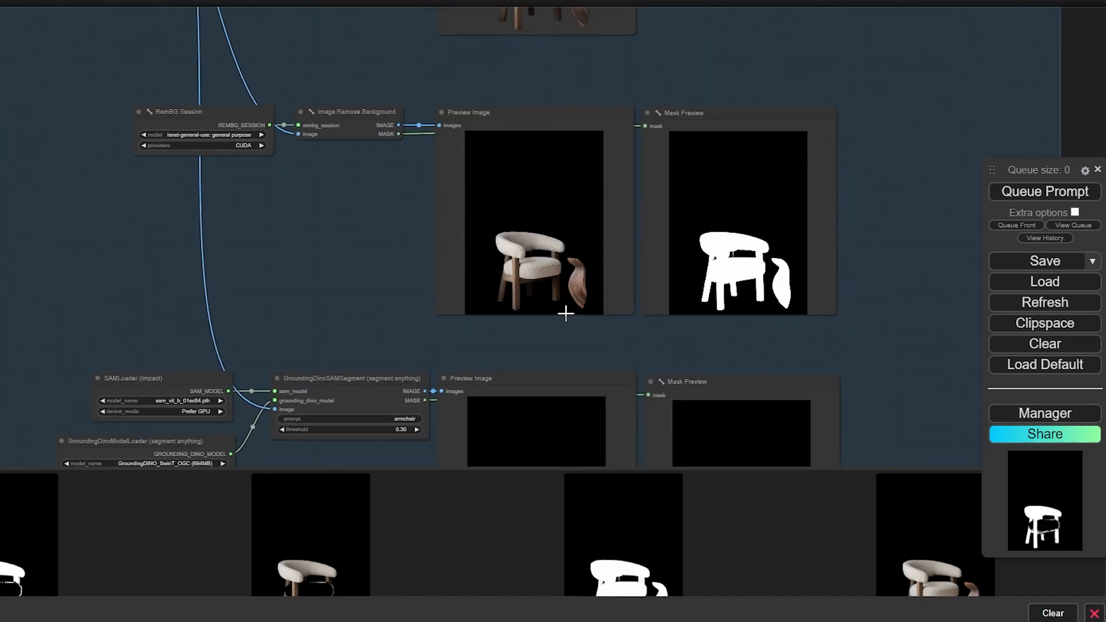
scroll(569, 272, "up", 4)
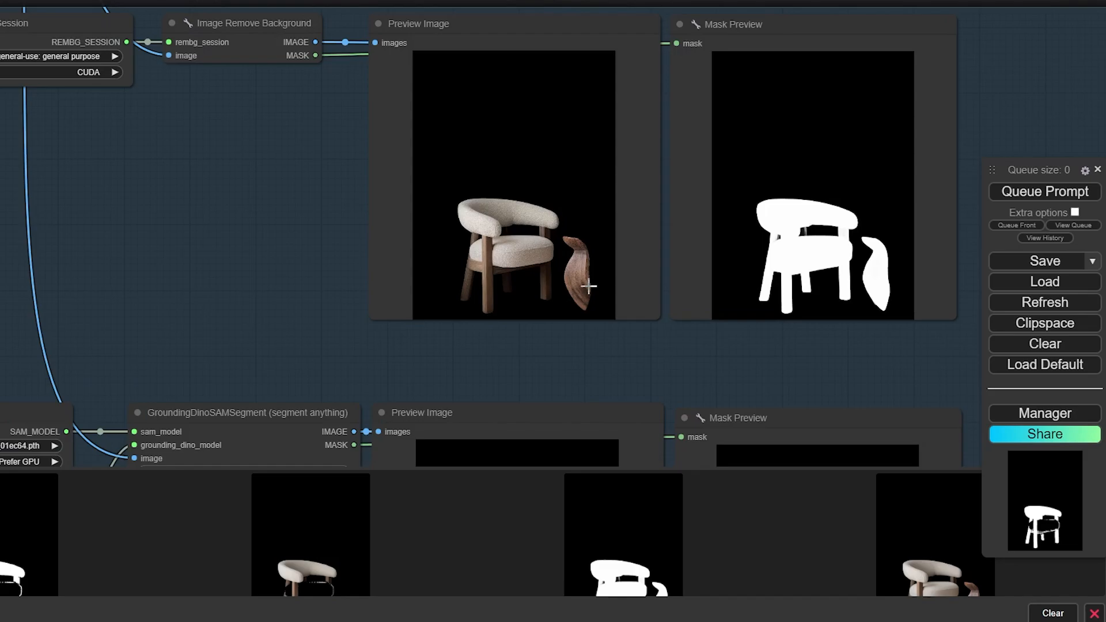
scroll(565, 286, "down", 5)
left_click_drag(378, 276, 353, 109)
scroll(427, 333, "up", 4)
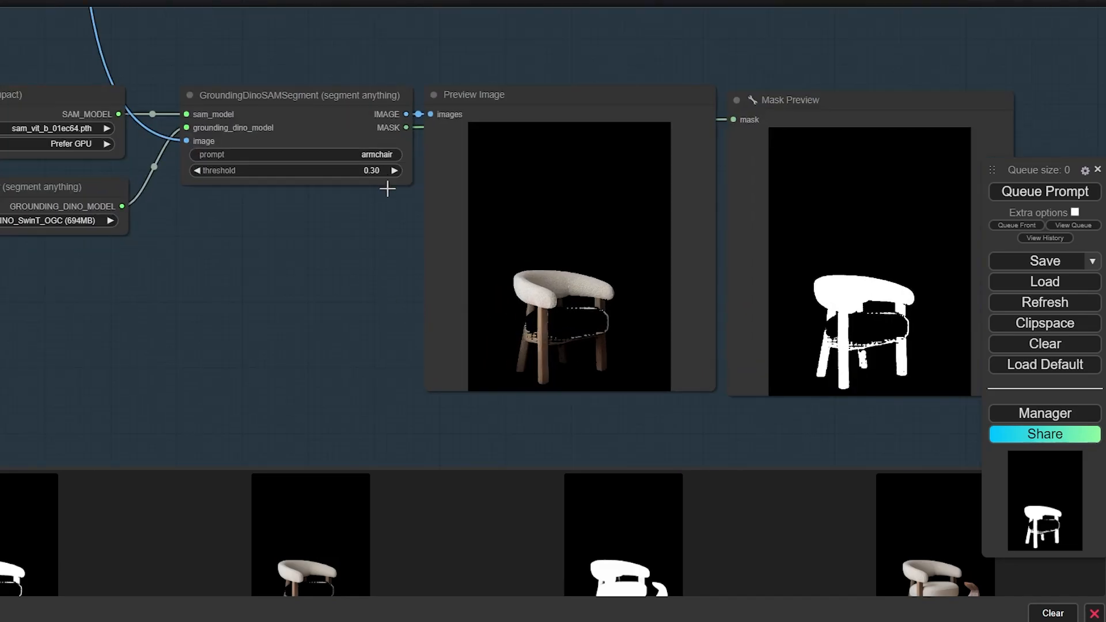
scroll(388, 190, "up", 1)
left_click_drag(315, 347, 263, 359)
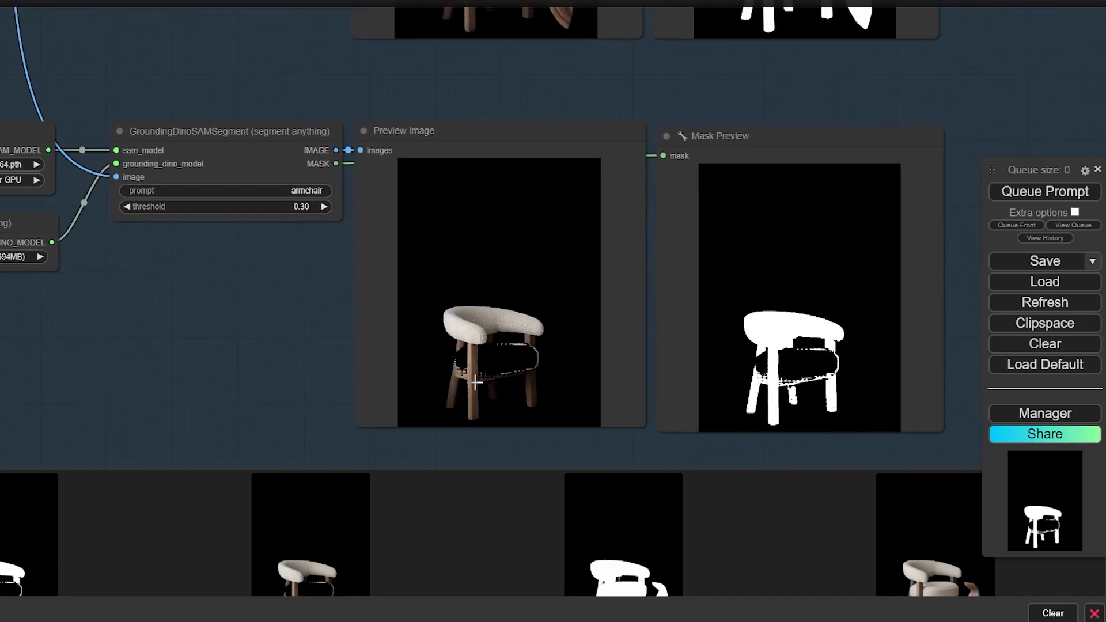
scroll(489, 369, "up", 8)
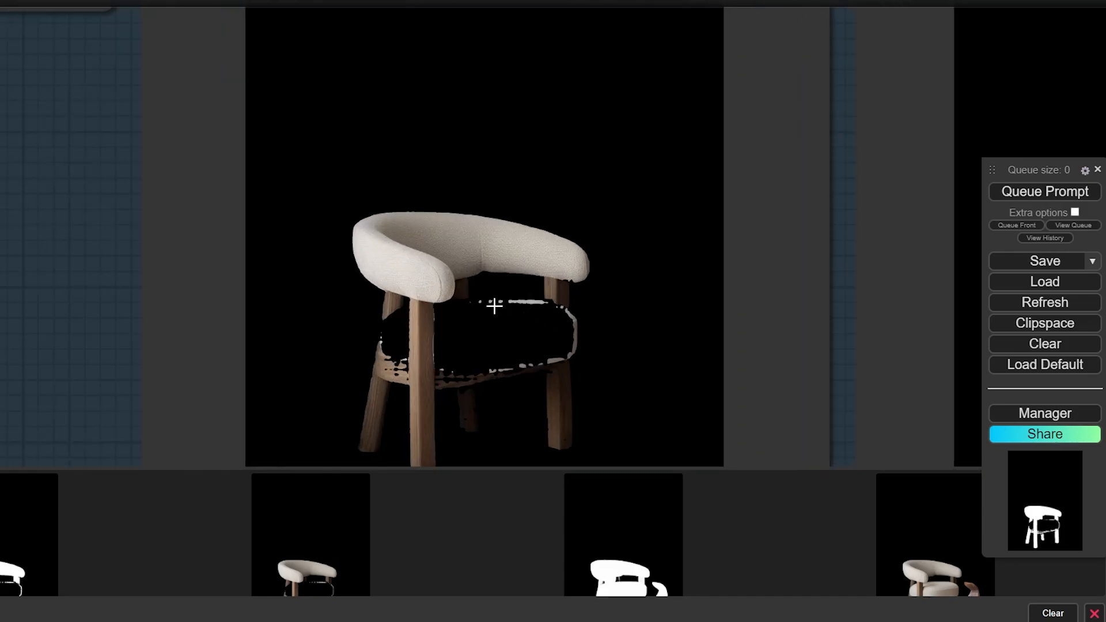
scroll(421, 382, "down", 8)
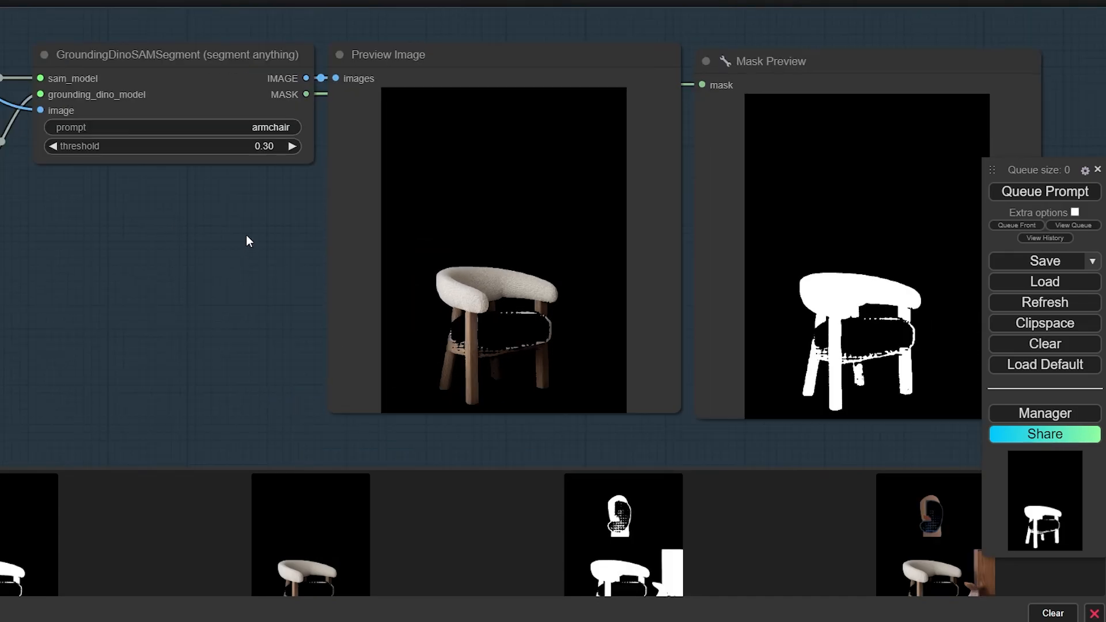
left_click(280, 146)
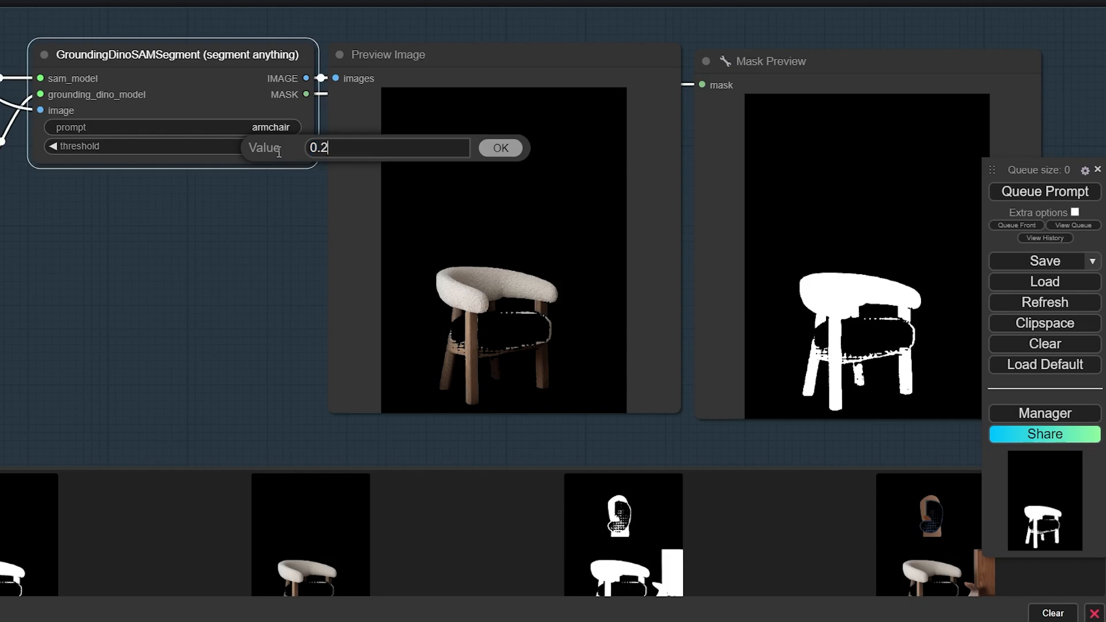
key("Return")
Widen the segmentation prompt to 'armchair, chair'
left_click(257, 126)
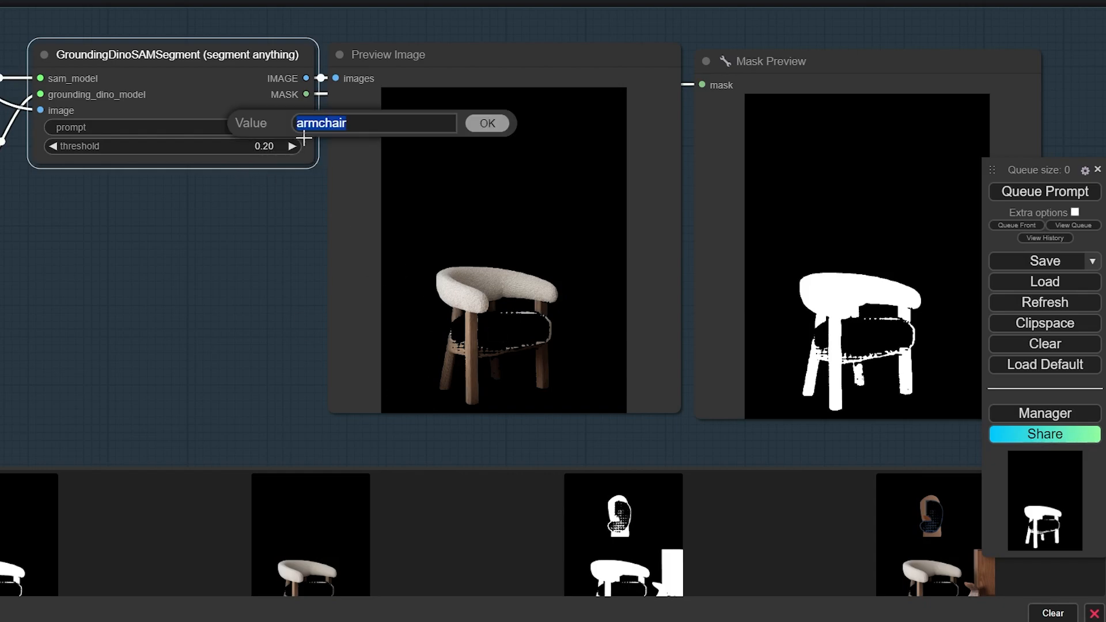
left_click(364, 125)
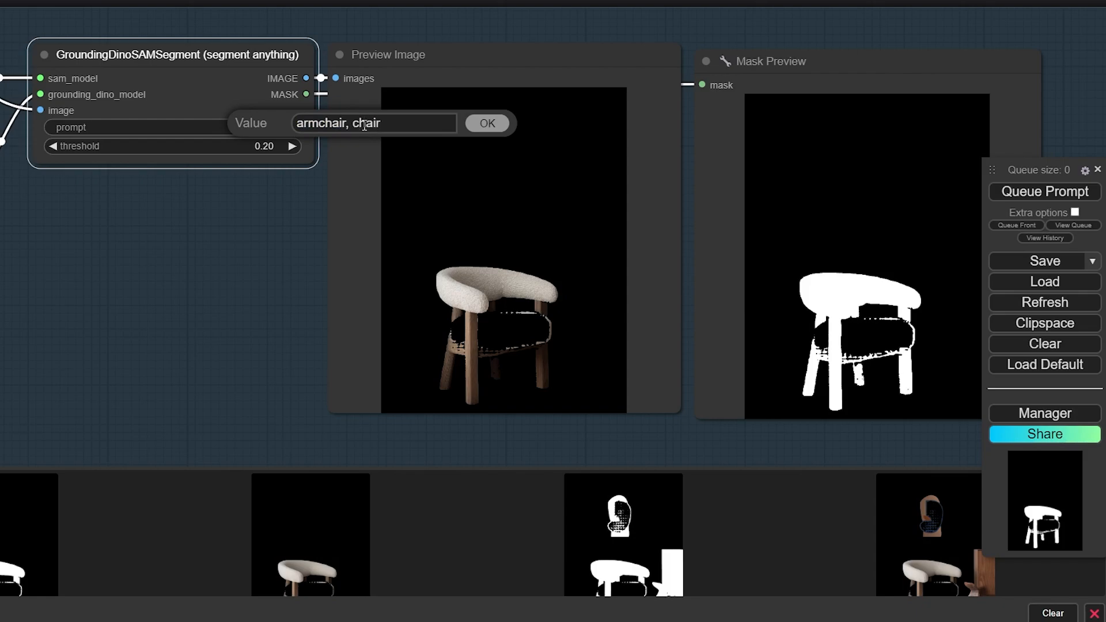
type(", chair")
key("Return")
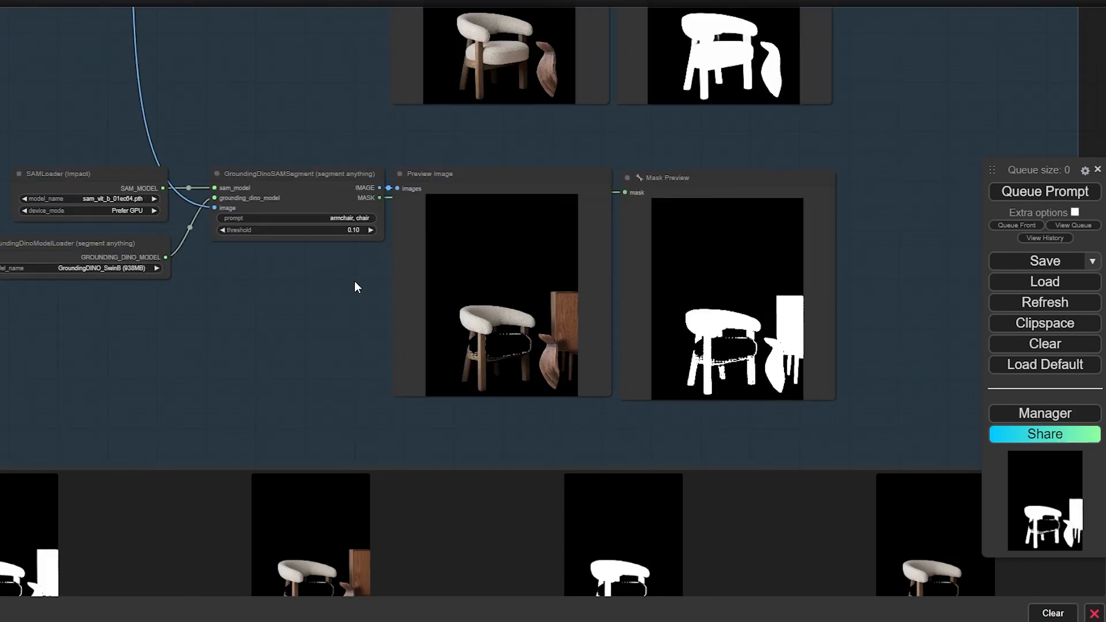
Change the segmentation prompt to 'poster'
left_click(345, 219)
type("poster")
key("Return")
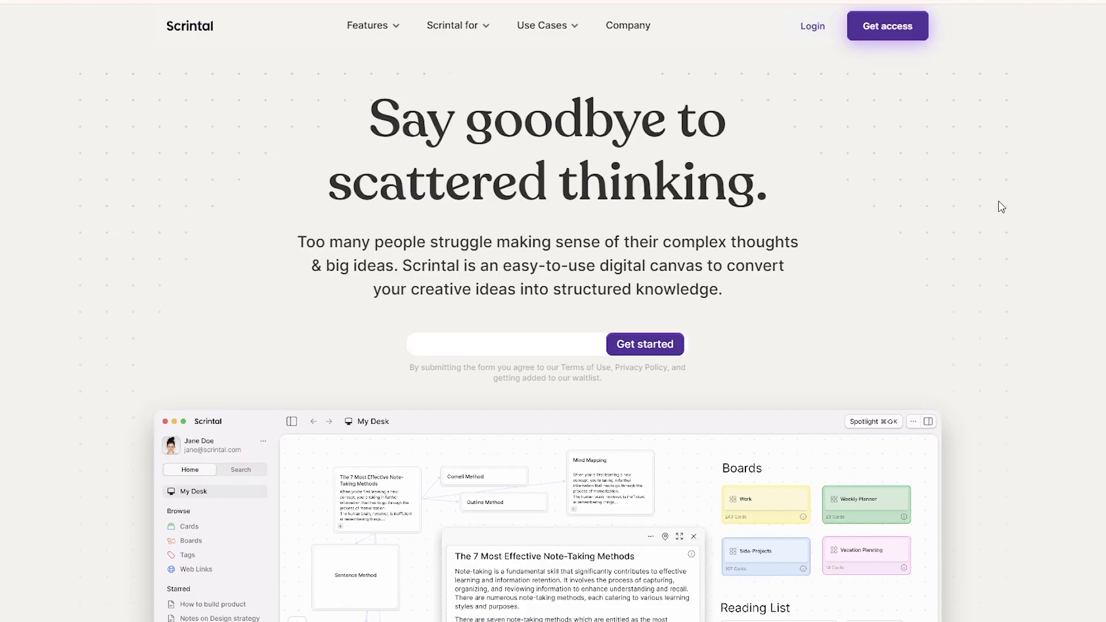
Scroll through the Scrintal landing page, then open and scroll the Students use-case page
scroll(1069, 217, "down", 10)
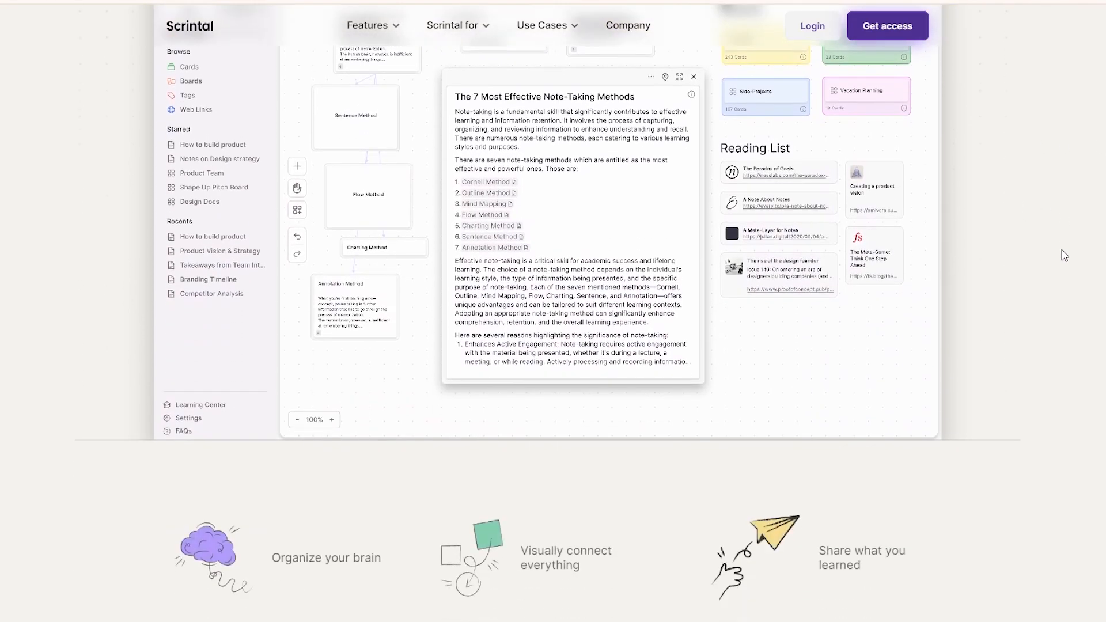
scroll(1065, 256, "down", 12)
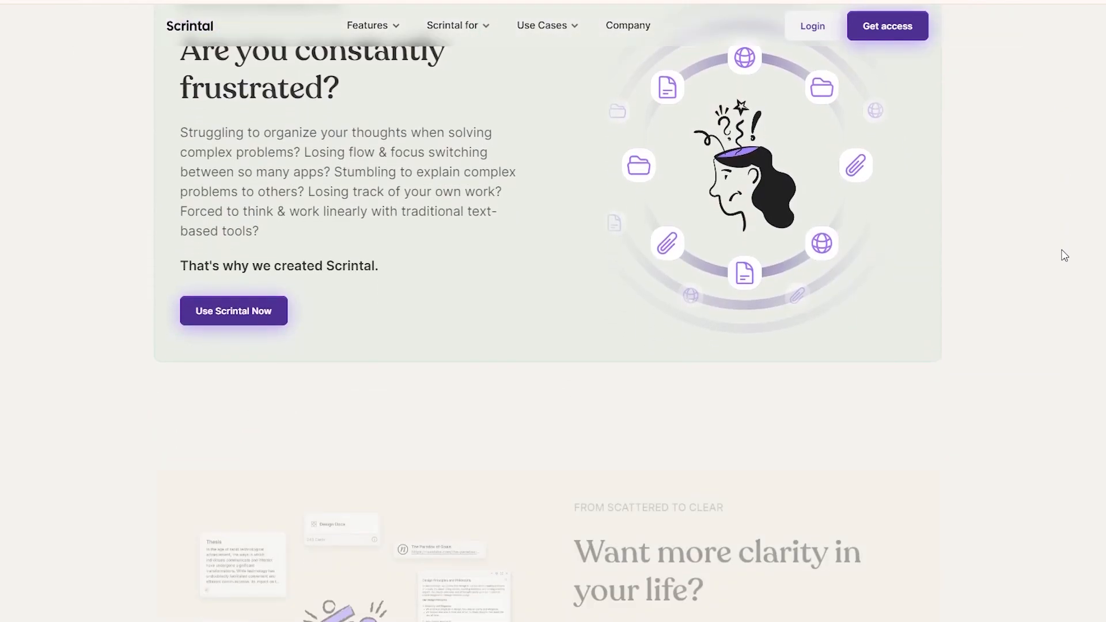
scroll(1065, 256, "down", 12)
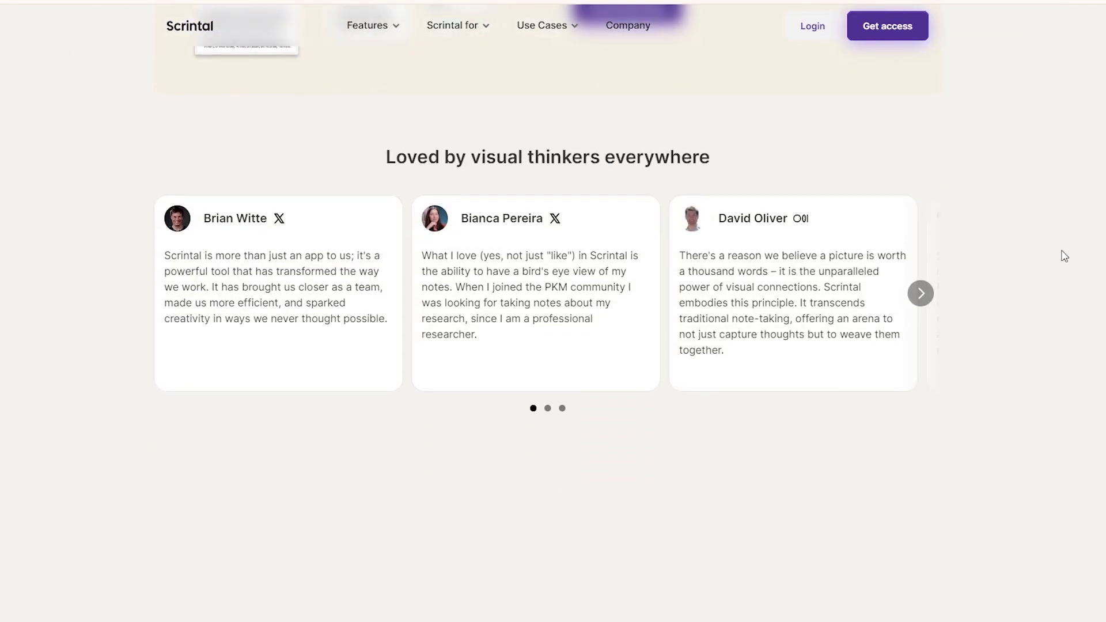
scroll(1064, 255, "down", 6)
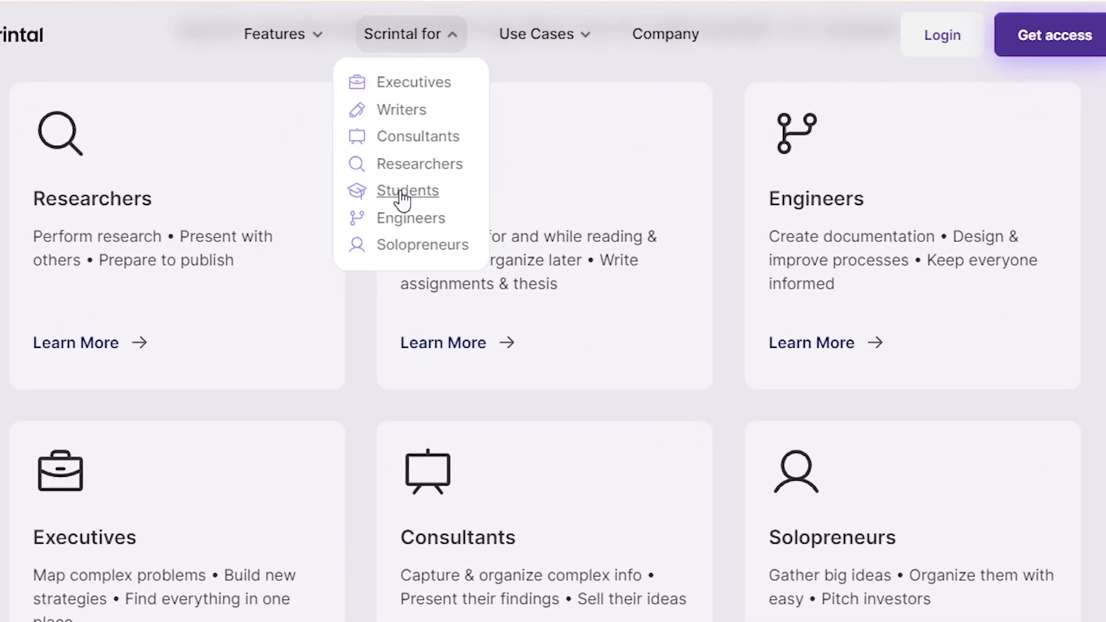
left_click(401, 199)
scroll(978, 199, "down", 15)
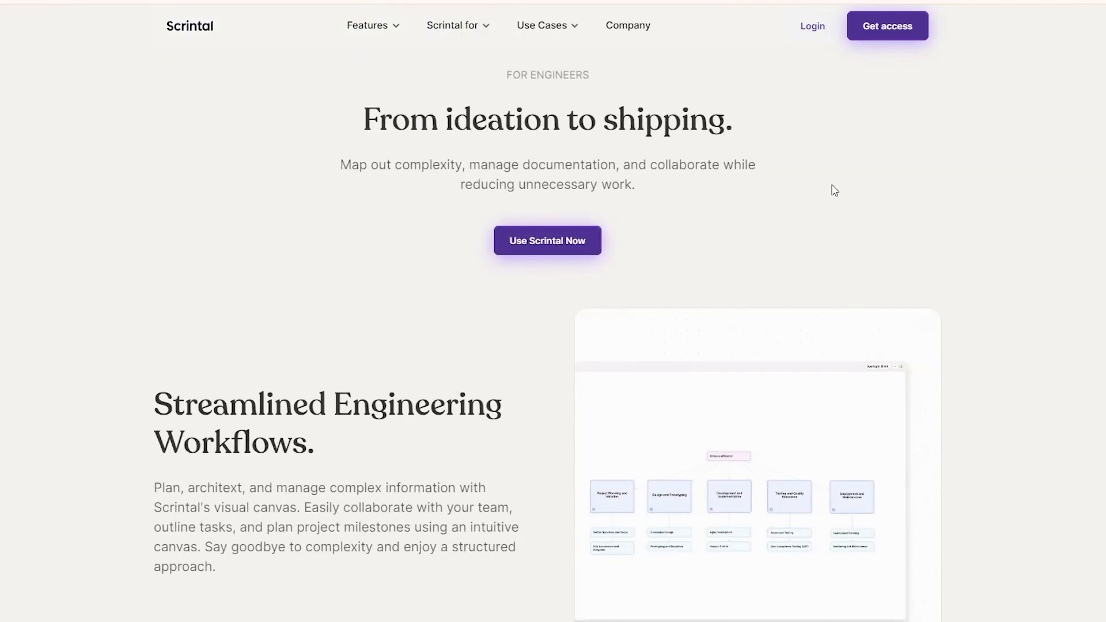
scroll(933, 217, "down", 20)
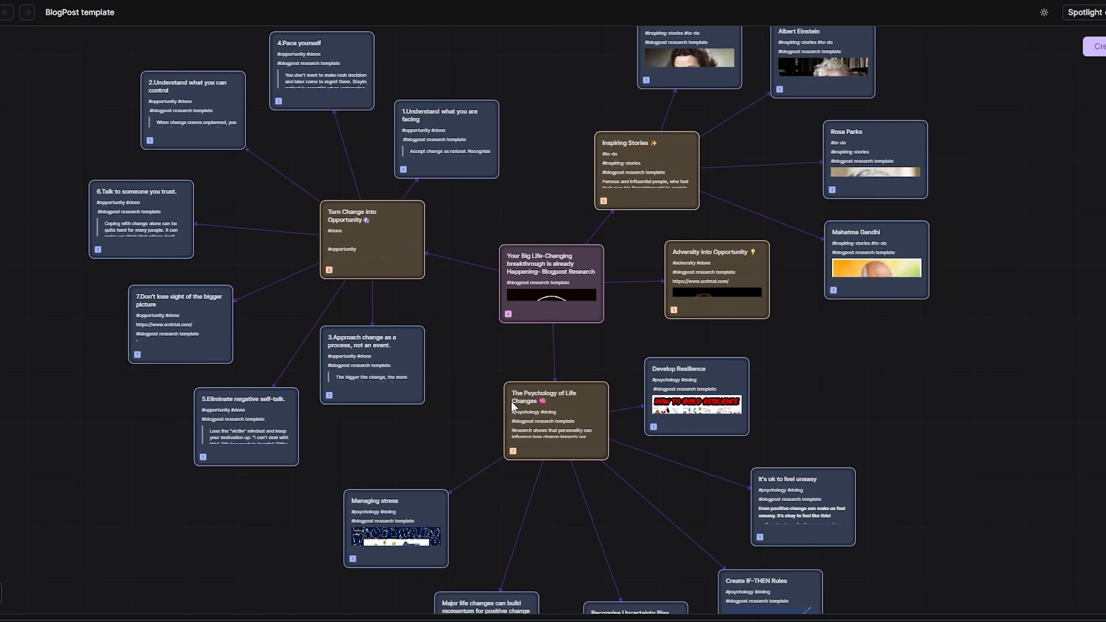
On the BlogPost board, view the central blogpost research card and the 'Understand what you are facing' card
left_click_drag(512, 402, 504, 425)
left_click_drag(447, 317, 550, 275)
left_click(653, 262)
scroll(682, 267, "down", 10)
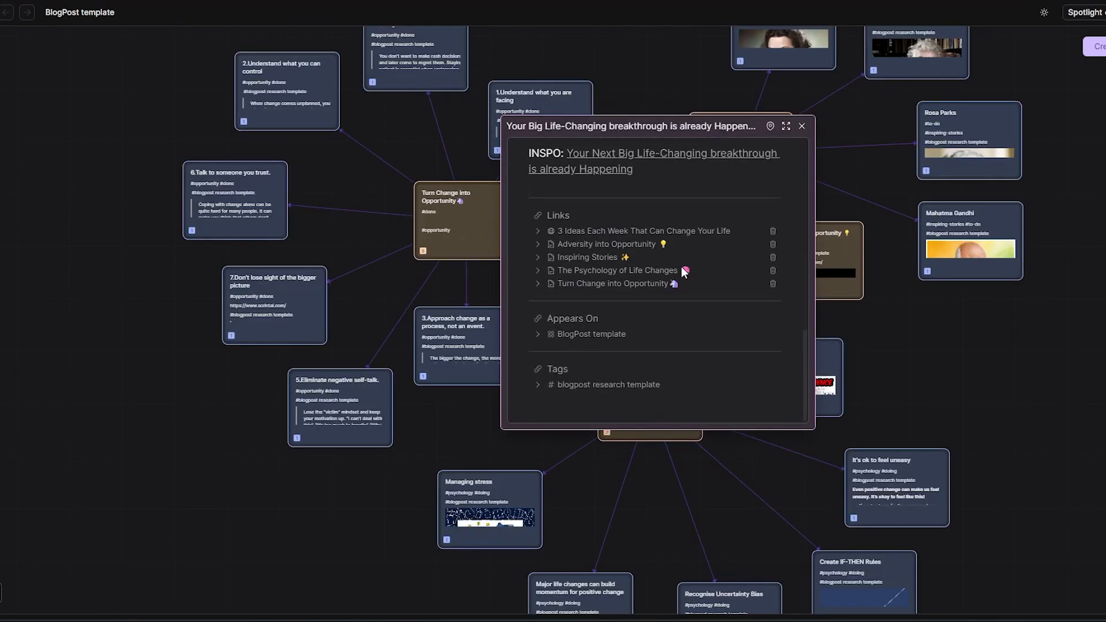
scroll(682, 268, "up", 5)
left_click(467, 157)
left_click_drag(544, 173, 505, 340)
left_click_drag(522, 313, 559, 264)
scroll(545, 299, "up", 3)
left_click(515, 259)
scroll(517, 258, "down", 5)
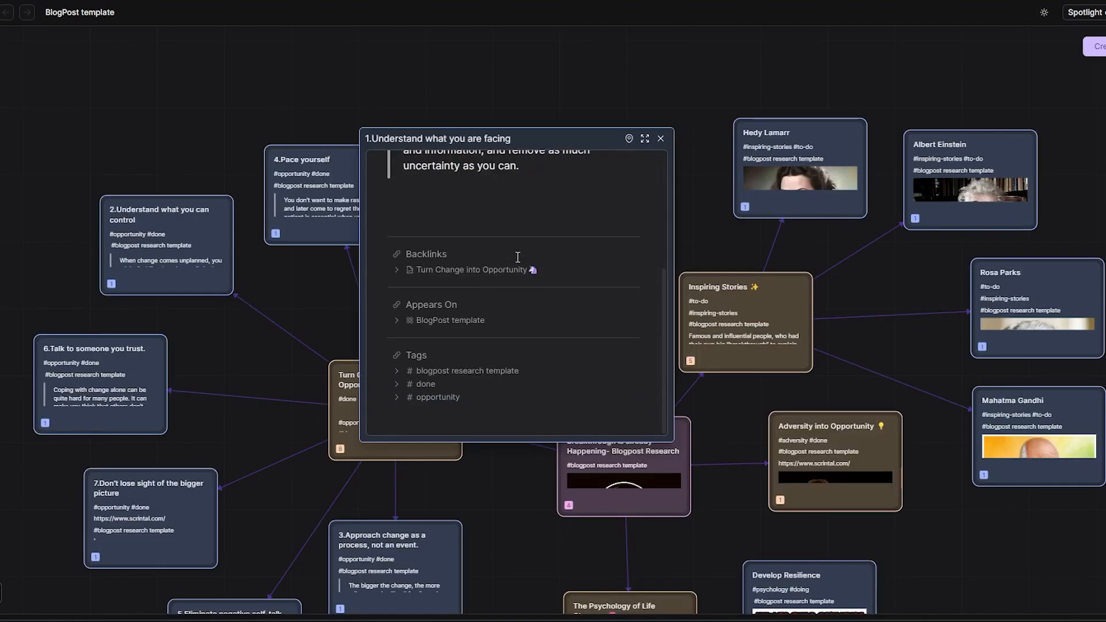
key("Escape")
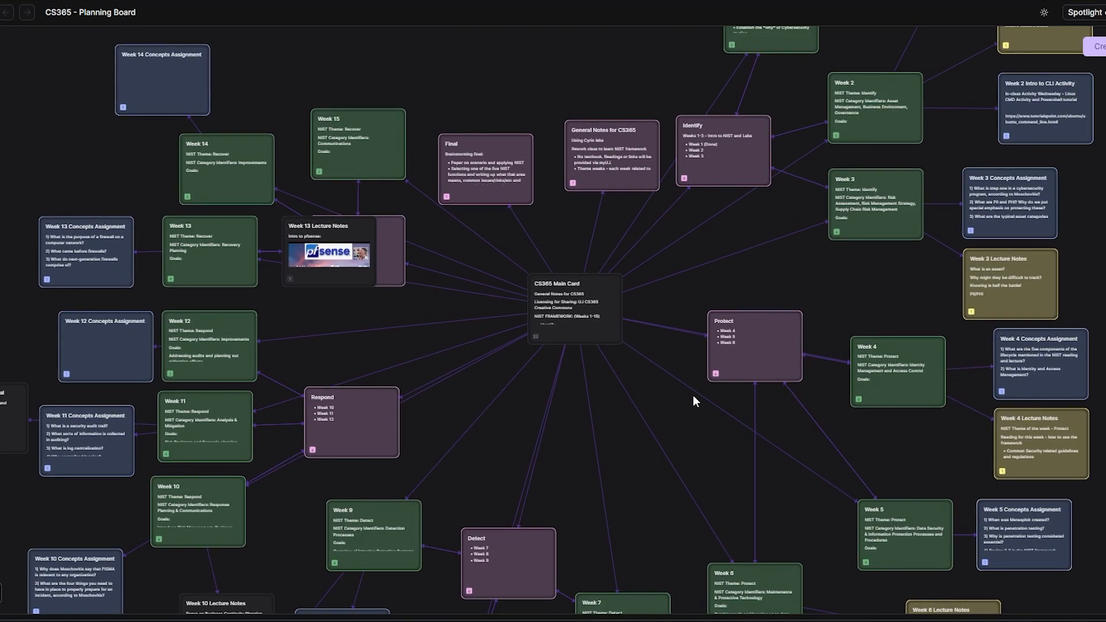
On the CS365 planning board, view the Week 3 Concepts Assignment card
left_click_drag(693, 395, 574, 292)
scroll(593, 372, "down", 1)
scroll(772, 167, "up", 2)
left_click_drag(772, 167, 473, 306)
left_click(720, 245)
scroll(726, 247, "down", 3)
scroll(726, 247, "up", 3)
left_click_drag(967, 243, 968, 309)
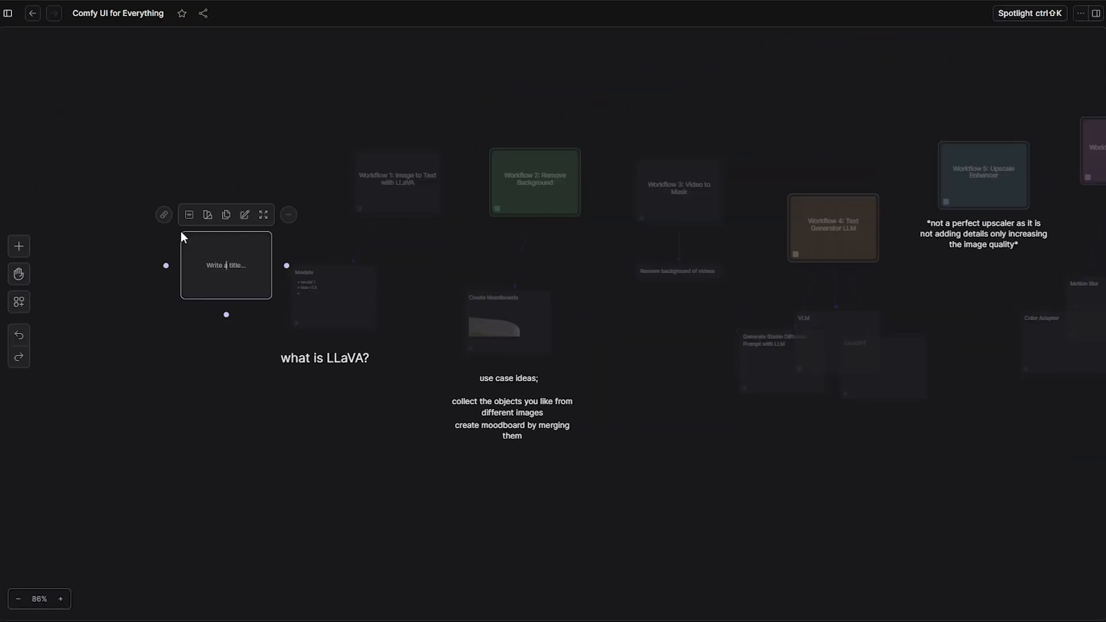
Create a new card titled 'note' on the Comfy UI for Everything board
double_click(182, 236)
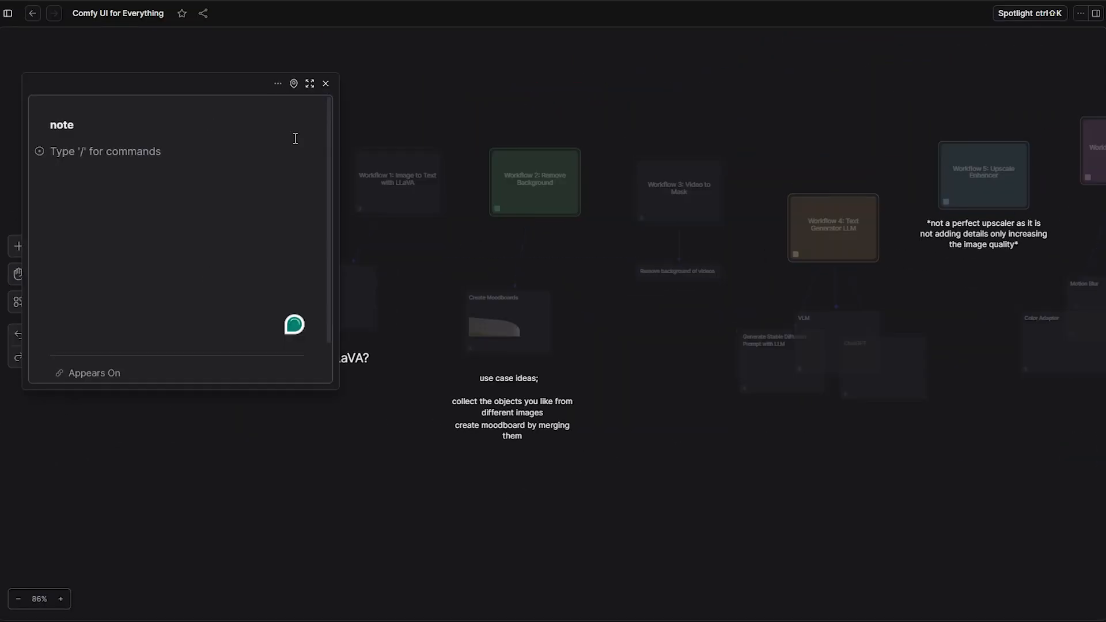
double_click(256, 227)
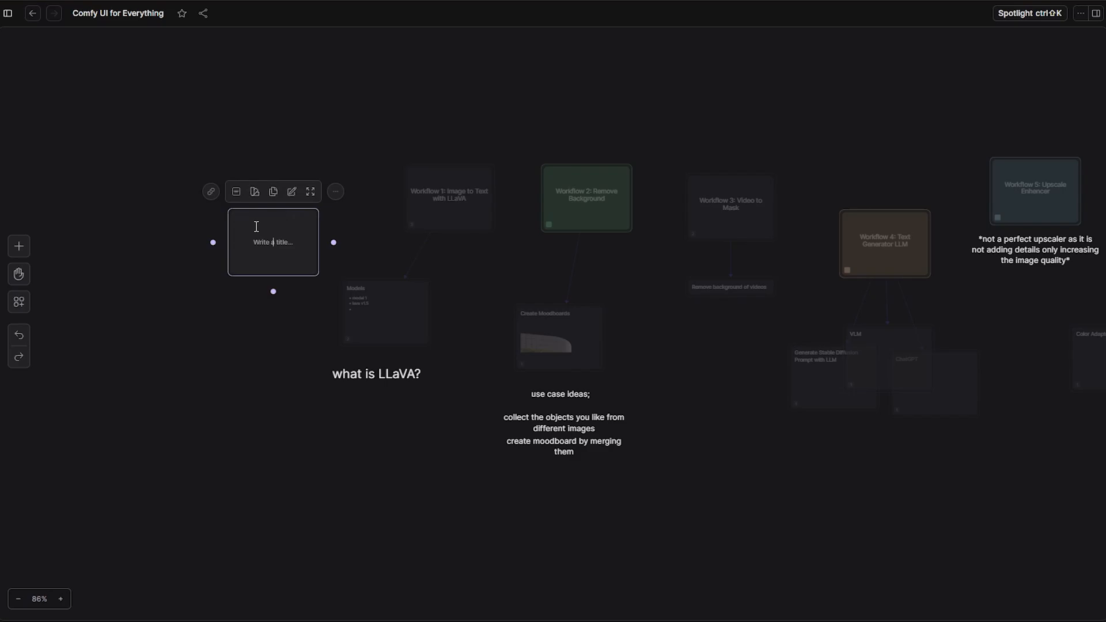
type("note")
key("Return")
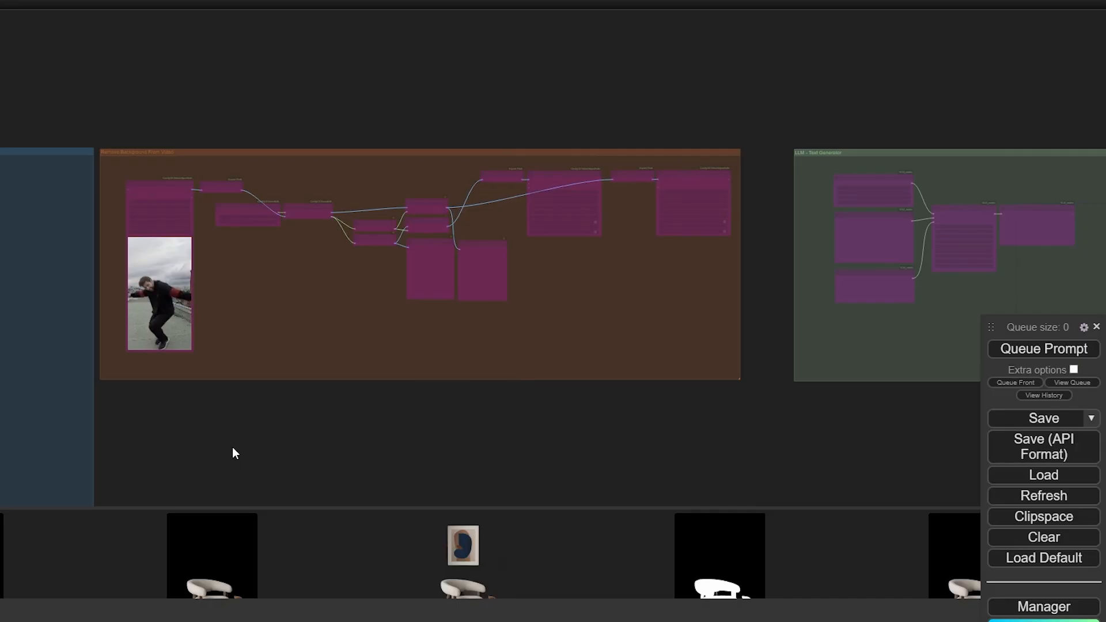
Select all Remove Background From Video nodes, un-bypass them with Ctrl+B, and zoom onto Load Video
scroll(249, 467, "up", 3)
scroll(254, 459, "down", 2)
left_click_drag(254, 458, 229, 443)
left_click_drag(758, 84, 67, 410)
key("ctrl+b")
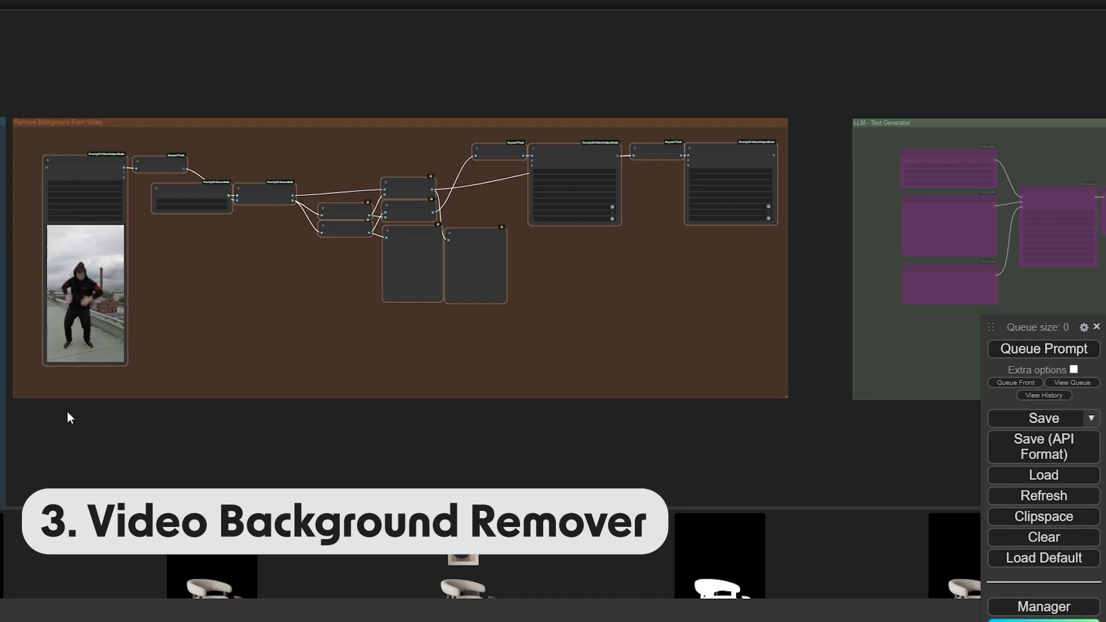
scroll(115, 311, "up", 3)
scroll(161, 265, "up", 4)
left_click_drag(172, 278, 358, 327)
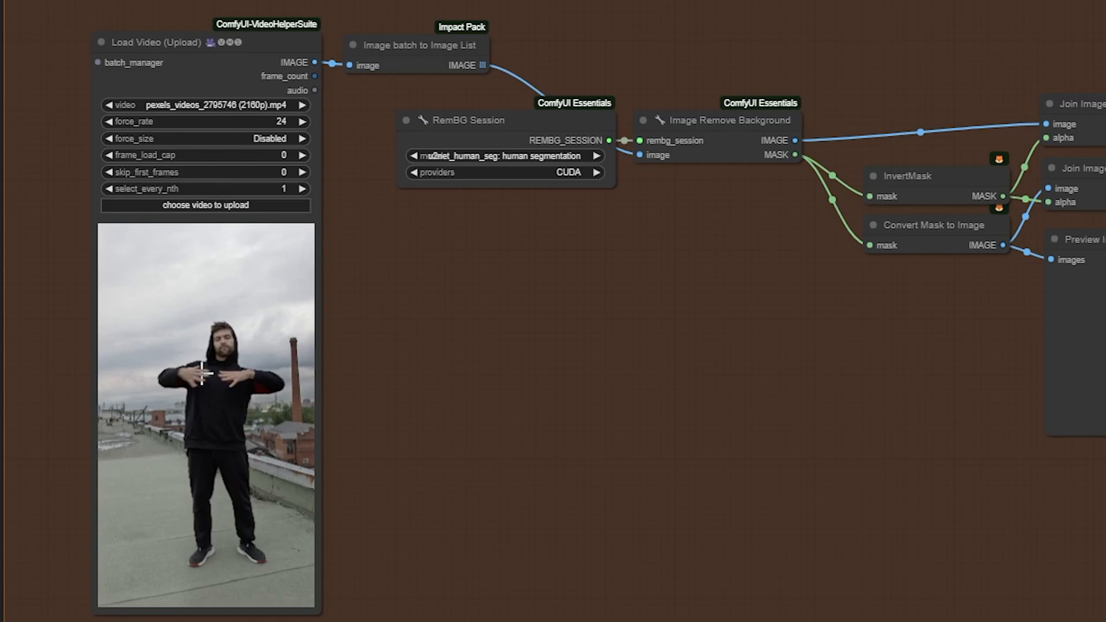
scroll(245, 395, "up", 2)
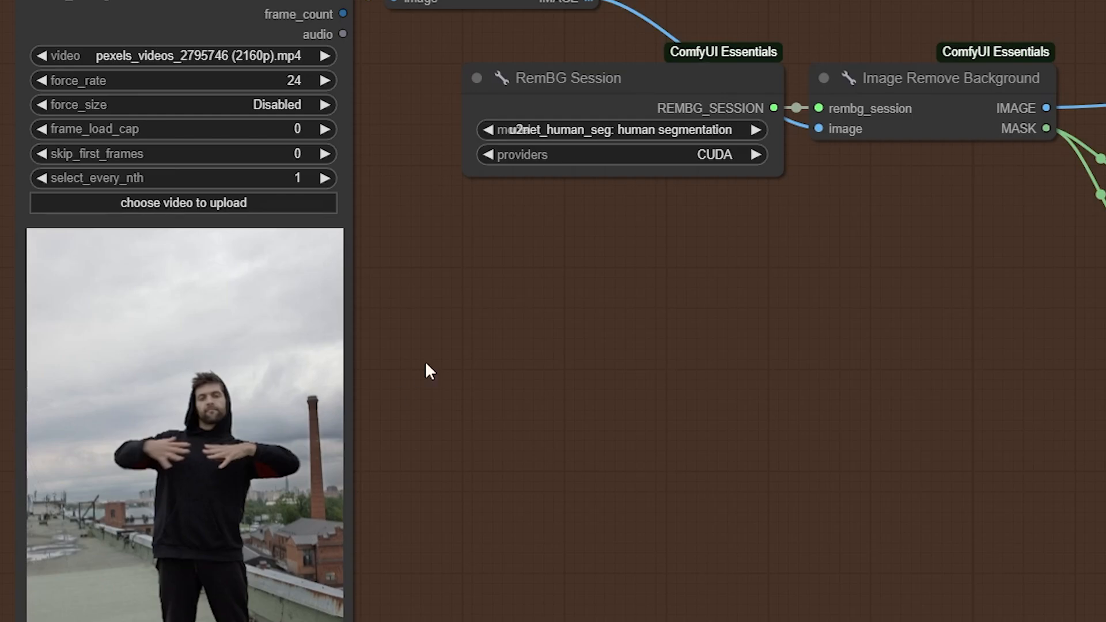
Set frame_load_cap to 30, keep u2net_human_seg as the RemBG model, and queue the run
left_click(288, 129)
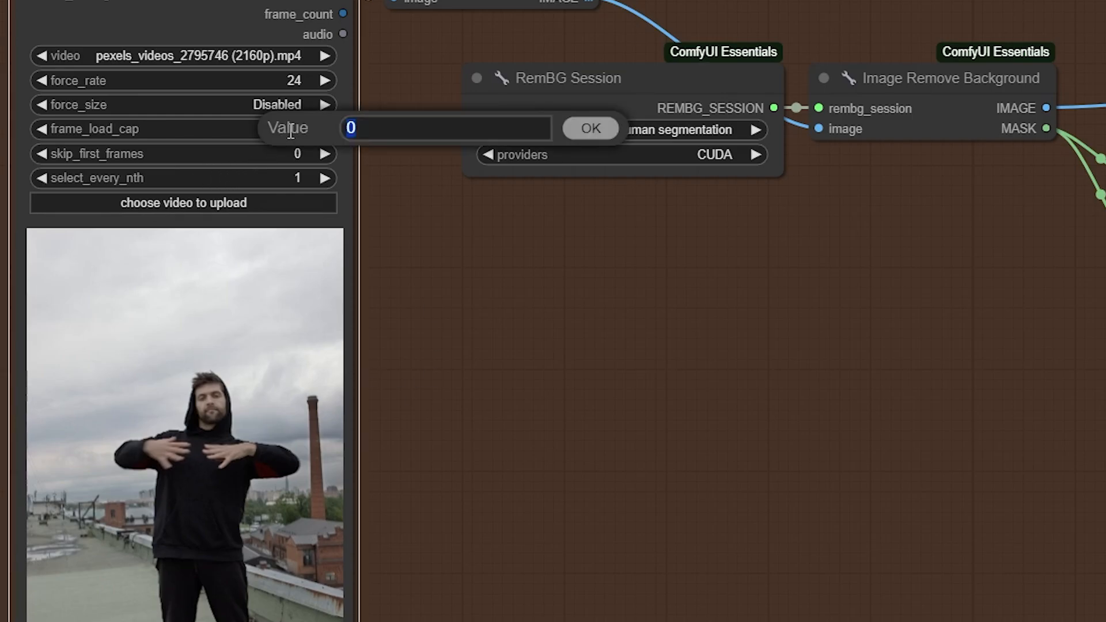
type("0")
key("Return")
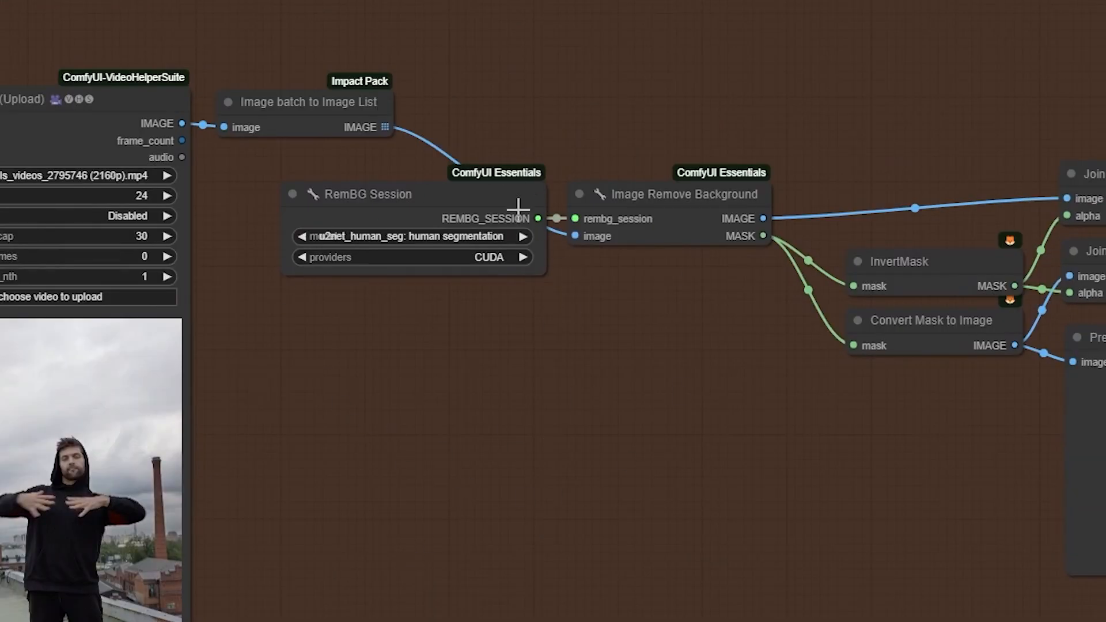
left_click(380, 232)
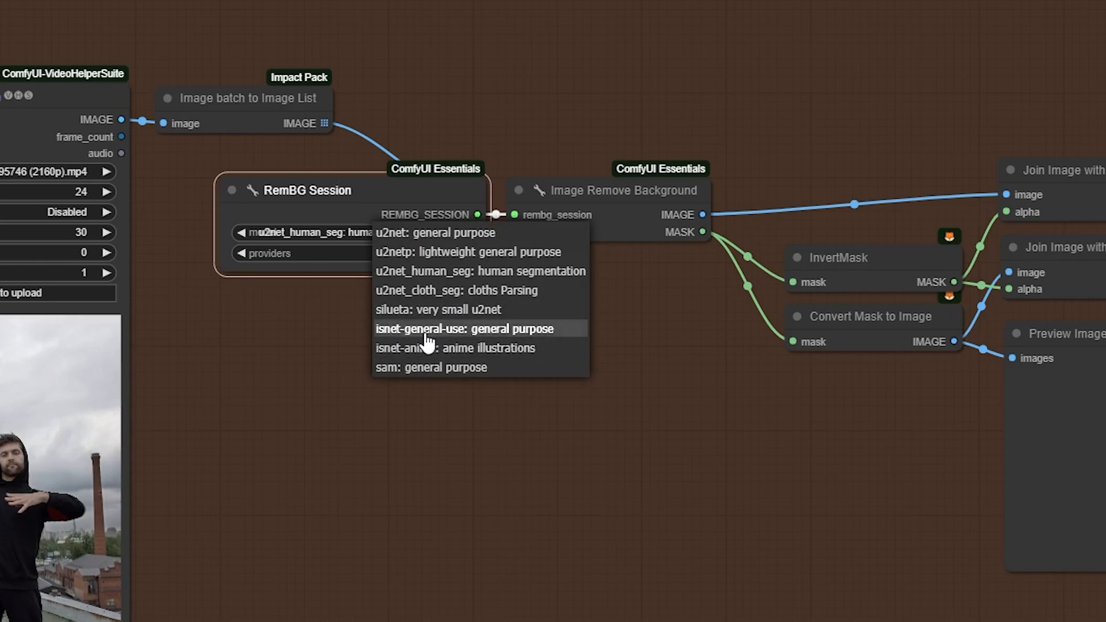
left_click(459, 272)
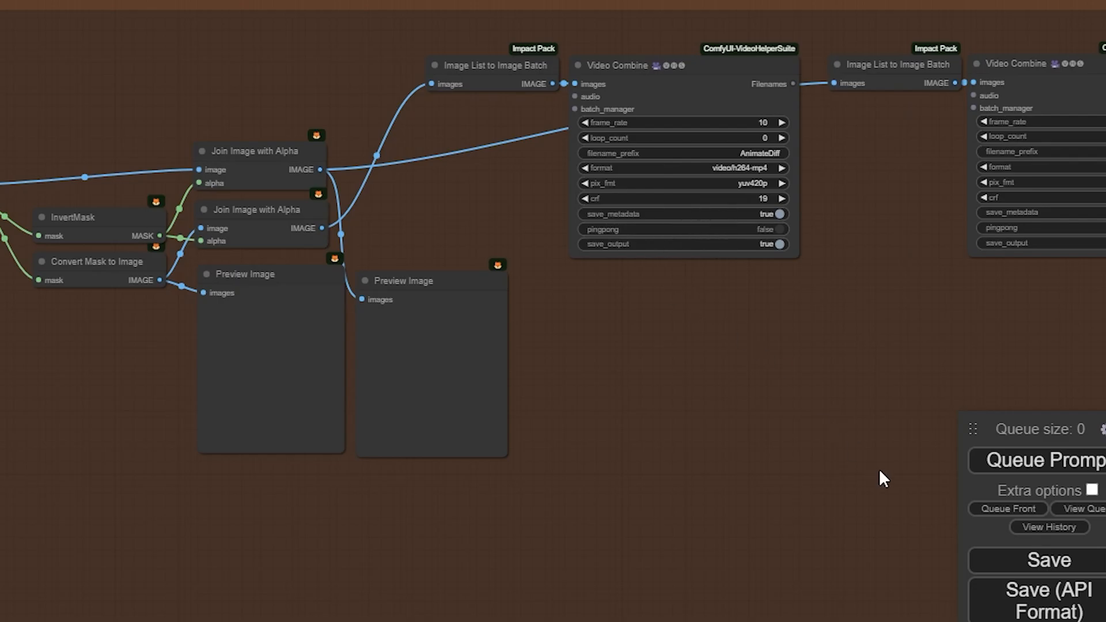
left_click(1044, 460)
left_click_drag(222, 385, 240, 374)
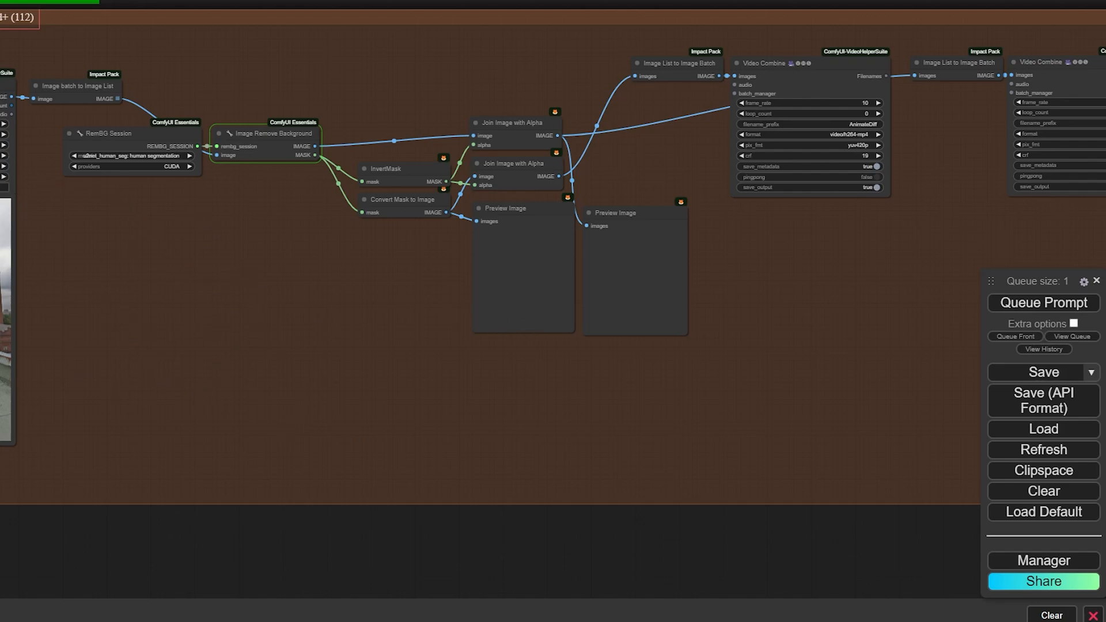
Review the alpha-mask and cut-out person videos in the Video Combine outputs
left_click_drag(848, 289, 450, 308)
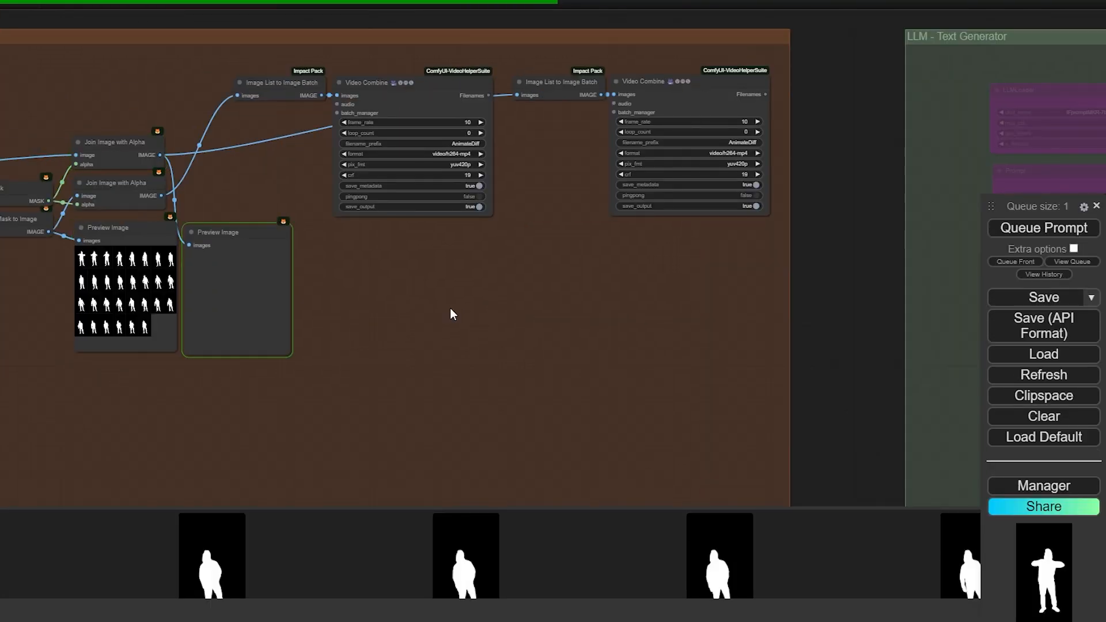
scroll(593, 288, "up", 5)
left_click_drag(593, 288, 447, 156)
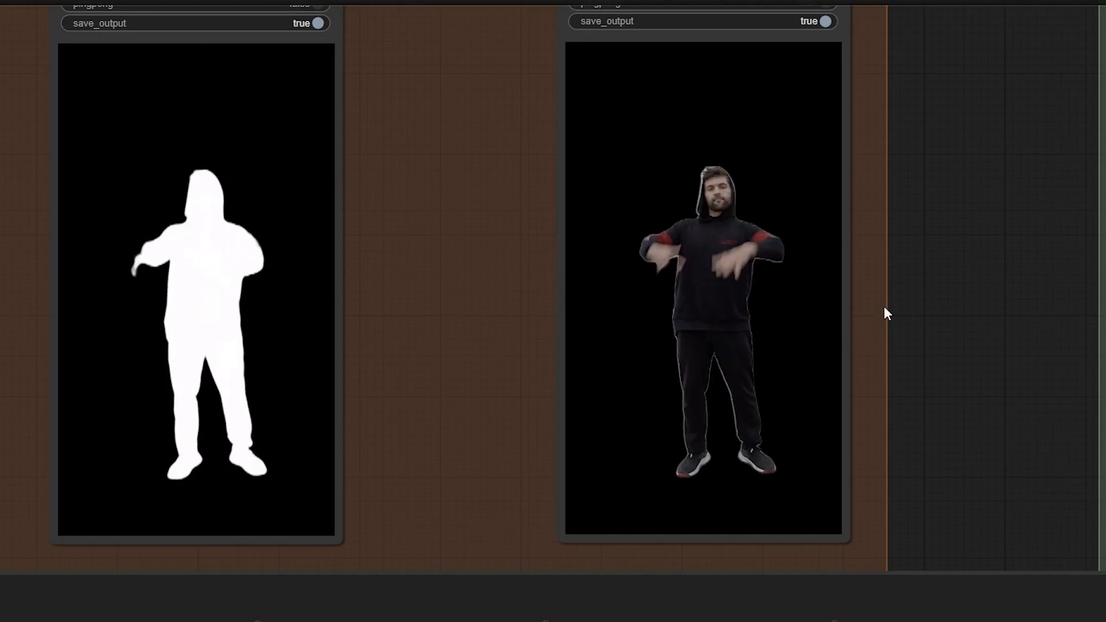
scroll(885, 307, "down", 2)
left_click_drag(447, 193, 626, 218)
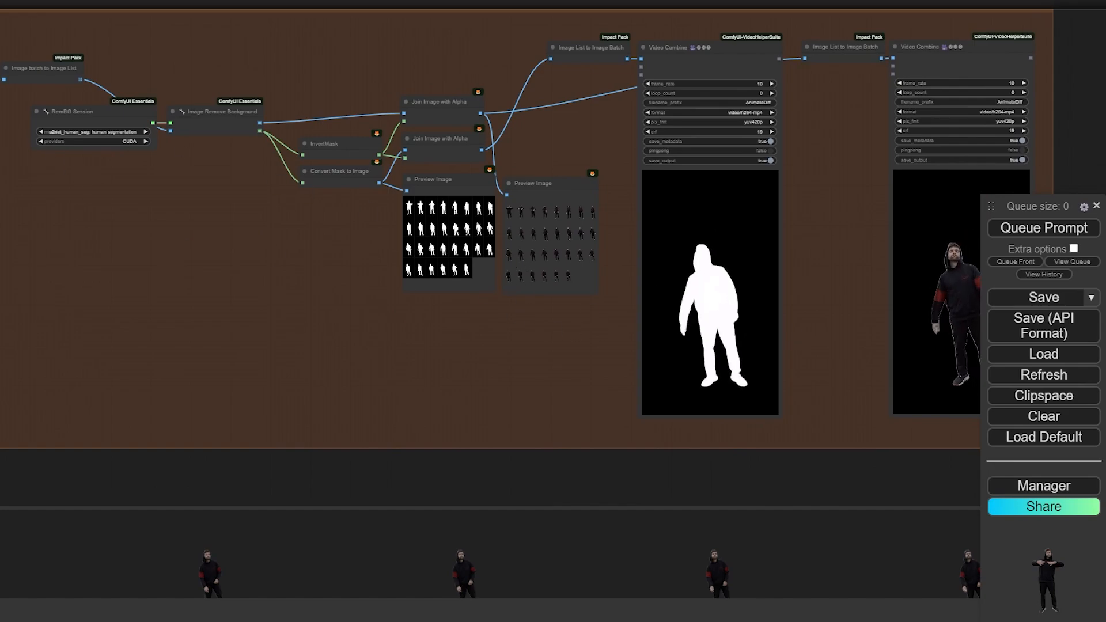
Raise frame_load_cap to 70 and recheck both output videos and the video loader
left_click(1, 131)
key("Return")
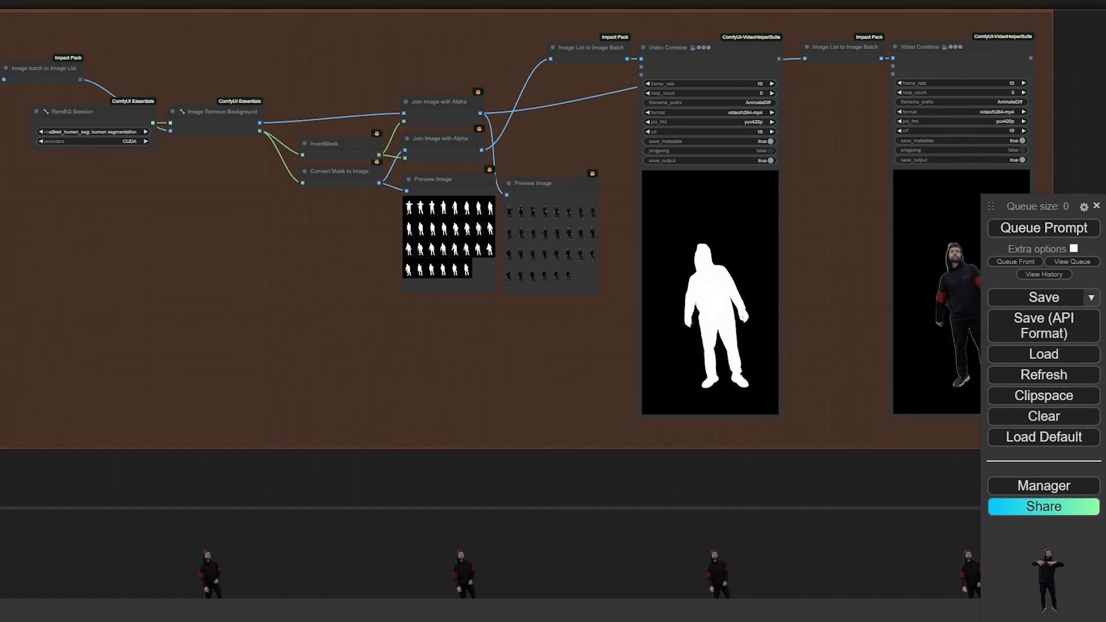
left_click(1, 111)
type("1")
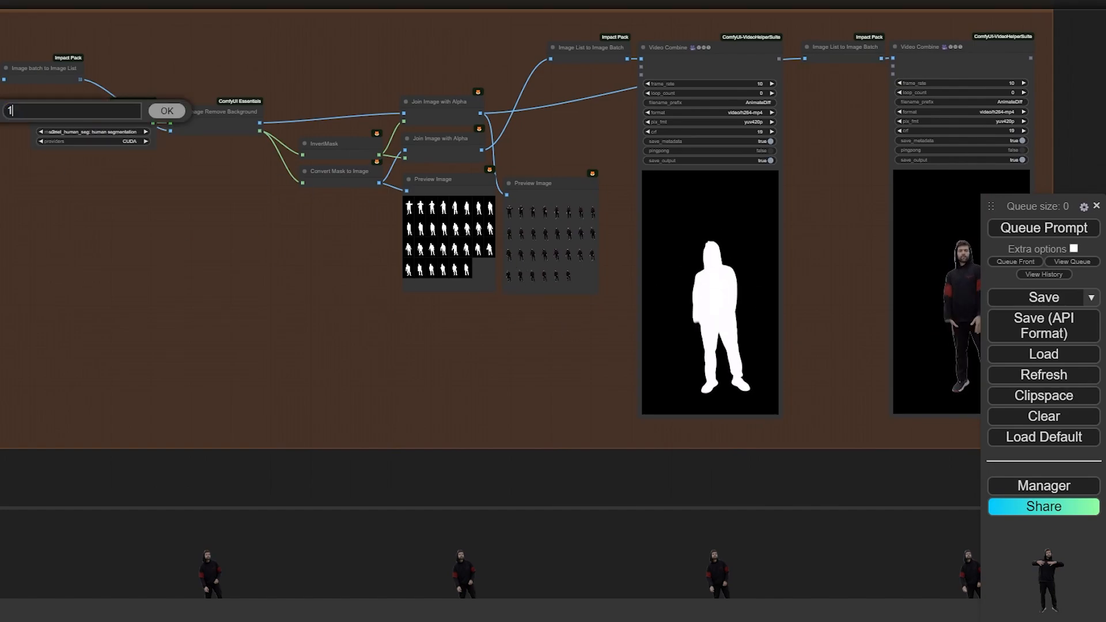
key("Return")
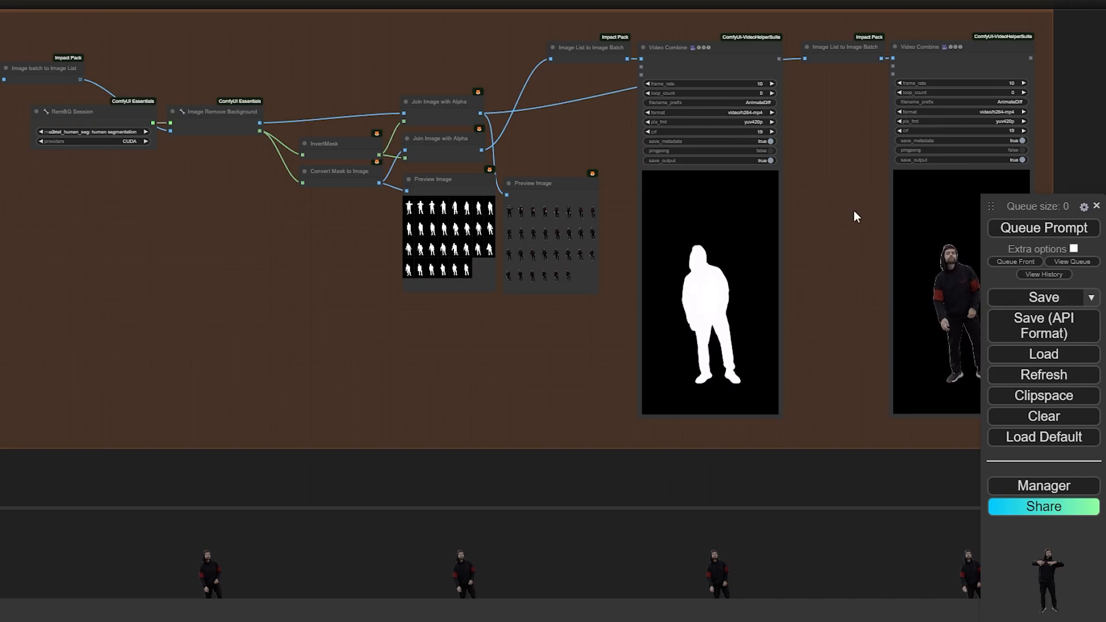
scroll(494, 206, "up", 2)
scroll(494, 206, "up", 2)
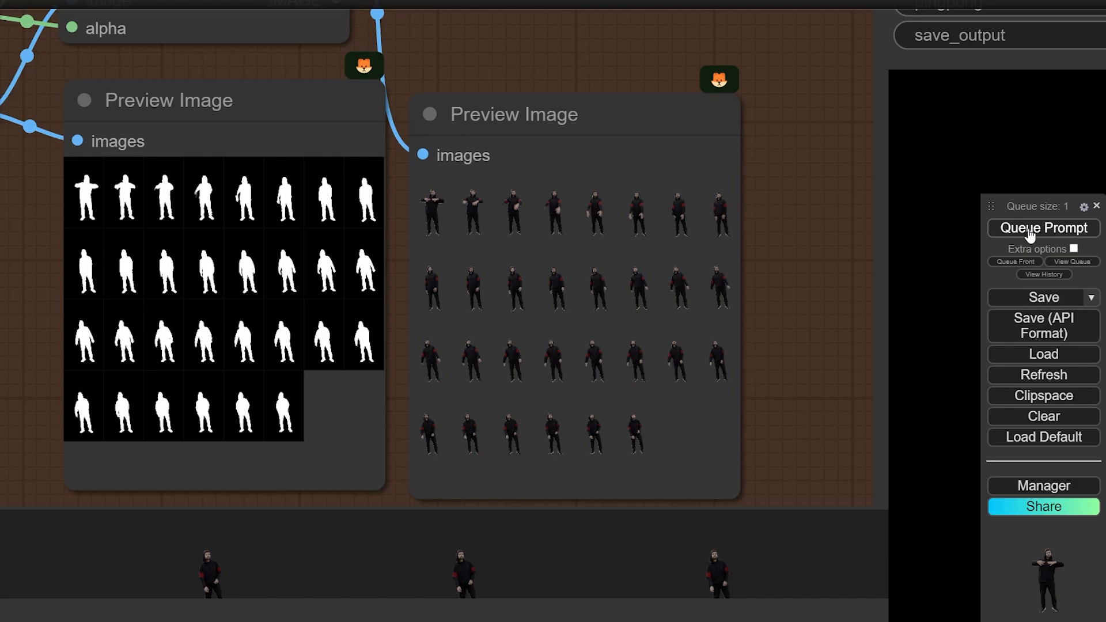
scroll(839, 227, "down", 2)
scroll(572, 217, "down", 2)
scroll(631, 261, "down", 2)
left_click_drag(631, 261, 757, 255)
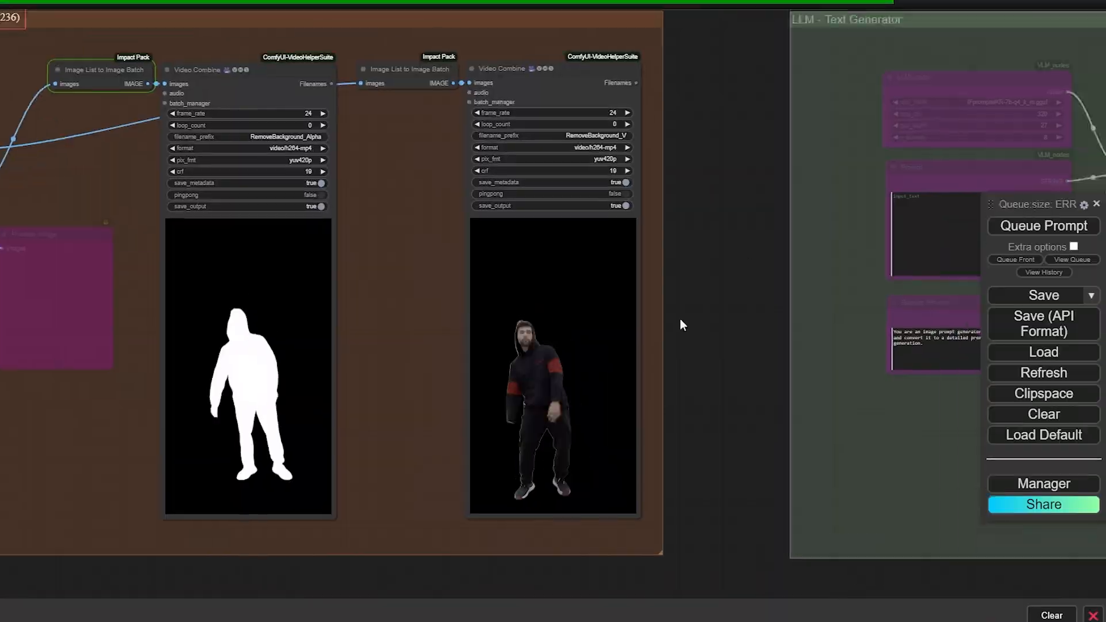
scroll(570, 373, "up", 5)
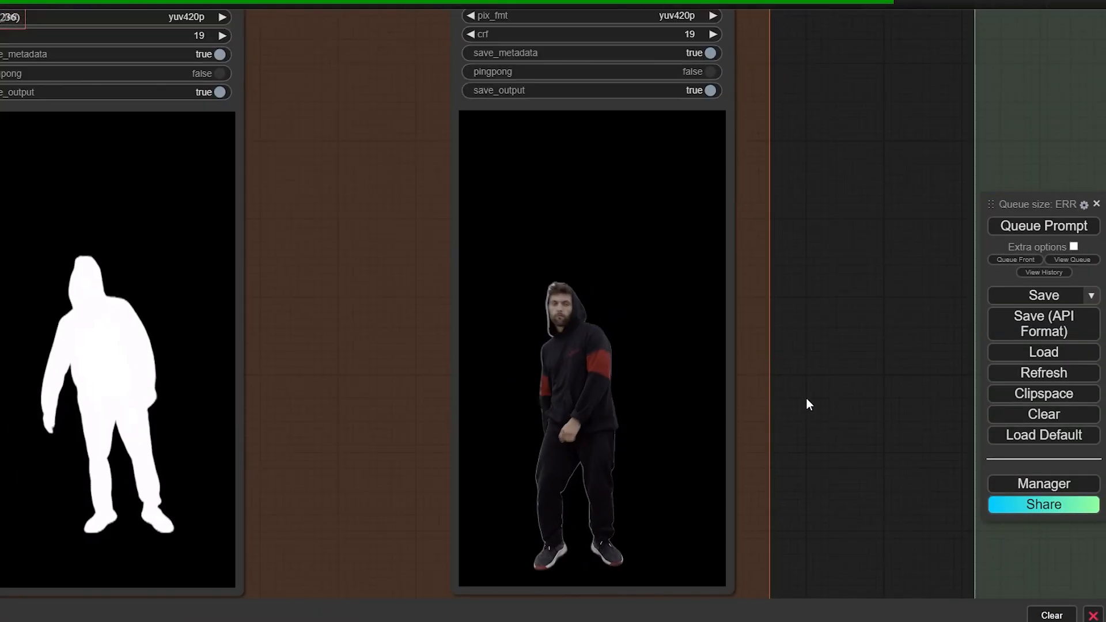
scroll(793, 323, "down", 10)
left_click_drag(413, 464, 640, 511)
scroll(133, 265, "up", 6)
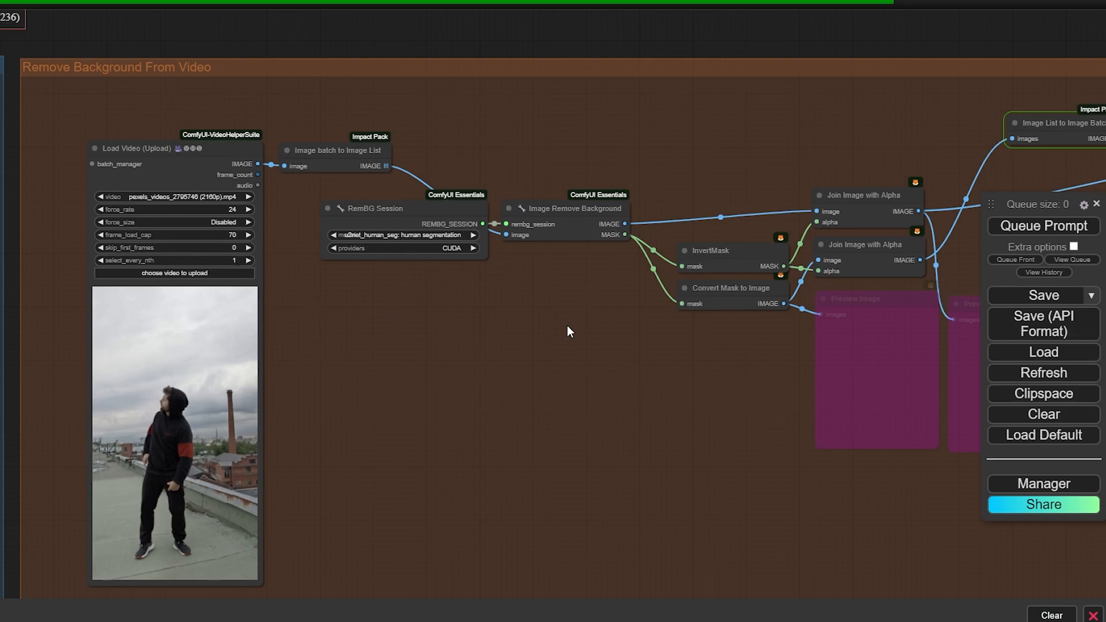
Un-bypass the five LLM - Text Generator nodes with Ctrl+B and clear the selection
scroll(567, 325, "down", 5)
left_click_drag(748, 139, 165, 125)
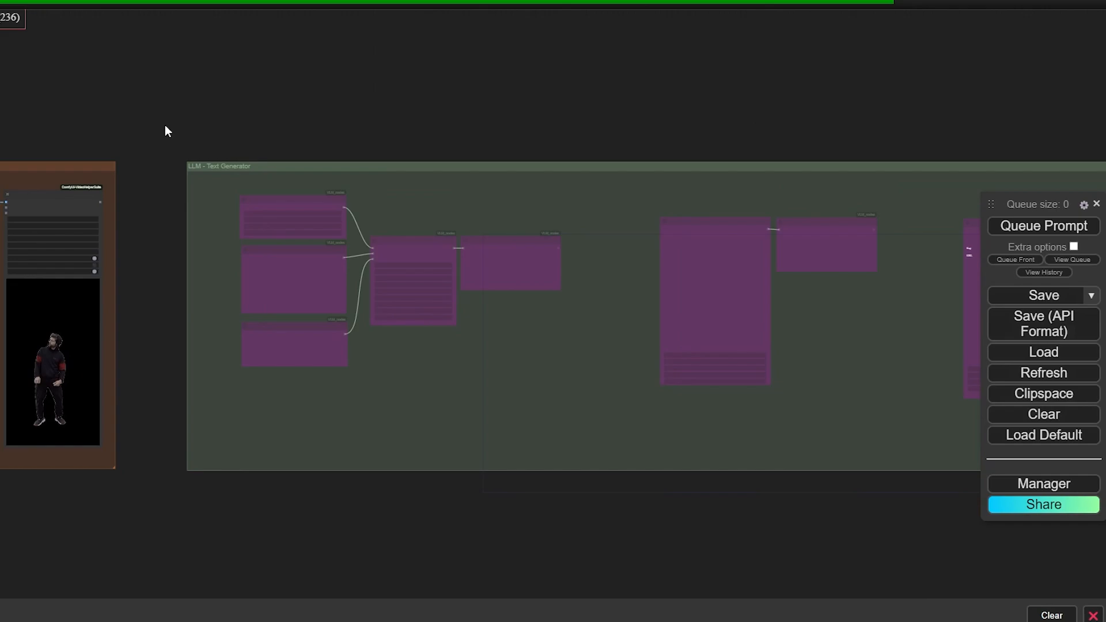
left_click_drag(232, 122, 71, 108)
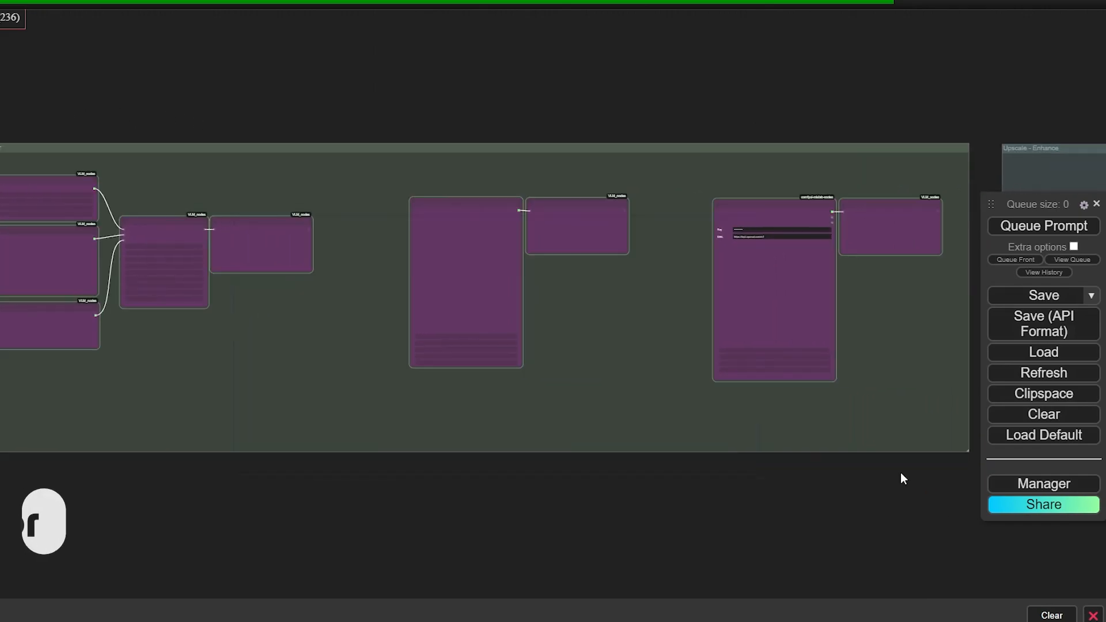
left_click_drag(31, 119, 229, 367)
key("ctrl+b")
scroll(2, 151, "up", 6)
left_click(183, 82)
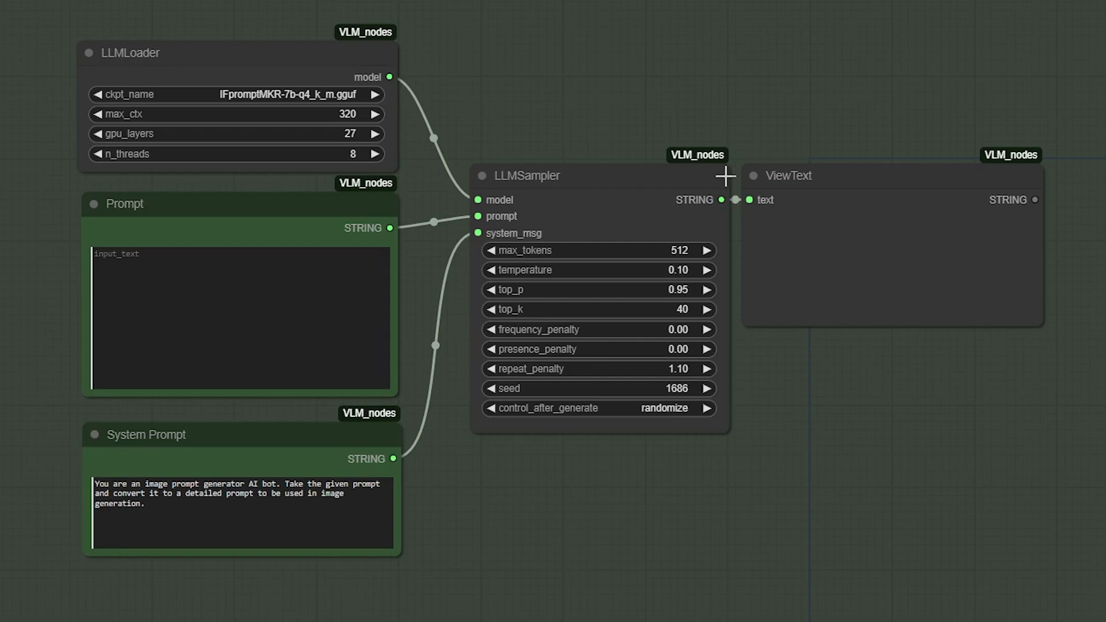
left_click(789, 223)
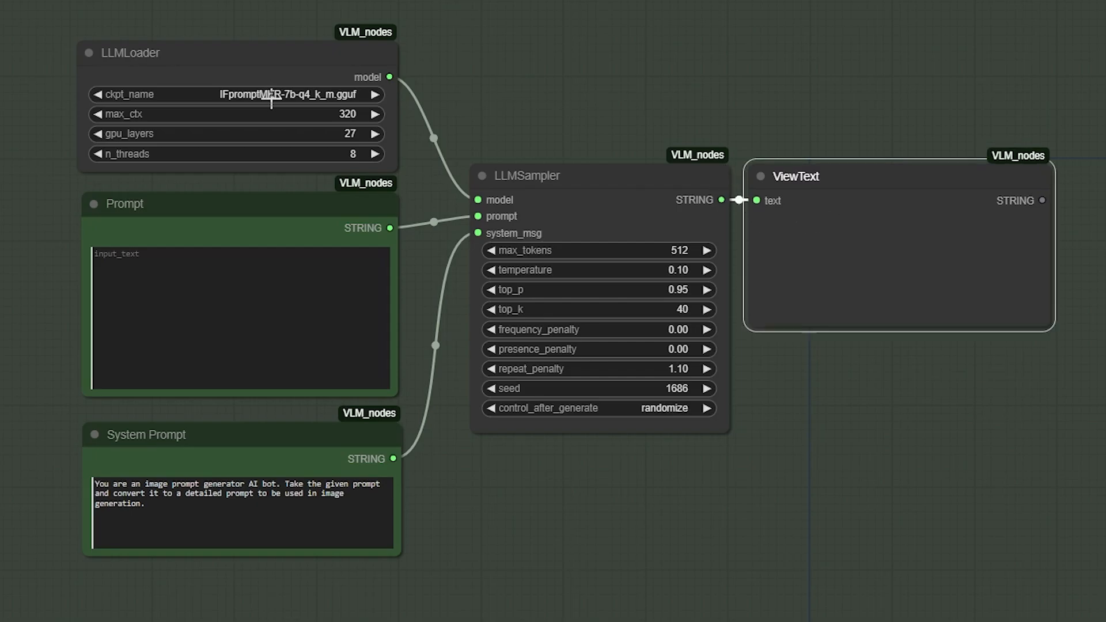
left_click(271, 92)
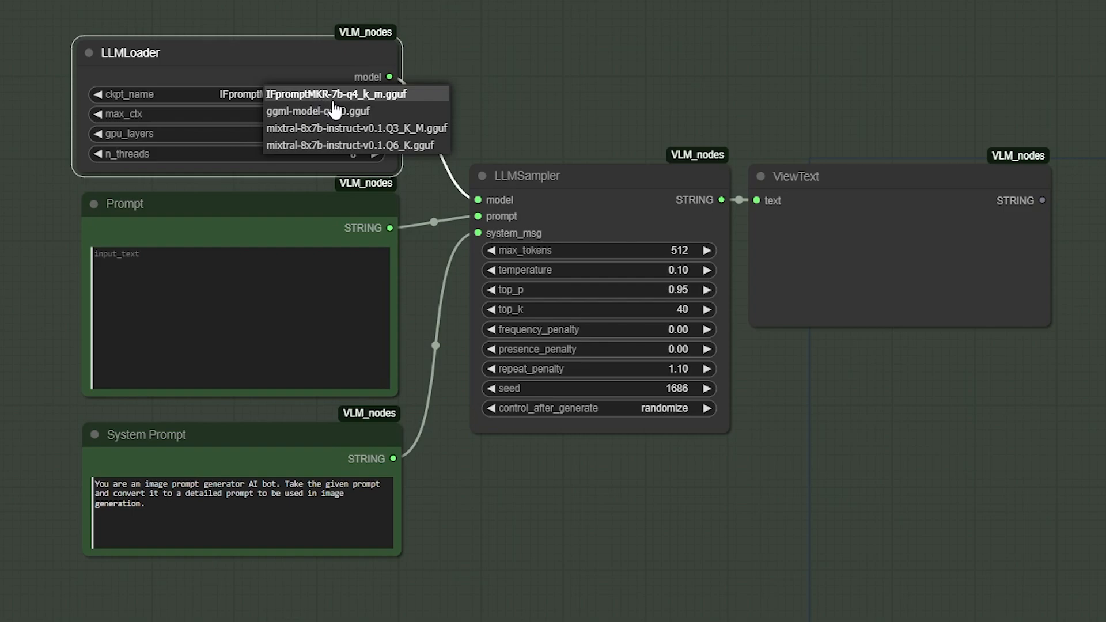
left_click(368, 97)
left_click_drag(530, 479, 620, 401)
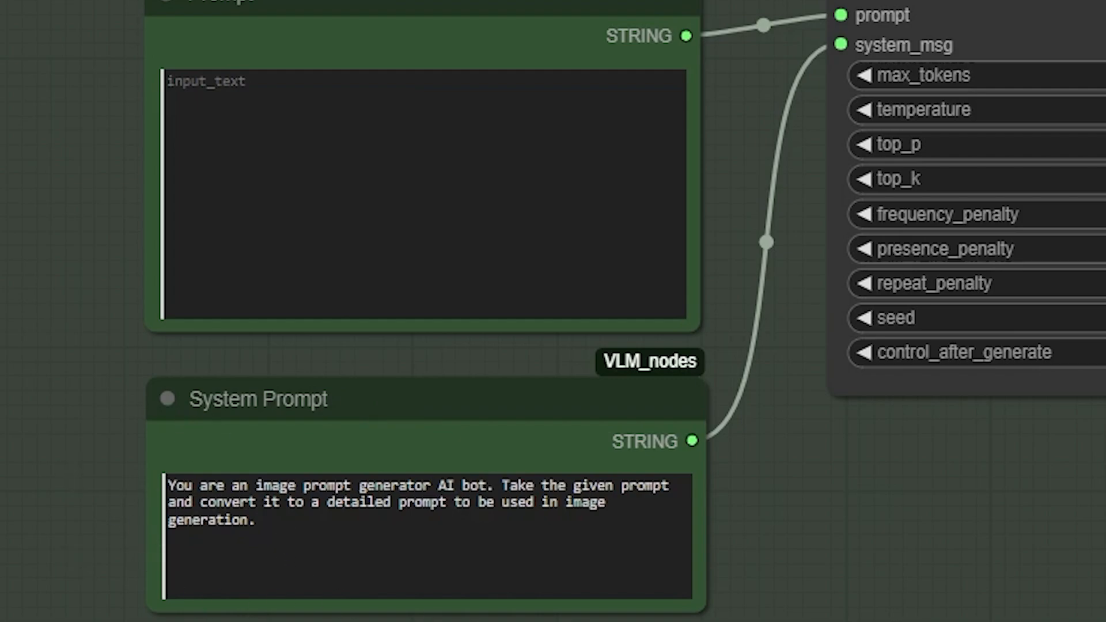
Enter the prompt 'create a prompt for a building in desert covered with sand' and queue it
left_click(312, 230)
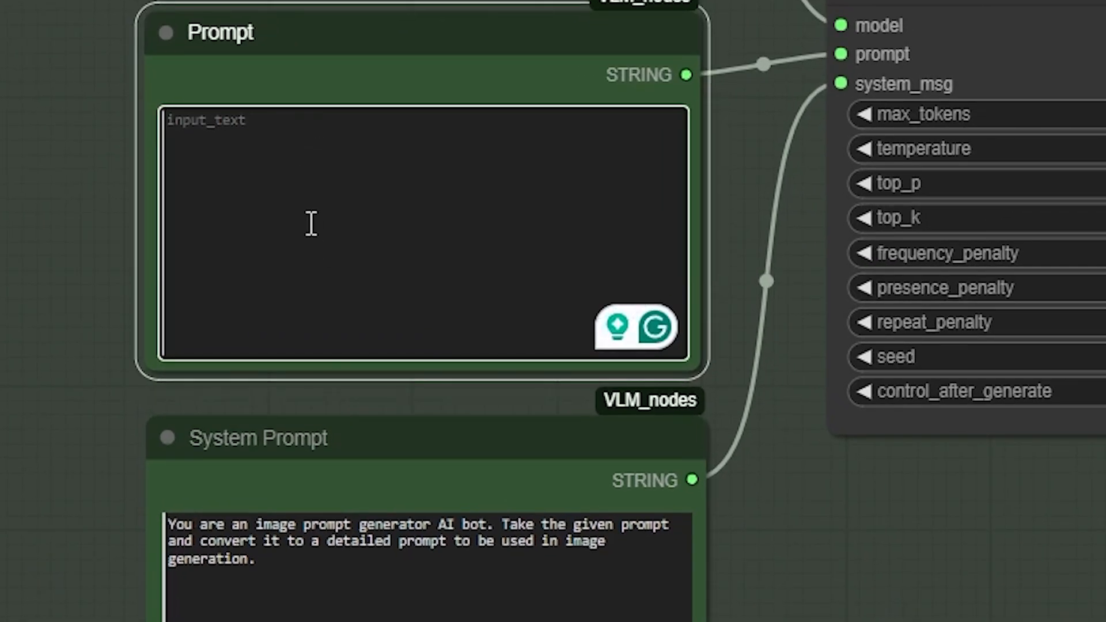
type("create a prompt for ")
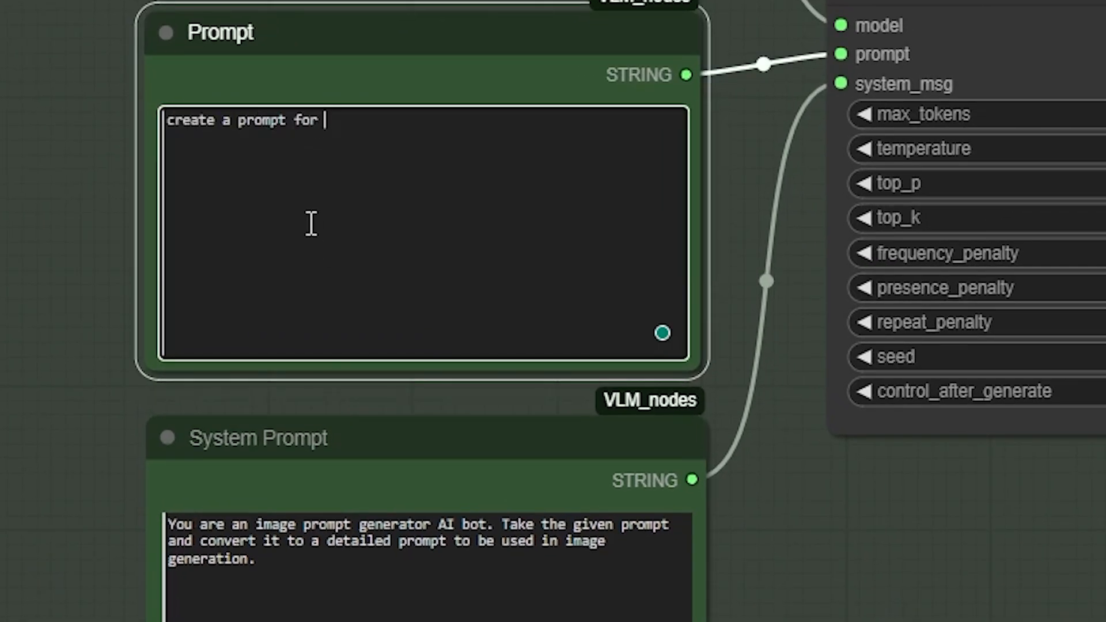
type("a building in desert ")
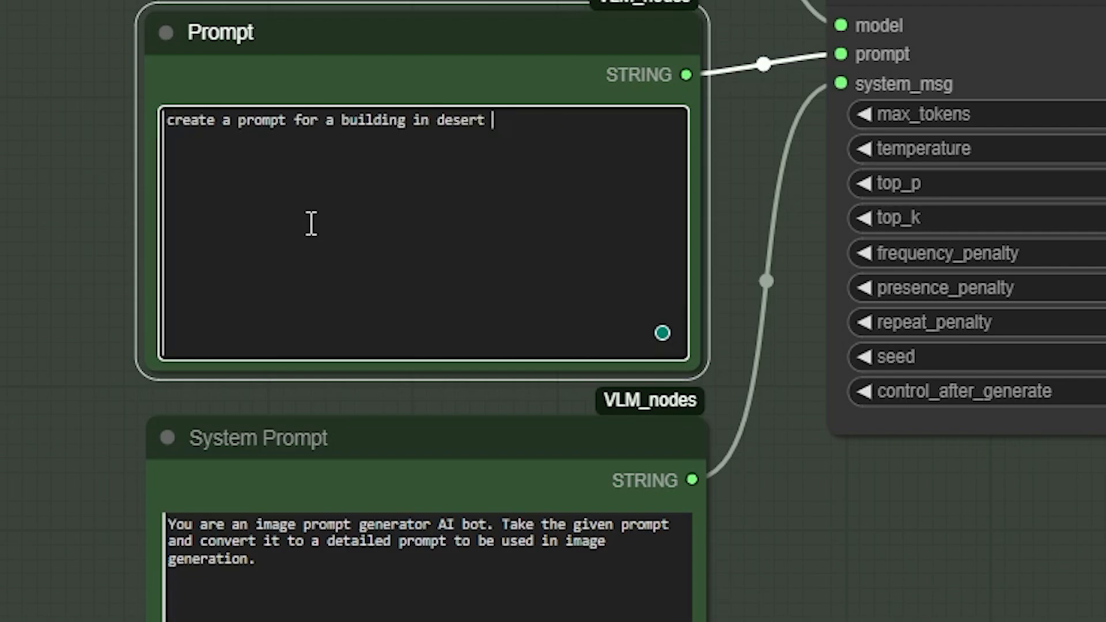
type("covered with s")
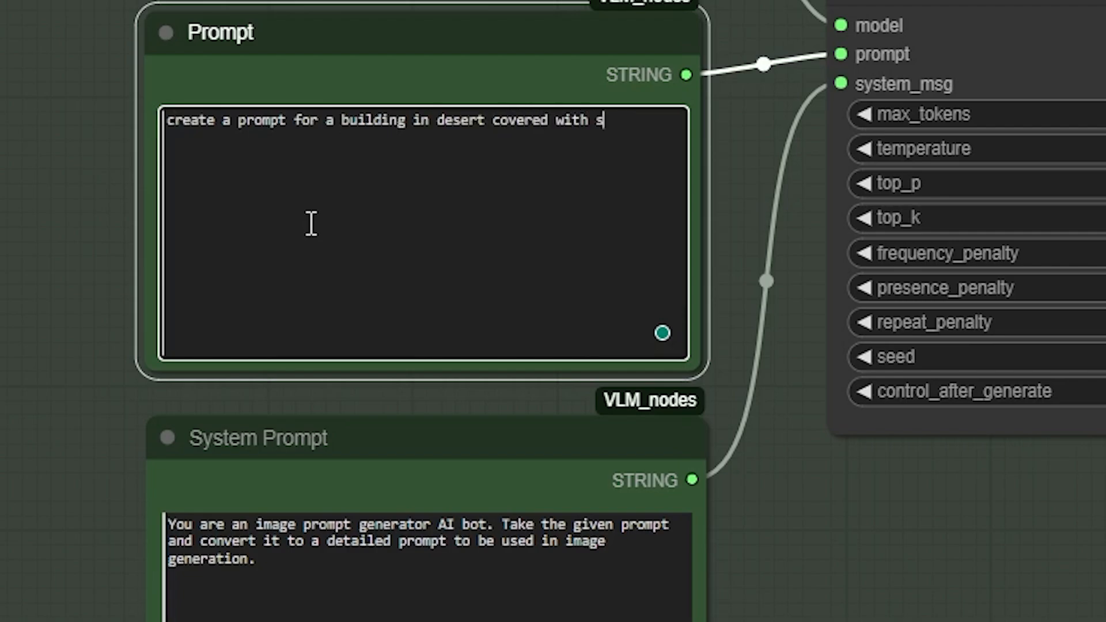
type("and")
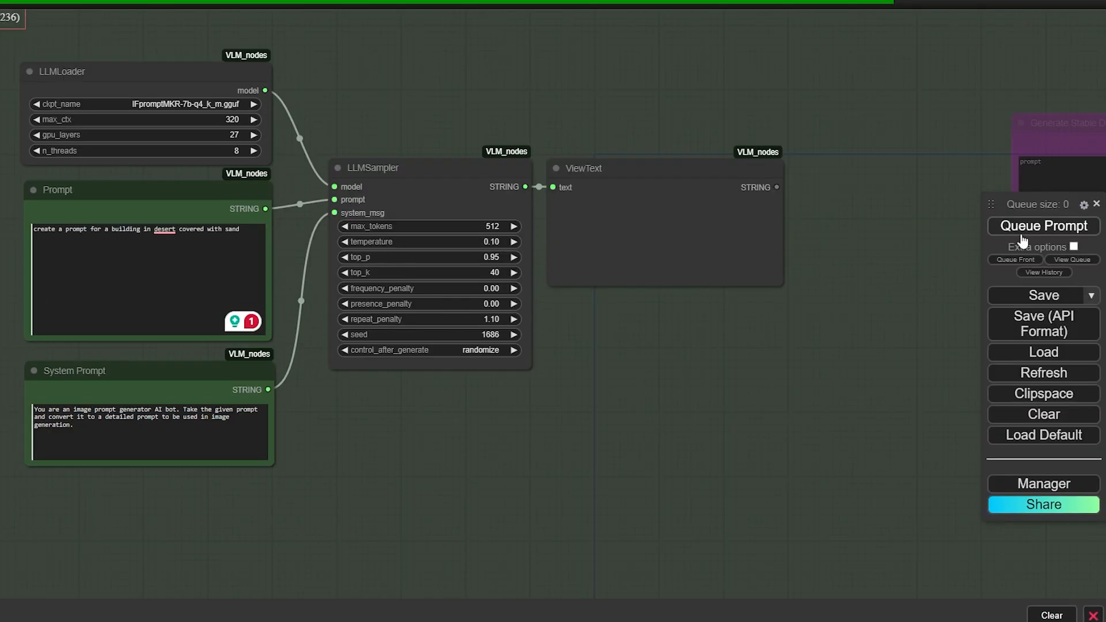
left_click(1018, 226)
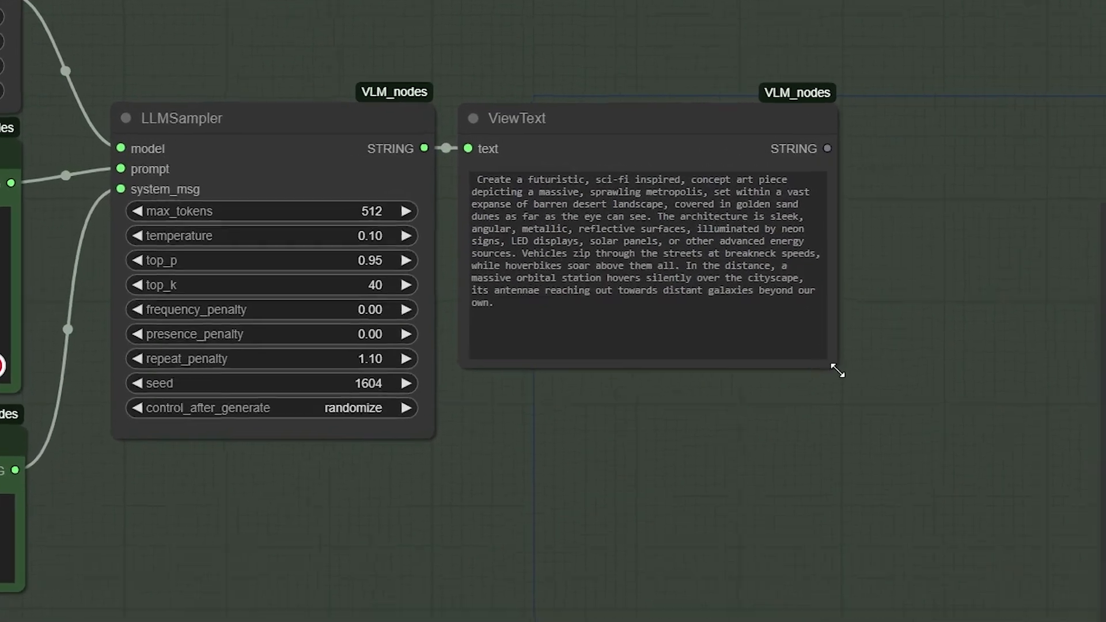
left_click_drag(786, 326, 793, 347)
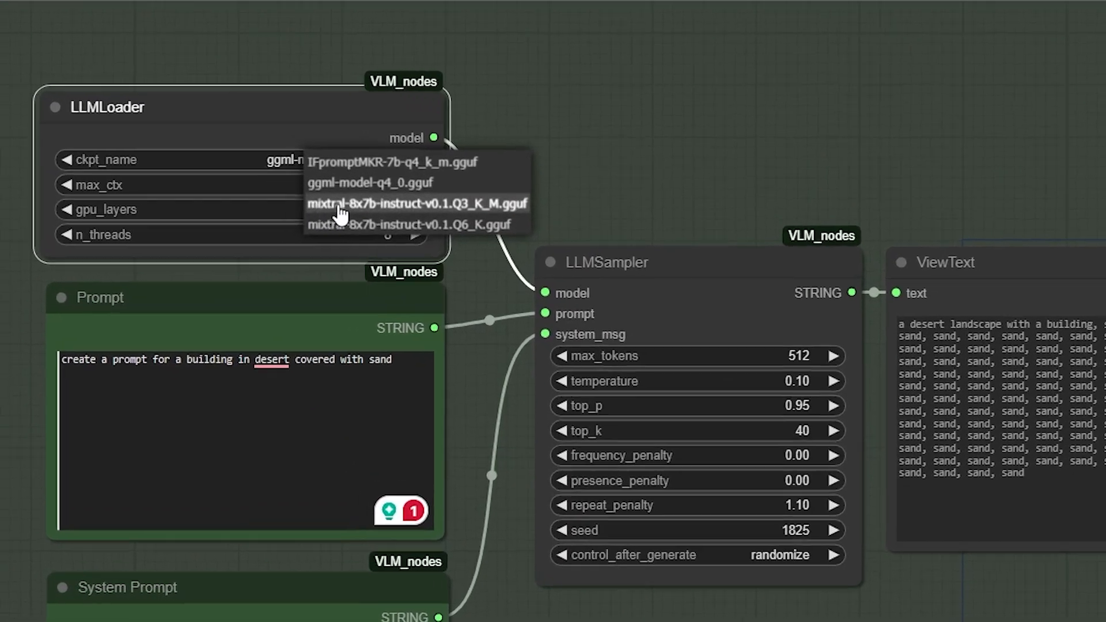
Switch the LLMLoader to mixtral-8x7b-instruct Q3_K_M and review the generated prompt
left_click(273, 149)
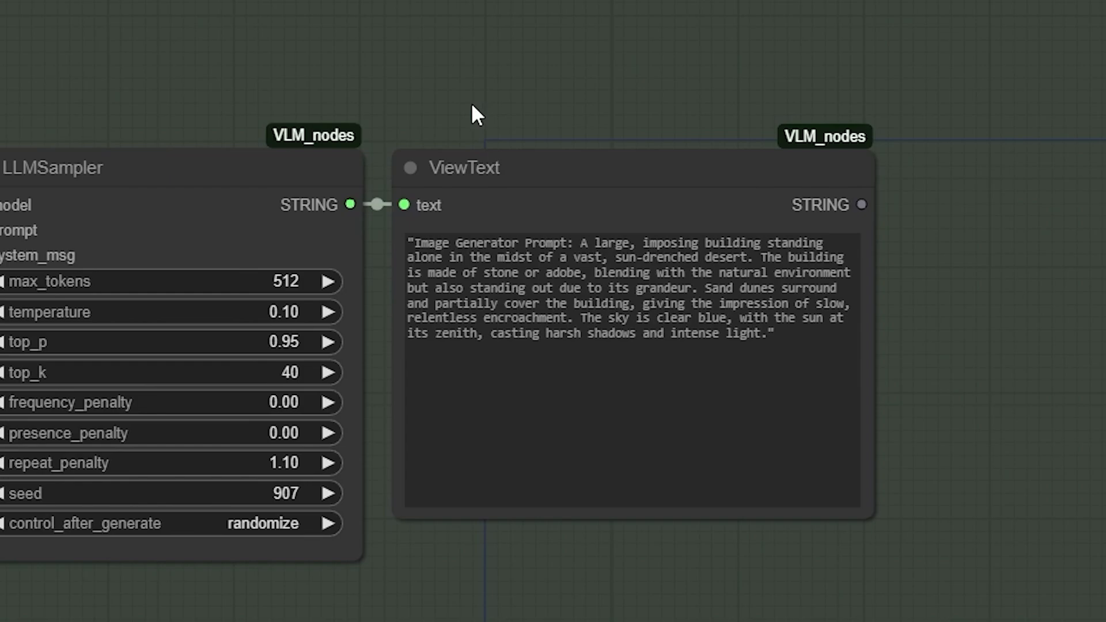
left_click_drag(595, 310, 703, 313)
left_click_drag(537, 261, 575, 262)
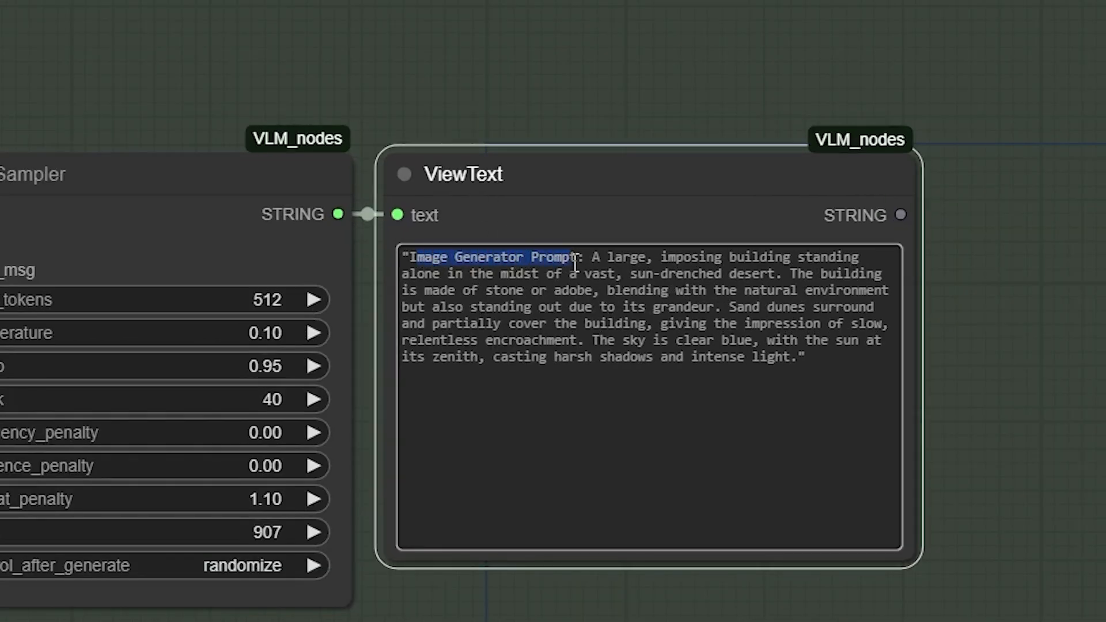
left_click(624, 65)
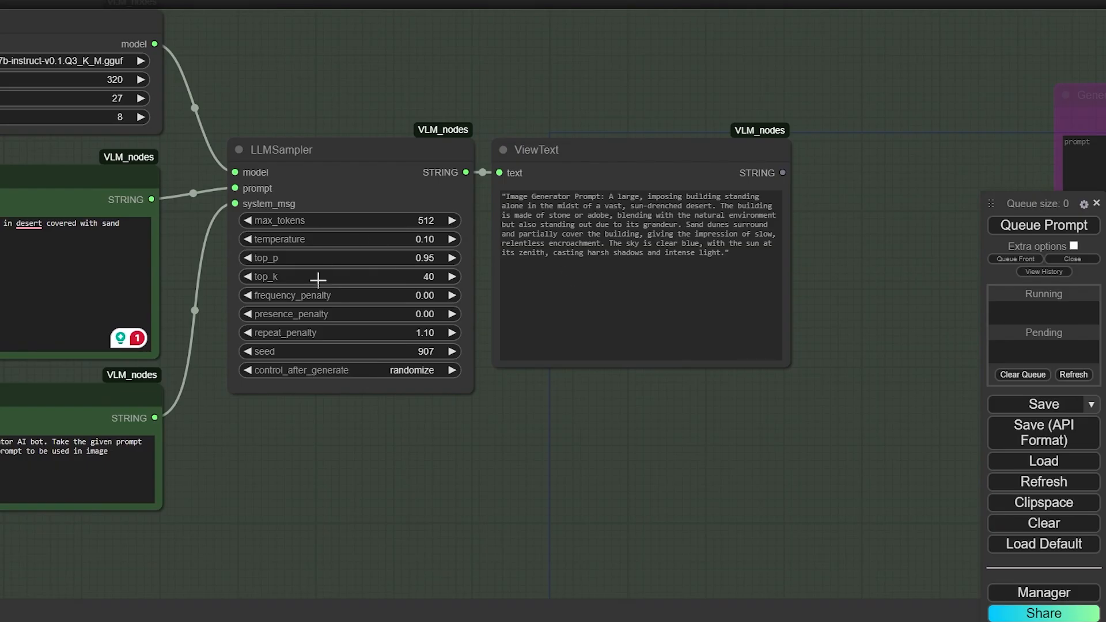
Bypass the five VLM nodes with Ctrl+B
scroll(461, 285, "down", 2)
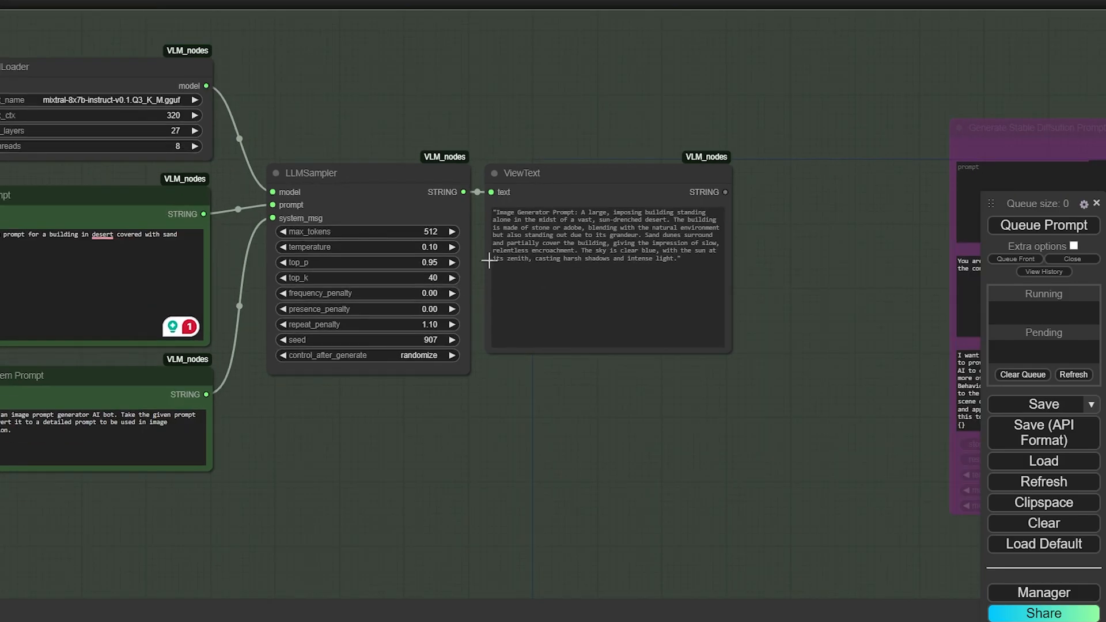
left_click_drag(743, 46, 18, 513)
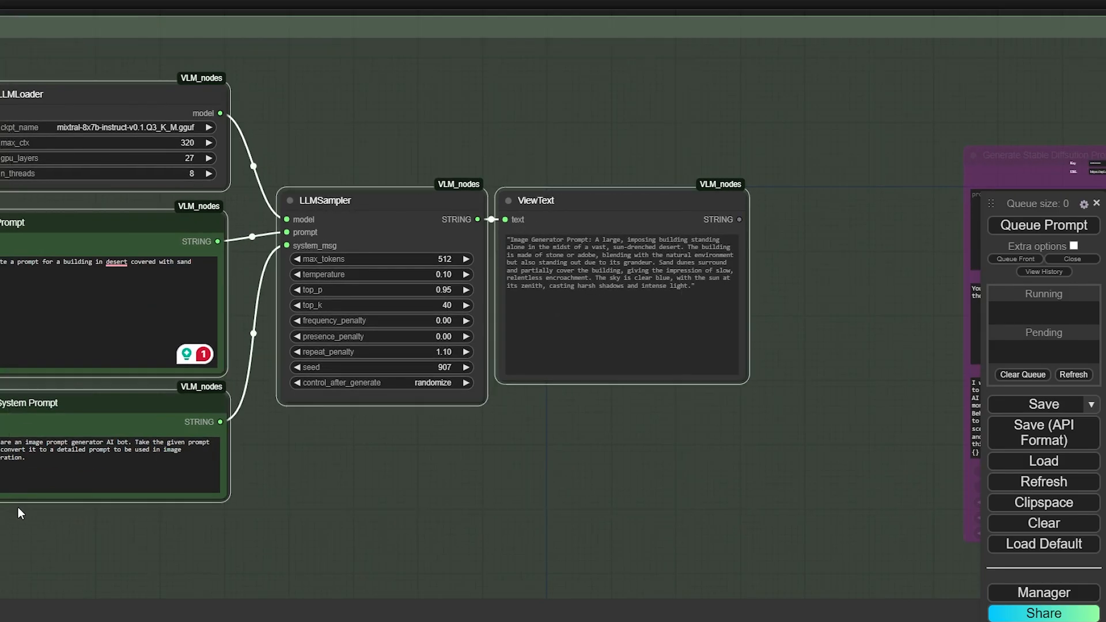
key("ctrl+b")
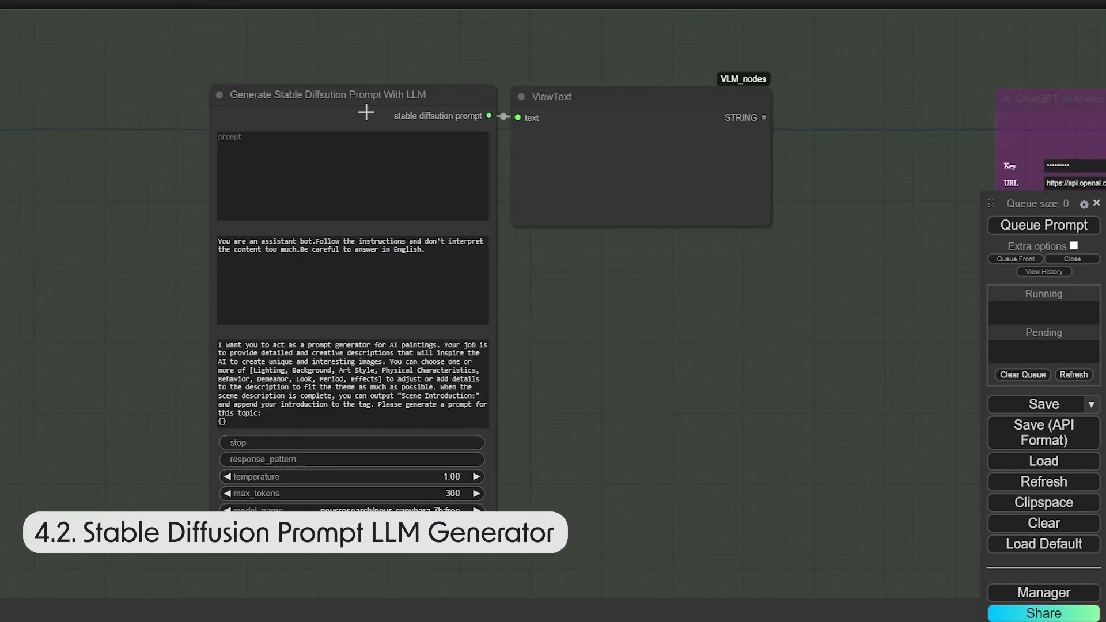
Load openrouter.ai in a new browser tab
left_click_drag(590, 113, 598, 72)
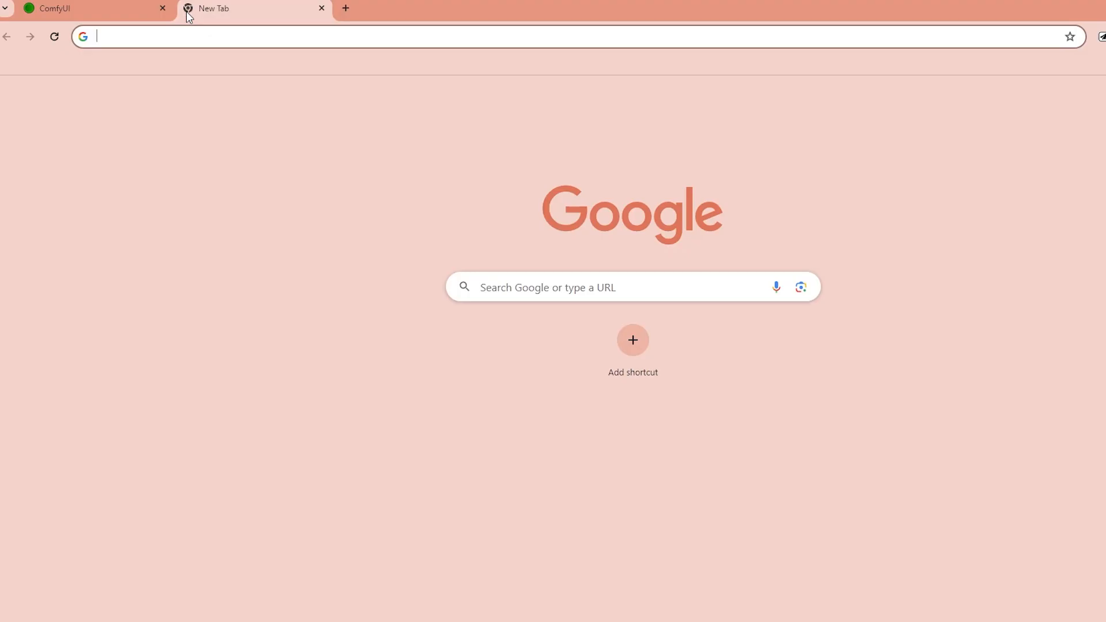
type("open")
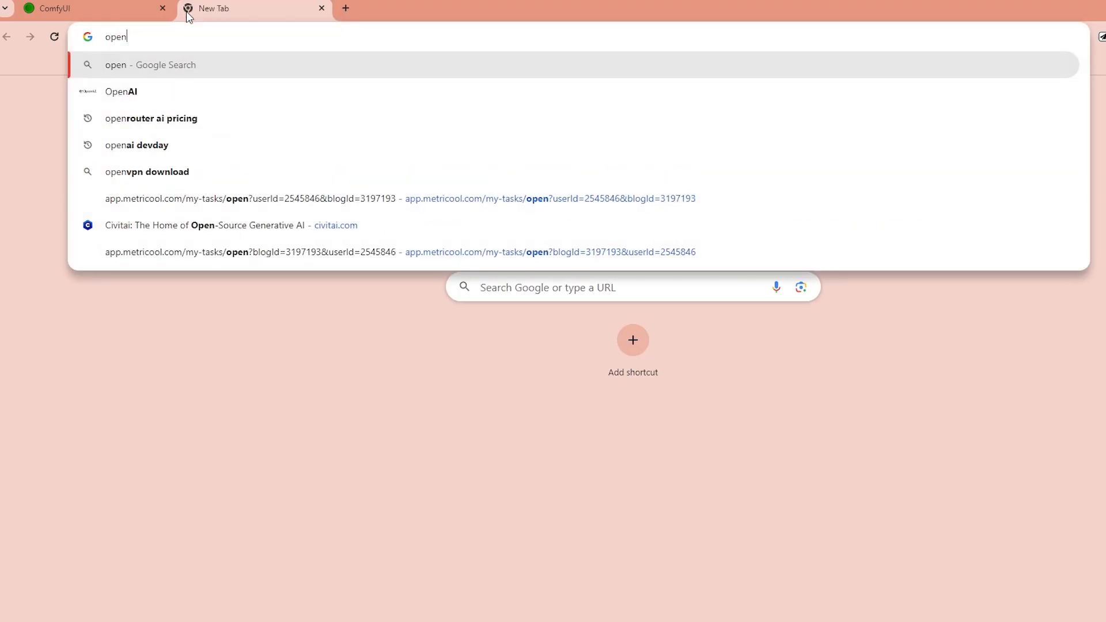
type("router.ai")
key("Return")
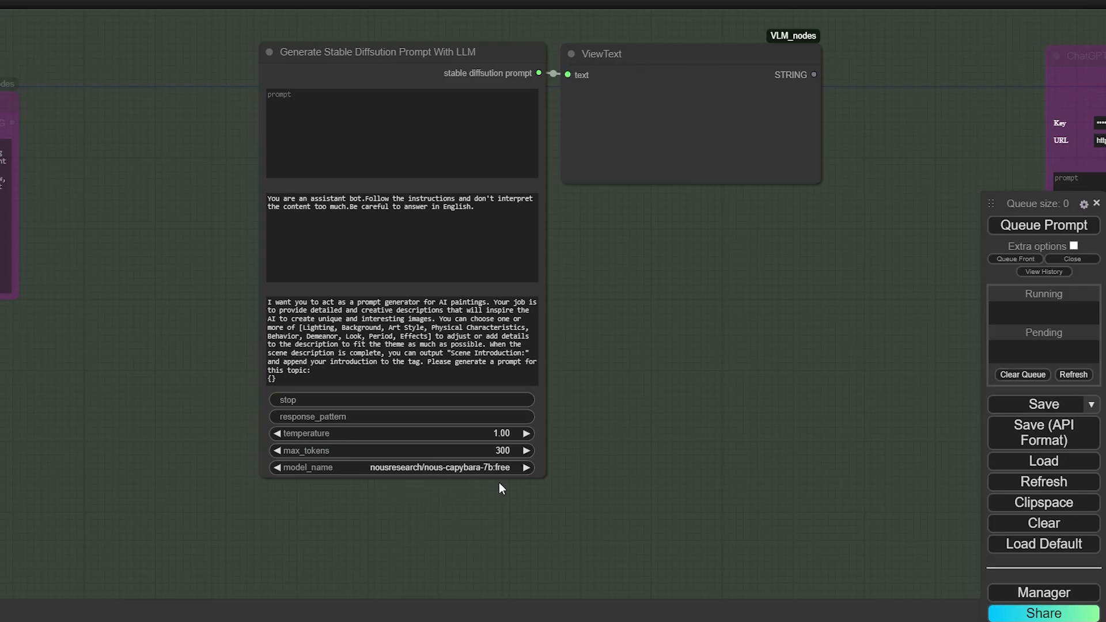
Browse the generator's model_name list, leaving nousresearch/nous-capybara-7b:free selected
left_click(490, 467)
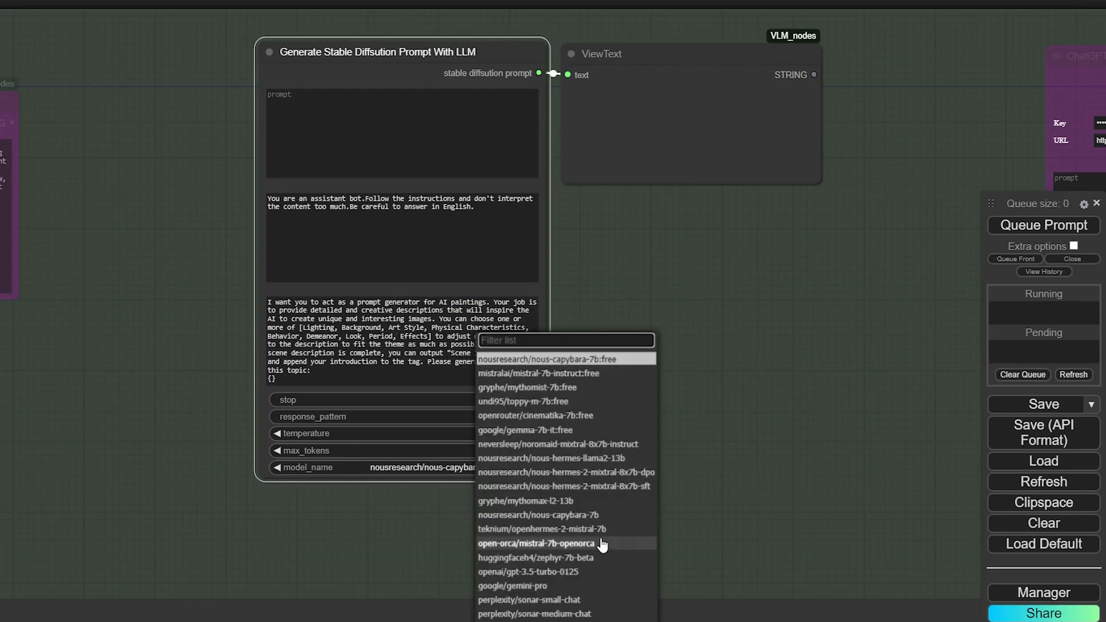
scroll(605, 541, "down", 3)
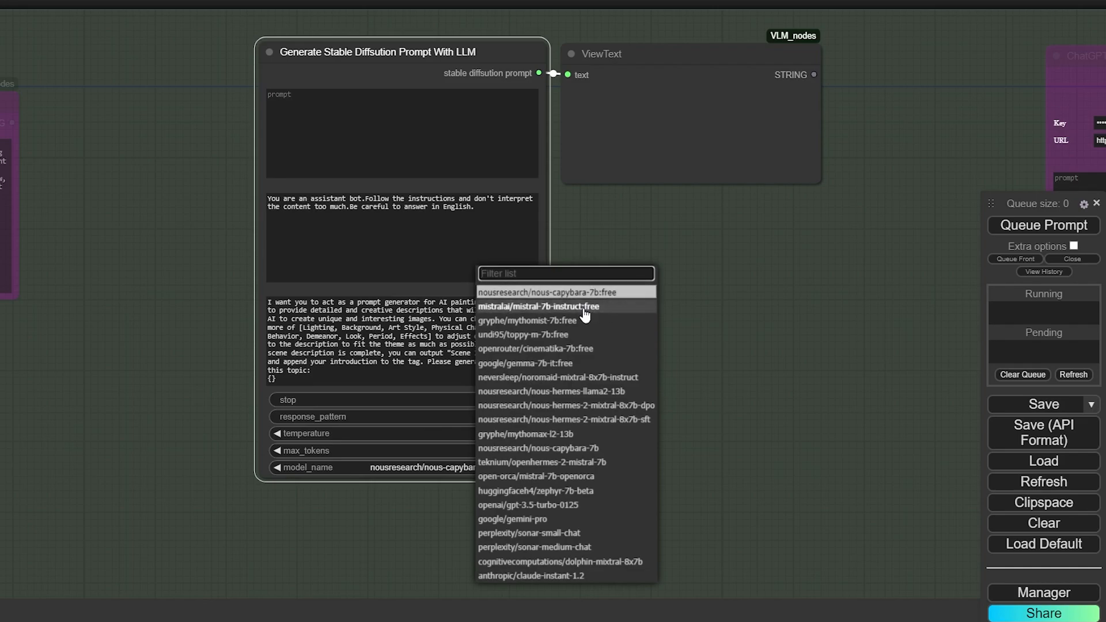
left_click(717, 361)
left_click(477, 467)
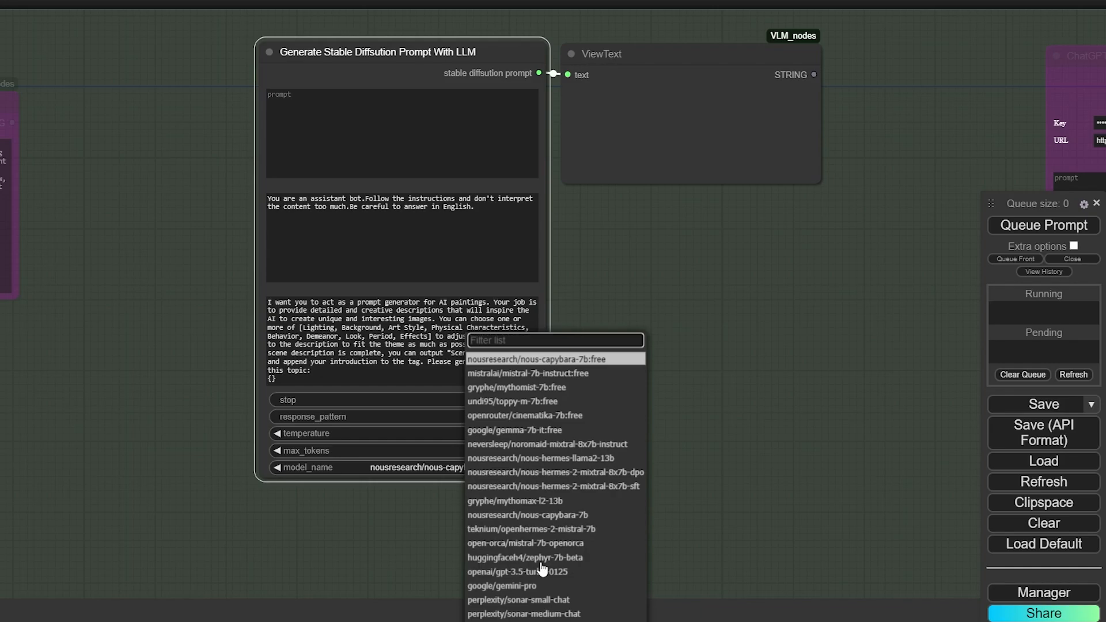
left_click(707, 523)
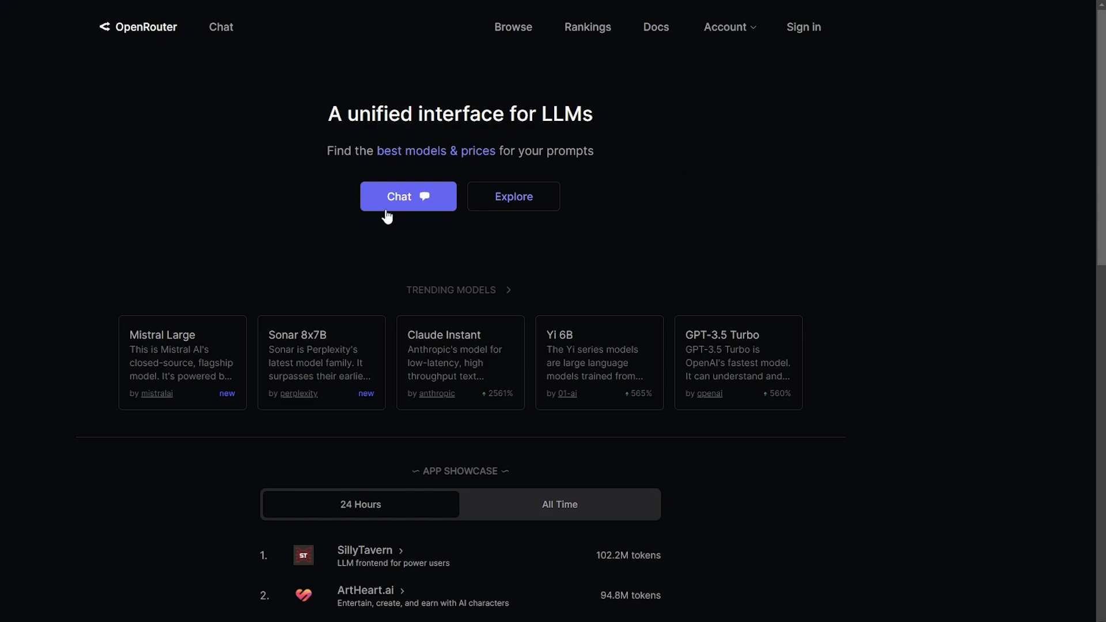
Create a new OpenRouter API key, copy it, and open config.yaml to paste it in
left_click(766, 28)
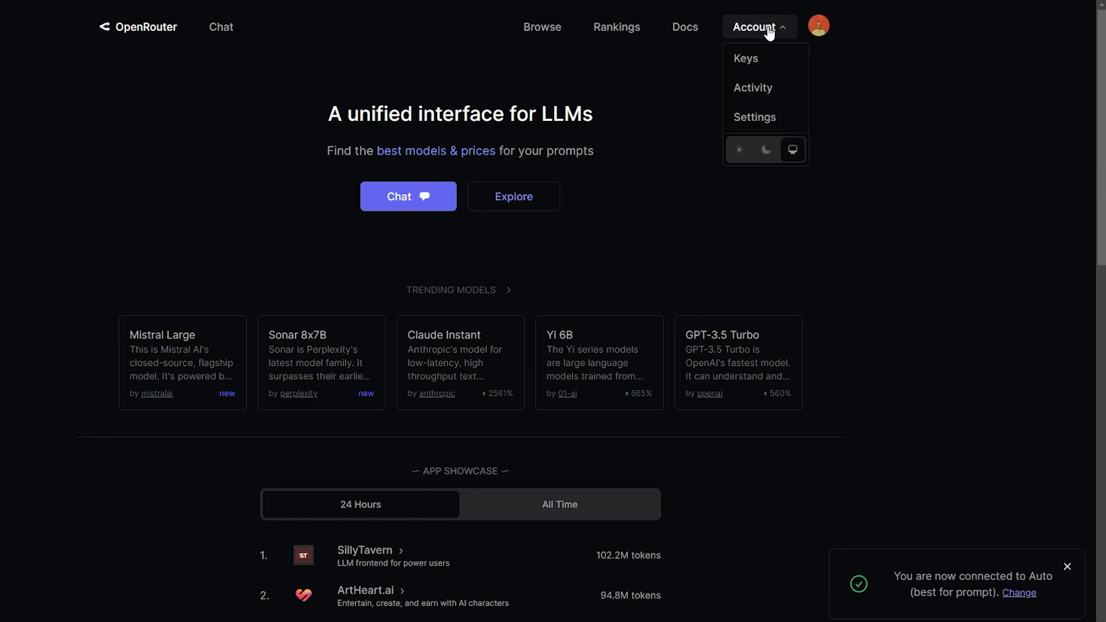
left_click(746, 62)
left_click(445, 160)
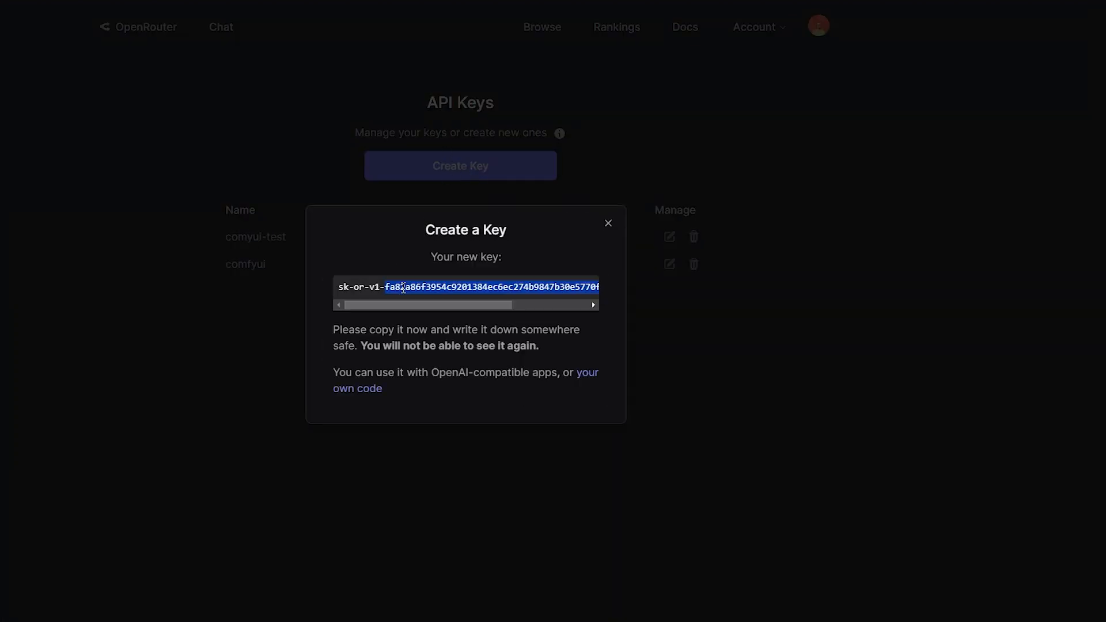
triple_click(403, 287)
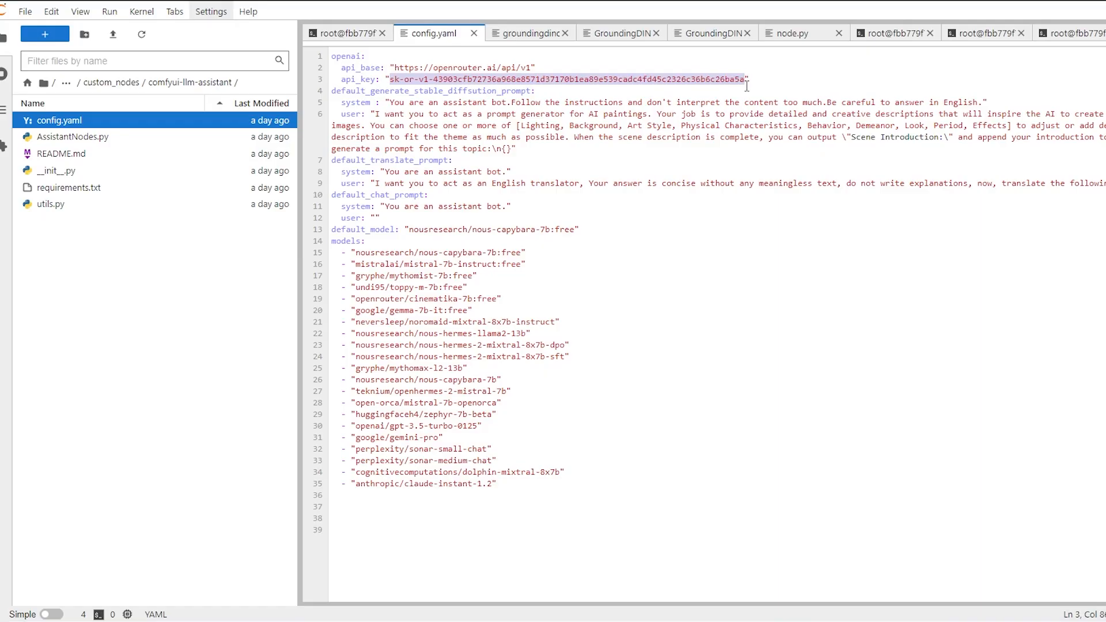
key("ctrl+v")
double_click(55, 120)
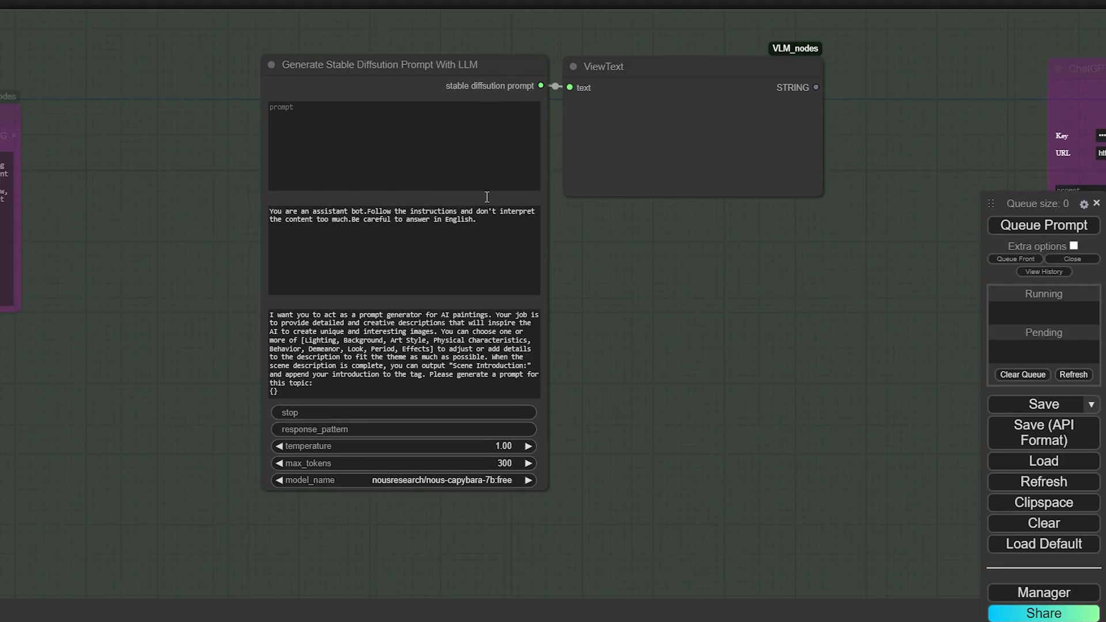
Replace the generator's system message with the System Prompt text
left_click_drag(580, 406, 640, 400)
left_click(536, 245)
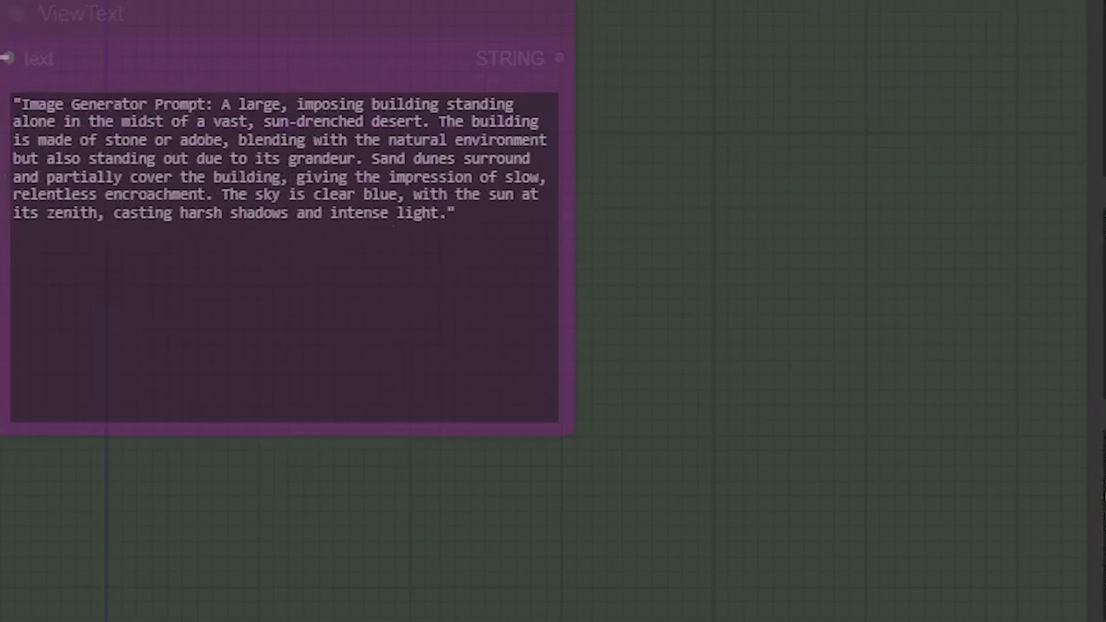
left_click(252, 329)
key("ctrl+a")
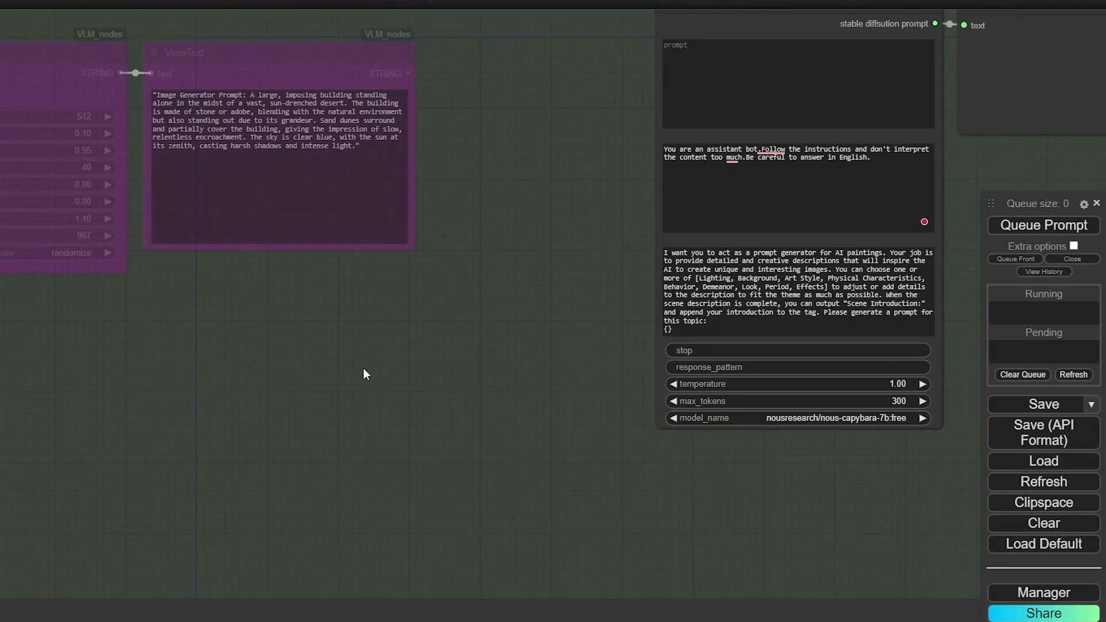
left_click(790, 205)
key("ctrl+a")
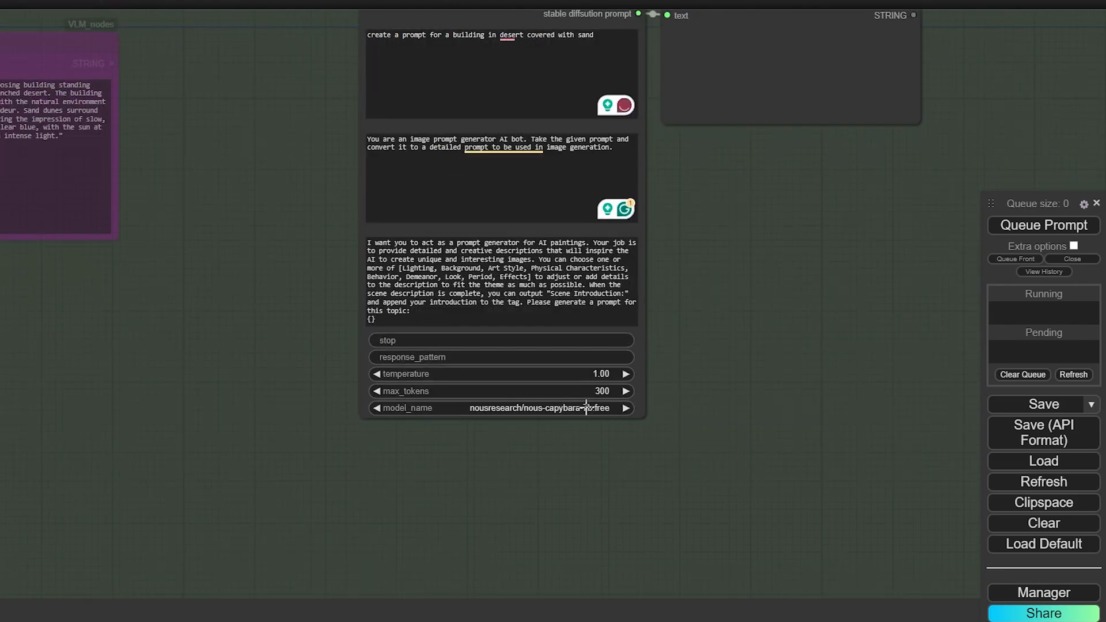
Run the generator with mistralai/mistral-7b-instruct:free and enlarge the output node
left_click(587, 407)
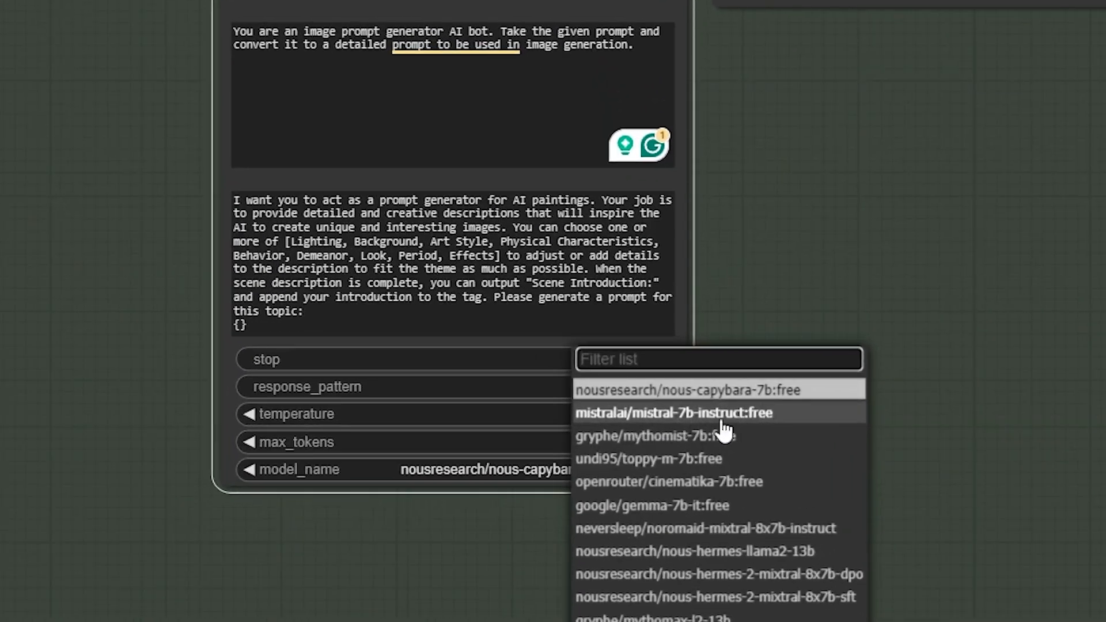
left_click(657, 382)
left_click(978, 203)
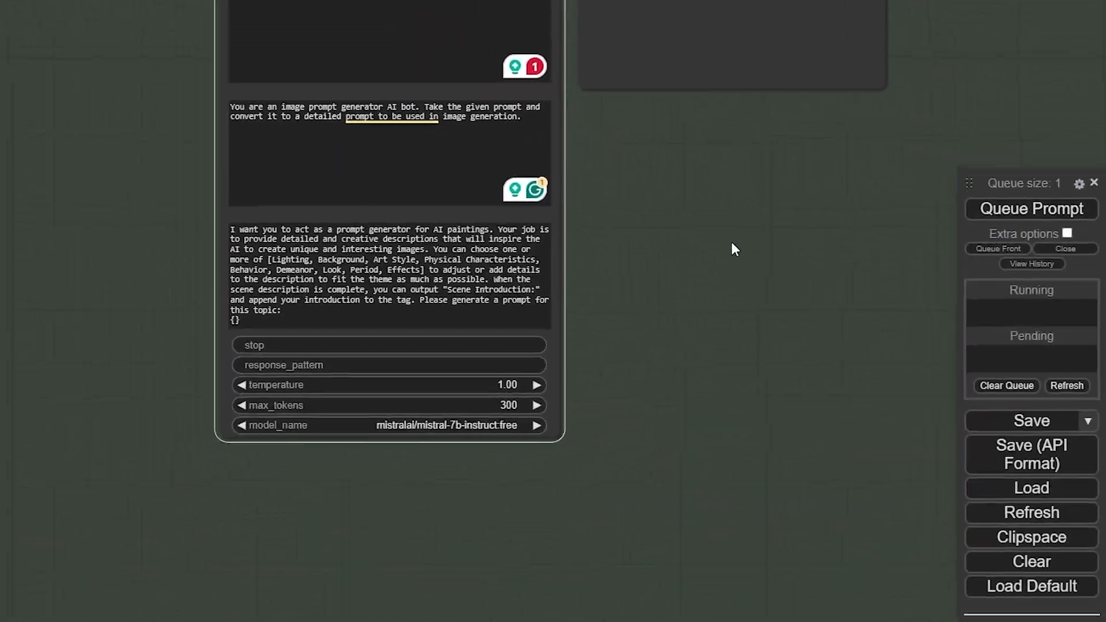
left_click_drag(871, 220, 877, 283)
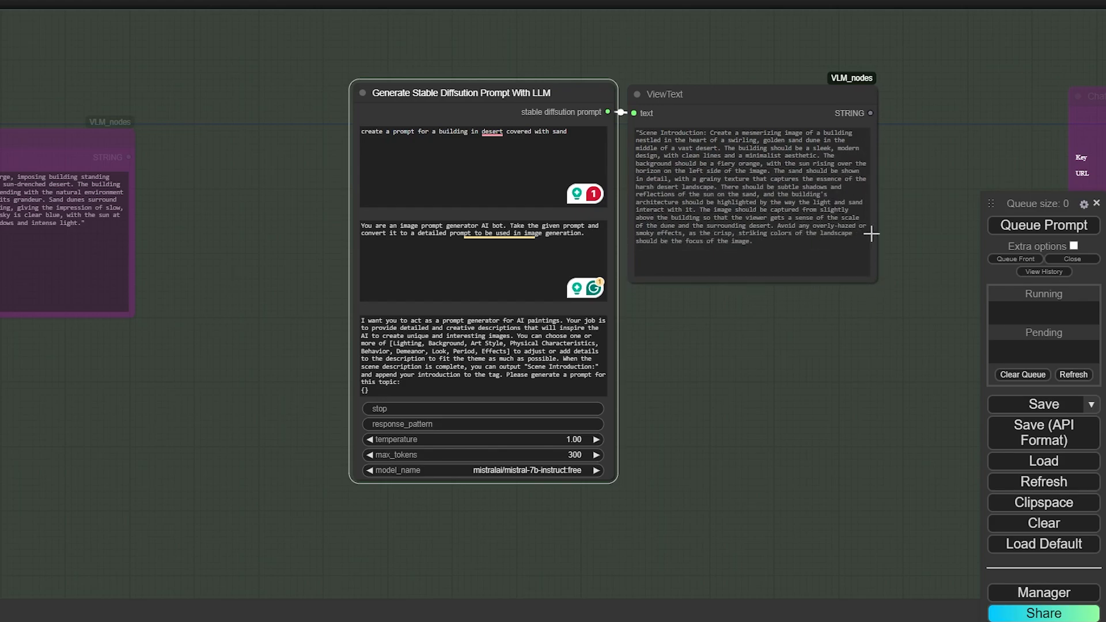
Recenter the graph and reopen the generator's model list
scroll(869, 232, "up", 2)
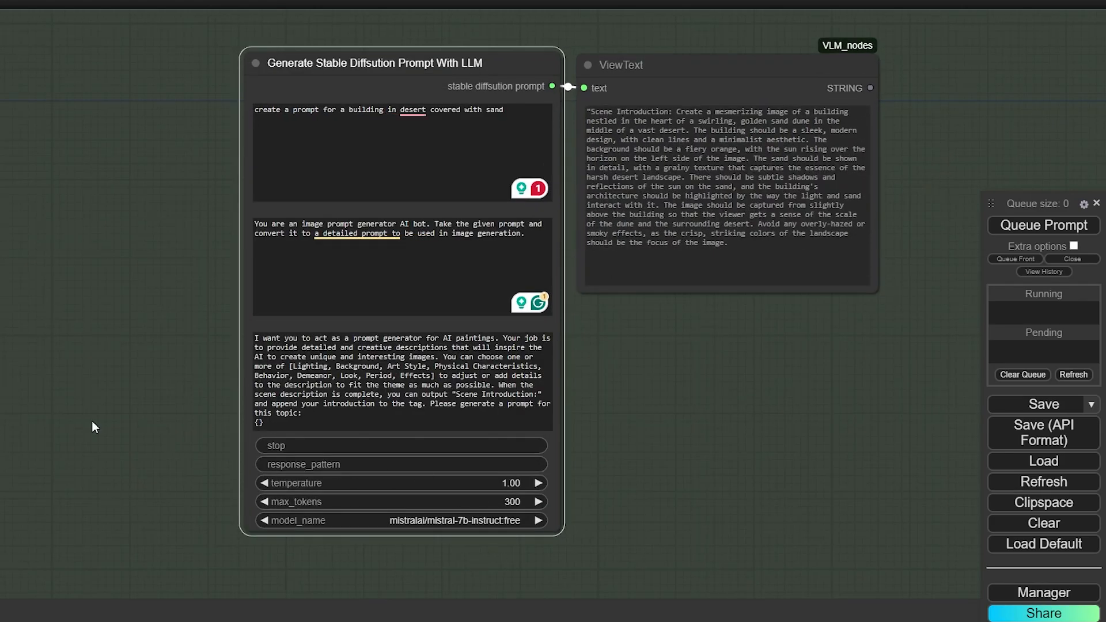
left_click_drag(110, 380, 166, 247)
left_click_drag(666, 459, 651, 475)
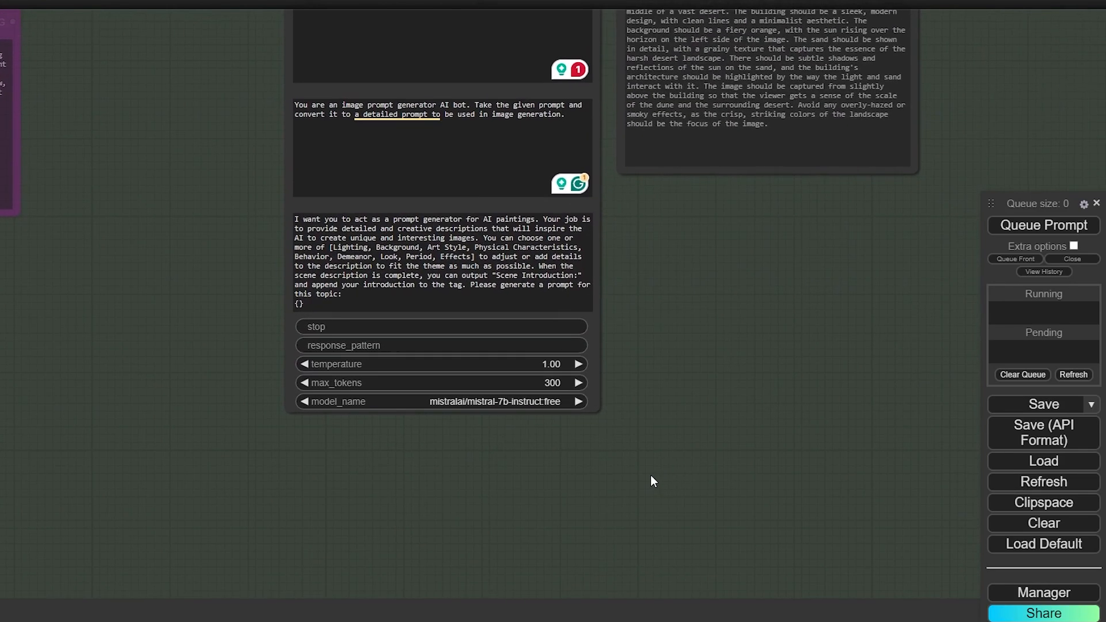
left_click(527, 408)
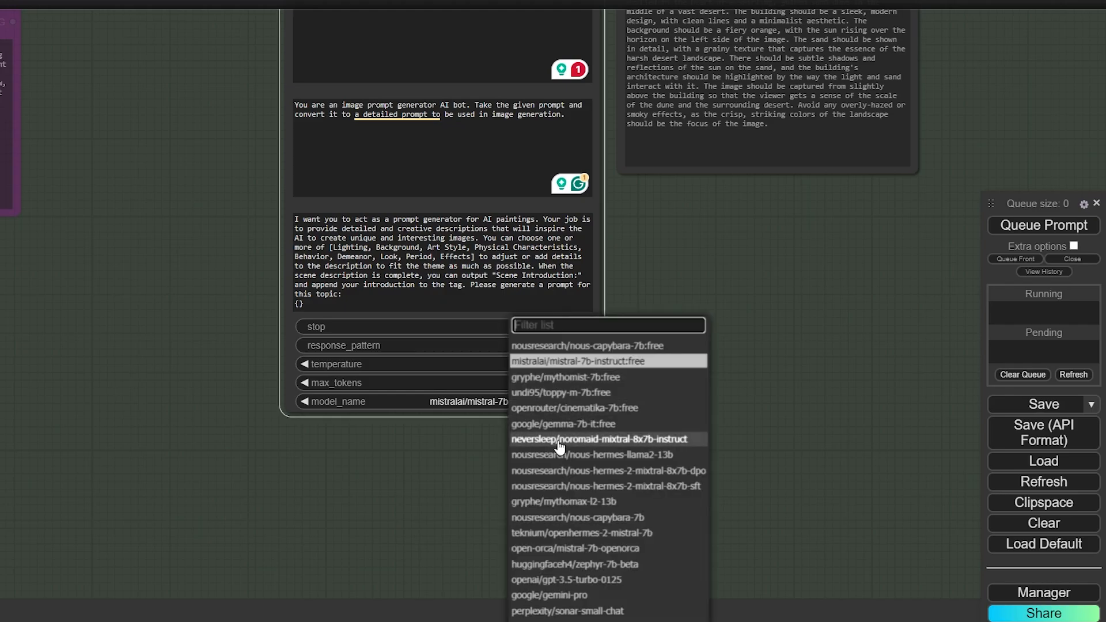
scroll(616, 552, "down", 1)
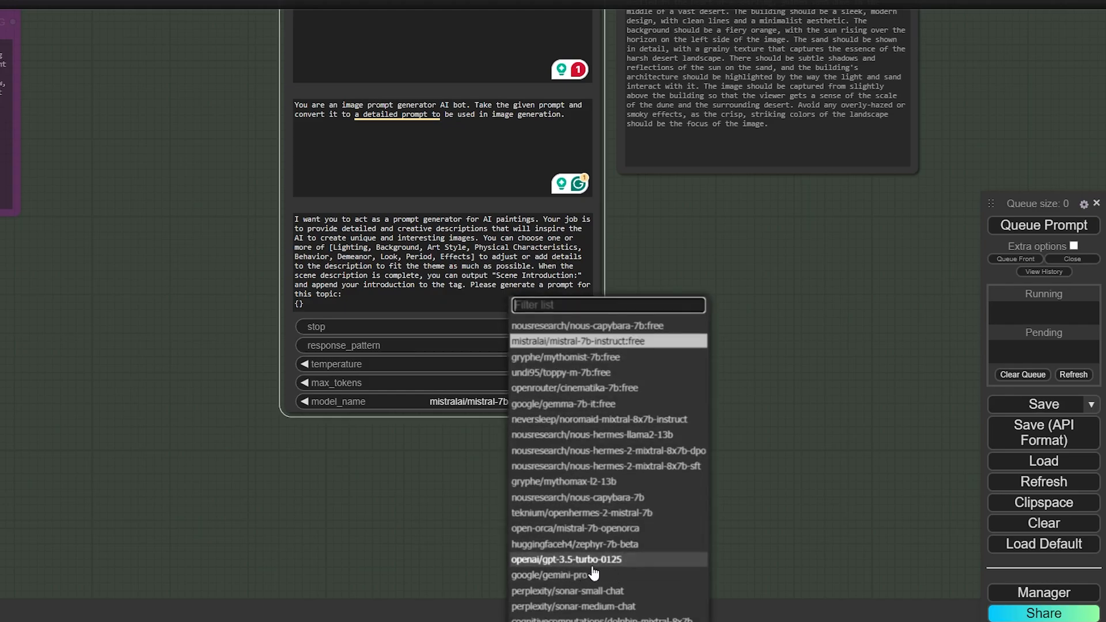
Switch to openai/gpt-3.5-turbo-0125, empty the third prompt template, and rerun the generator
left_click(626, 563)
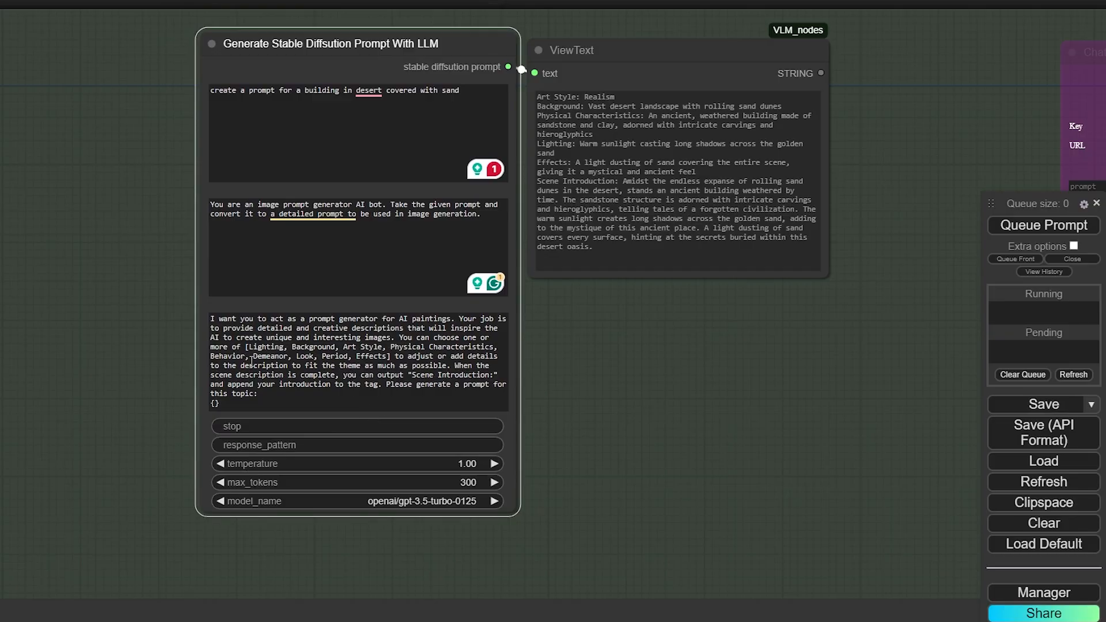
left_click(251, 361)
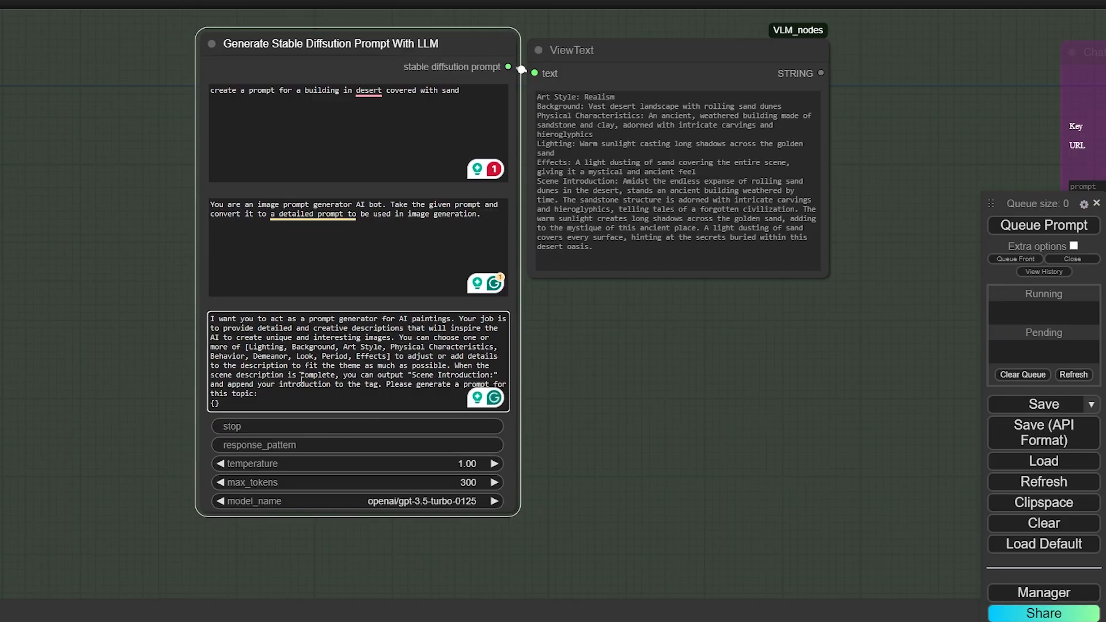
left_click(618, 95)
left_click(392, 331)
key("ctrl+a")
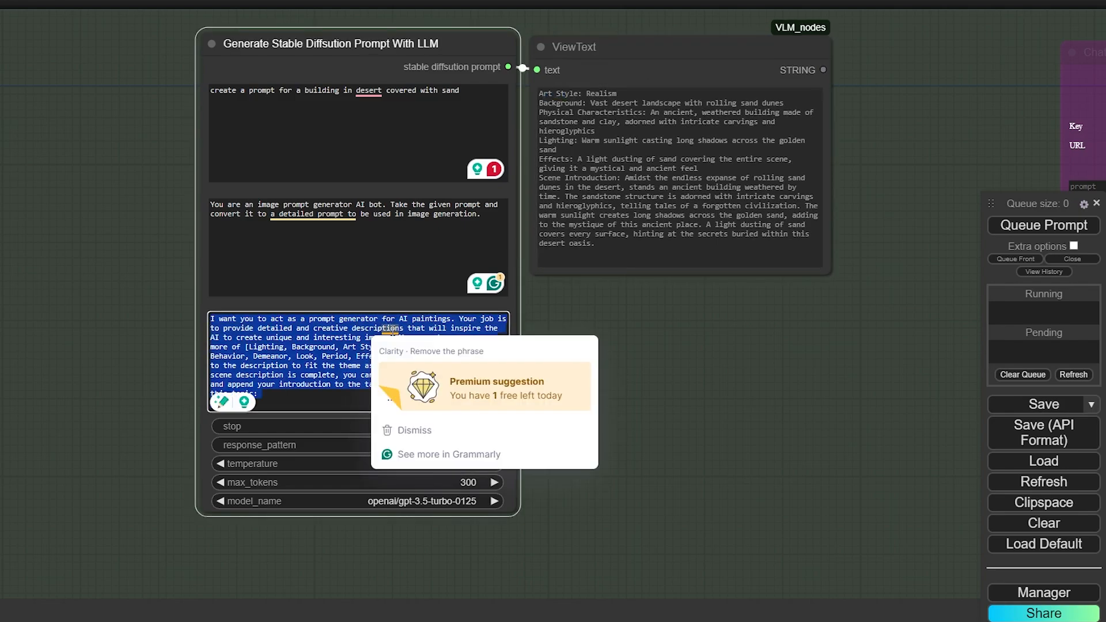
key("Delete")
left_click(1031, 225)
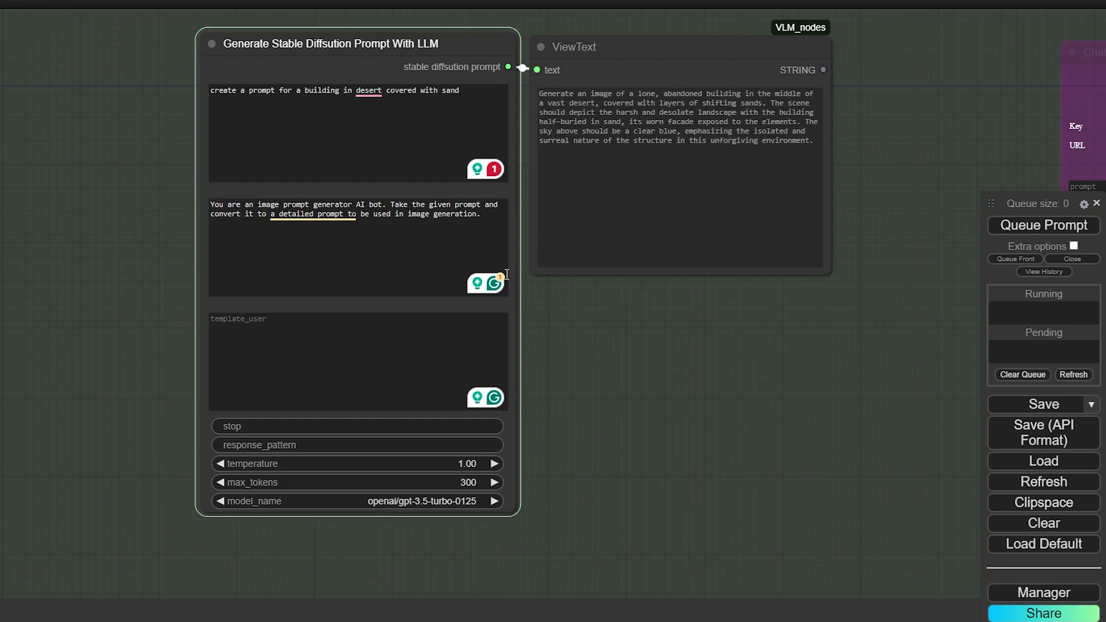
scroll(618, 309, "down", 6)
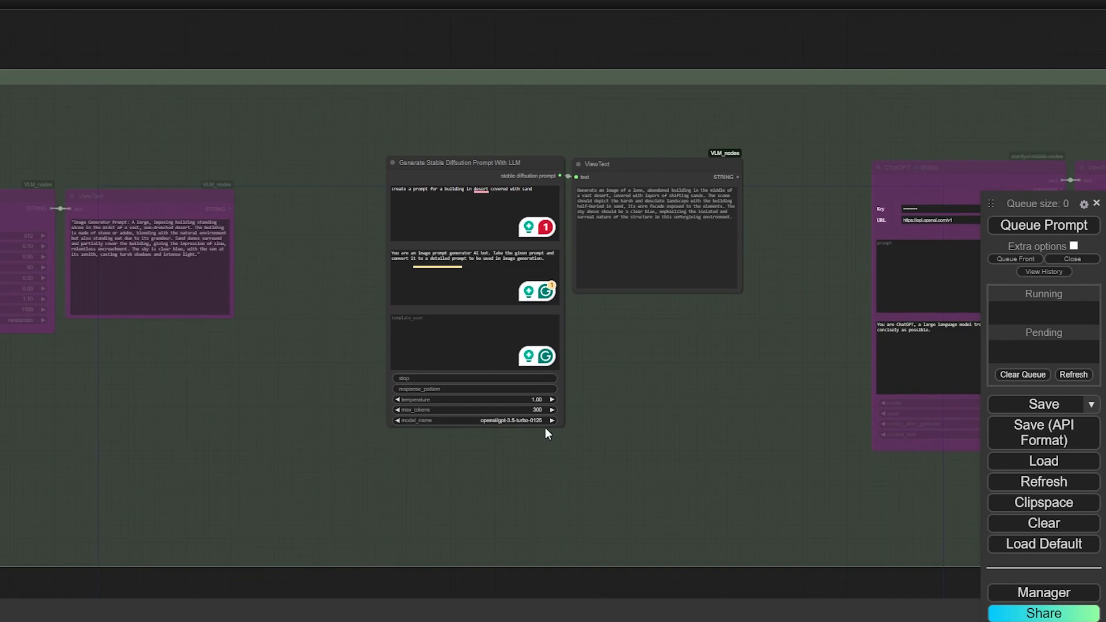
Un-bypass the ChatGPT Mixlab node and its ViewText output with Ctrl+B, then center them
left_click_drag(635, 446, 618, 436)
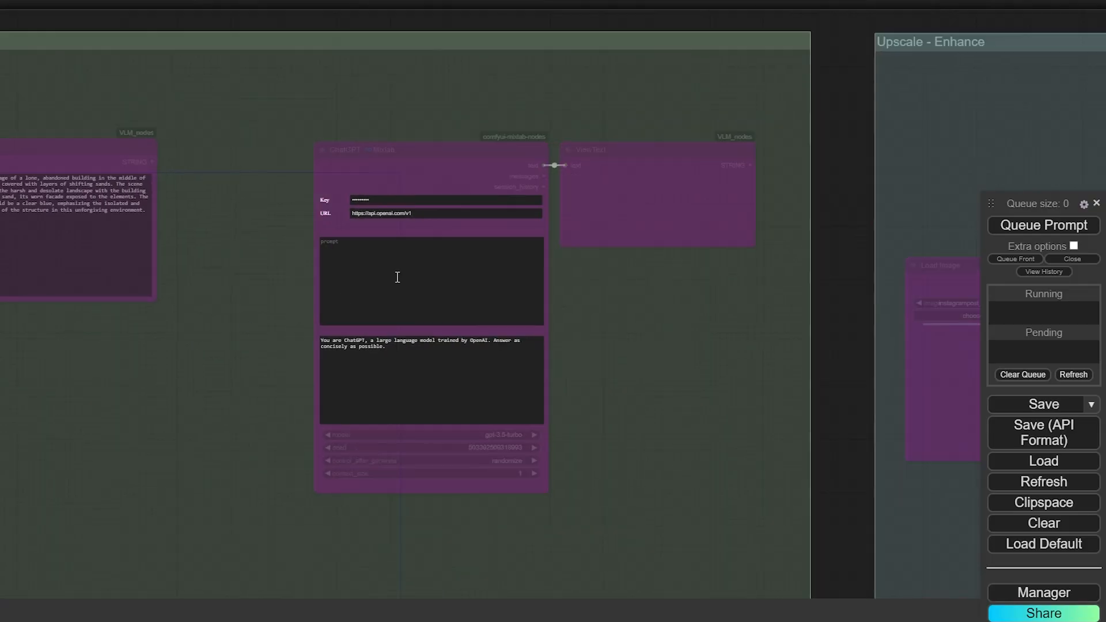
left_click_drag(649, 120, 448, 295)
key("ctrl+b")
scroll(633, 340, "up", 2)
left_click_drag(634, 336, 737, 355)
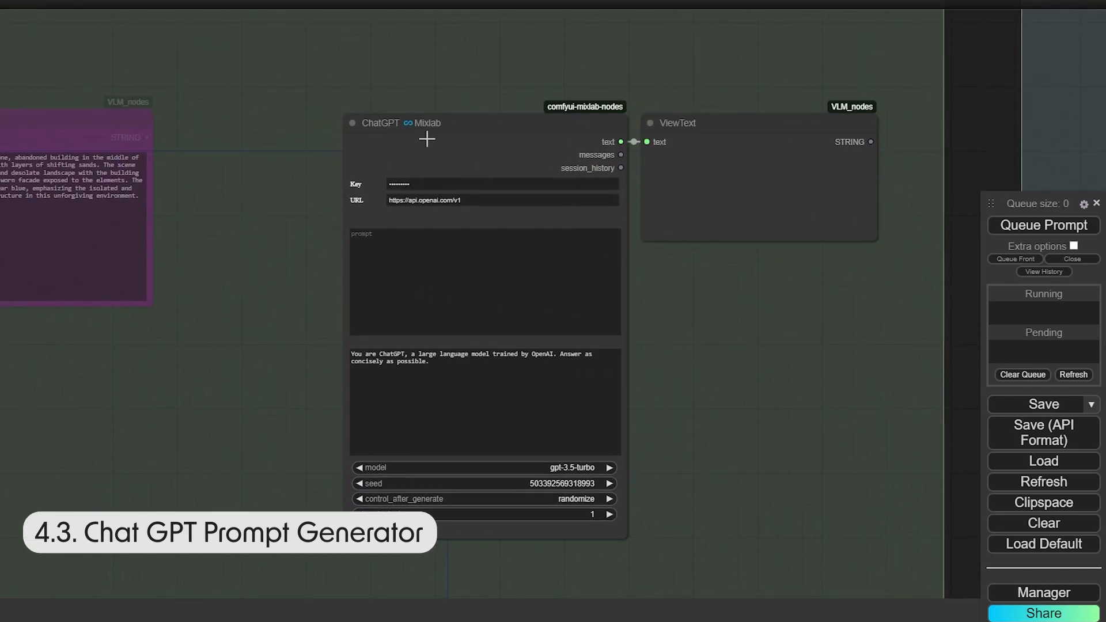
Erase the stored API key from the ChatGPT Mixlab Key field
left_click_drag(788, 415, 779, 408)
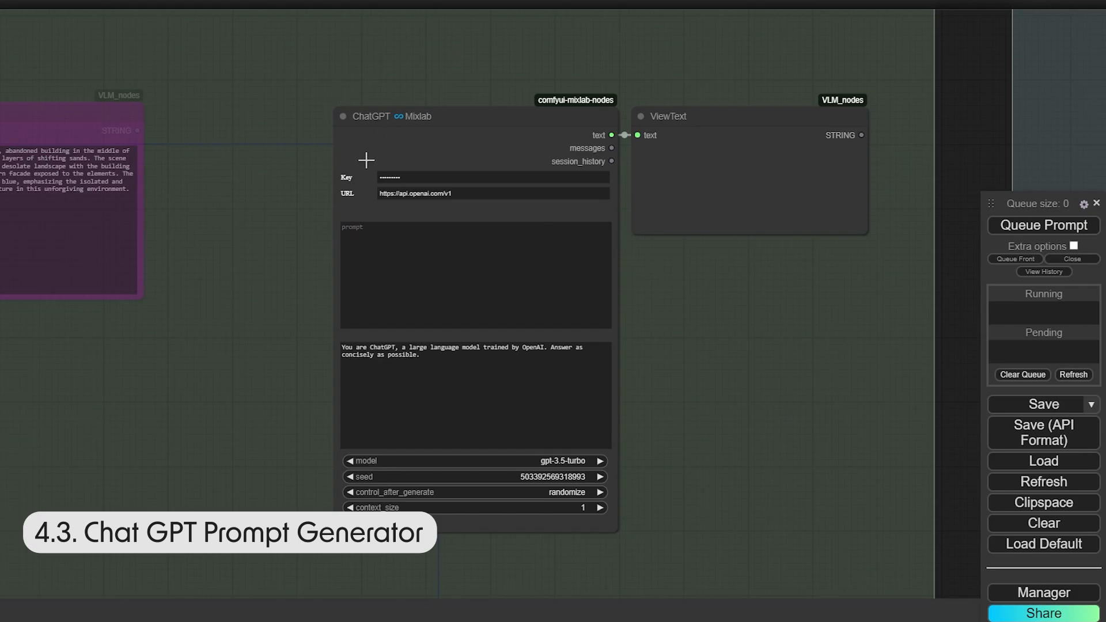
scroll(451, 202, "up", 3)
left_click_drag(441, 168, 340, 177)
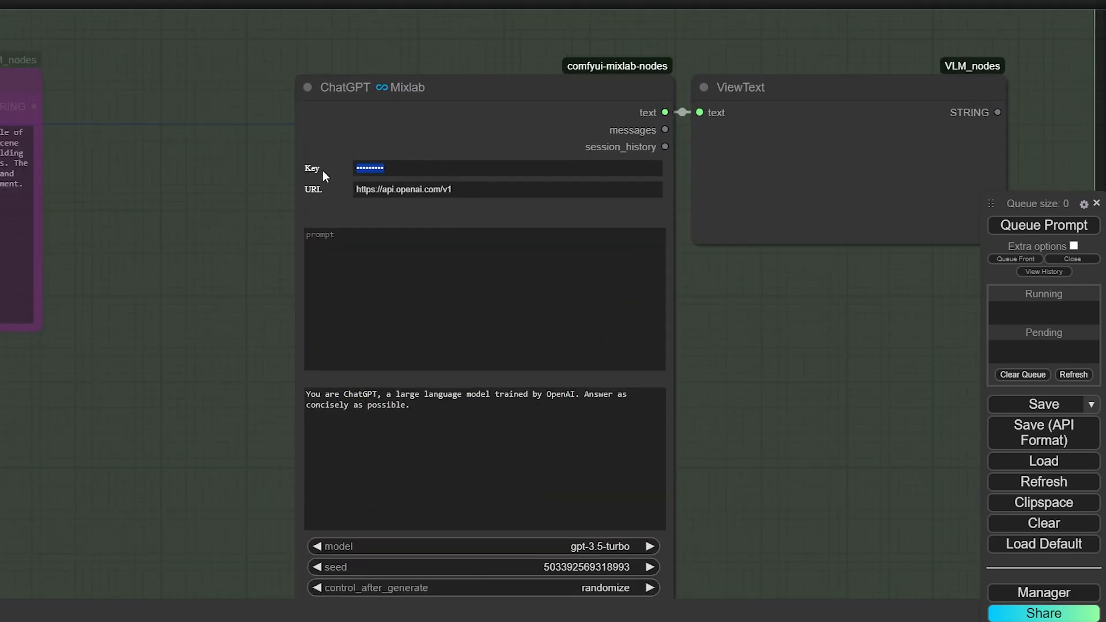
type("••••••")
key("BackSpace")
key("BackSpace")
key("BackSpace")
key("BackSpace")
Check the ChatGPT model list, keeping gpt-3.5-turbo, and click into the prompt text
left_click_drag(791, 419, 774, 363)
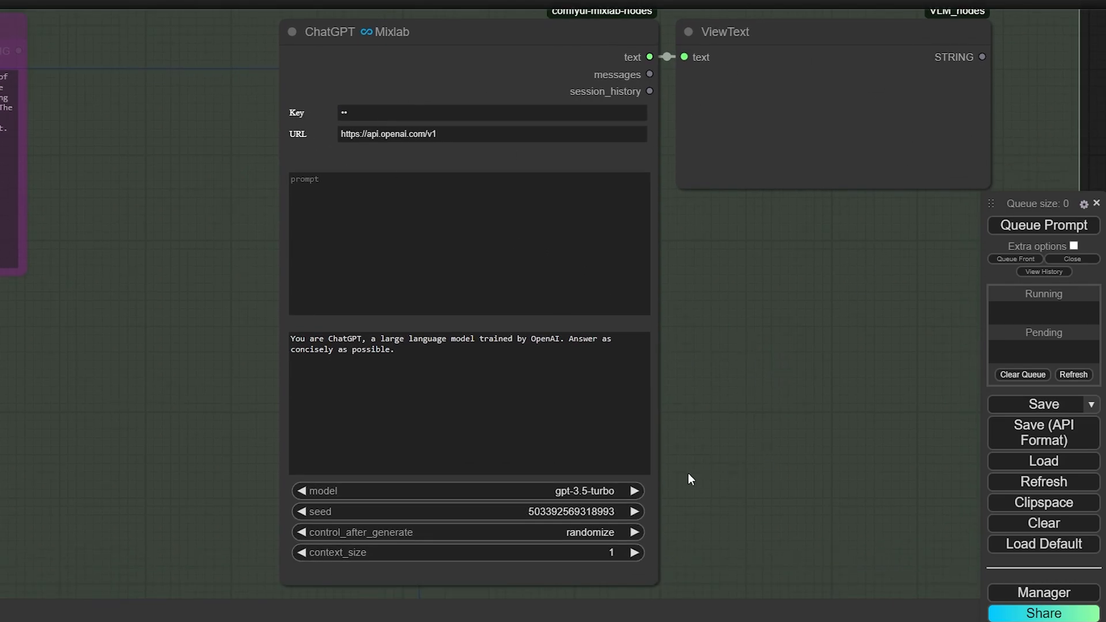
left_click(590, 490)
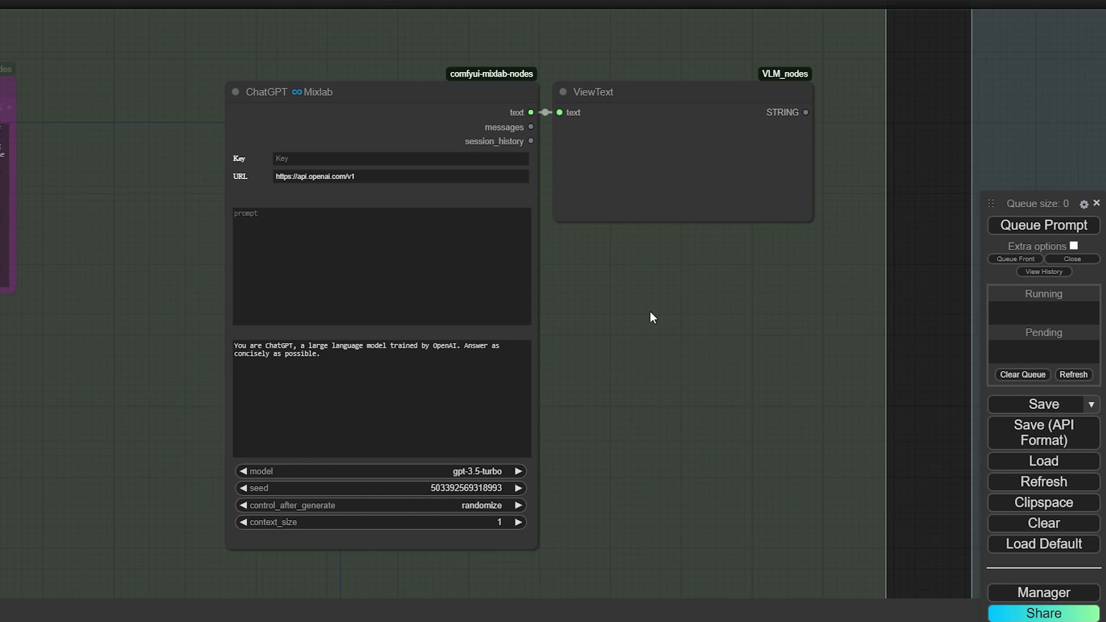
left_click(420, 286)
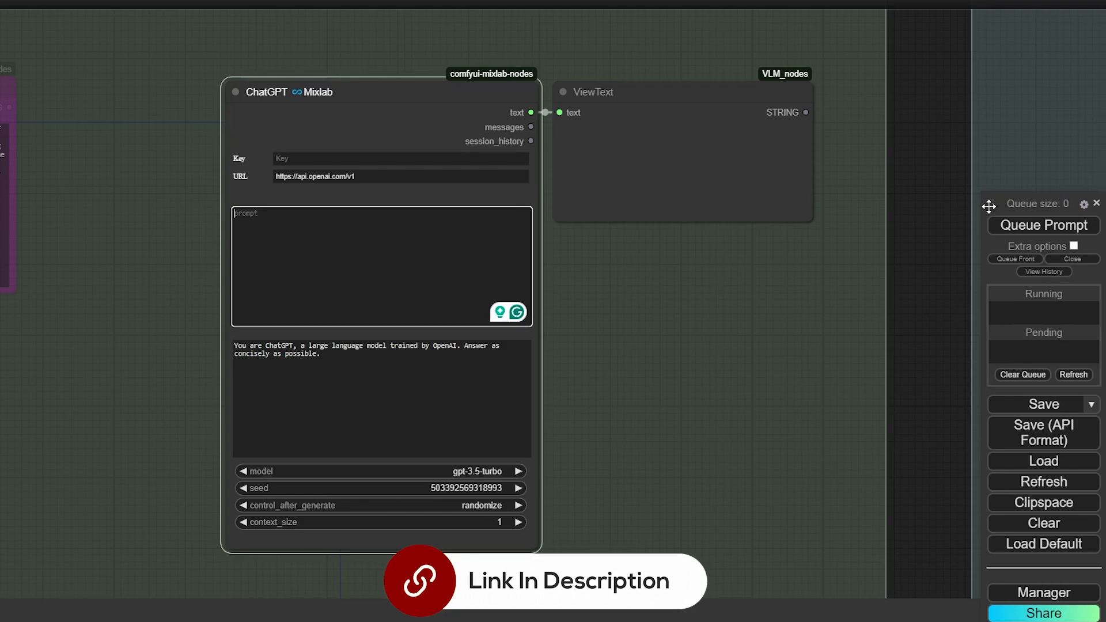
left_click_drag(991, 203, 991, 124)
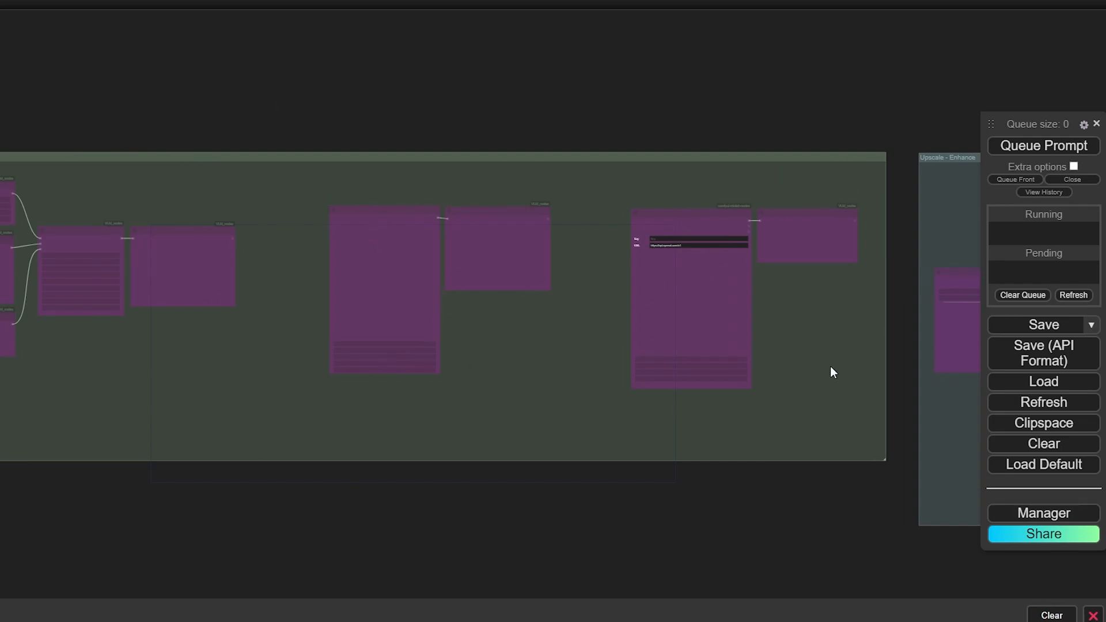
Un-bypass all nodes in the Upscale - Enhance group with Ctrl+B
left_click_drag(839, 70, 75, 43)
left_click_drag(615, 112, 220, 419)
key("ctrl+b")
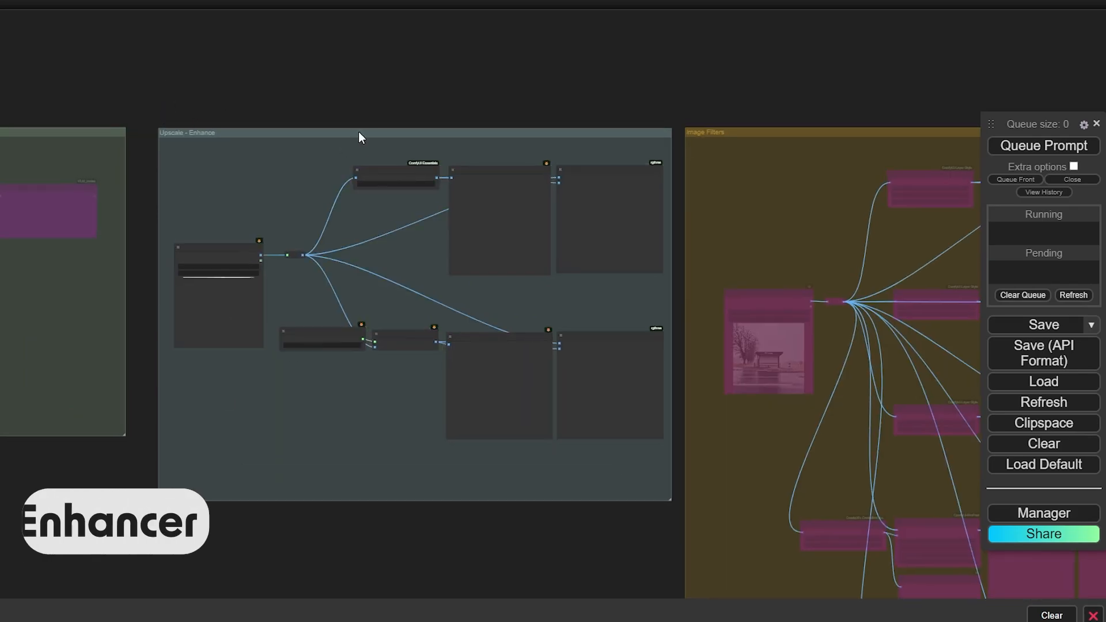
scroll(214, 230, "up", 10)
scroll(220, 247, "up", 1)
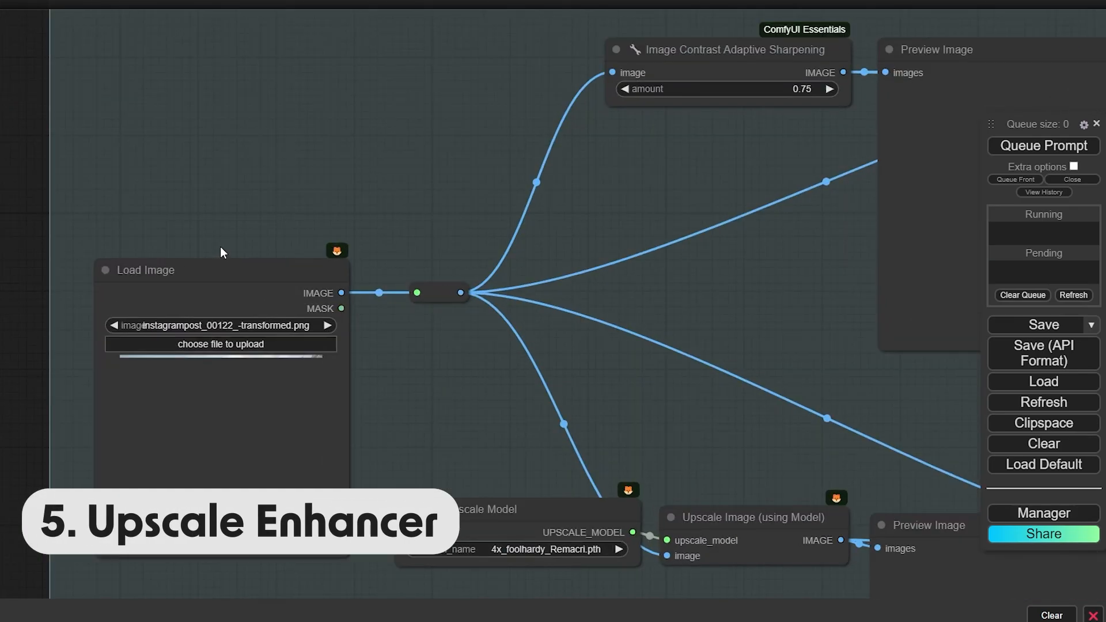
scroll(638, 232, "down", 2)
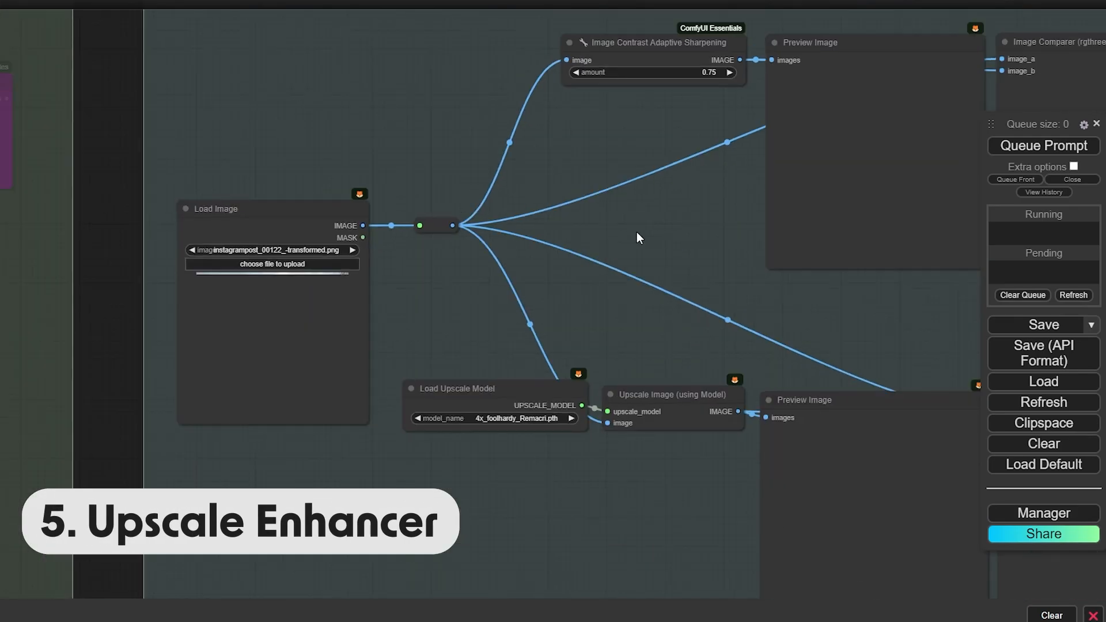
Bring the Image Comparer nodes into view and show the Load Upscale Model model list
left_click_drag(668, 217, 412, 255)
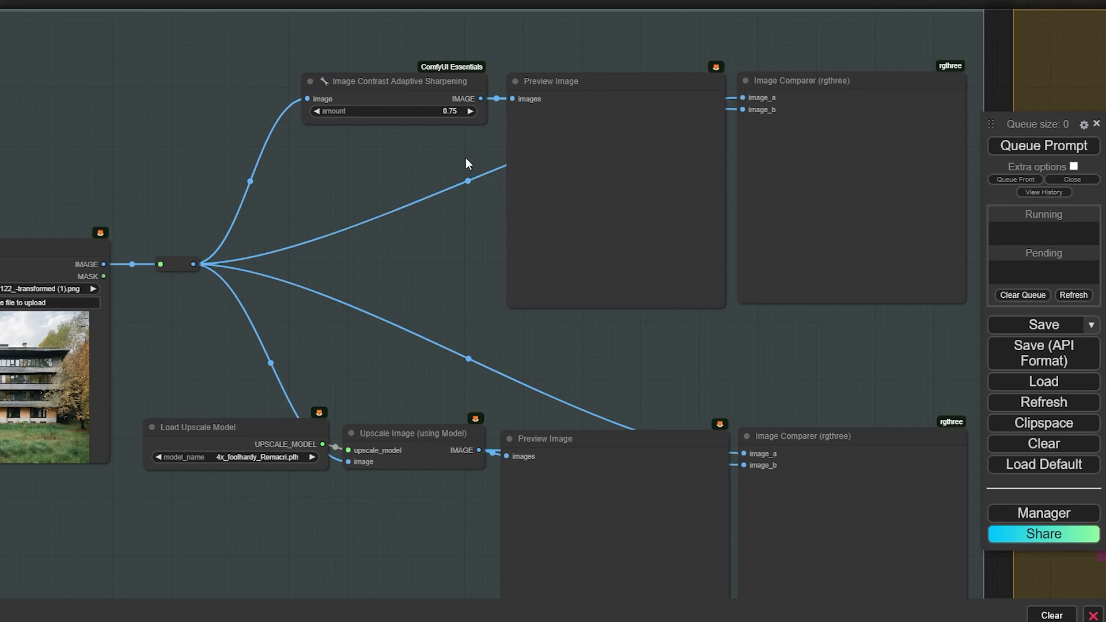
left_click_drag(308, 569, 307, 430)
left_click_drag(248, 289, 249, 291)
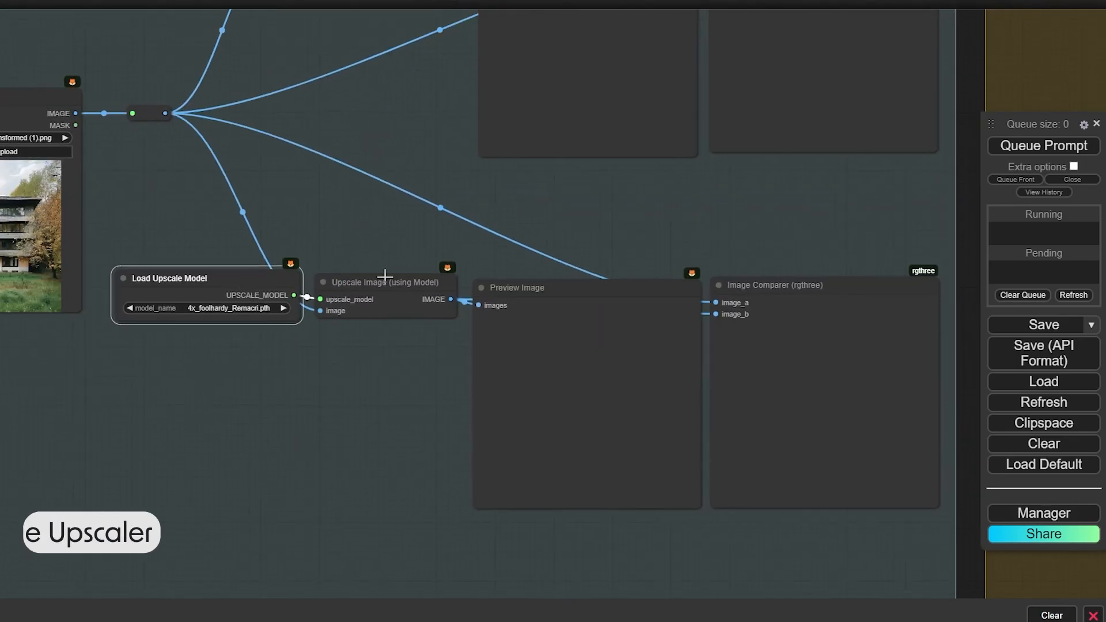
left_click(256, 308)
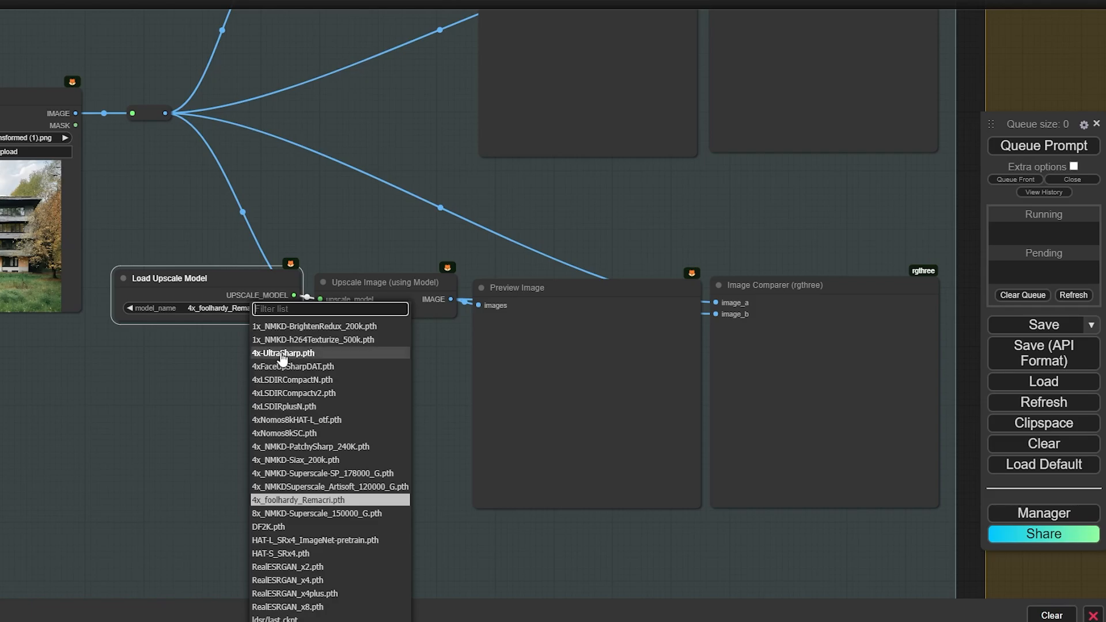
Select 4x-UltraSharp.pth and queue the upscale workflow
left_click(305, 354)
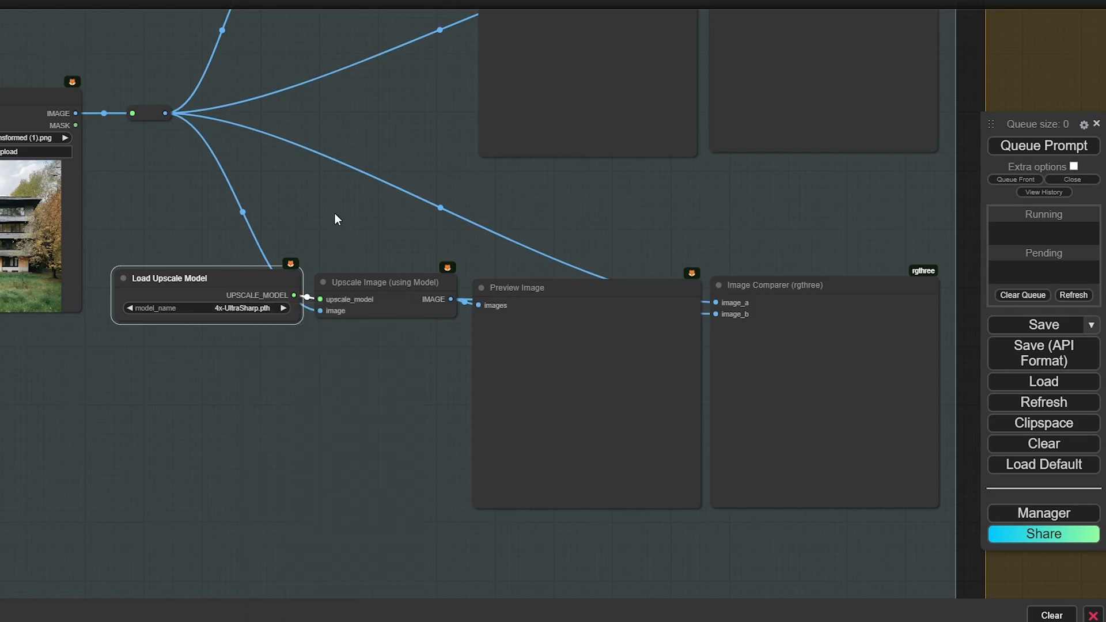
left_click_drag(334, 214, 367, 349)
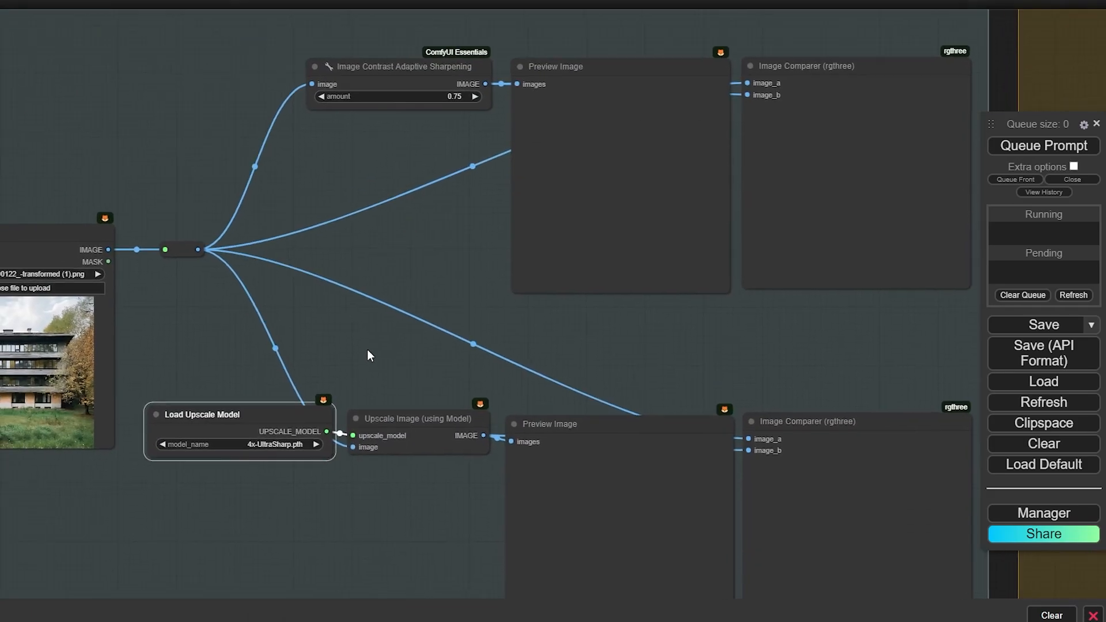
left_click(1008, 148)
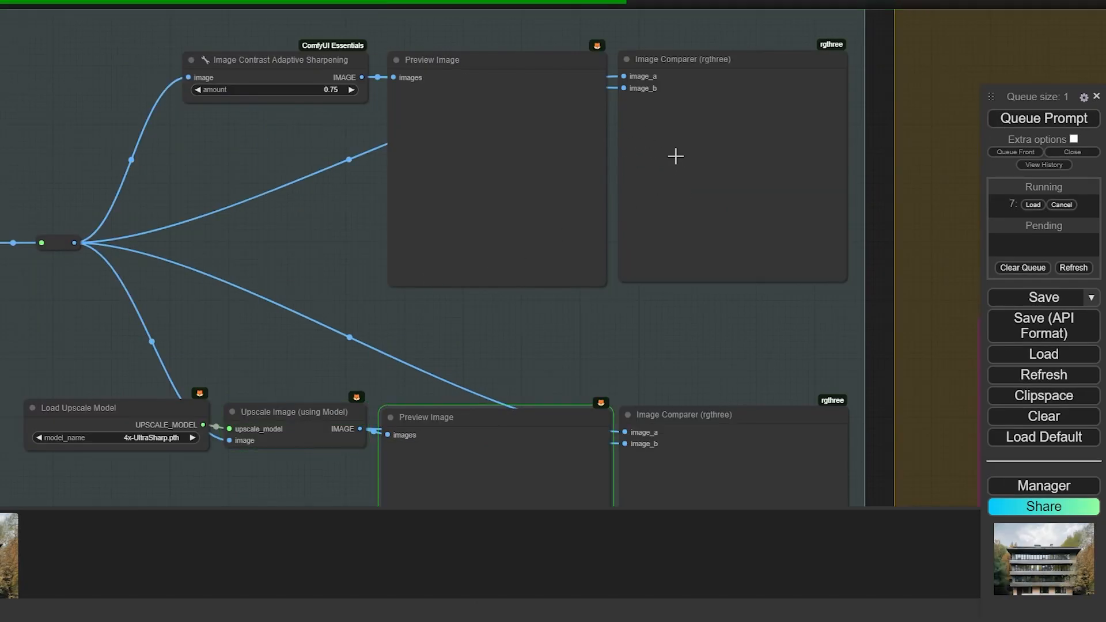
left_click_drag(704, 359, 698, 296)
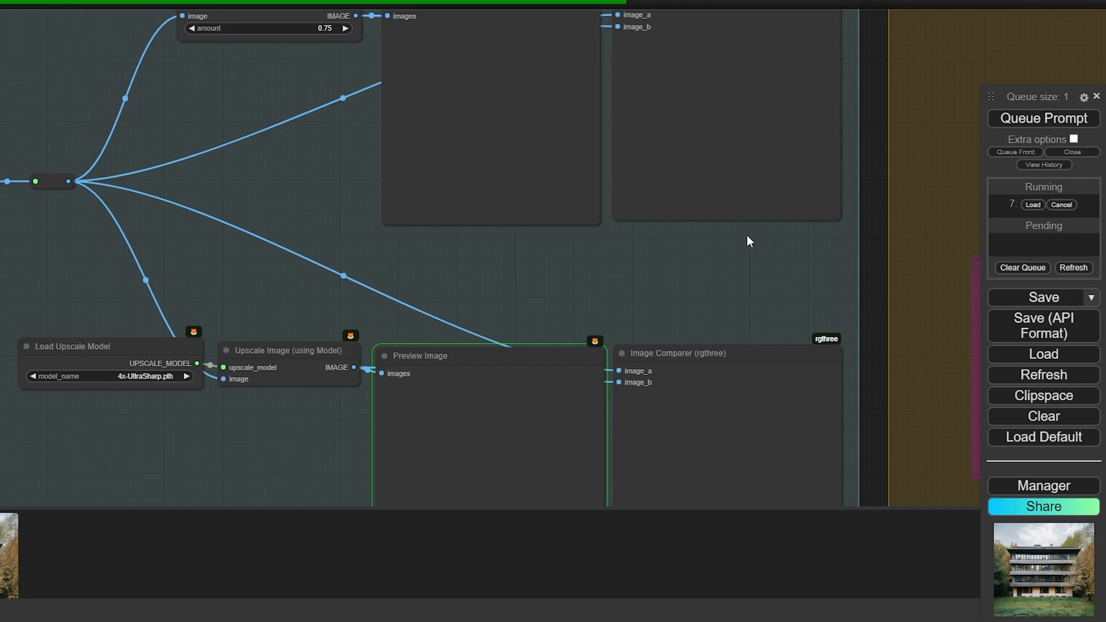
left_click_drag(747, 235, 669, 304)
Zoom and pan across the Image Comparer to inspect the upscaled building facade
scroll(670, 304, "up", 5)
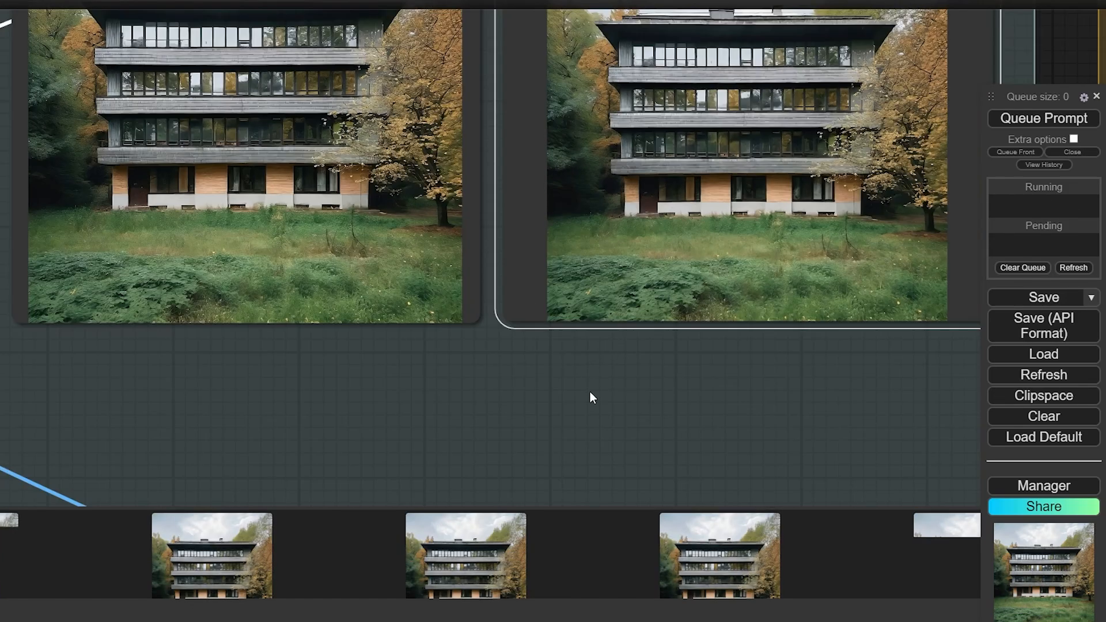
scroll(555, 407, "down", 1)
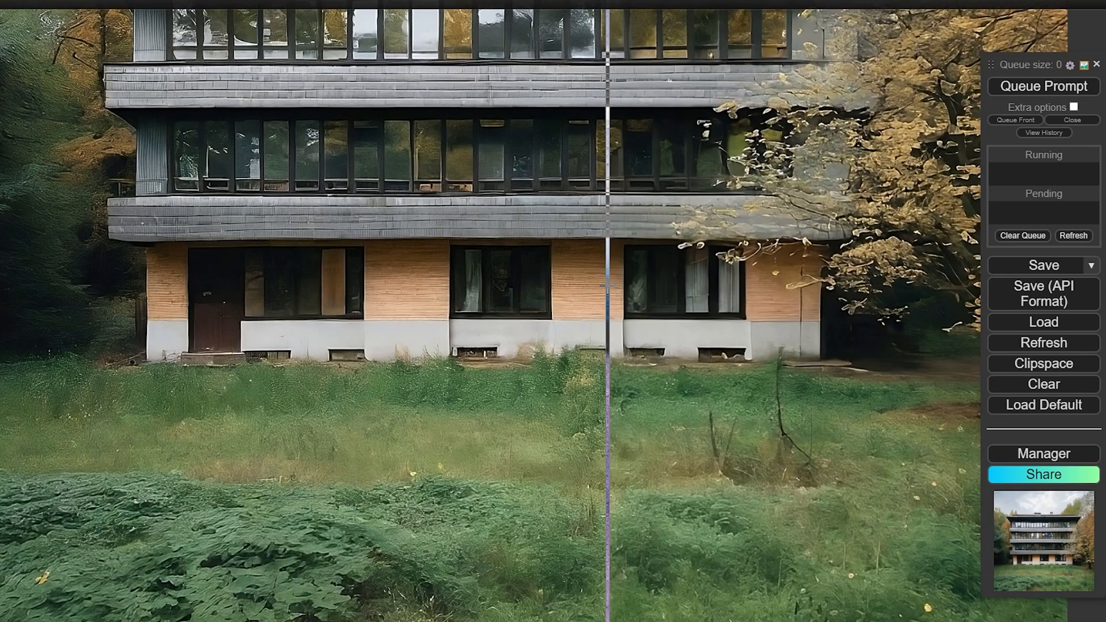
scroll(622, 311, "down", 5)
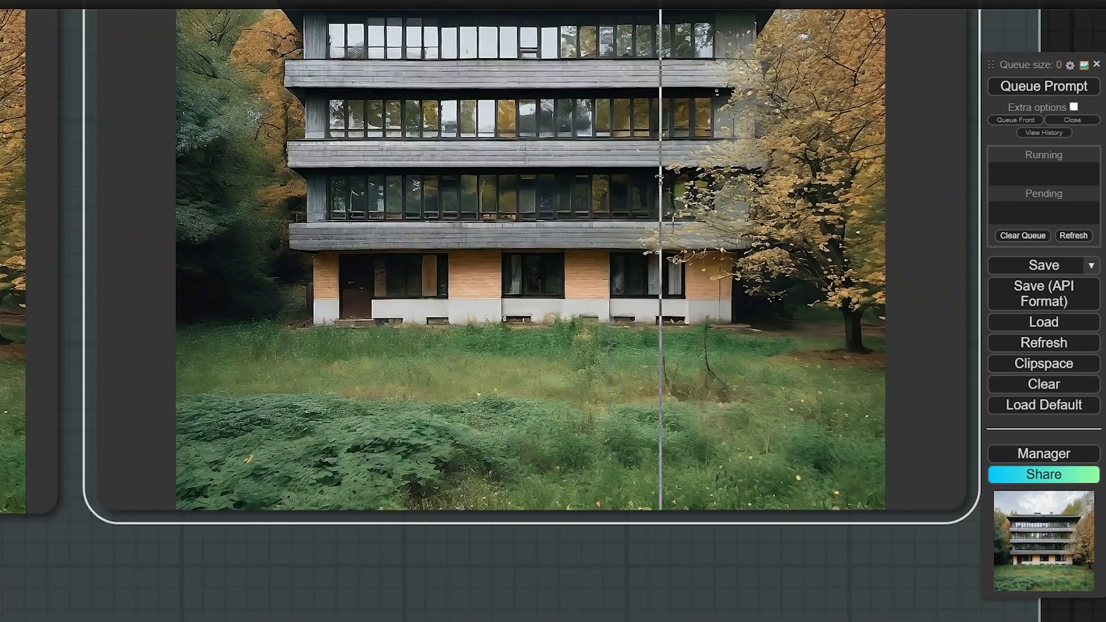
scroll(684, 312, "up", 8)
scroll(666, 256, "up", 4)
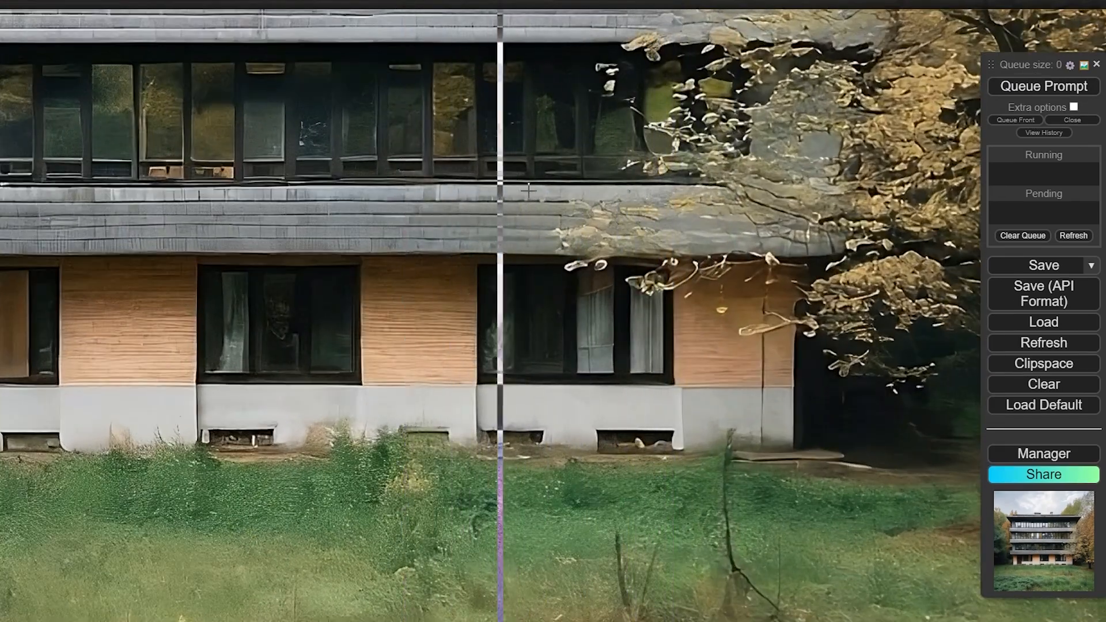
scroll(639, 239, "up", 2)
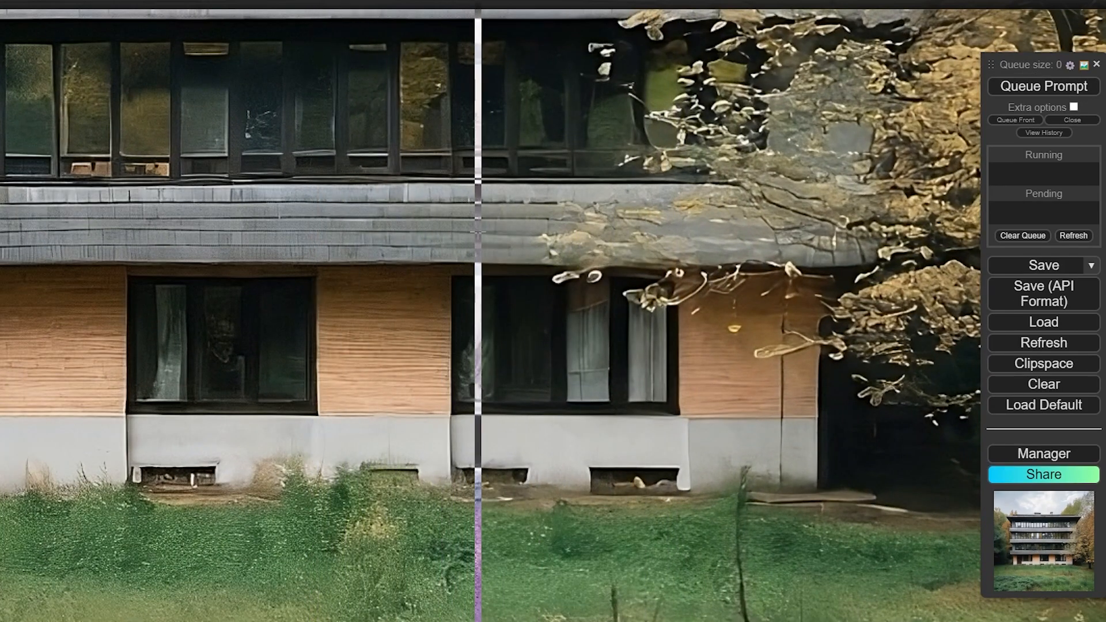
left_click_drag(450, 338, 792, 295)
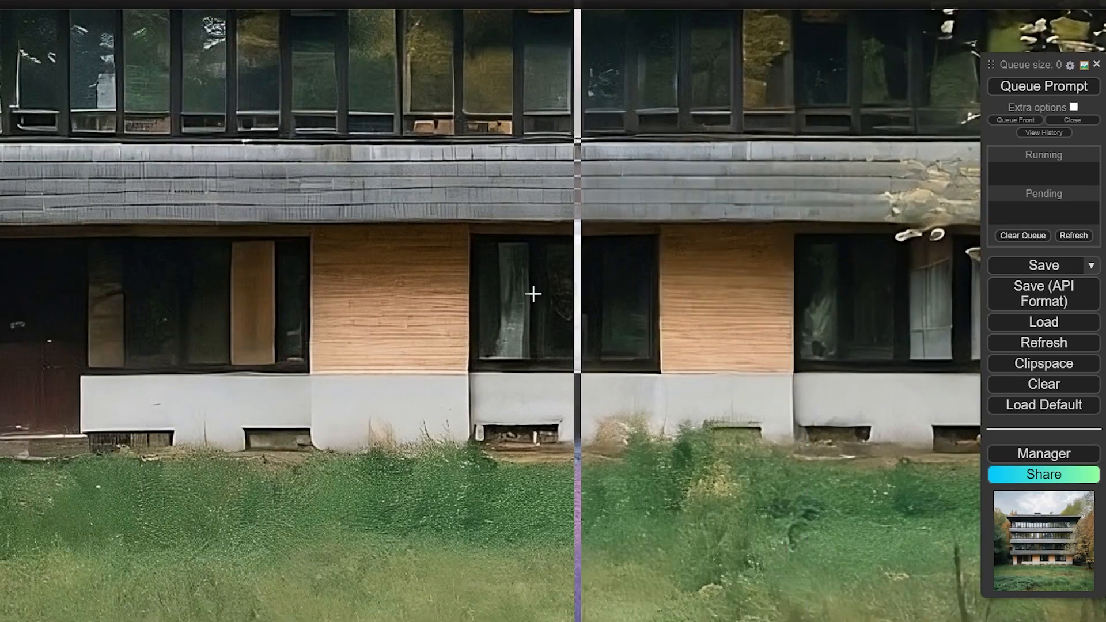
left_click_drag(409, 316, 588, 248)
scroll(553, 279, "down", 1)
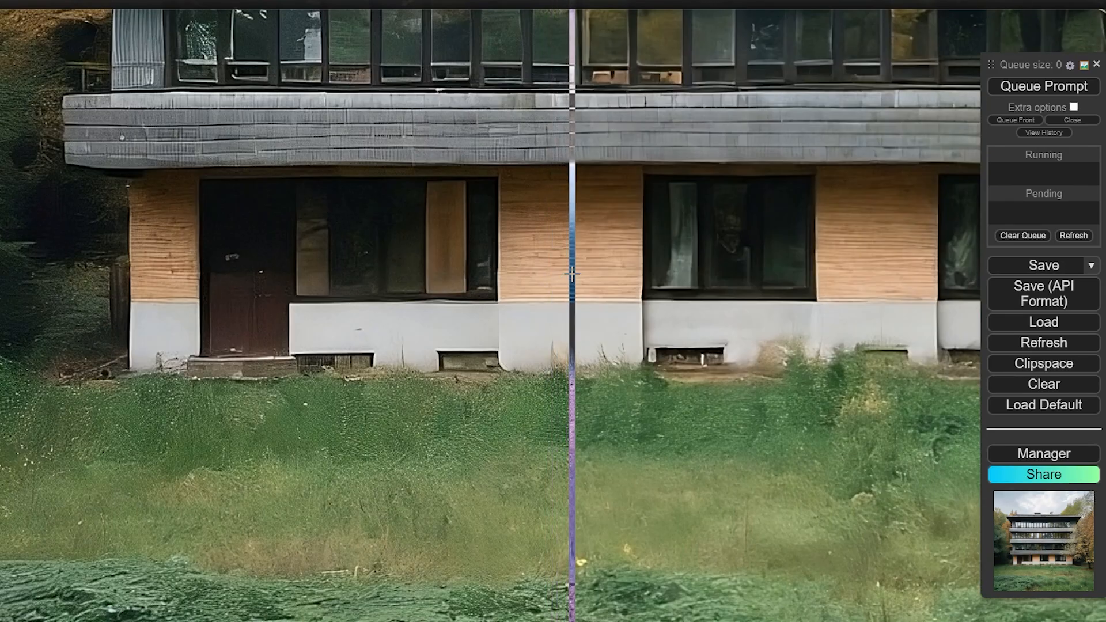
scroll(571, 277, "down", 1)
scroll(569, 225, "up", 2)
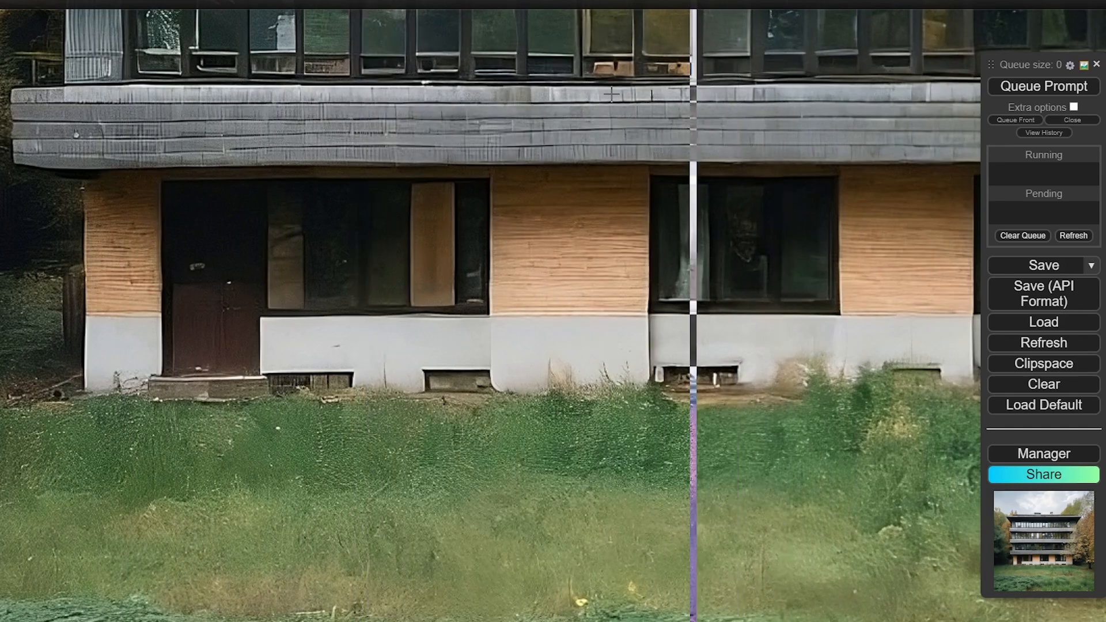
scroll(547, 129, "down", 5)
scroll(556, 173, "down", 5)
scroll(561, 109, "up", 10)
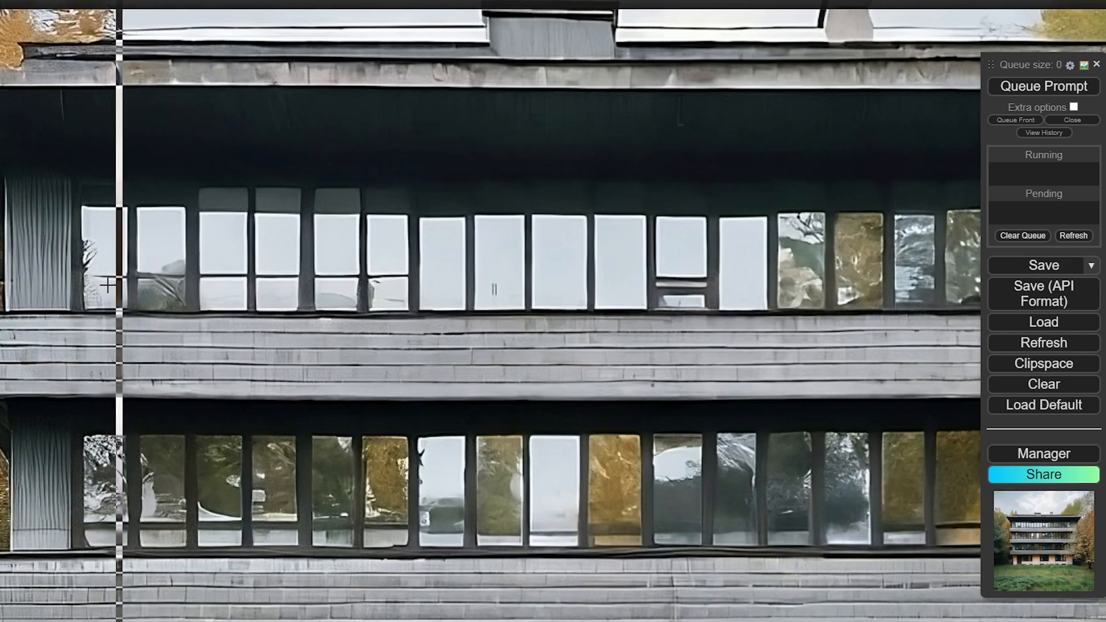
scroll(116, 288, "down", 10)
left_click_drag(194, 268, 275, 106)
Zoom into the Image Comparer and sweep across the filtered building against the original
left_click_drag(287, 320, 384, 111)
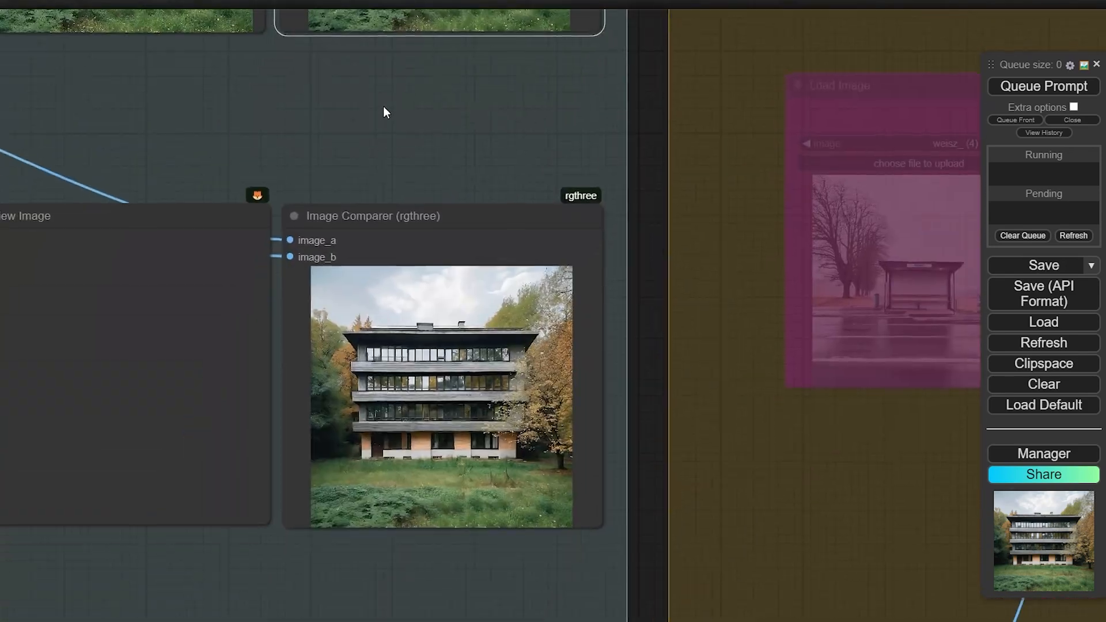
left_click(401, 450)
scroll(403, 556, "up", 4)
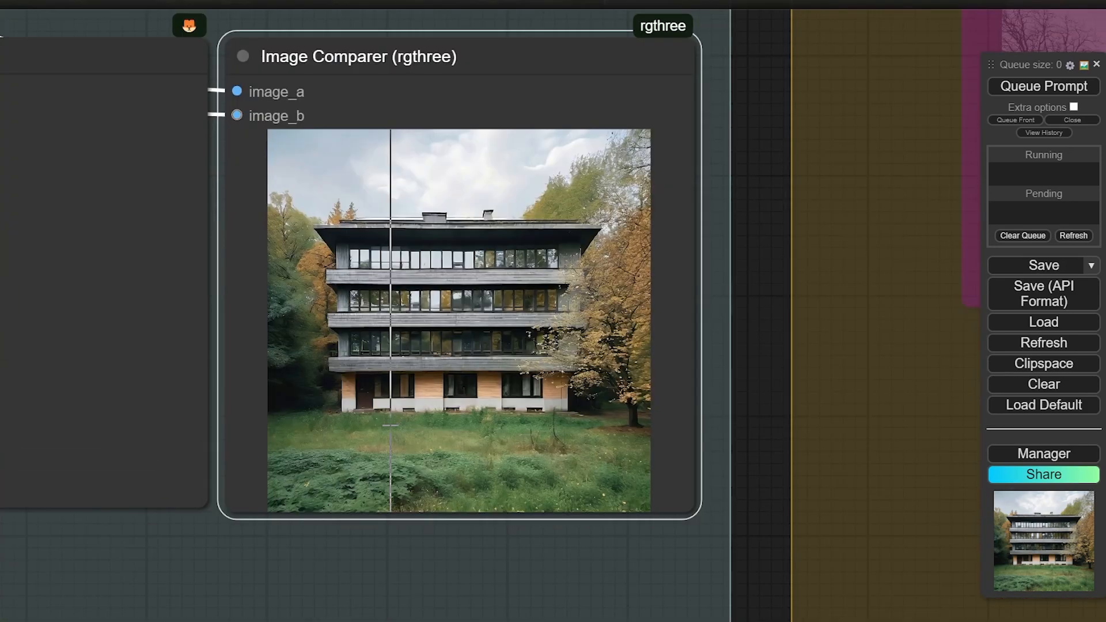
left_click_drag(431, 397, 601, 362)
left_click(288, 392)
scroll(265, 393, "down", 2)
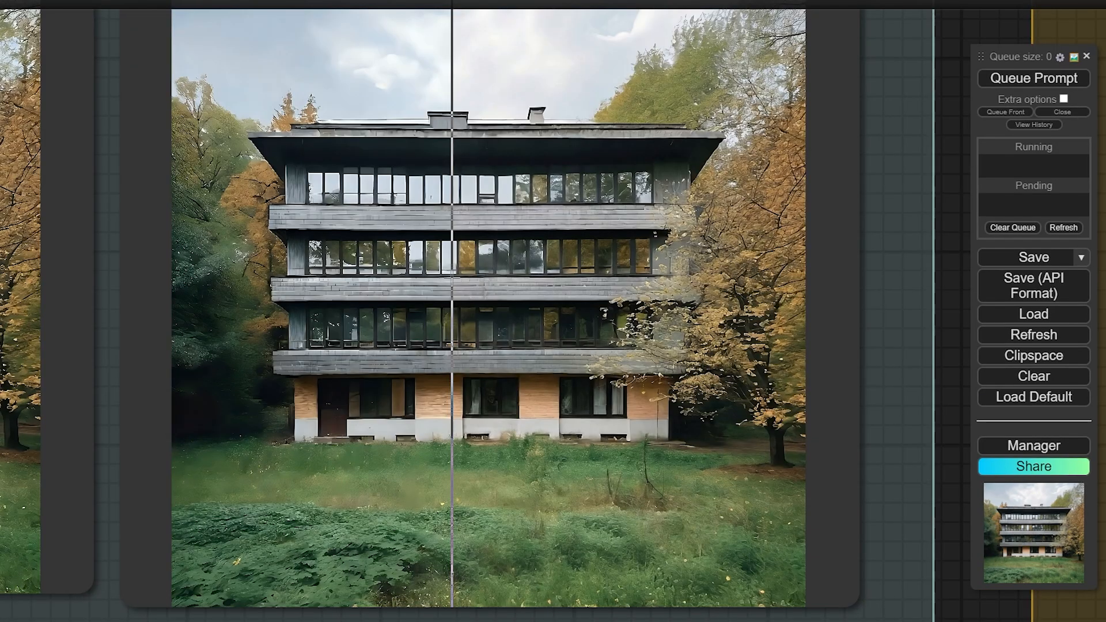
scroll(547, 340, "up", 2)
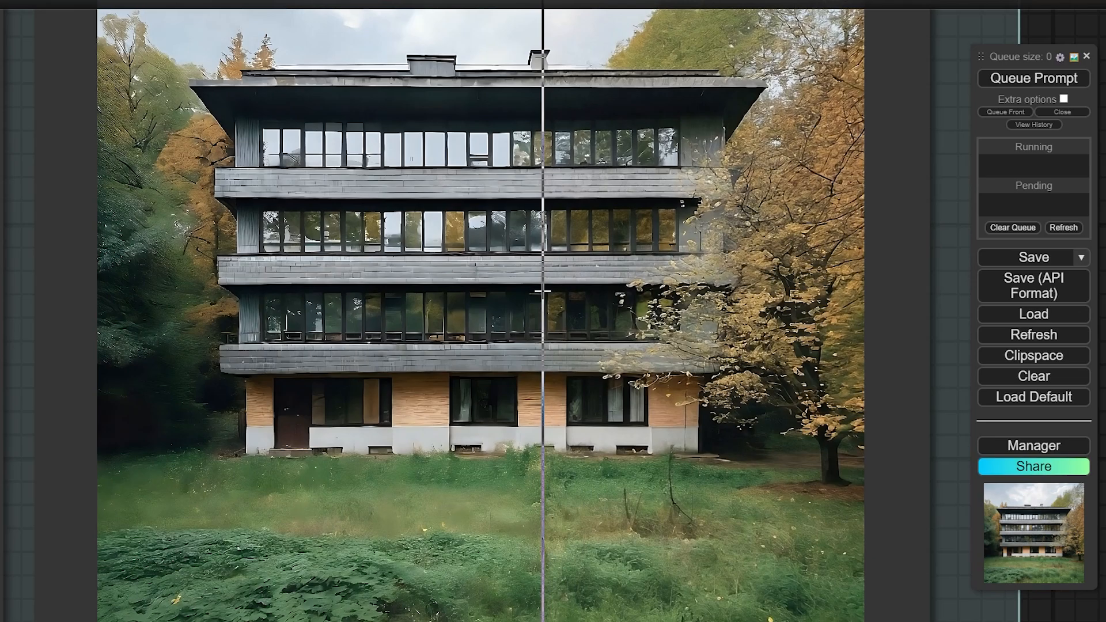
scroll(594, 501, "up", 2)
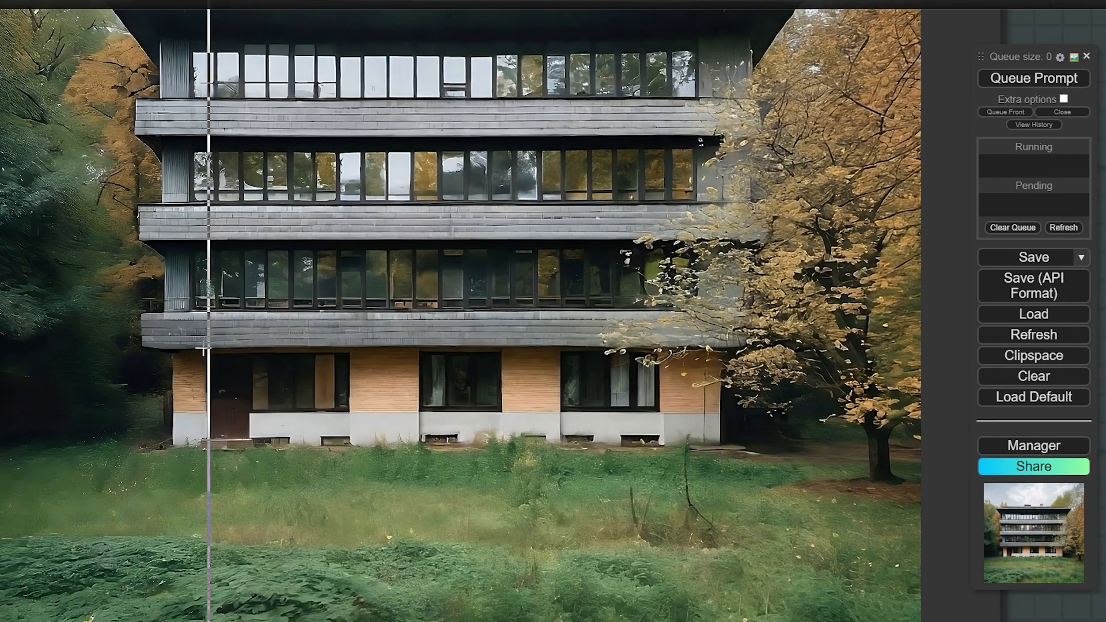
scroll(603, 313, "up", 3)
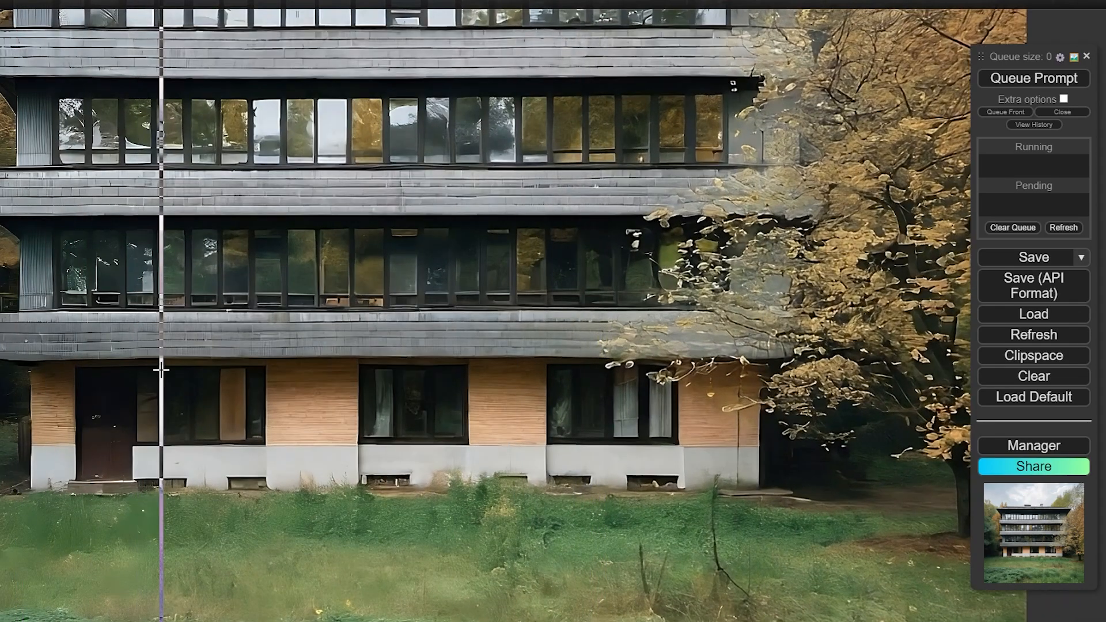
left_click_drag(594, 369, 668, 337)
Zoom back out to the Image Filters group with the bus-stop photo
scroll(720, 311, "up", 4)
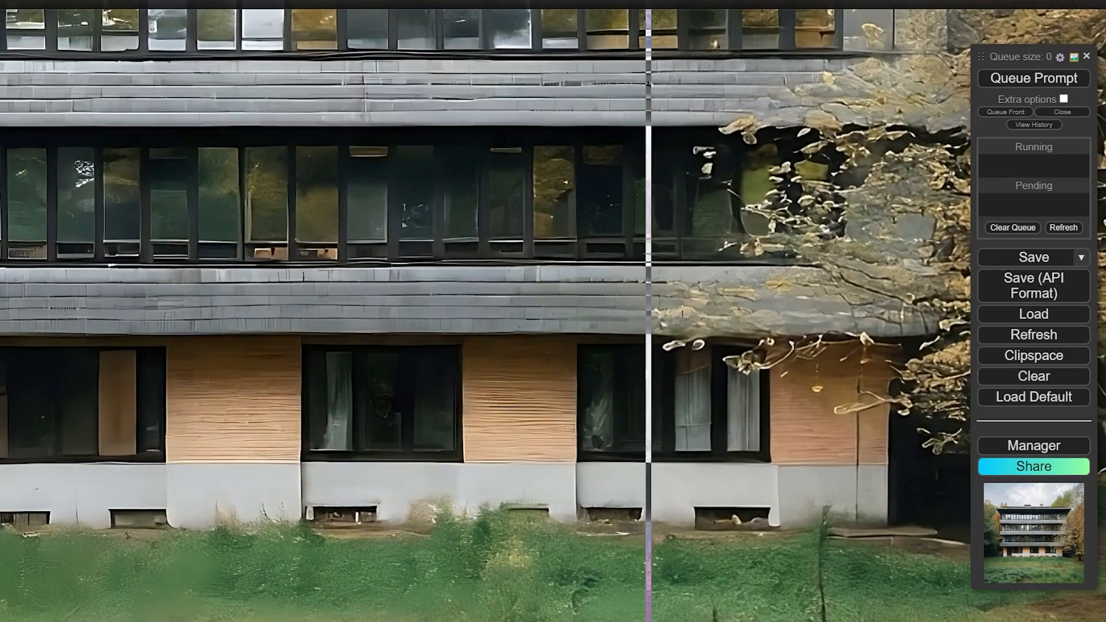
scroll(636, 306, "down", 4)
scroll(636, 306, "down", 6)
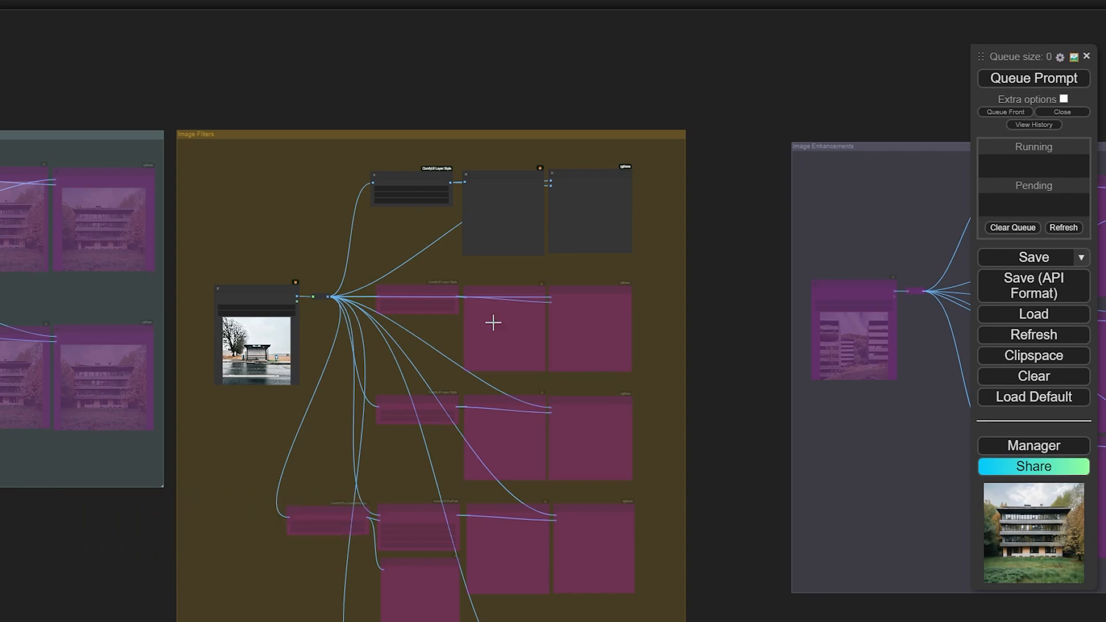
Queue the workflow on the bus-stop photo with Ctrl+Enter
scroll(355, 144, "up", 6)
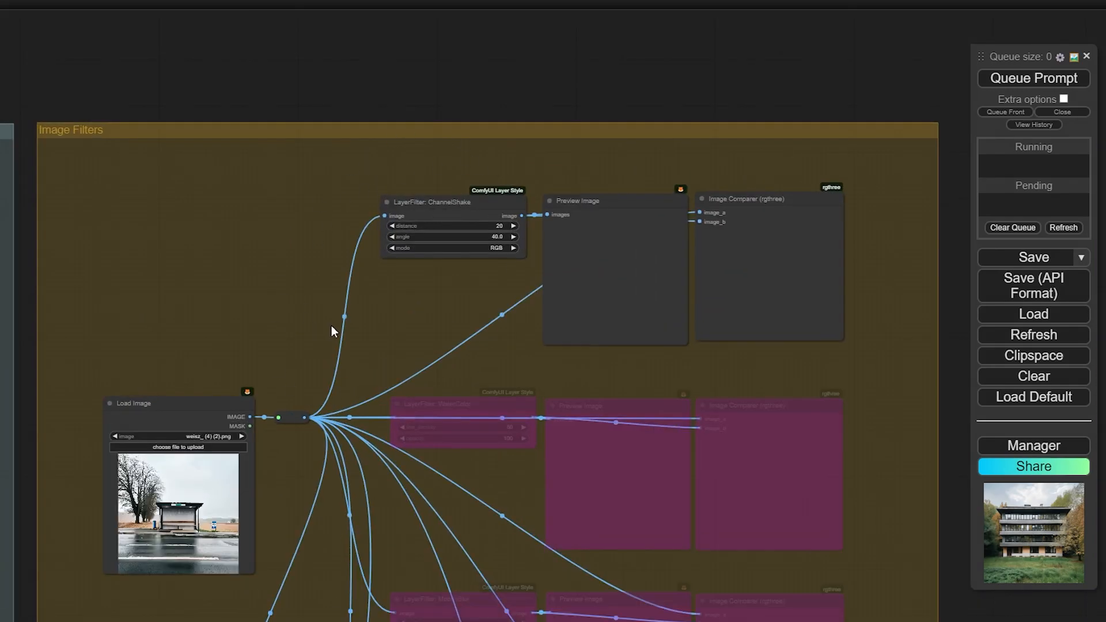
key("ctrl+Return")
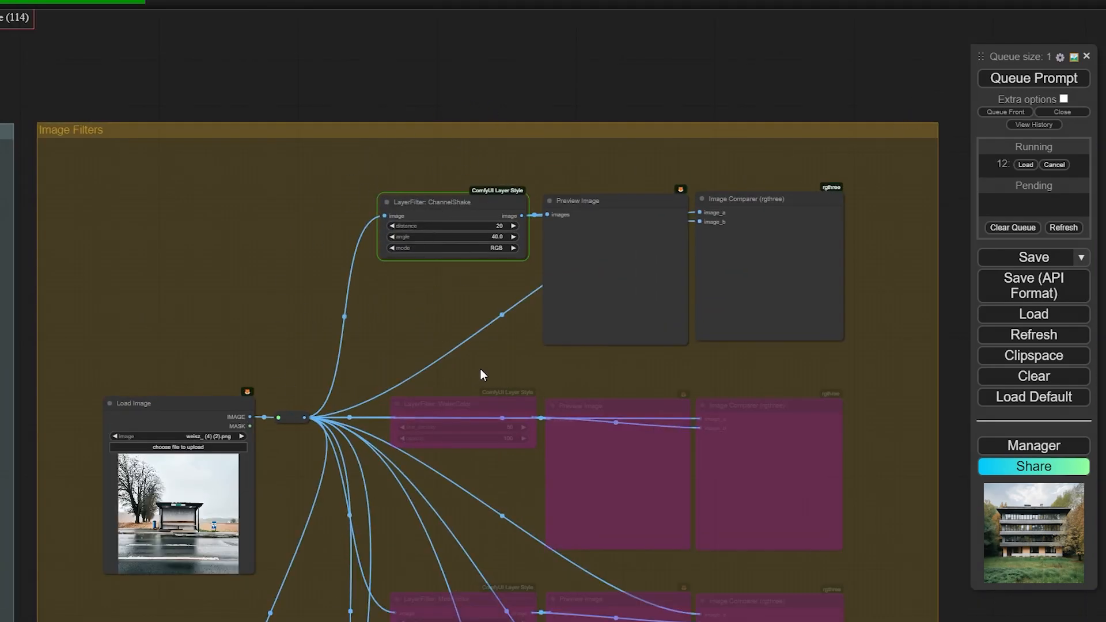
scroll(468, 299, "up", 5)
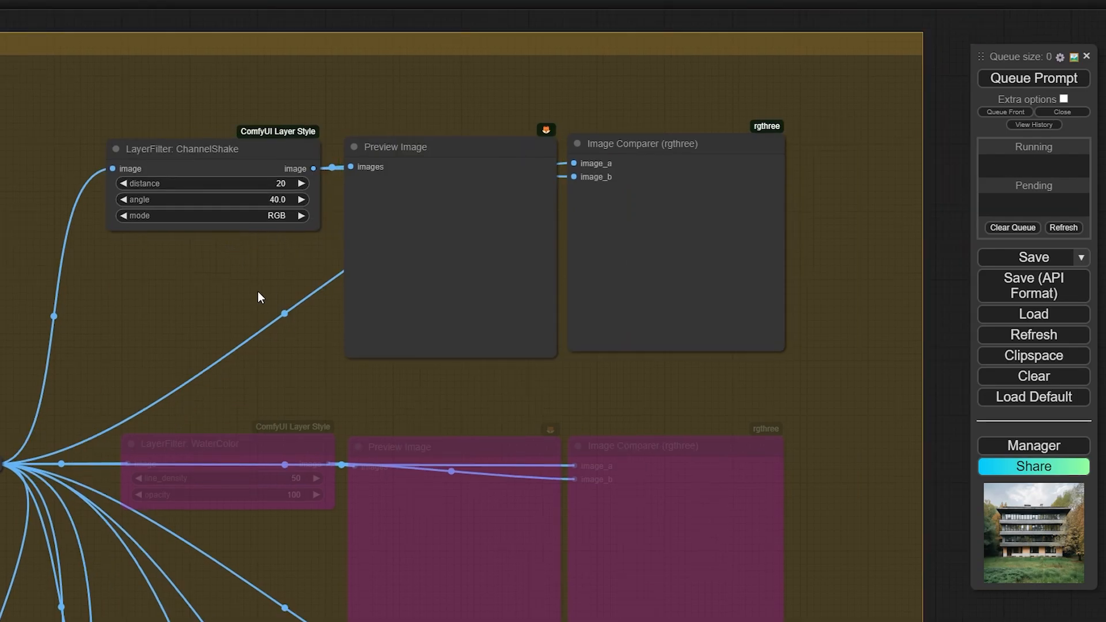
left_click_drag(258, 297, 203, 291)
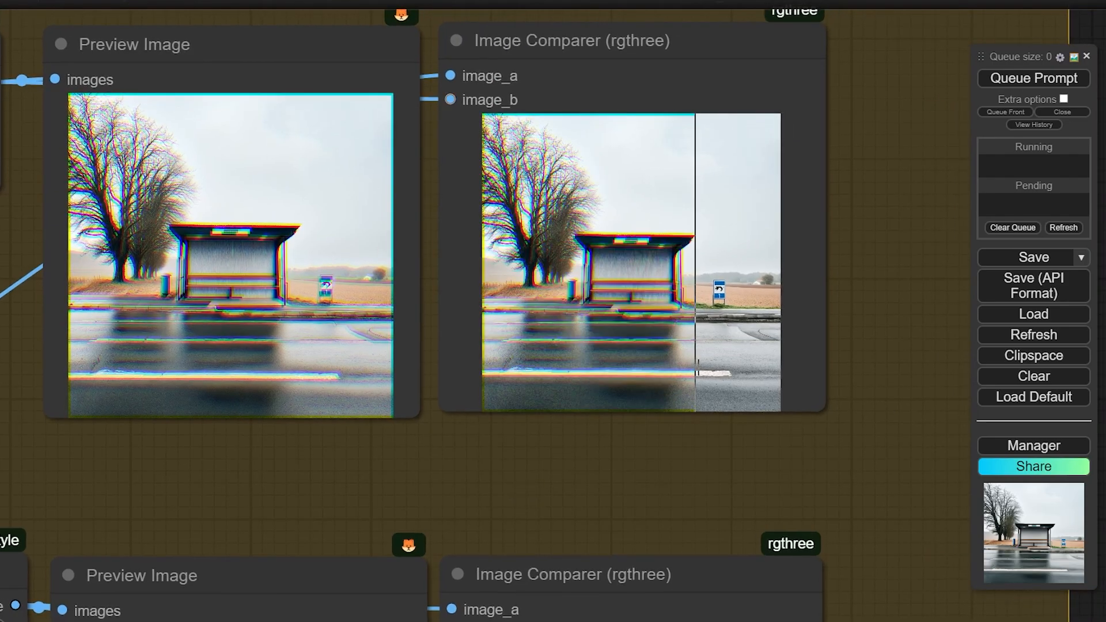
Inspect the ChannelShake preview and its colour-fringed comparison against the original
scroll(695, 346, "up", 5)
scroll(768, 288, "up", 3)
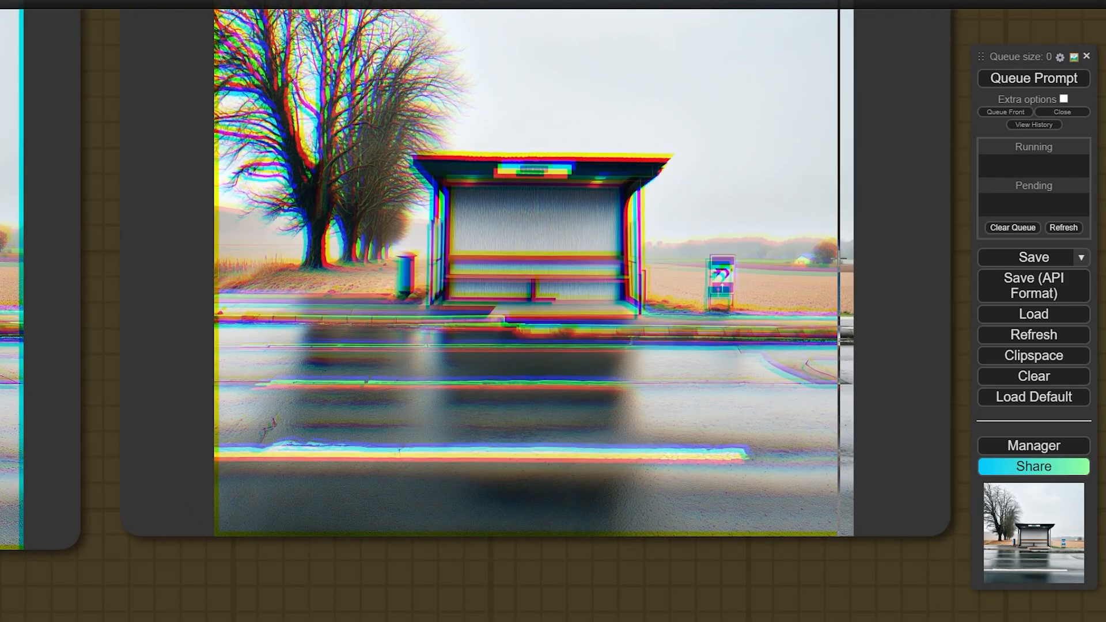
scroll(785, 173, "down", 8)
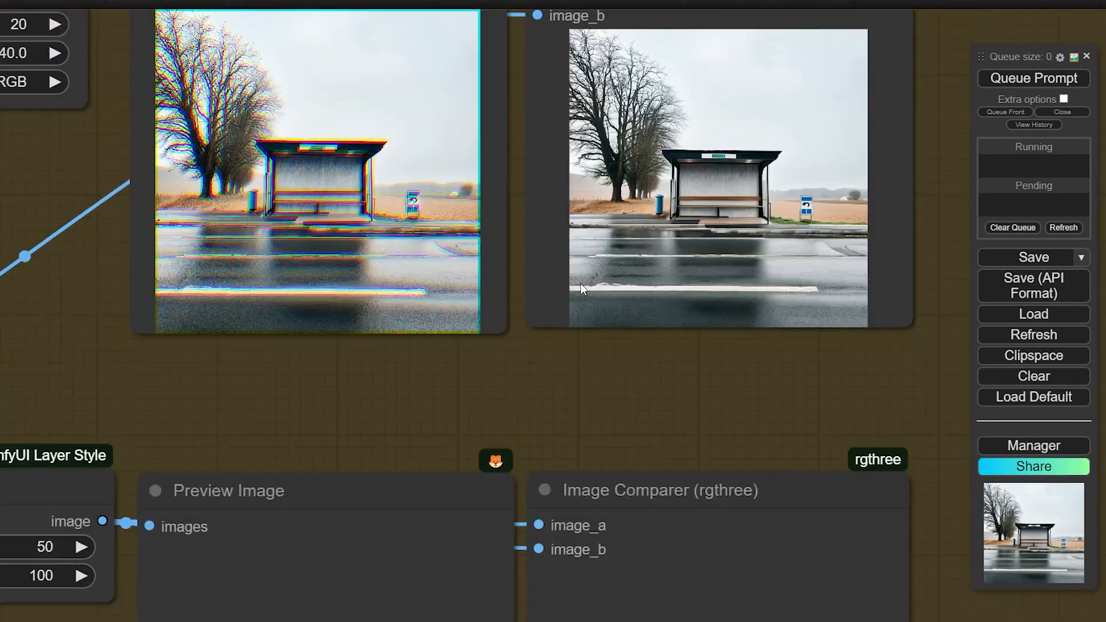
scroll(634, 127, "down", 9)
scroll(3, 470, "down", 5)
left_click_drag(102, 453, 267, 392)
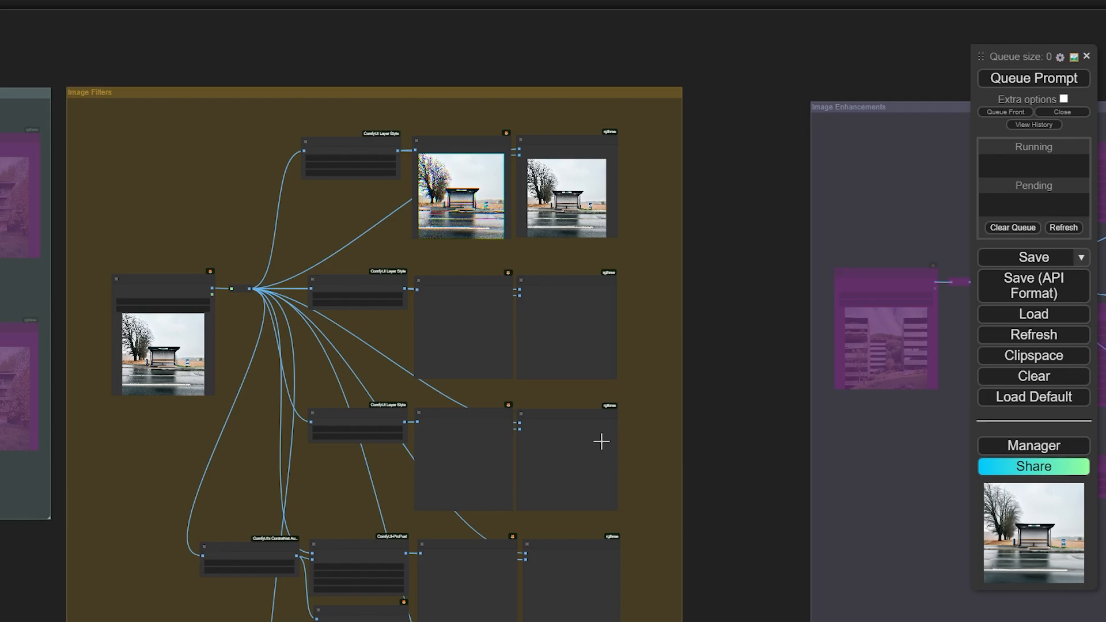
Queue the workflow with the WaterColor and MotionBlur rows in view
scroll(448, 413, "up", 7)
left_click_drag(343, 268, 409, 219)
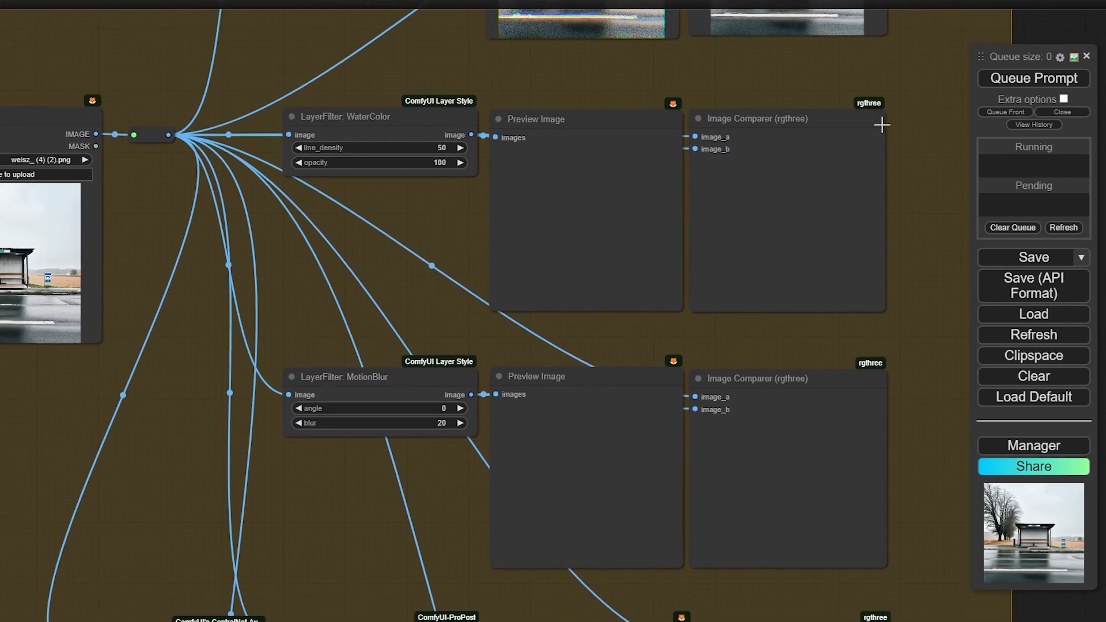
left_click(1072, 78)
Follow the run down to the Depth Anything and ProPostDepthMapBlur outputs
left_click_drag(334, 242, 391, 134)
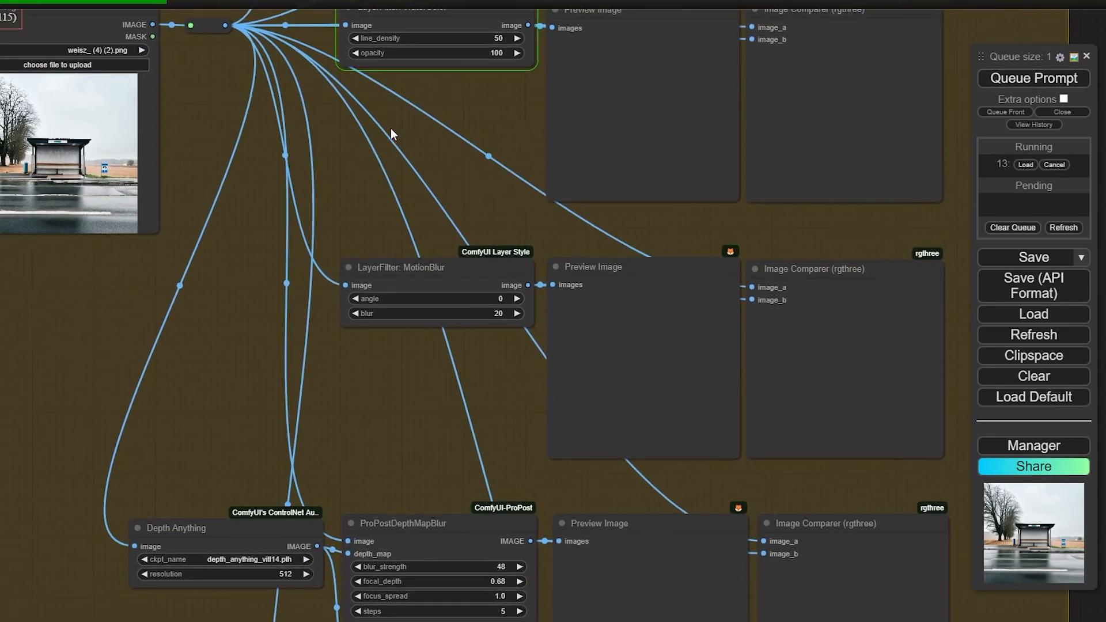
left_click_drag(329, 410, 366, 237)
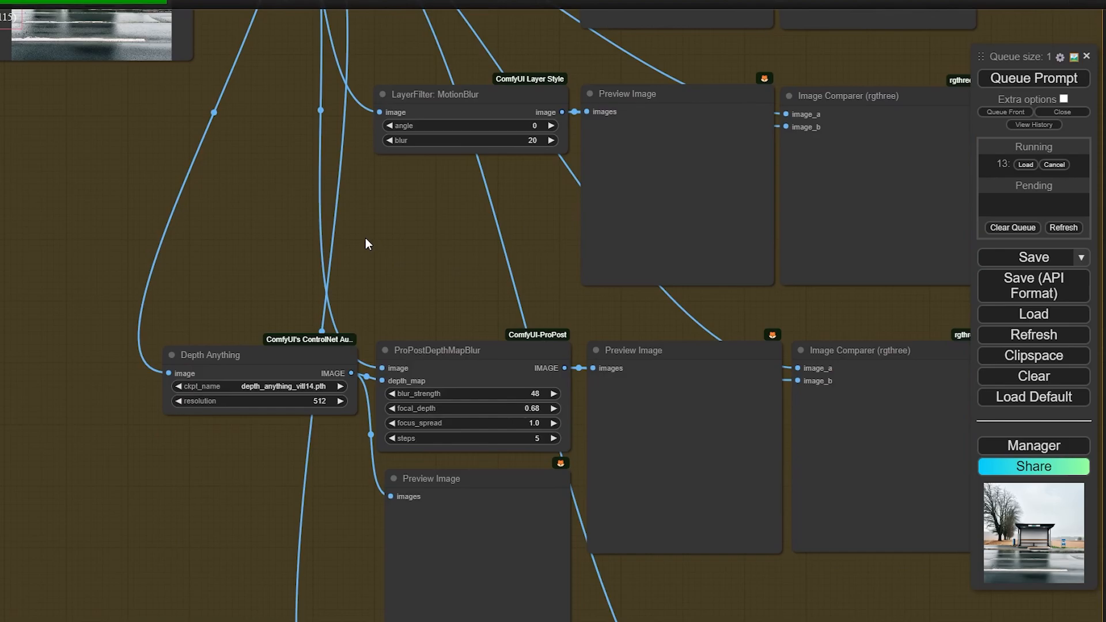
left_click_drag(434, 290, 458, 182)
left_click_drag(405, 256, 392, 201)
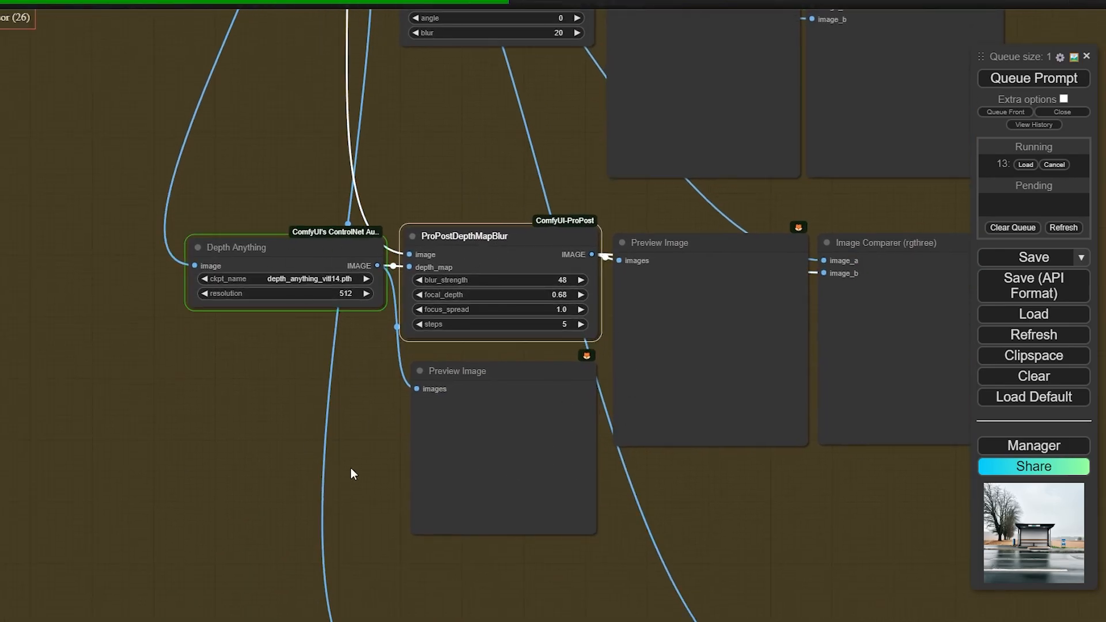
scroll(550, 389, "down", 4)
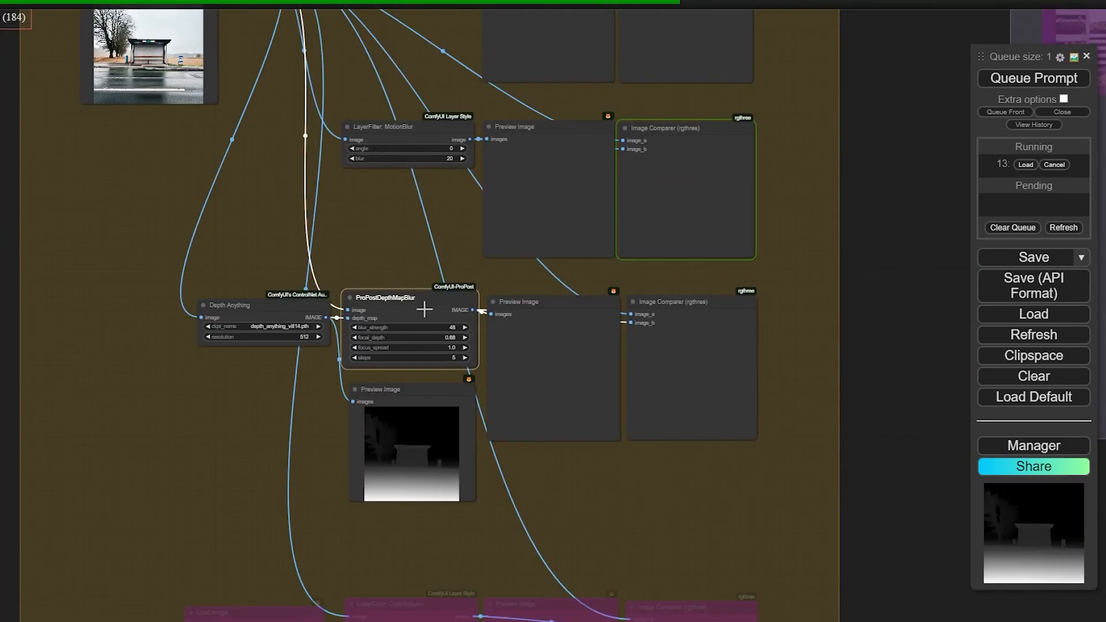
scroll(422, 309, "up", 3)
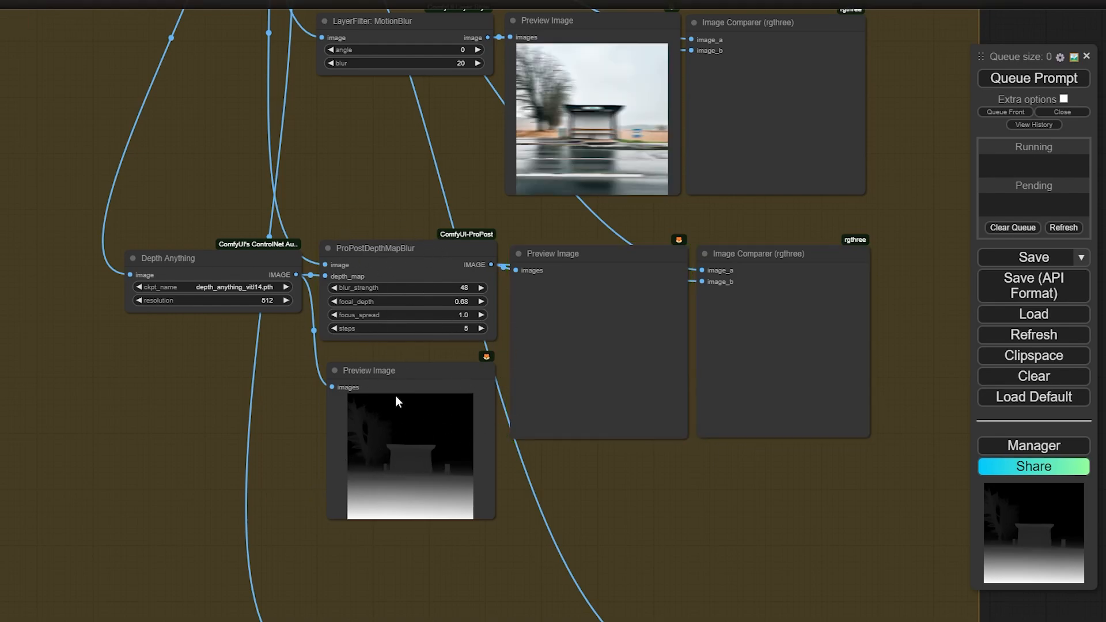
left_click_drag(437, 190, 426, 208)
scroll(569, 492, "up", 8)
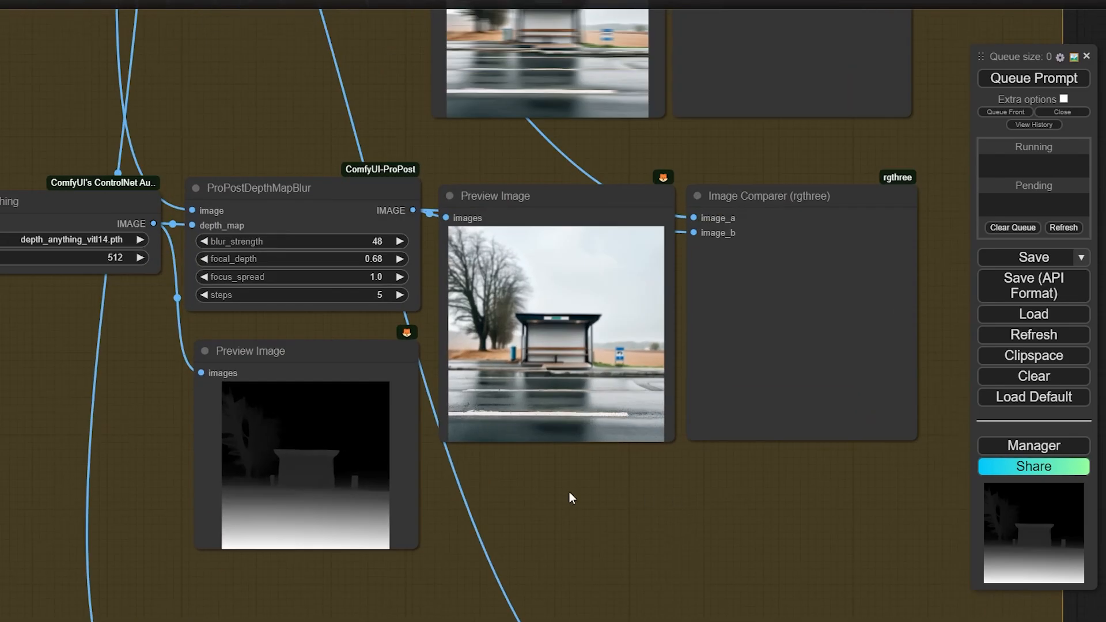
scroll(507, 502, "down", 12)
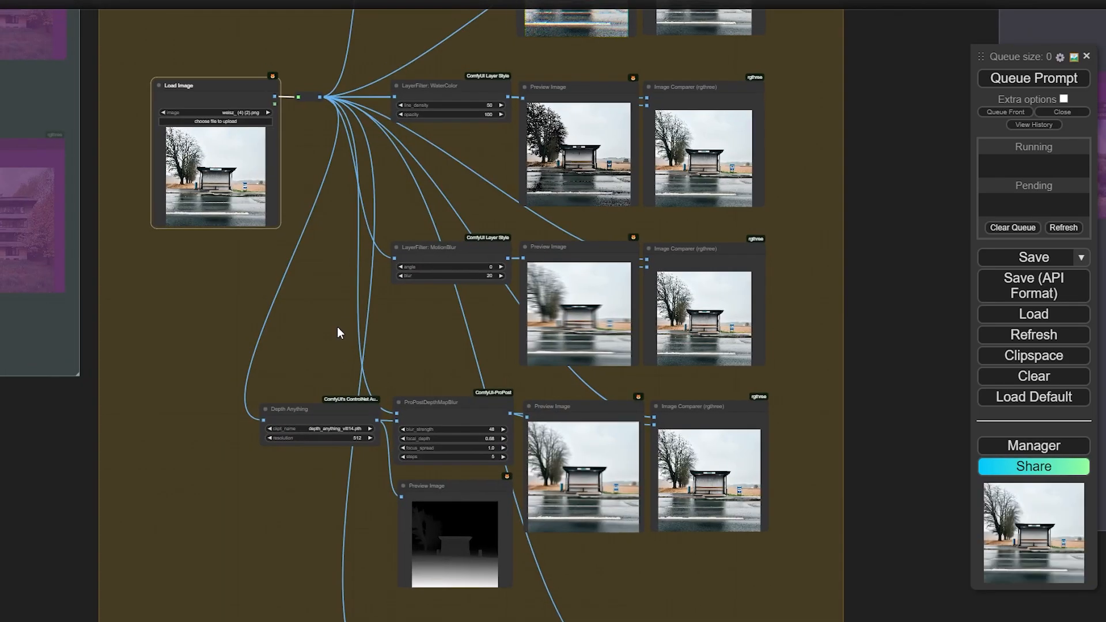
Zoom in on the WaterColor preview and its comparison with the original bus-stop photo
left_click_drag(337, 327, 348, 365)
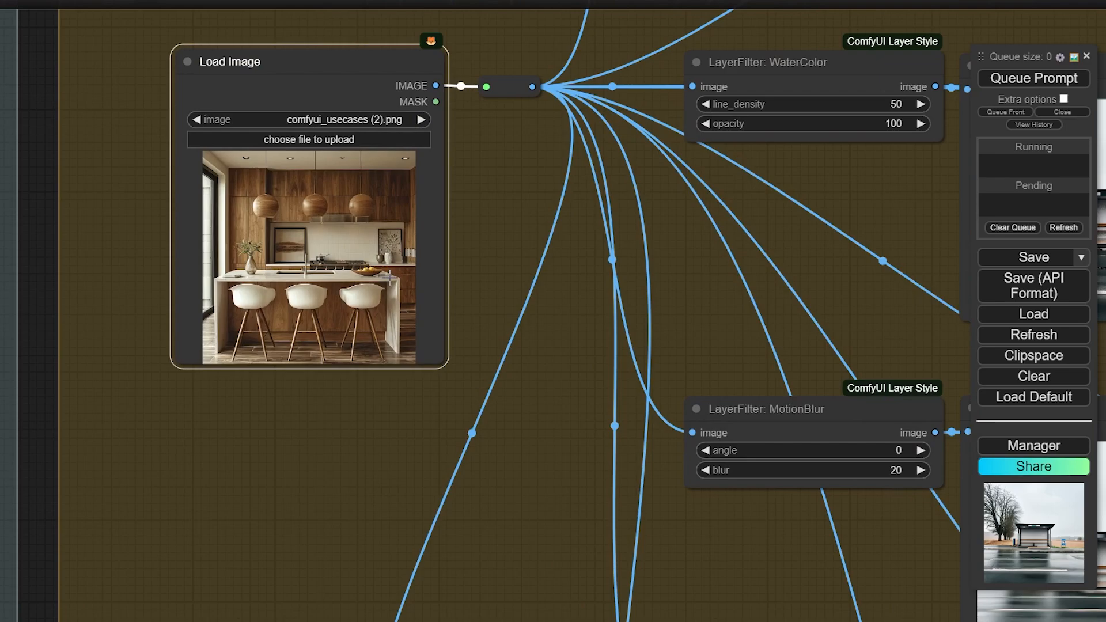
scroll(387, 275, "down", 7)
left_click_drag(516, 274, 321, 230)
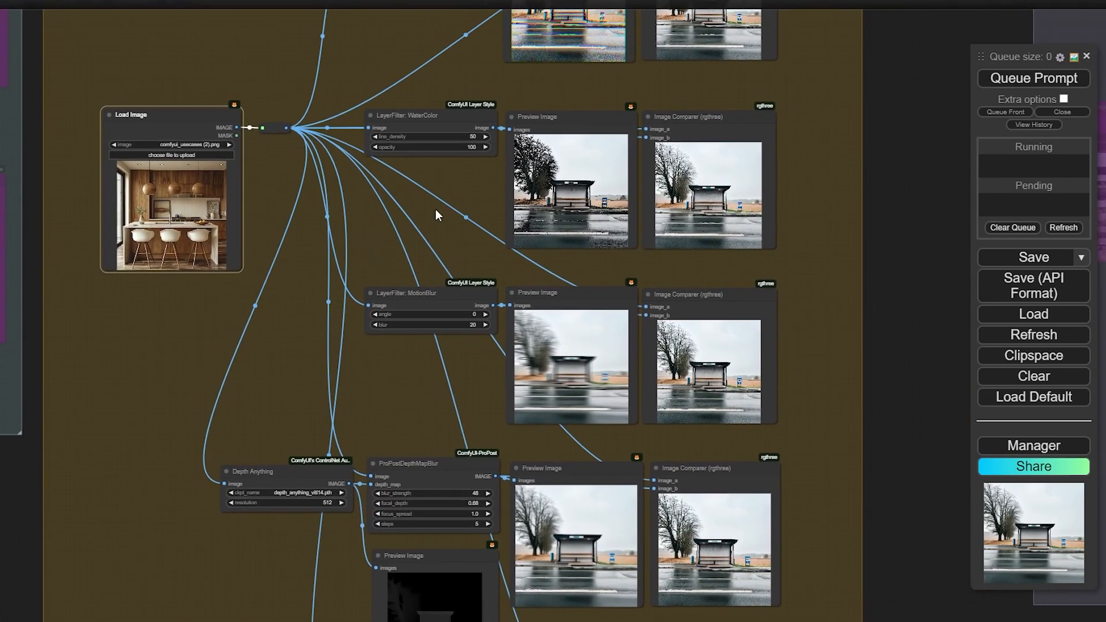
left_click_drag(436, 210, 214, 329)
scroll(379, 326, "up", 5)
scroll(212, 331, "up", 5)
left_click_drag(242, 283, 92, 322)
scroll(112, 291, "up", 3)
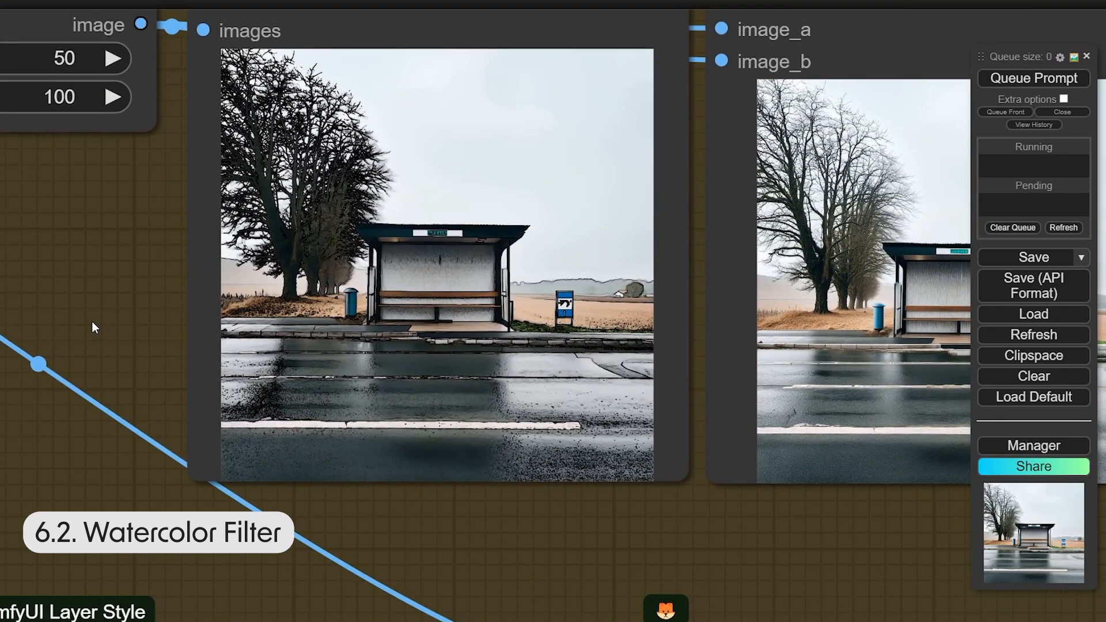
left_click_drag(92, 320, 29, 310)
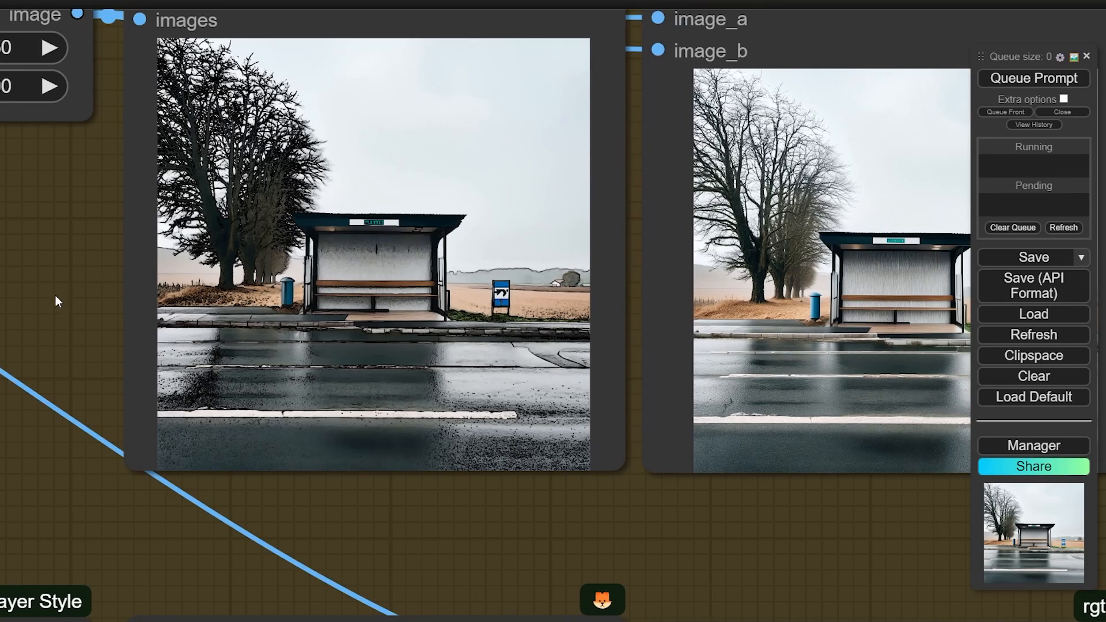
left_click_drag(425, 515, 295, 500)
left_click_drag(818, 369, 758, 363)
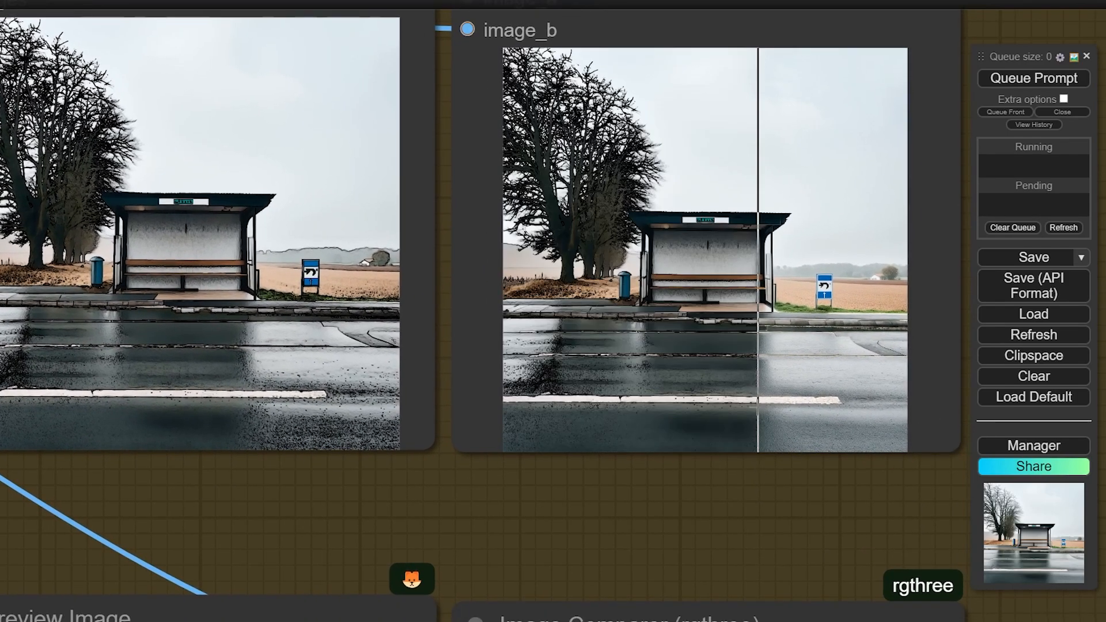
scroll(755, 236, "up", 8)
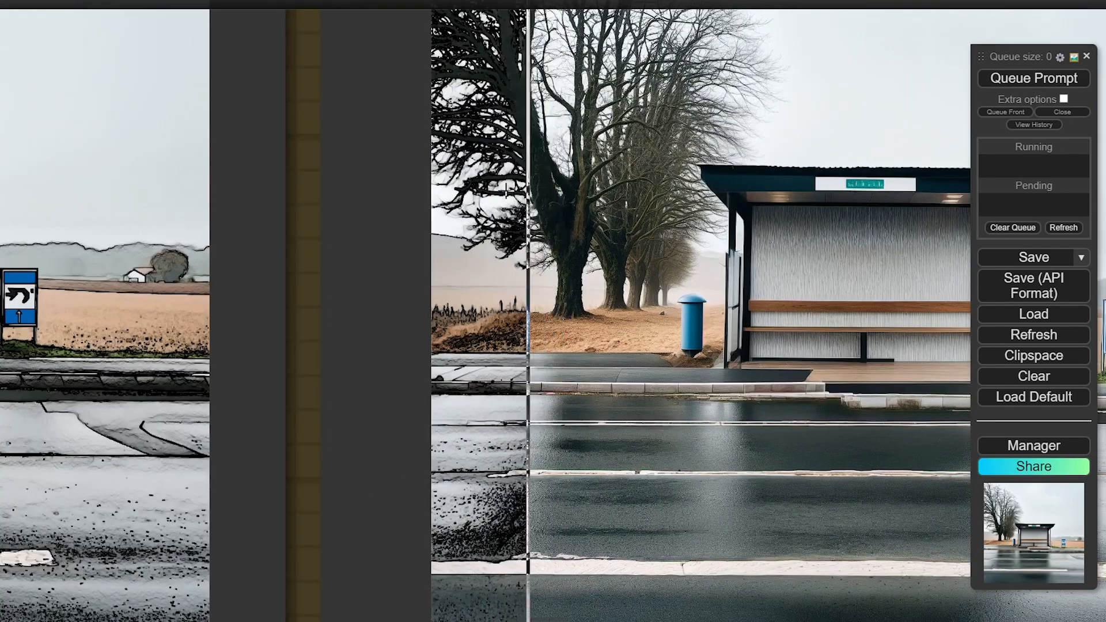
scroll(619, 192, "down", 10)
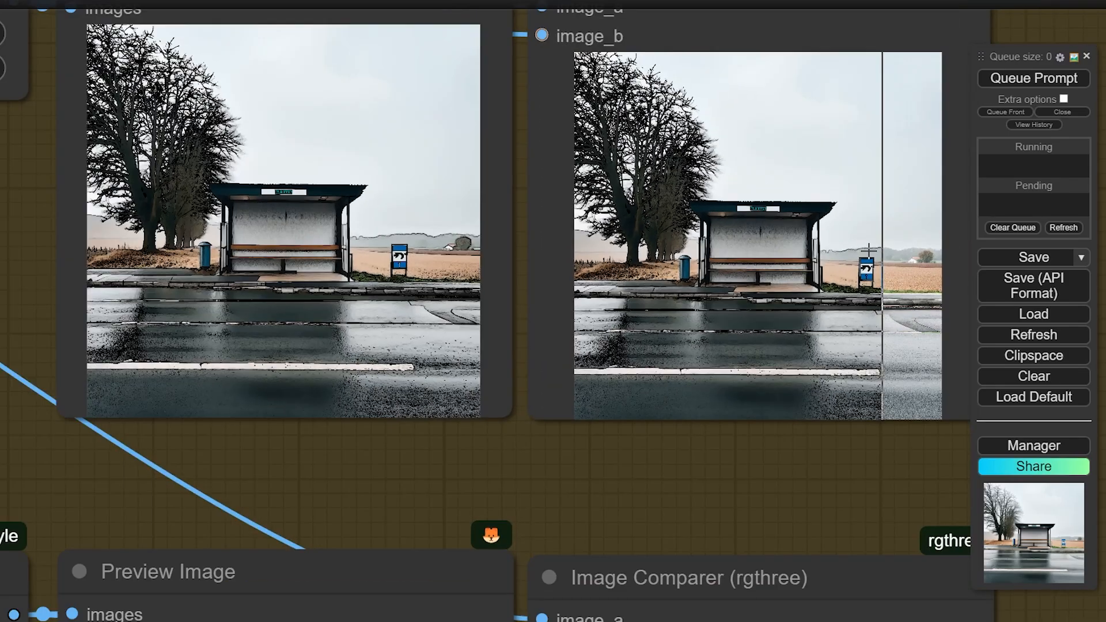
Move the WaterColor comparer beside its preview, then check the MotionBlur row
left_click_drag(720, 80, 641, 407)
scroll(627, 345, "down", 4)
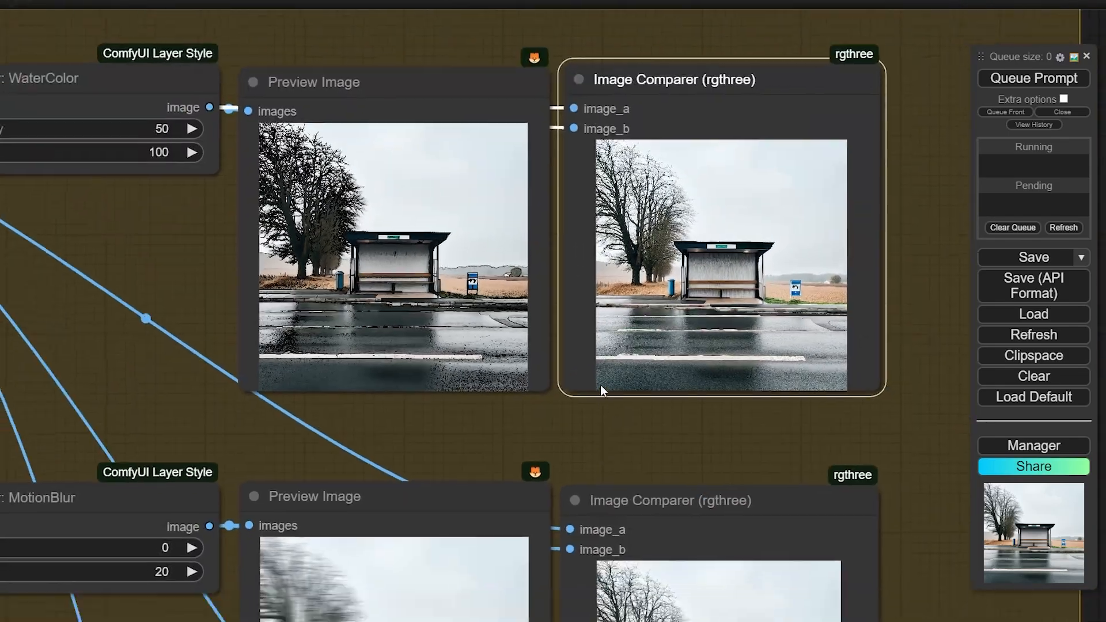
left_click_drag(614, 482, 629, 126)
scroll(784, 449, "up", 3)
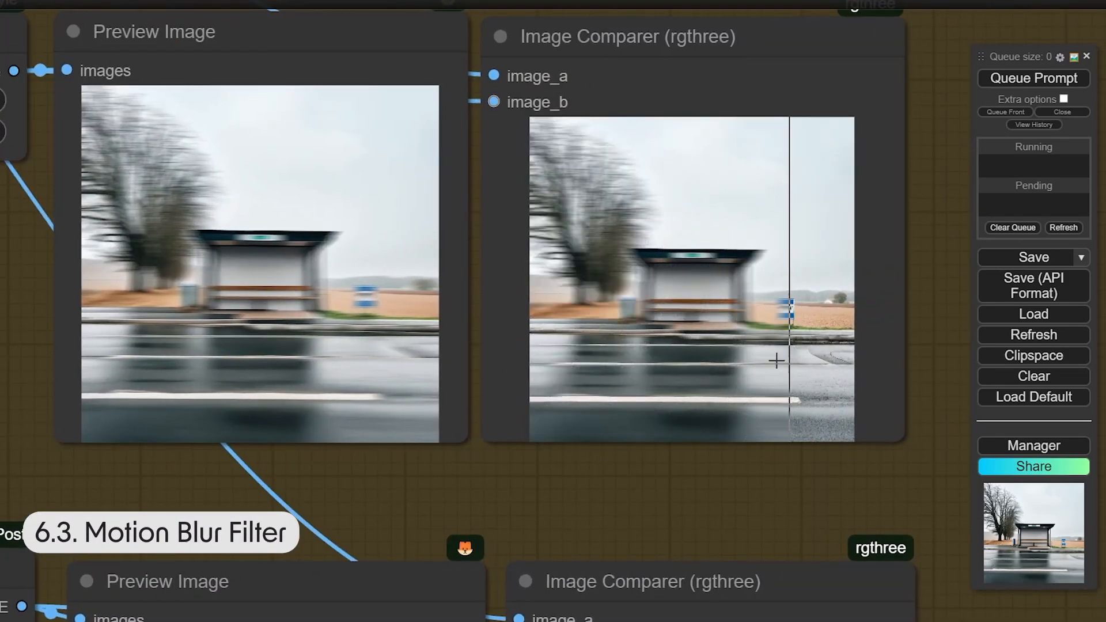
scroll(824, 352, "down", 2)
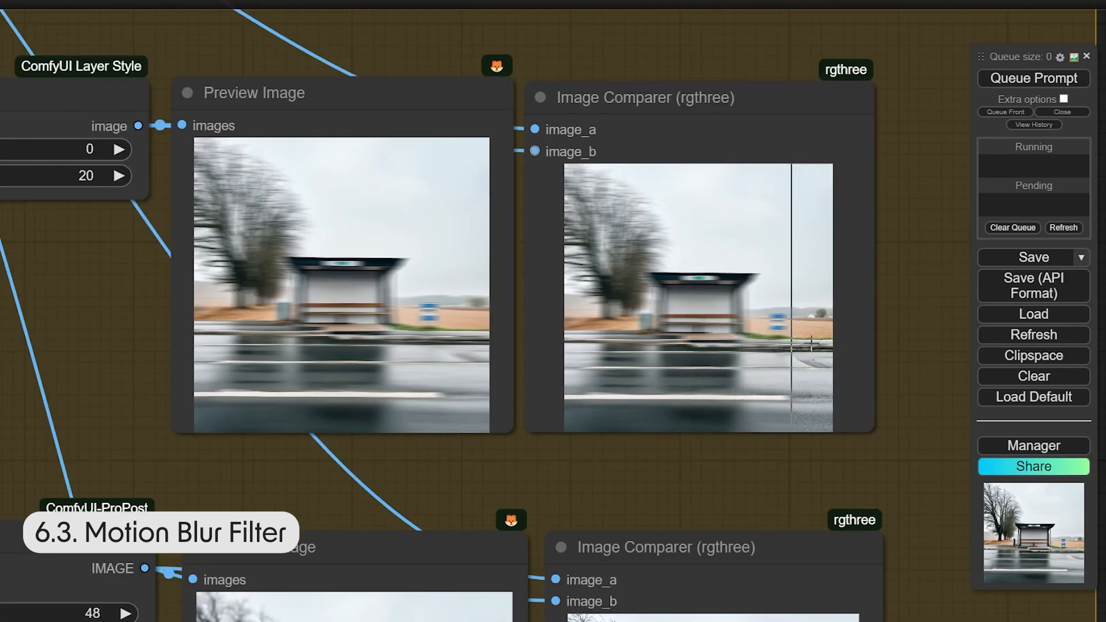
scroll(875, 346, "down", 4)
left_click_drag(313, 357, 328, 527)
Lower ProPostDepthMapBlur focal_depth to 0.00
scroll(327, 527, "down", 3)
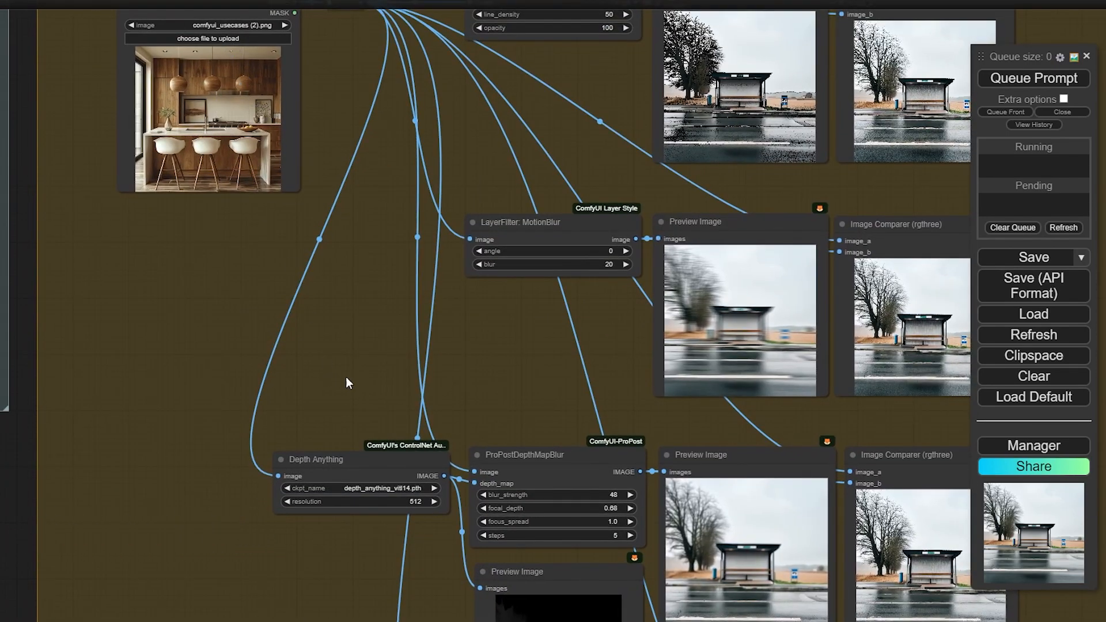
left_click_drag(346, 378, 270, 124)
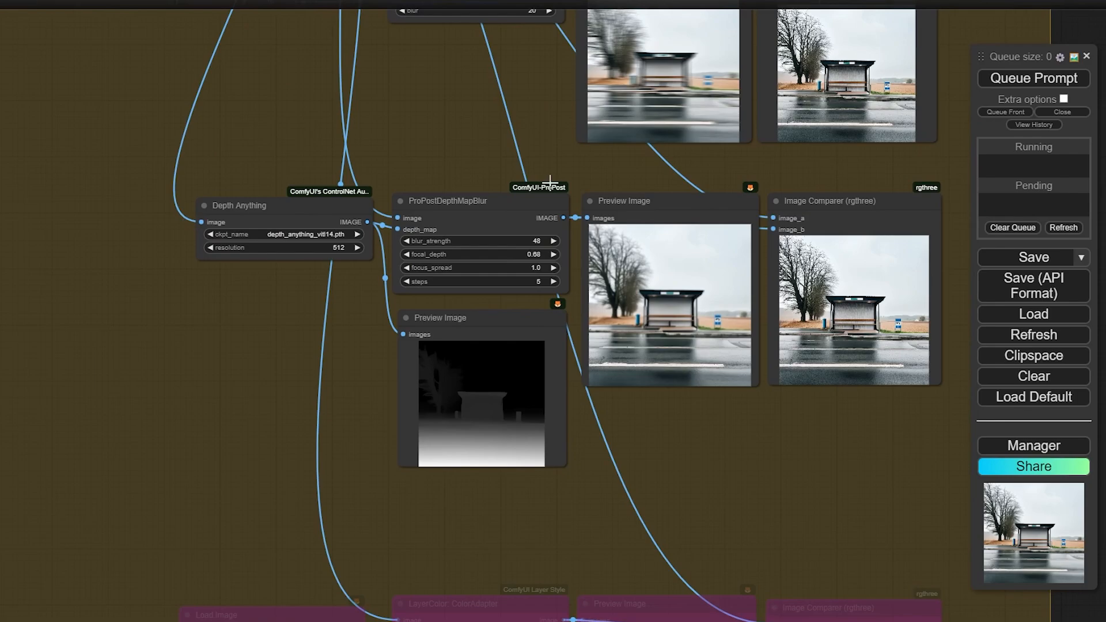
scroll(424, 114, "up", 3)
left_click_drag(487, 164, 713, 485)
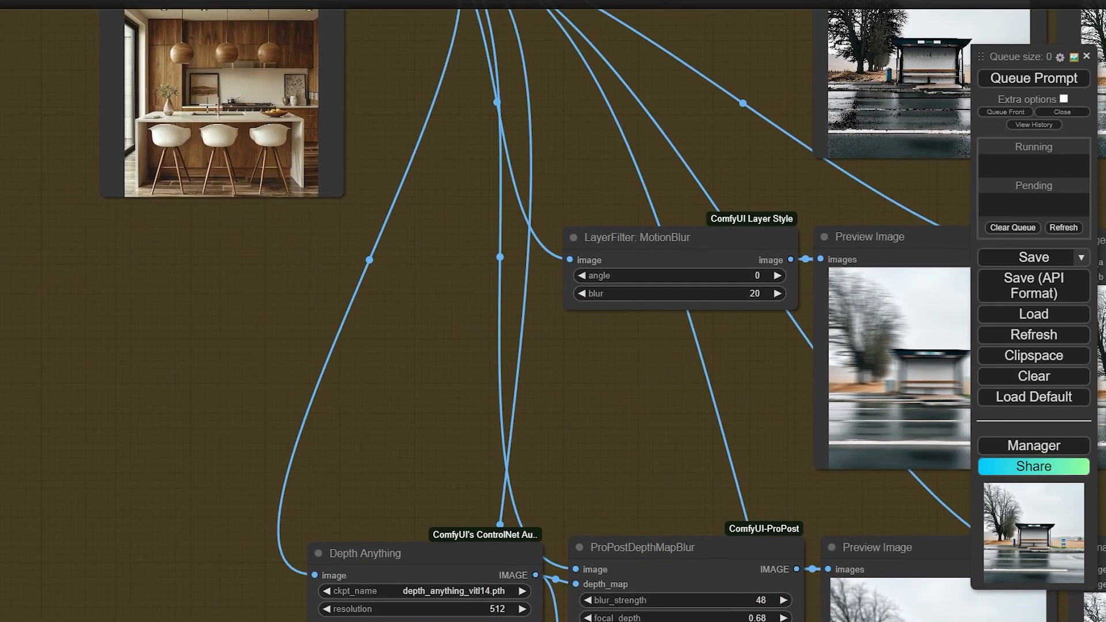
left_click_drag(525, 353, 262, 93)
left_click_drag(485, 358, 388, 356)
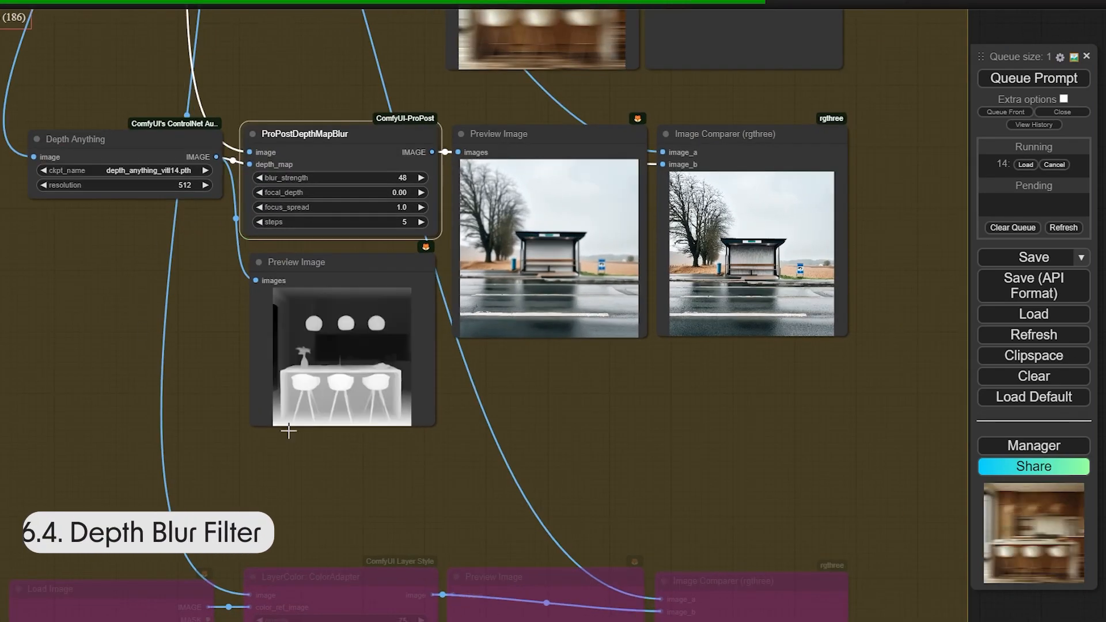
Inspect the blurred versus sharp kitchen photo in the Image Comparer
scroll(366, 371, "up", 3)
left_click_drag(627, 377, 583, 400)
left_click_drag(587, 439, 466, 518)
scroll(477, 469, "up", 2)
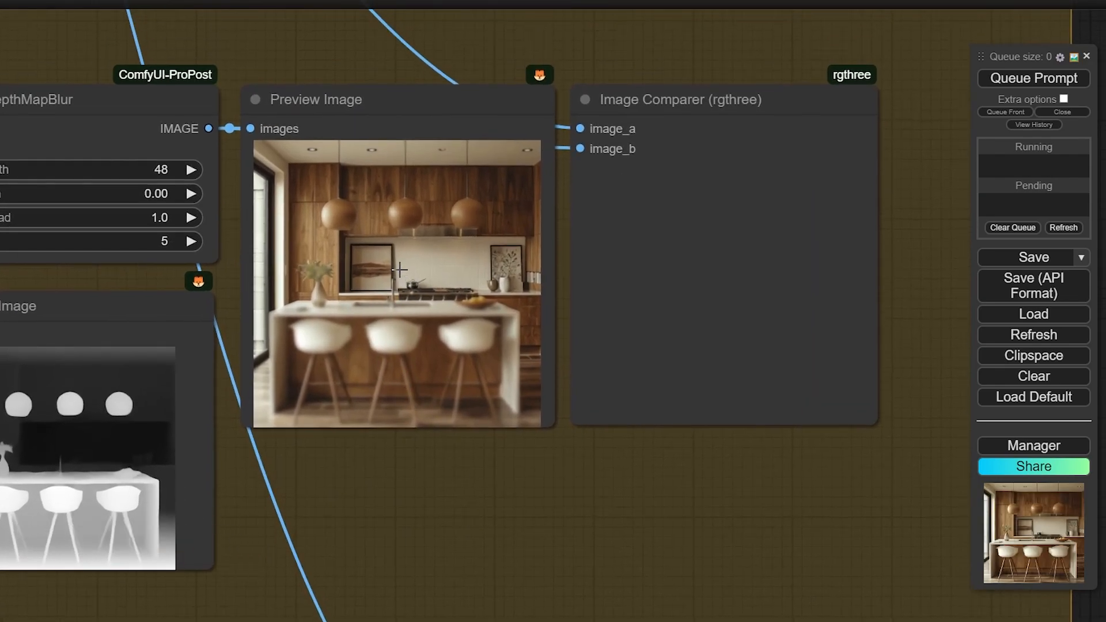
scroll(399, 269, "up", 4)
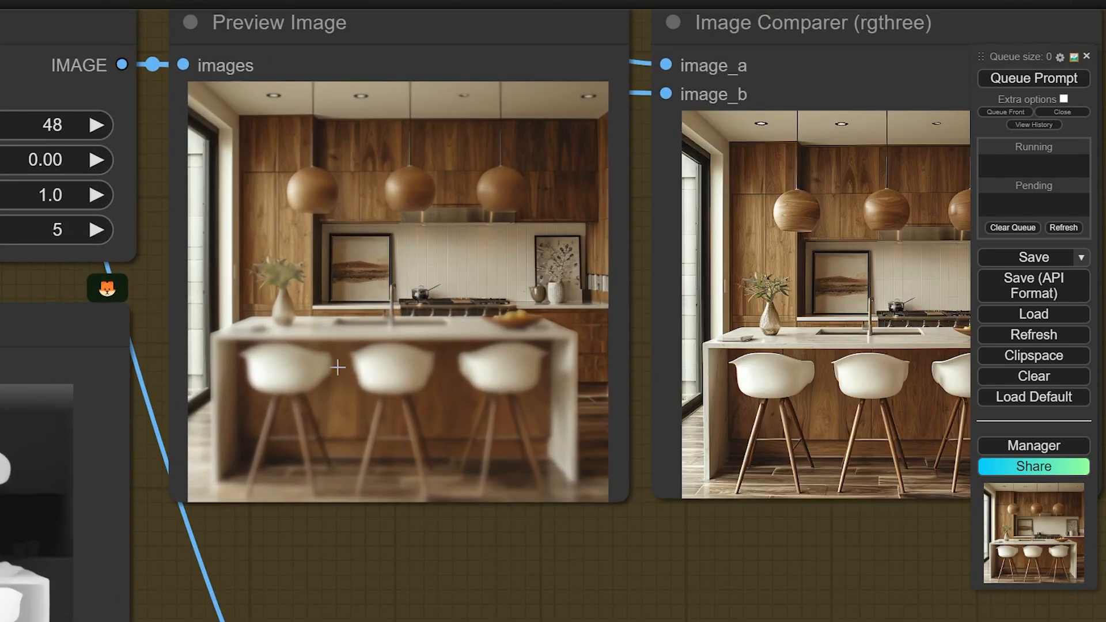
left_click_drag(358, 558, 368, 533)
left_click_drag(472, 558, 202, 546)
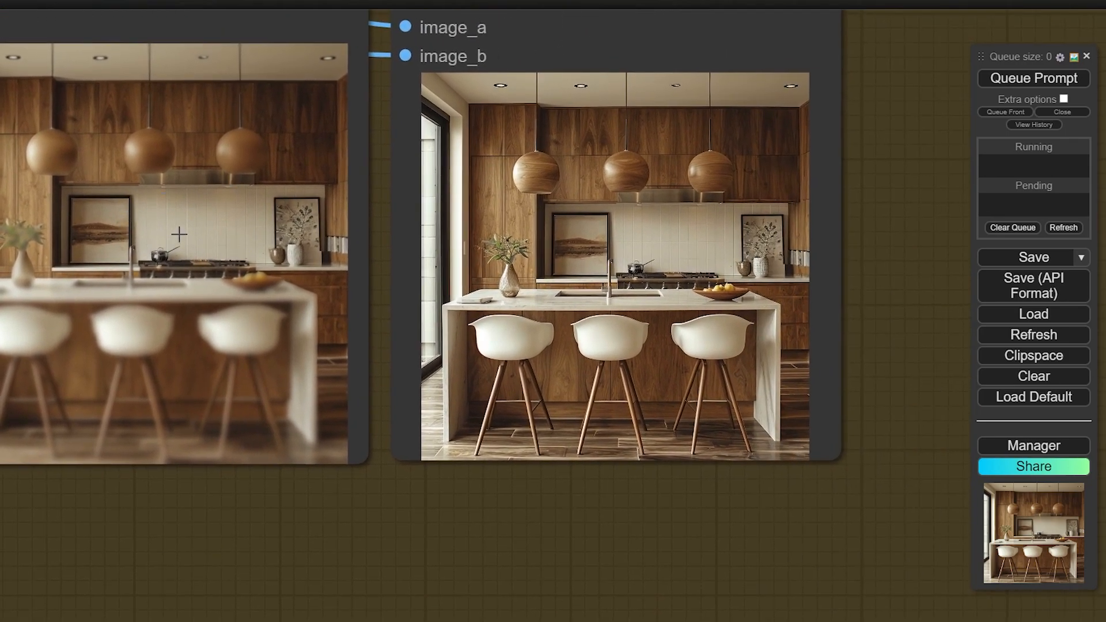
scroll(723, 307, "up", 4)
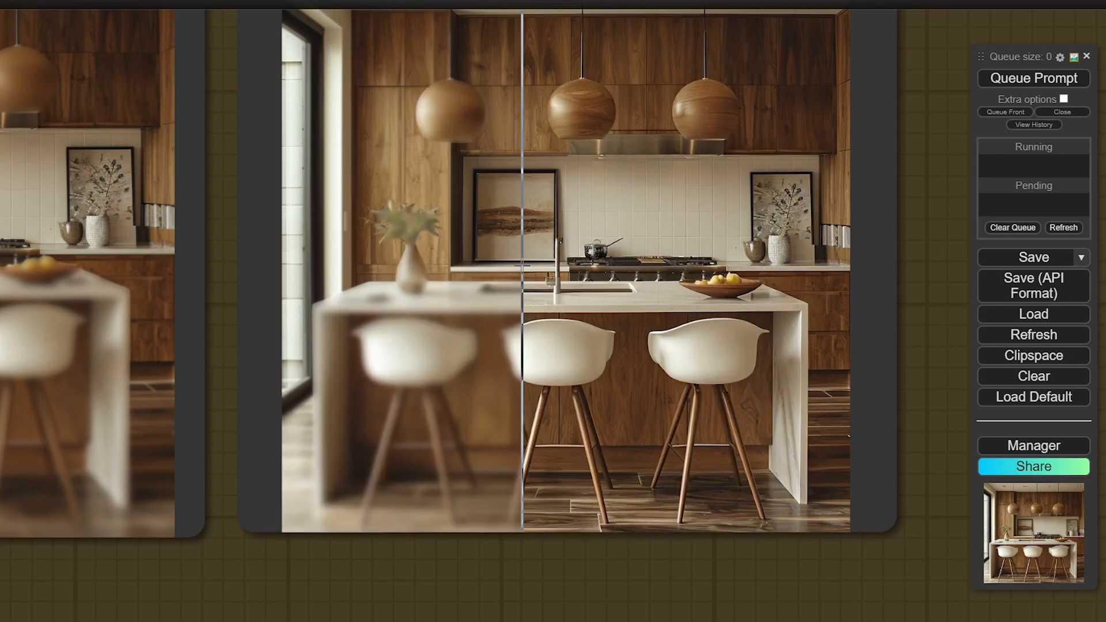
scroll(522, 266, "down", 6)
Raise focal_depth to 1.00 and rerun the workflow
left_click_drag(302, 439, 749, 449)
left_click_drag(292, 151, 469, 154)
left_click_drag(709, 524, 495, 450)
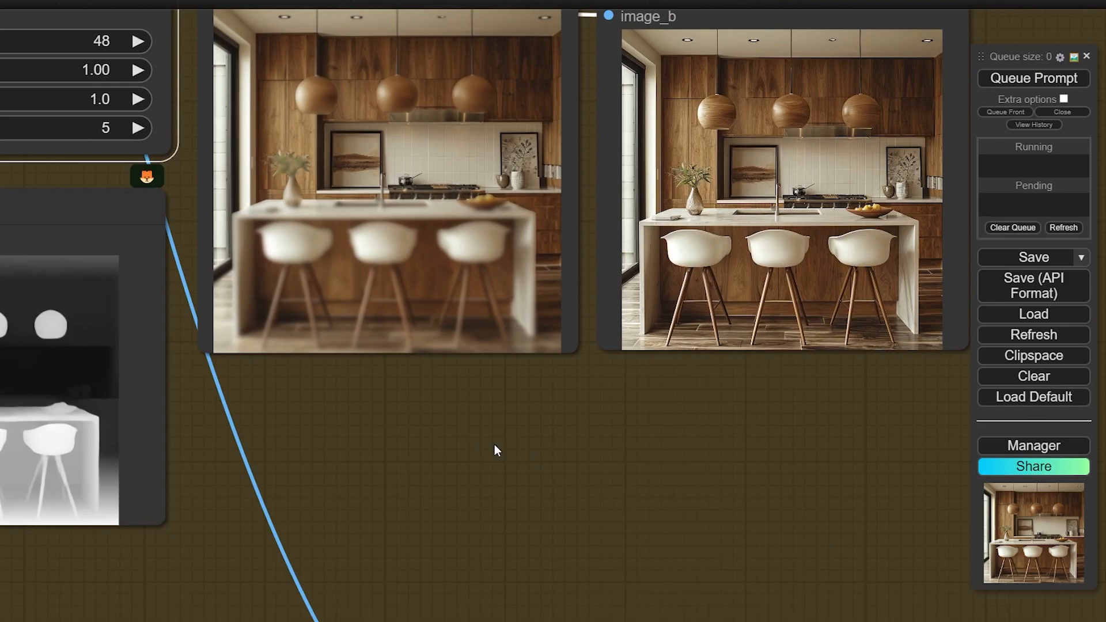
left_click(1026, 87)
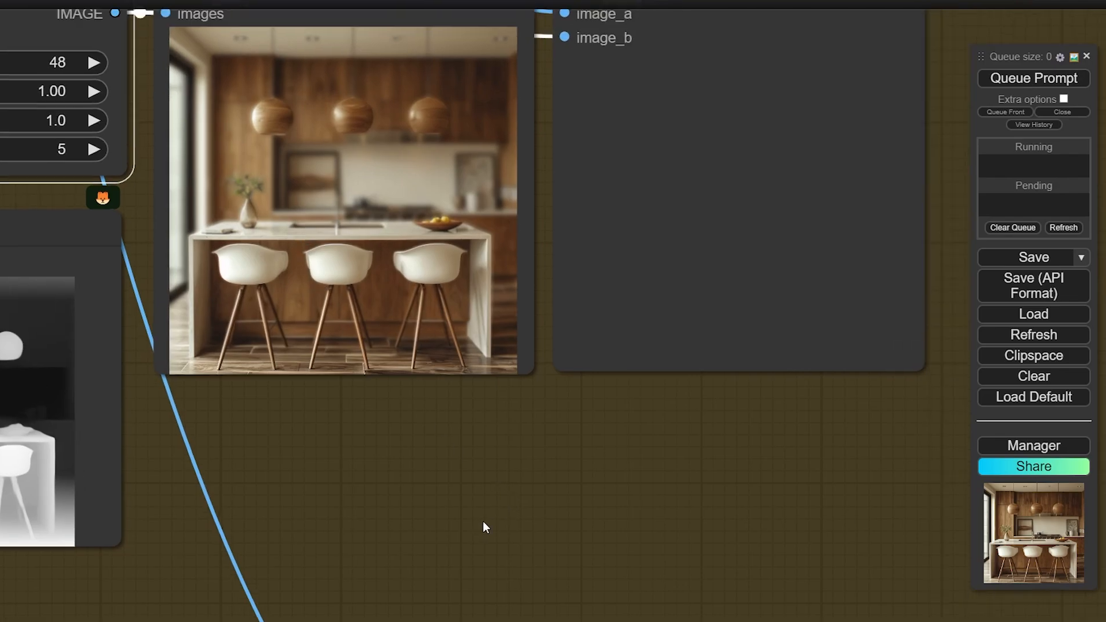
scroll(483, 521, "down", 10)
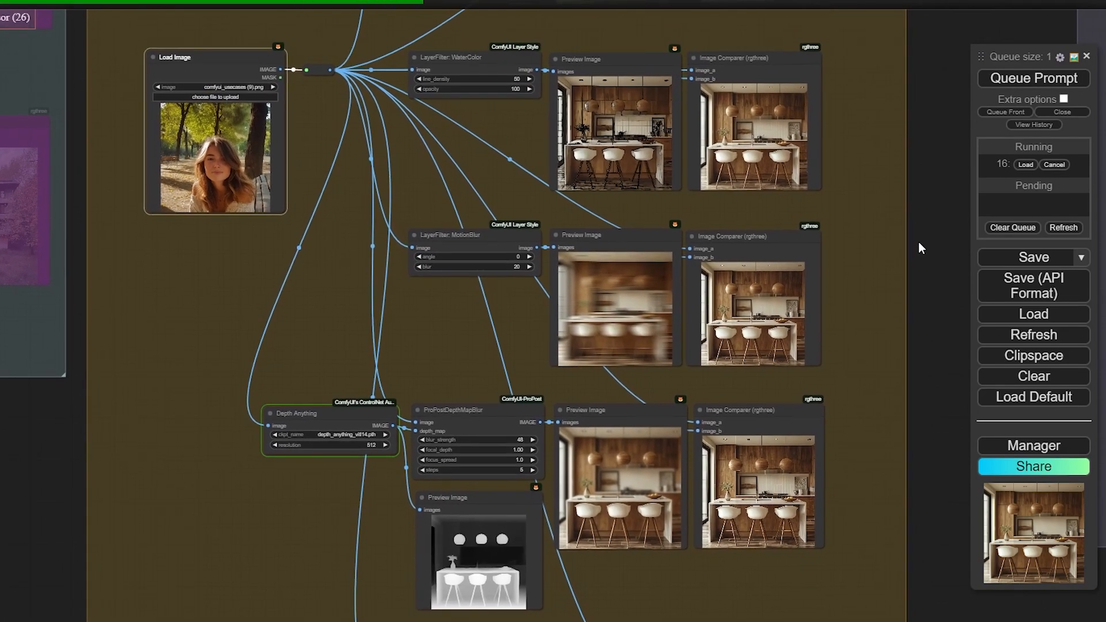
Reduce the portrait's depth-map blur_strength from 48 to 27 and rerun
left_click_drag(919, 242, 885, 332)
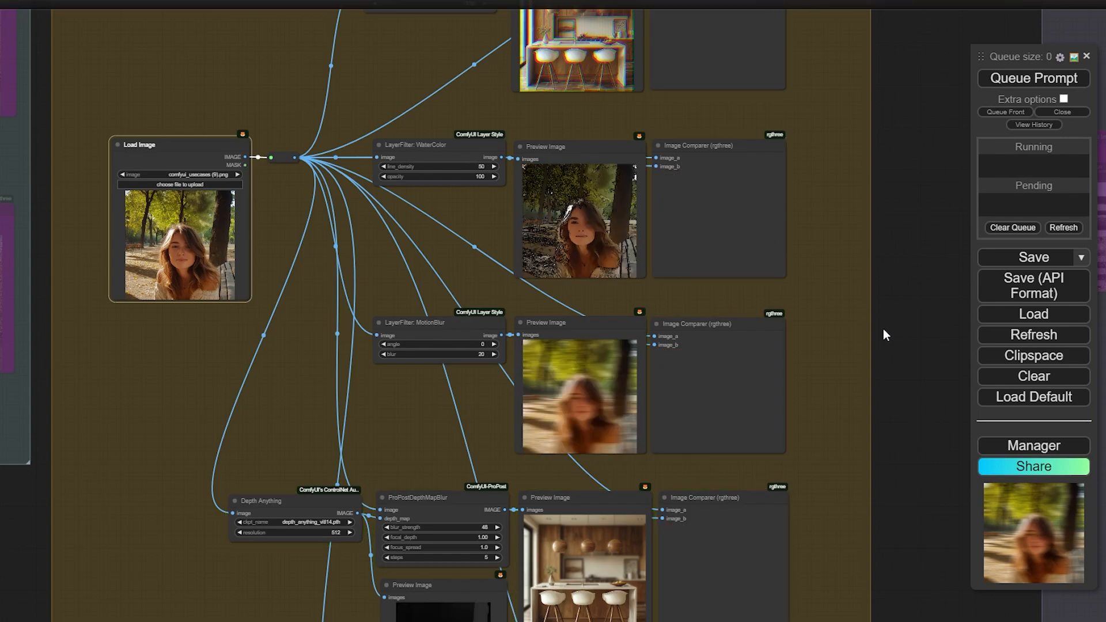
left_click_drag(902, 324, 904, 236)
left_click_drag(905, 378, 891, 218)
scroll(607, 482, "up", 10)
left_click_drag(607, 370, 352, 519)
left_click_drag(197, 491, 218, 495)
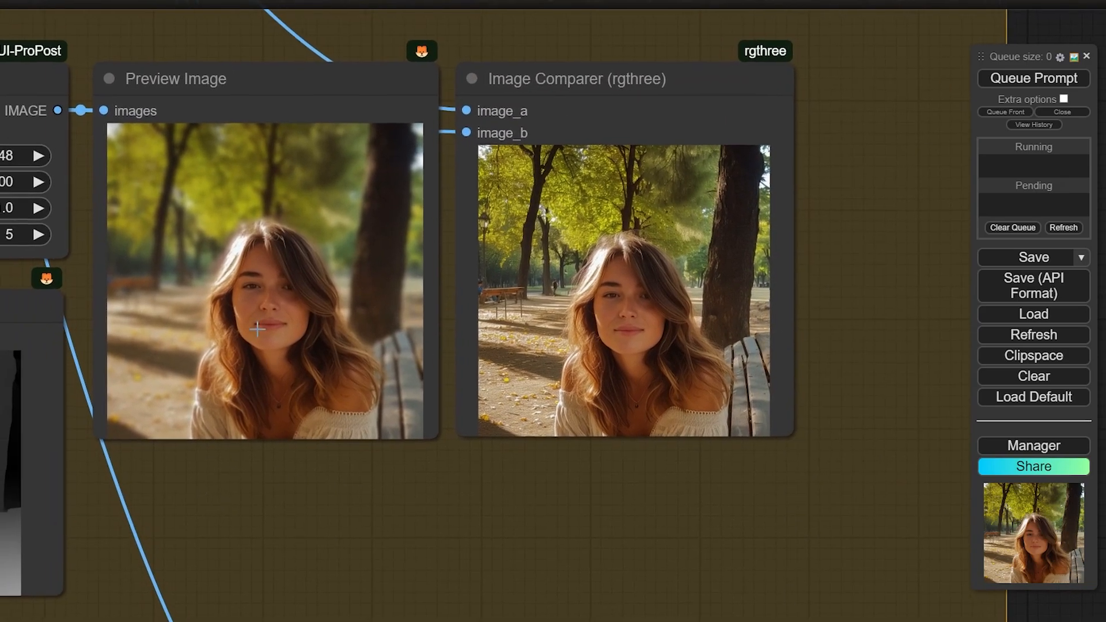
left_click_drag(356, 527, 373, 523)
left_click_drag(496, 494, 654, 491)
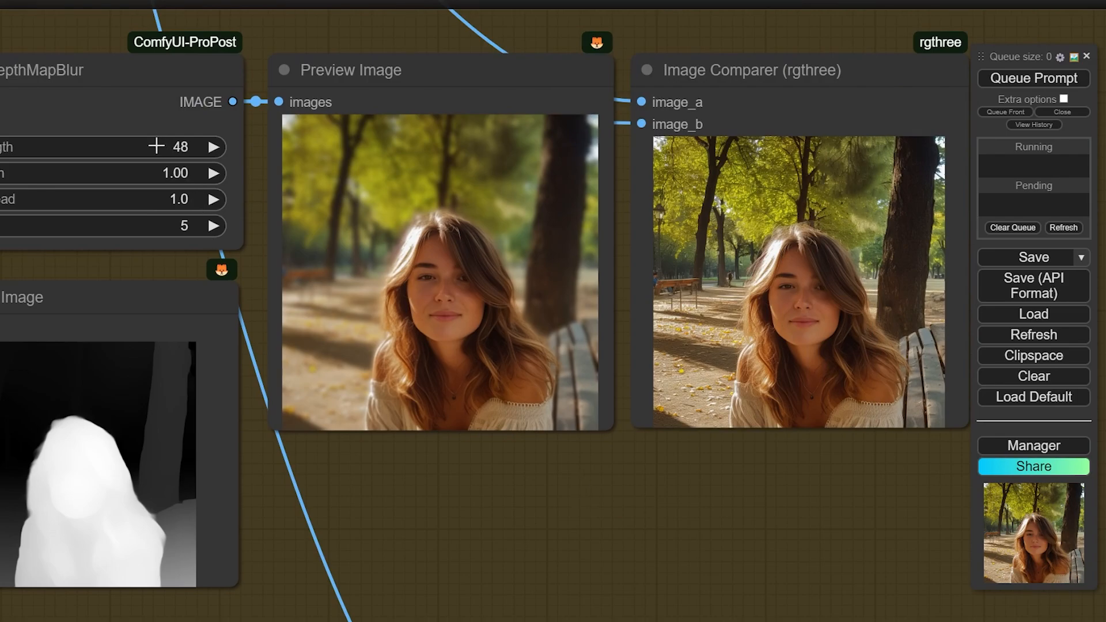
left_click_drag(148, 146, 143, 141)
left_click(1047, 77)
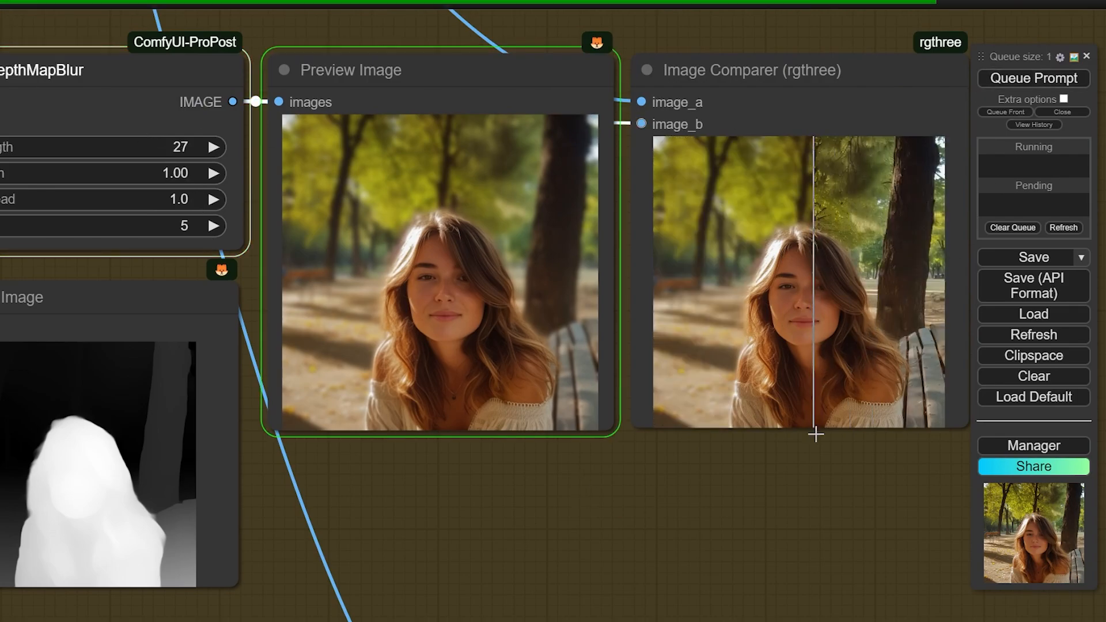
Set focal_depth from 1.00 to 0.00 and rerun so the face blurs
left_click_drag(787, 493, 709, 494)
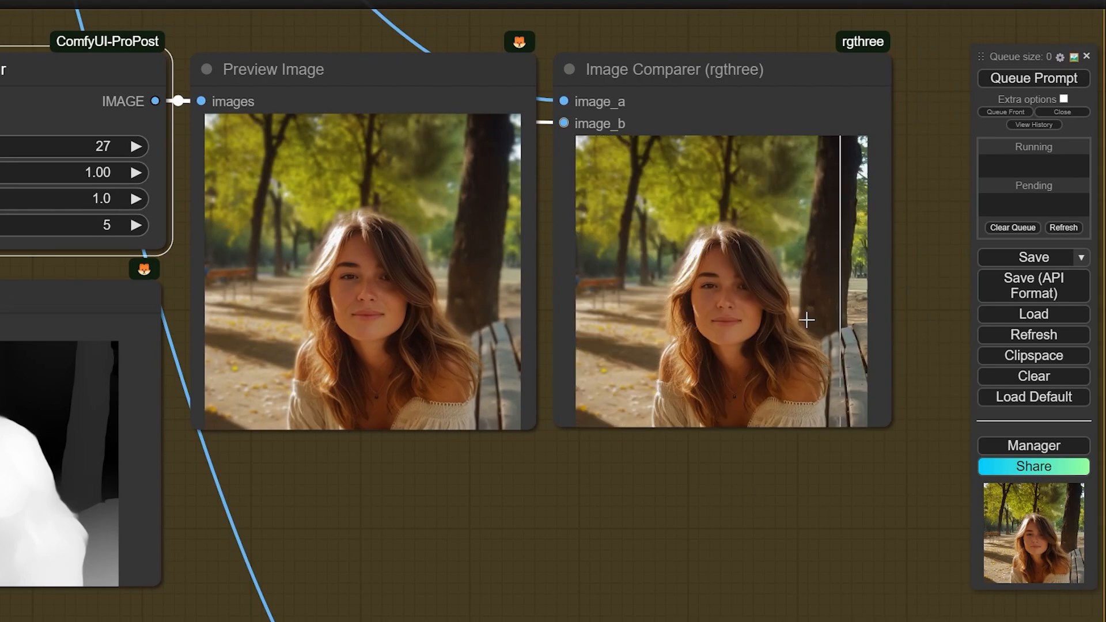
left_click_drag(77, 175, 2, 175)
left_click(1039, 84)
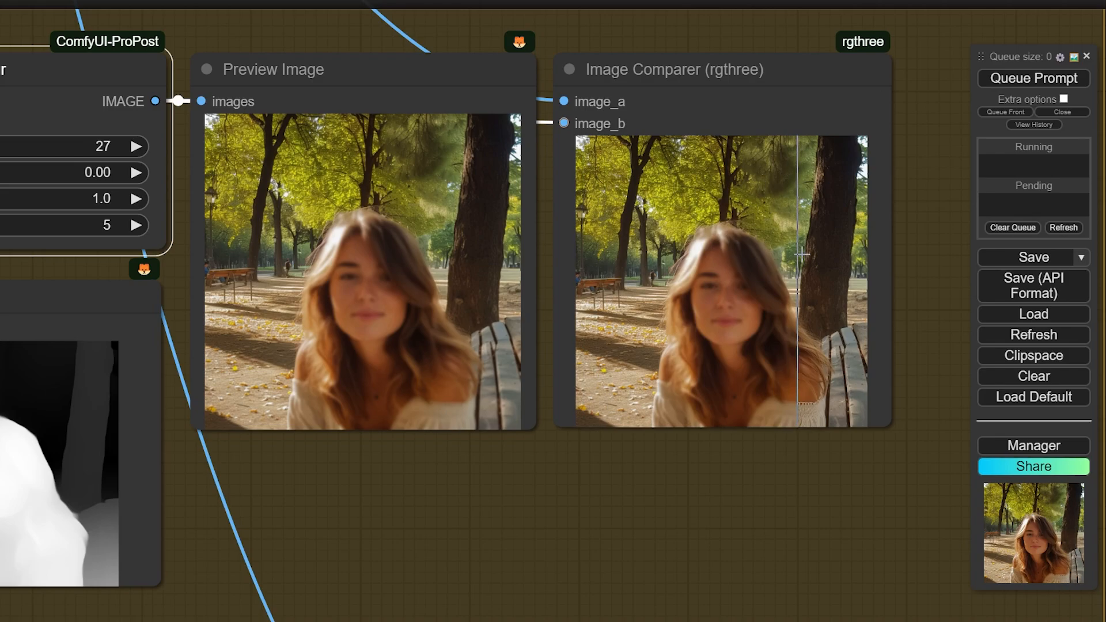
scroll(651, 378, "down", 10)
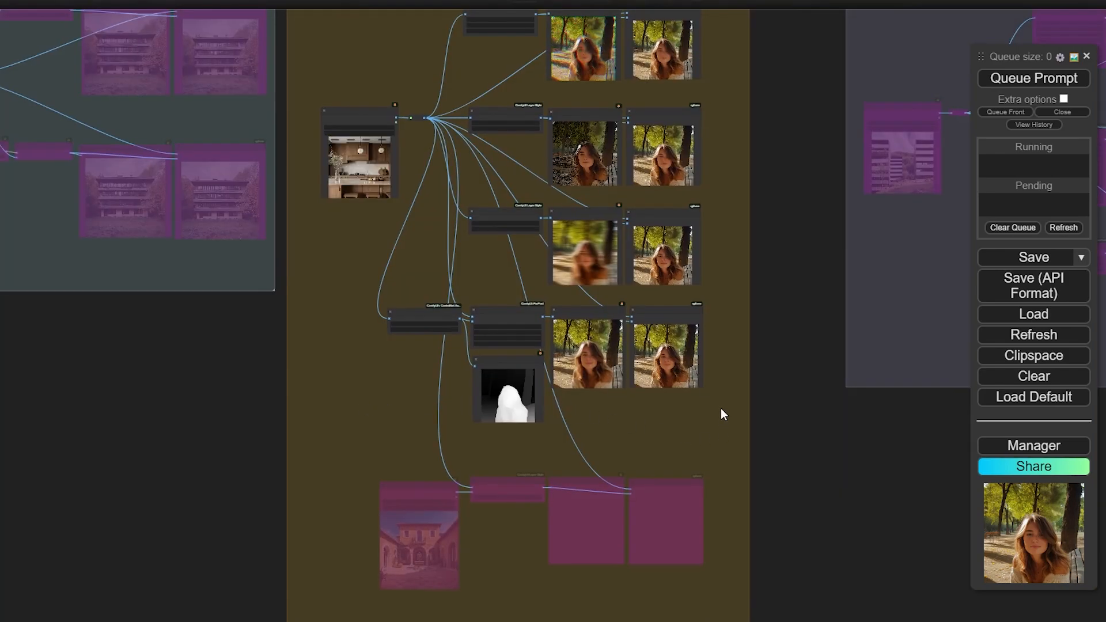
Bypass every node in the central filter group with Ctrl+B
left_click_drag(800, 397, 795, 425)
left_click_drag(767, 460, 437, 26)
key("ctrl+b")
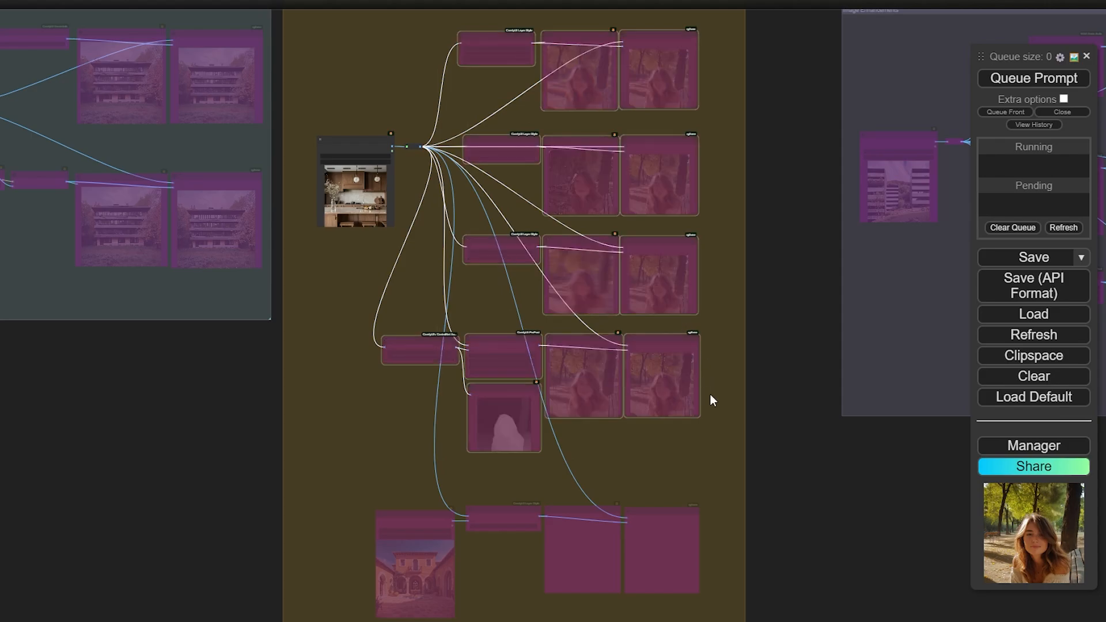
Re-enable the four ColorAdapter nodes, leaving the filter nodes above bypassed
left_click_drag(711, 397, 706, 157)
scroll(649, 324, "up", 4)
left_click_drag(753, 417, 159, 207)
key("ctrl+b")
scroll(405, 341, "up", 5)
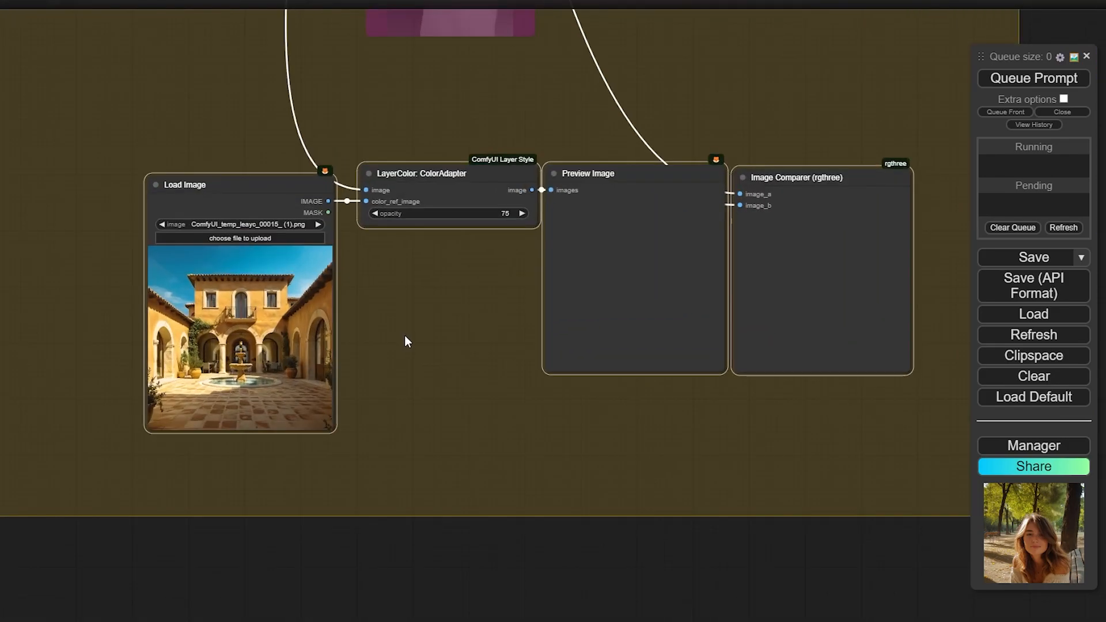
left_click_drag(405, 341, 433, 366)
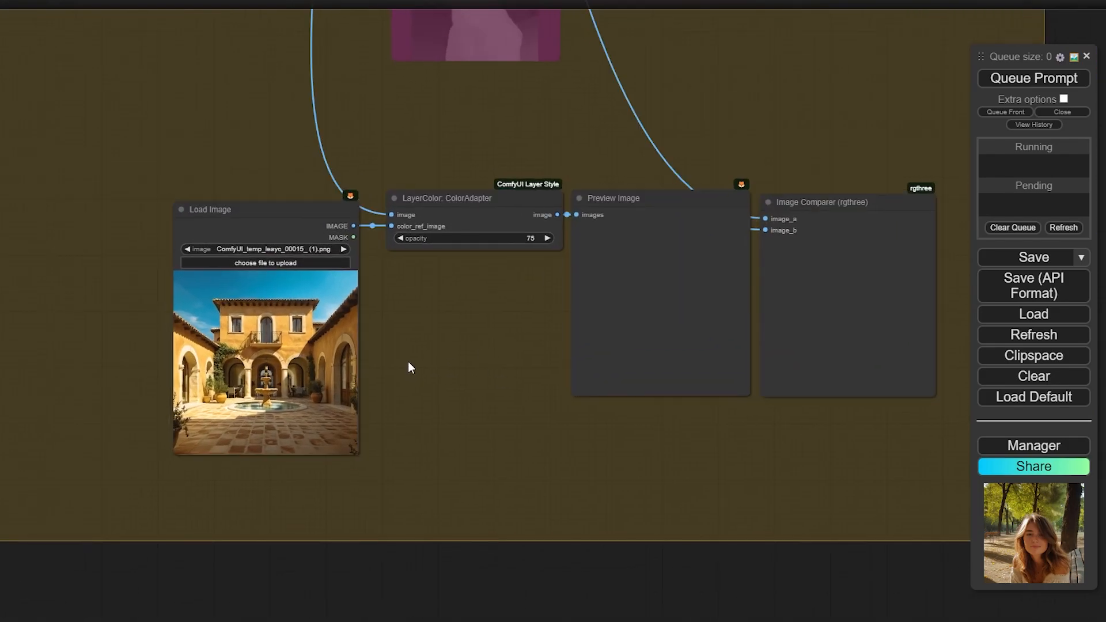
scroll(412, 374, "down", 4)
scroll(412, 375, "up", 5)
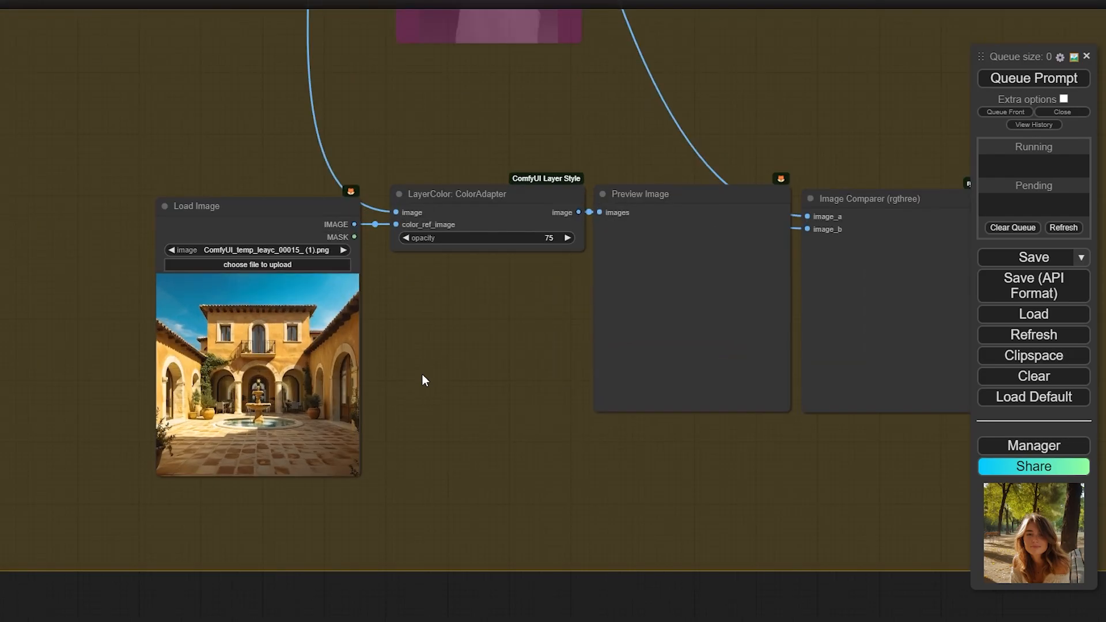
scroll(428, 364, "down", 6)
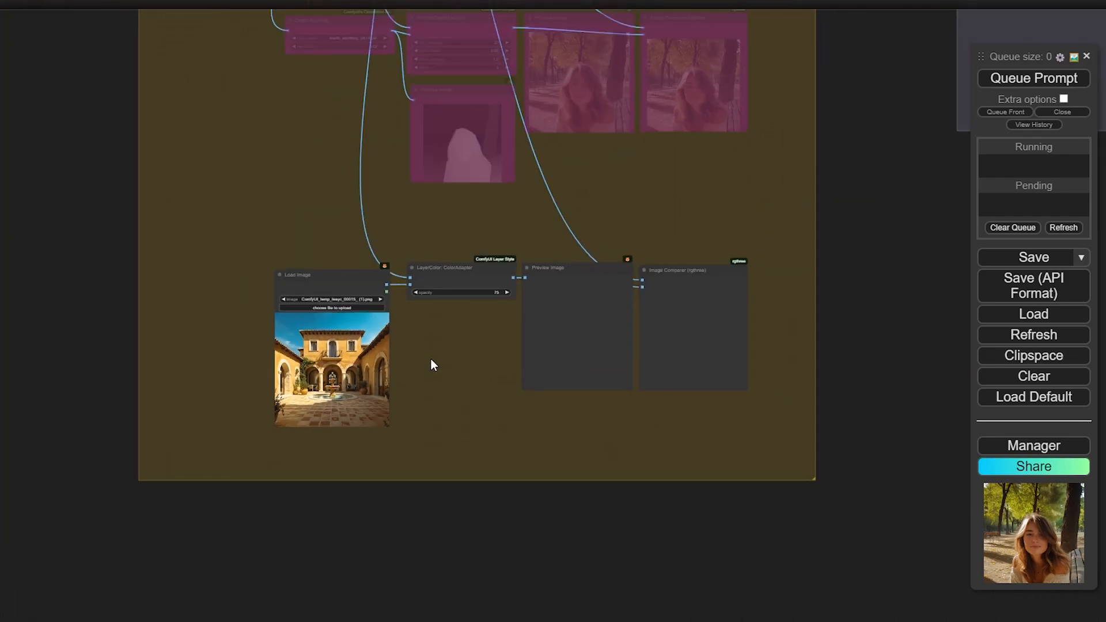
left_click_drag(290, 100, 408, 422)
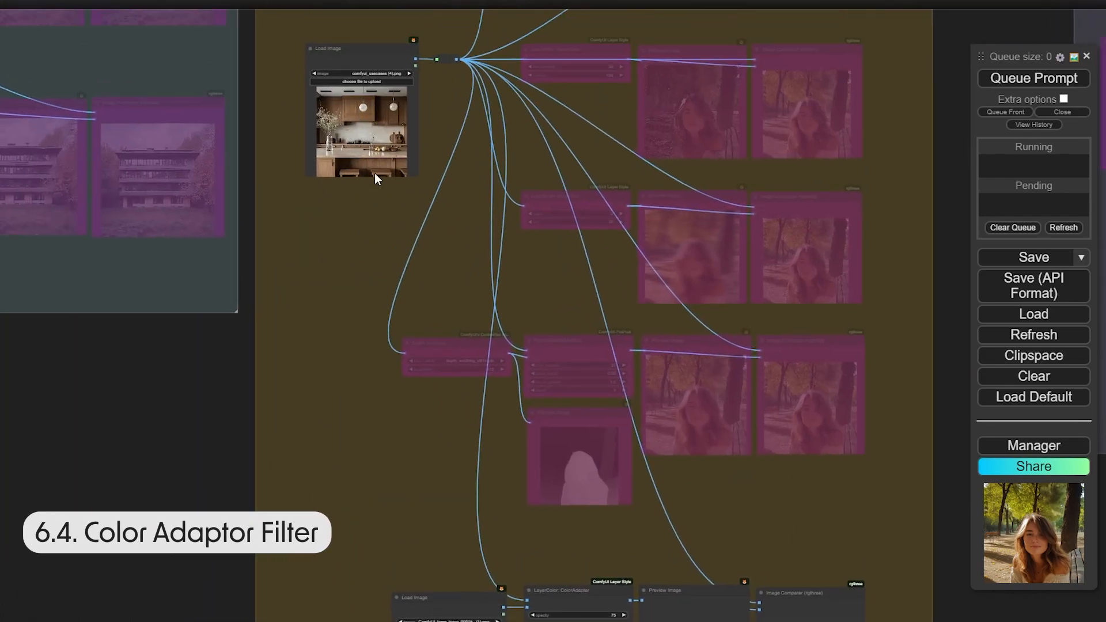
left_click_drag(295, 447, 226, 134)
Run the ColorAdapter chain on the courtyard photo
scroll(369, 430, "up", 4)
scroll(490, 358, "up", 4)
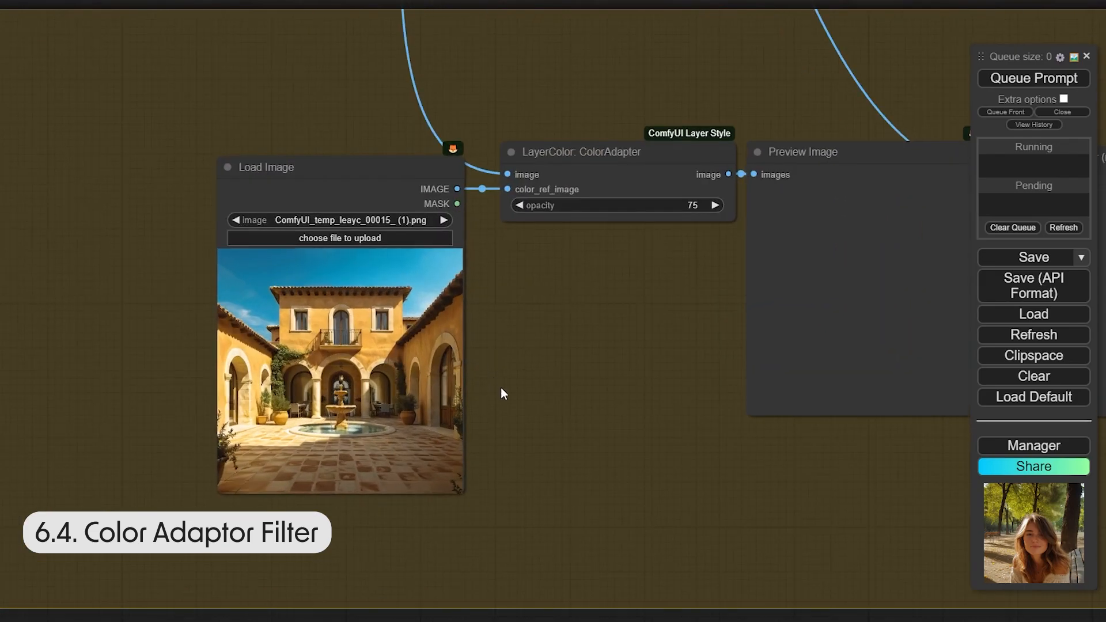
left_click_drag(522, 330, 505, 317)
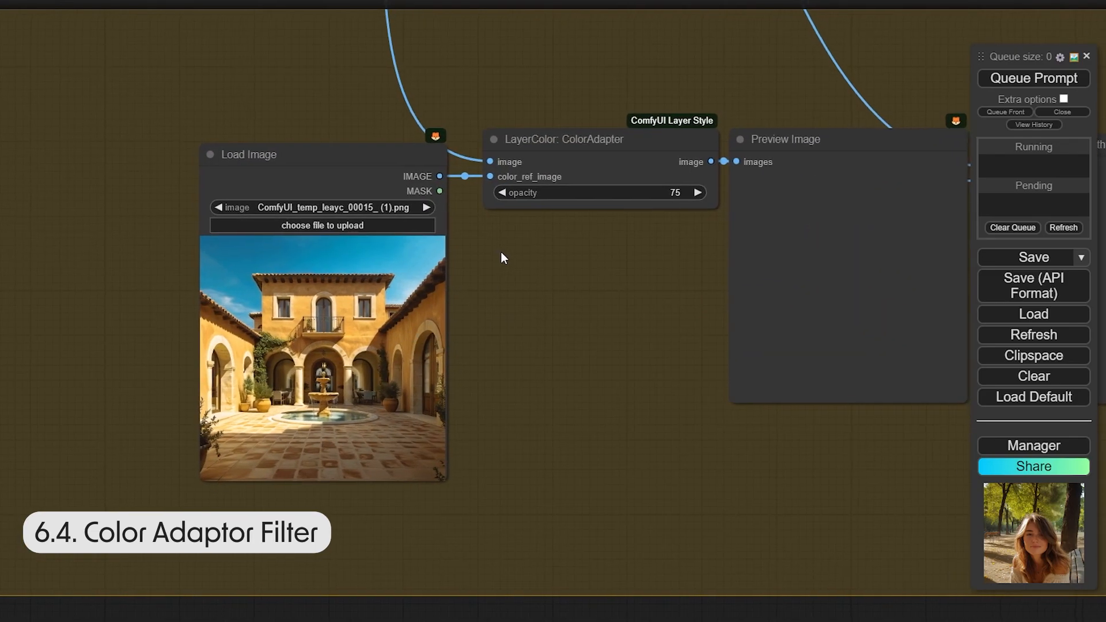
left_click_drag(500, 251, 500, 234)
key("ctrl+Return")
left_click_drag(655, 314, 490, 330)
left_click_drag(730, 336, 678, 332)
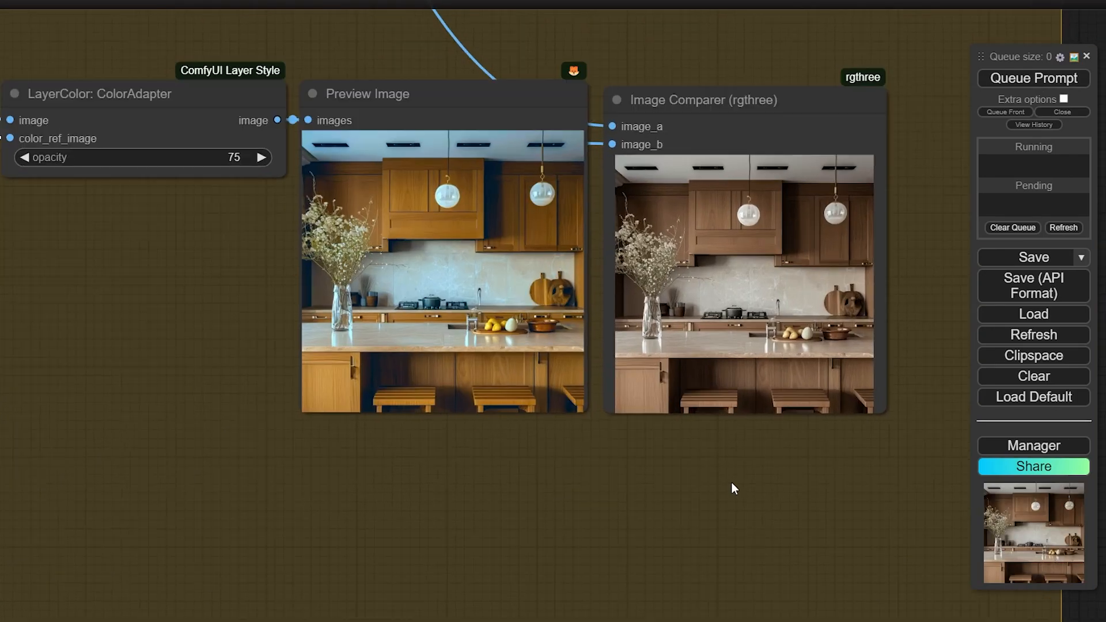
Compare the colour-adapted kitchen result with the original in the Image Comparer
left_click_drag(732, 482, 624, 537)
scroll(726, 384, "up", 4)
left_click(726, 383)
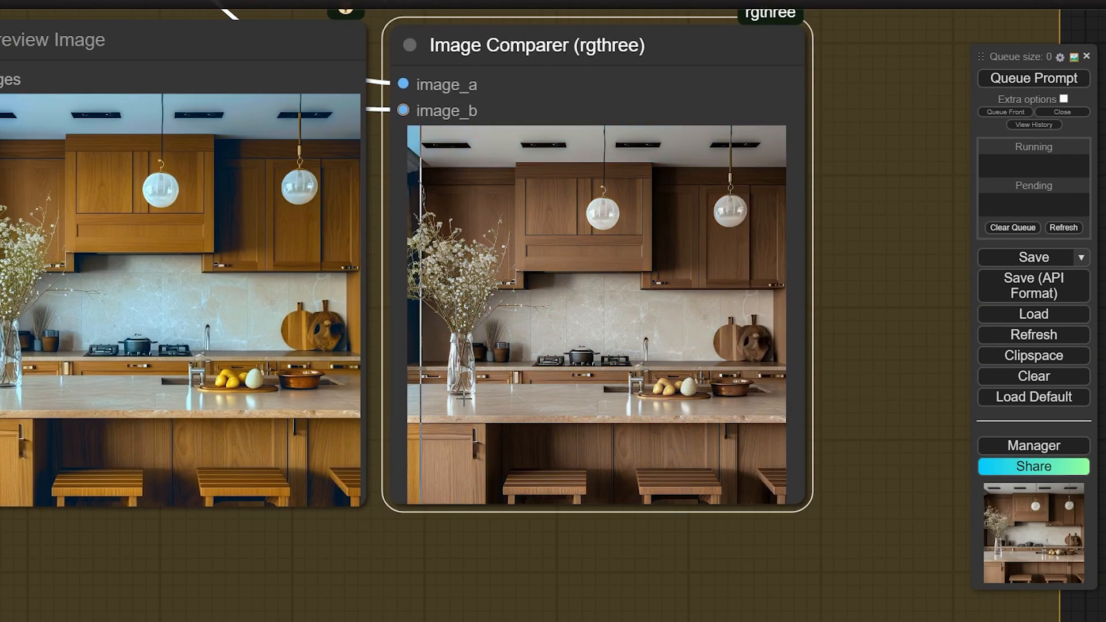
scroll(498, 405, "down", 3)
left_click_drag(307, 529, 640, 487)
scroll(640, 487, "down", 3)
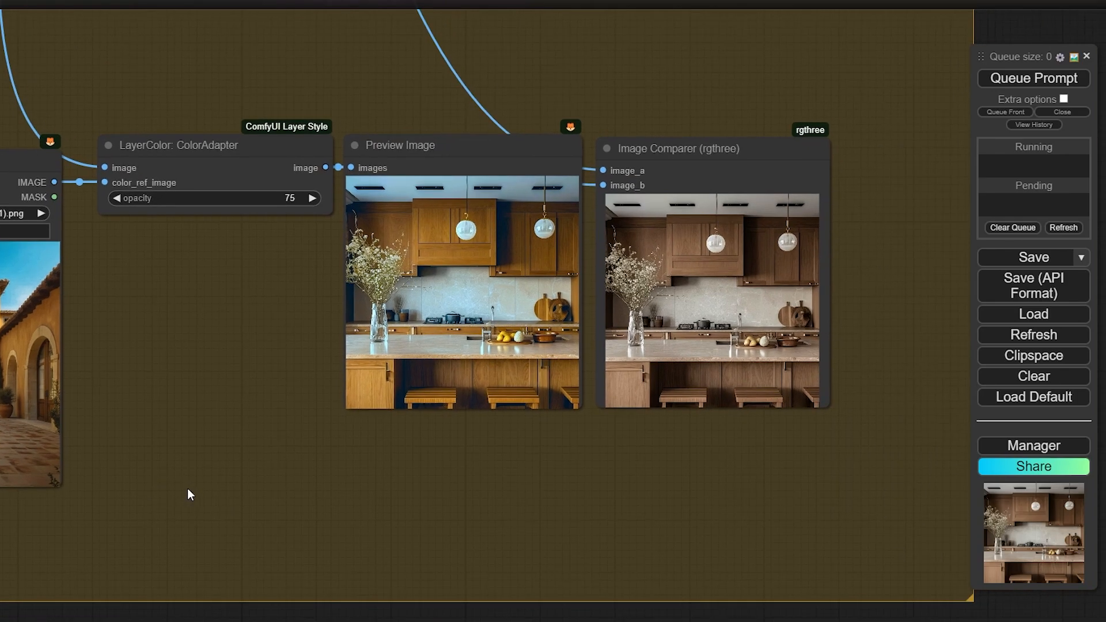
scroll(775, 346, "up", 4)
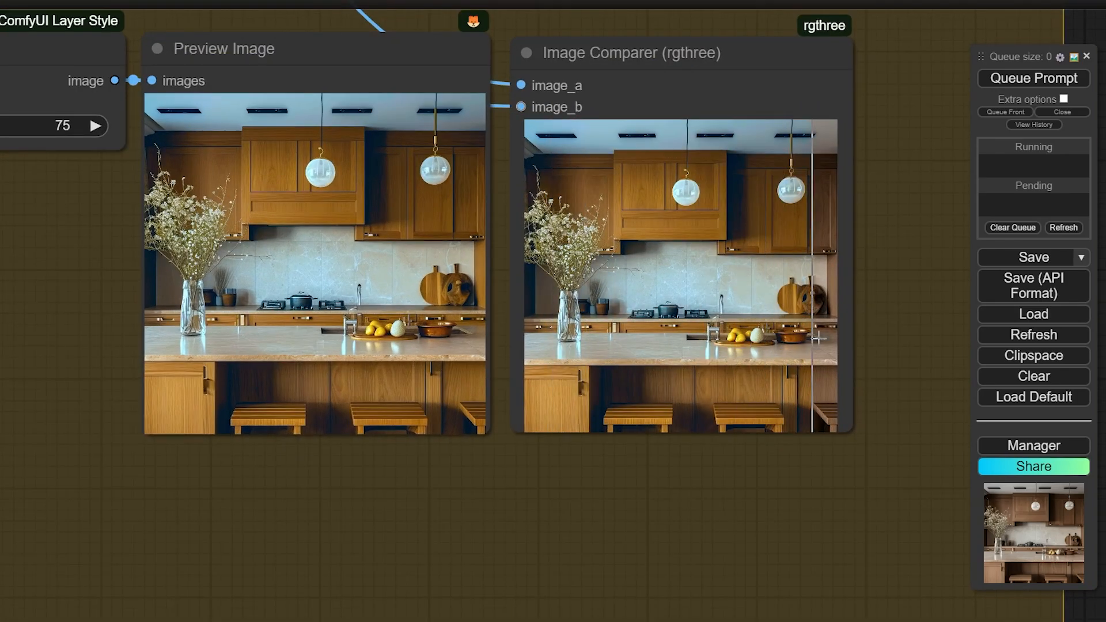
scroll(818, 339, "down", 3)
Load the orange room illustration as the colour reference and rerun
left_click_drag(460, 407, 558, 384)
left_click(72, 221)
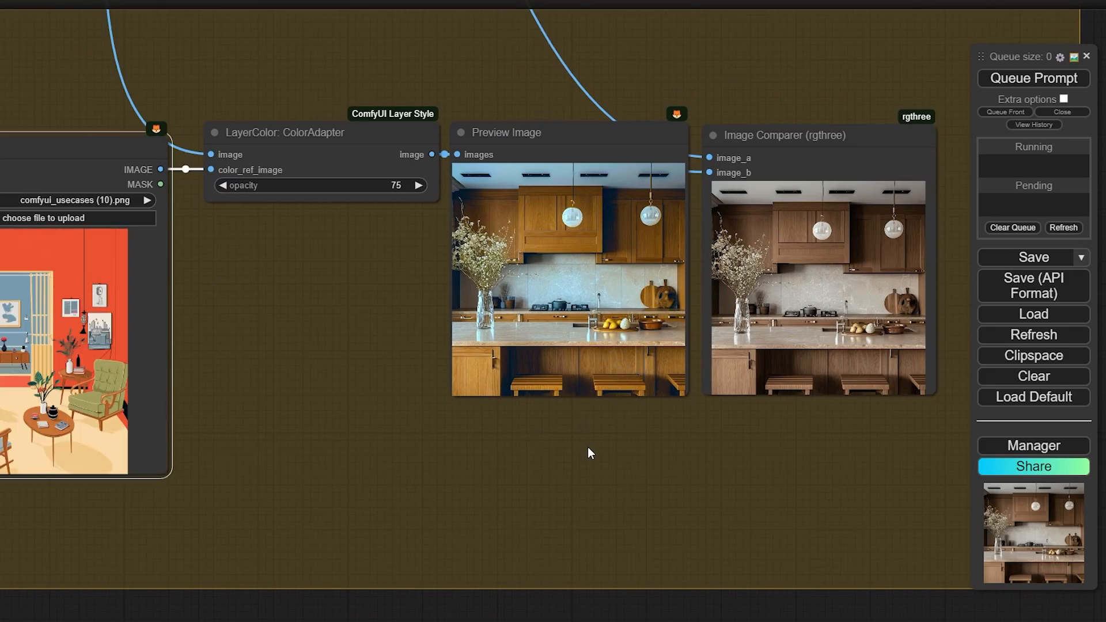
left_click(606, 455)
left_click(1037, 81)
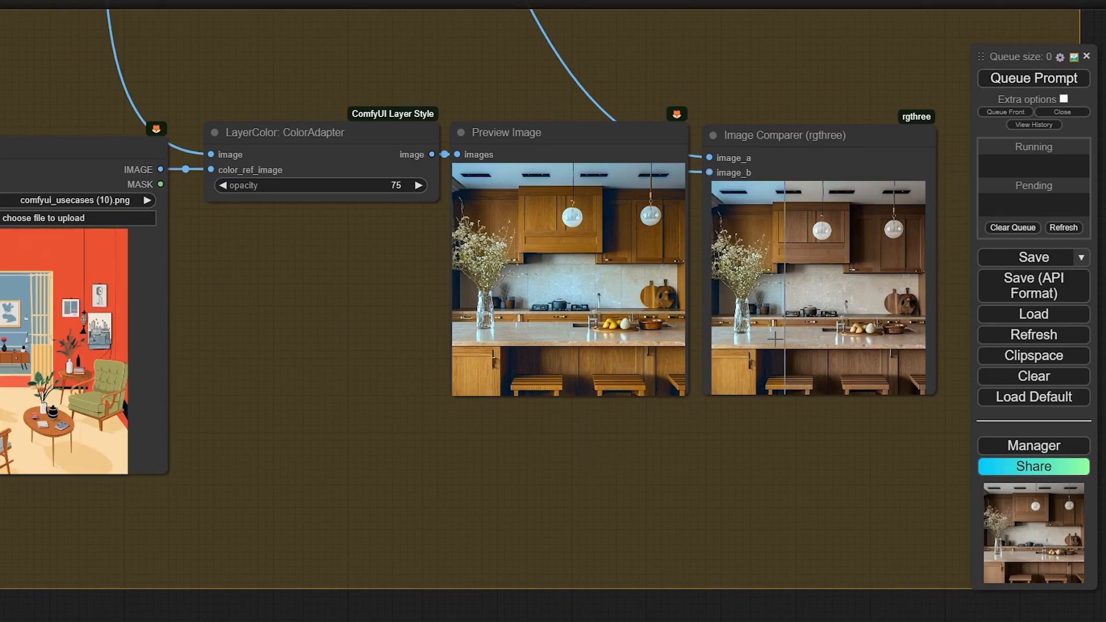
Lower ColorAdapter opacity to 33, rerun, and inspect the milder warm tint
left_click_drag(578, 482, 525, 483)
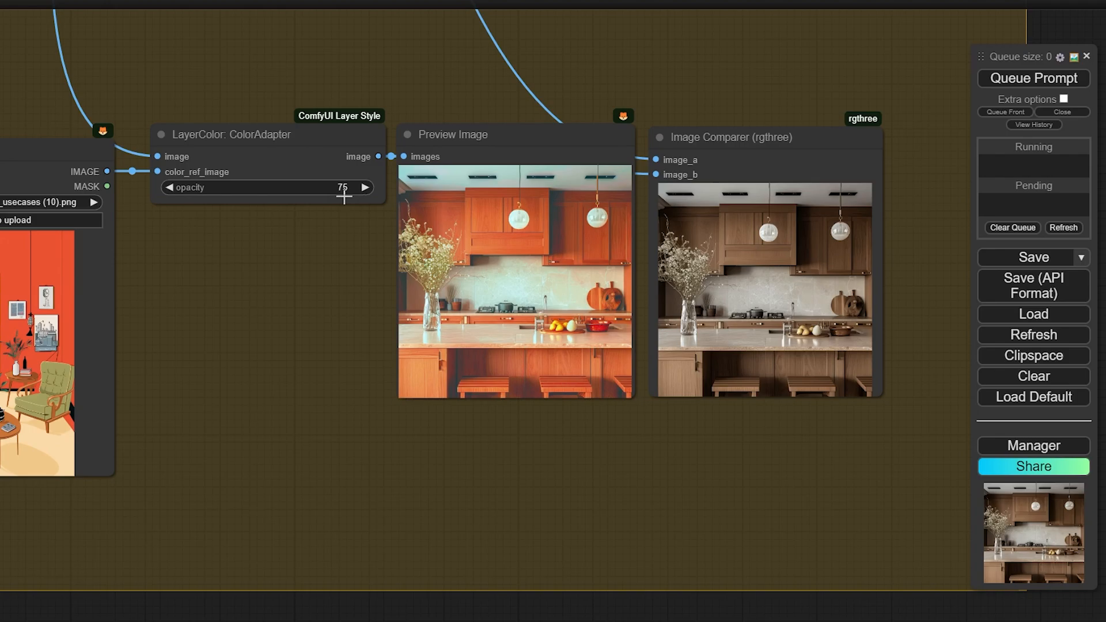
left_click_drag(343, 188, 299, 184)
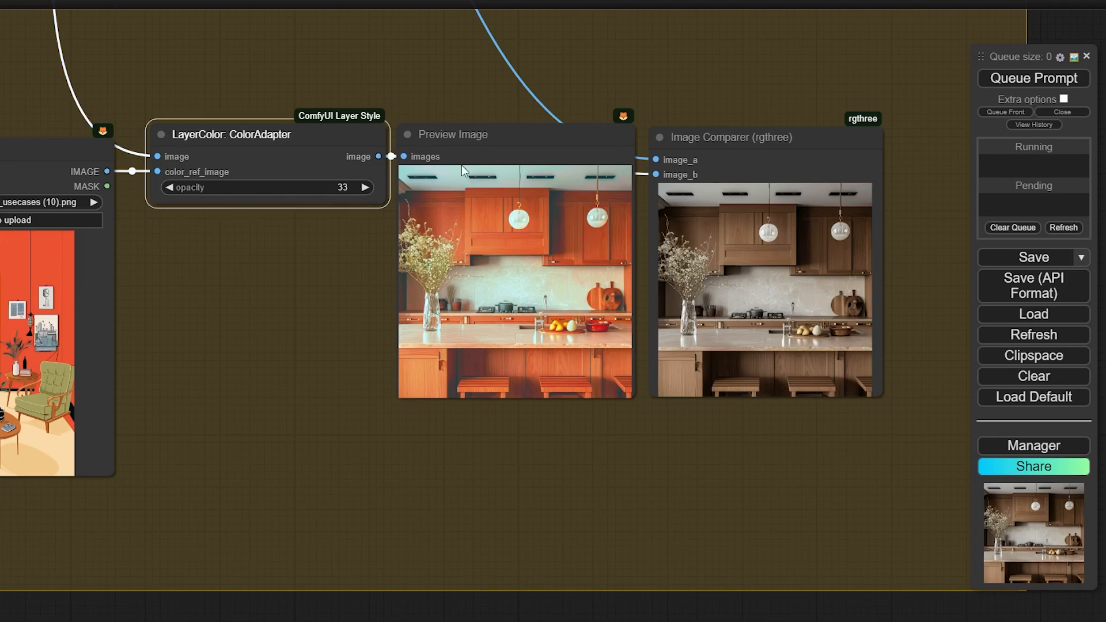
left_click(1037, 78)
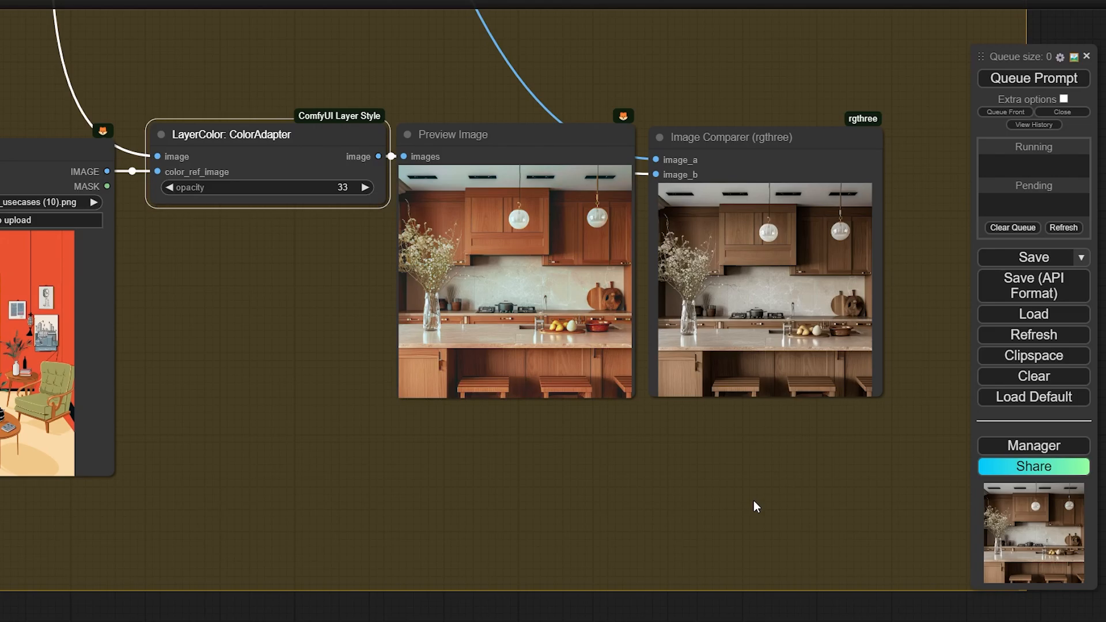
scroll(761, 495, "up", 4)
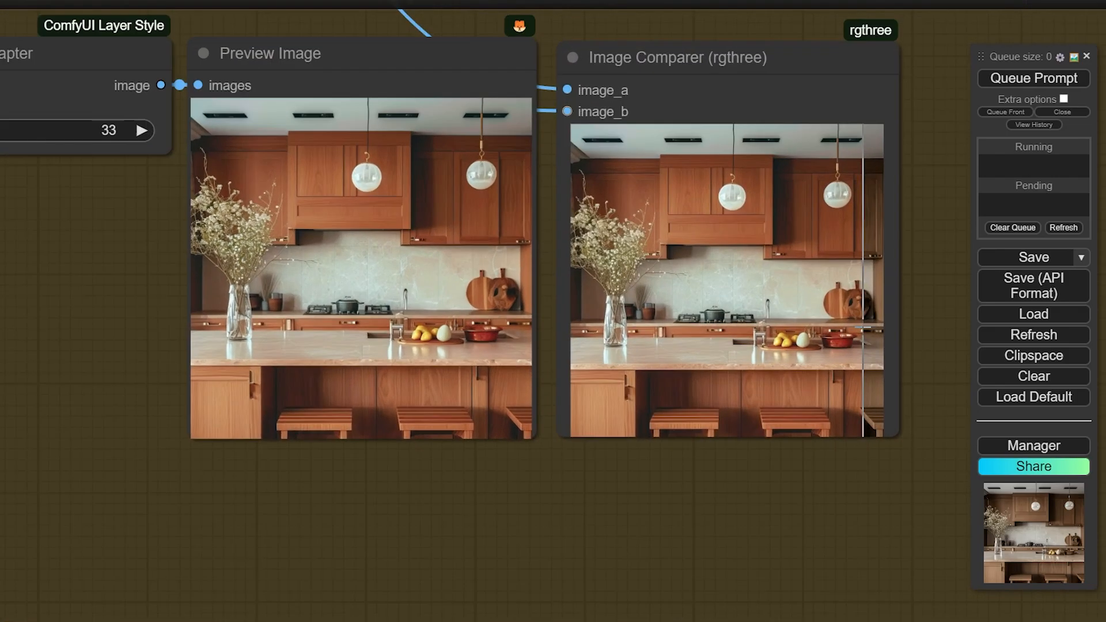
scroll(870, 327, "up", 3)
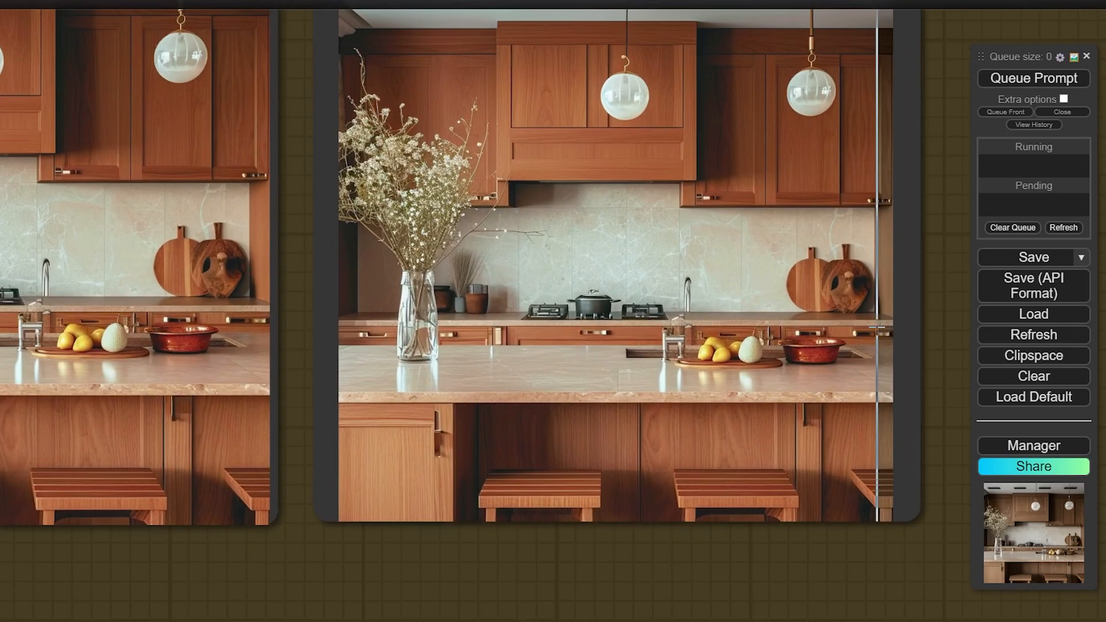
scroll(877, 327, "down", 4)
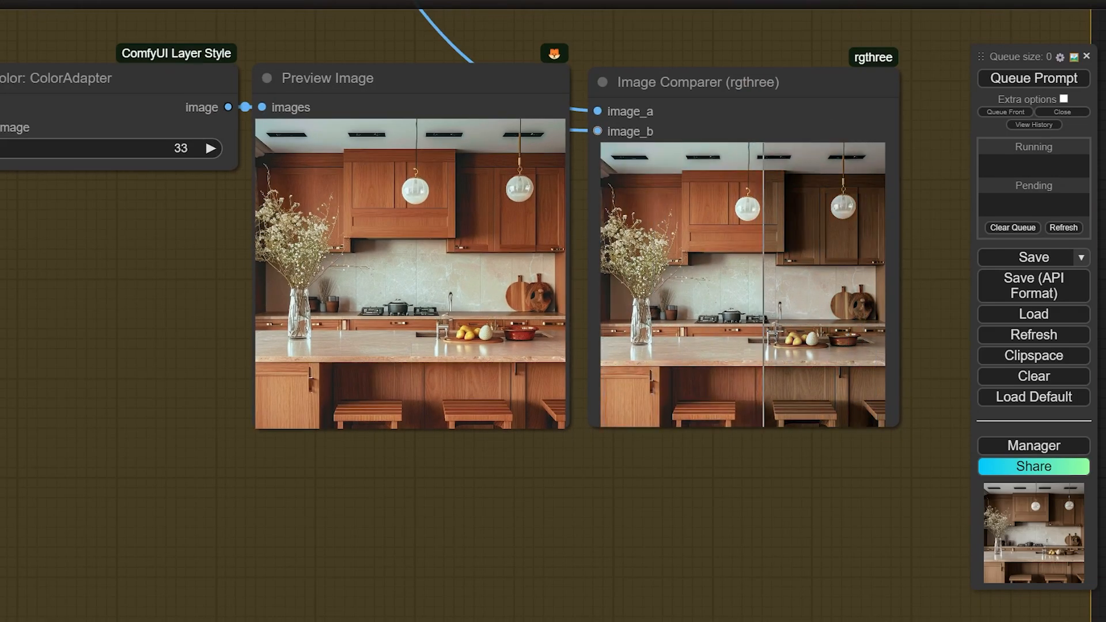
scroll(824, 327, "down", 7)
left_click(821, 326)
left_click_drag(779, 152, 750, 191)
Bypass the four ColorAdapter nodes at the bottom of the Image Filters area
scroll(738, 230, "down", 6)
double_click(741, 221)
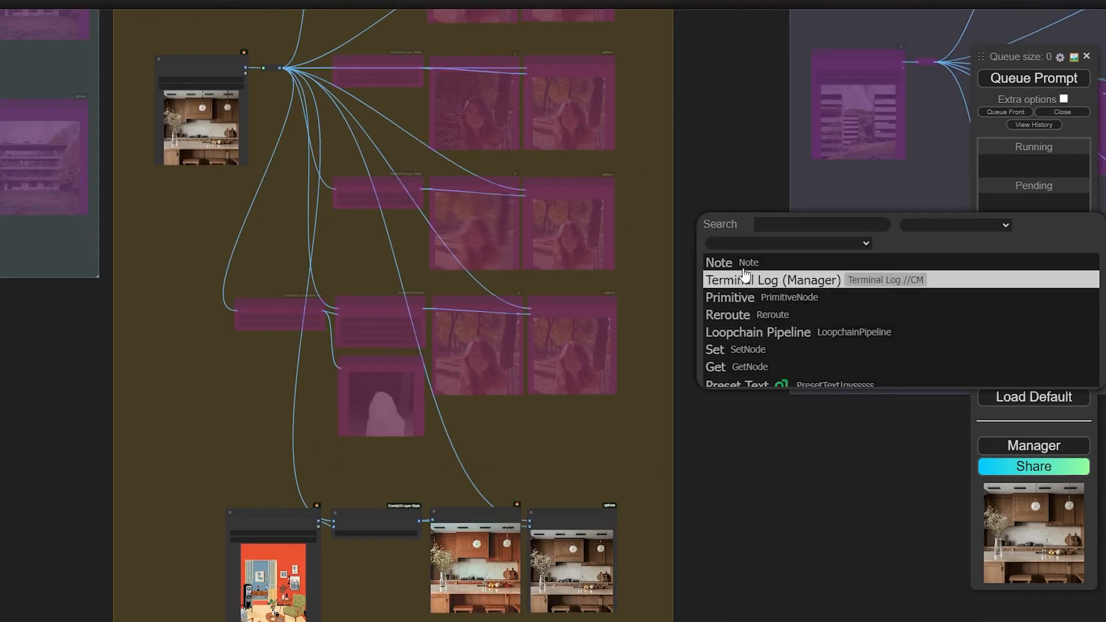
scroll(483, 400, "down", 2)
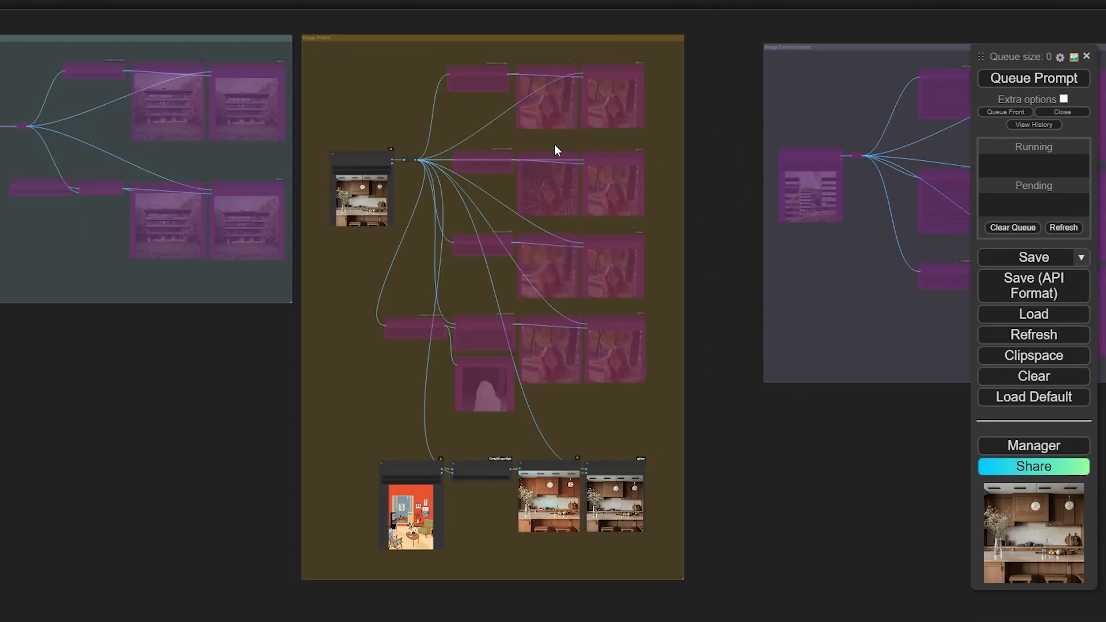
left_click_drag(743, 277, 564, 209)
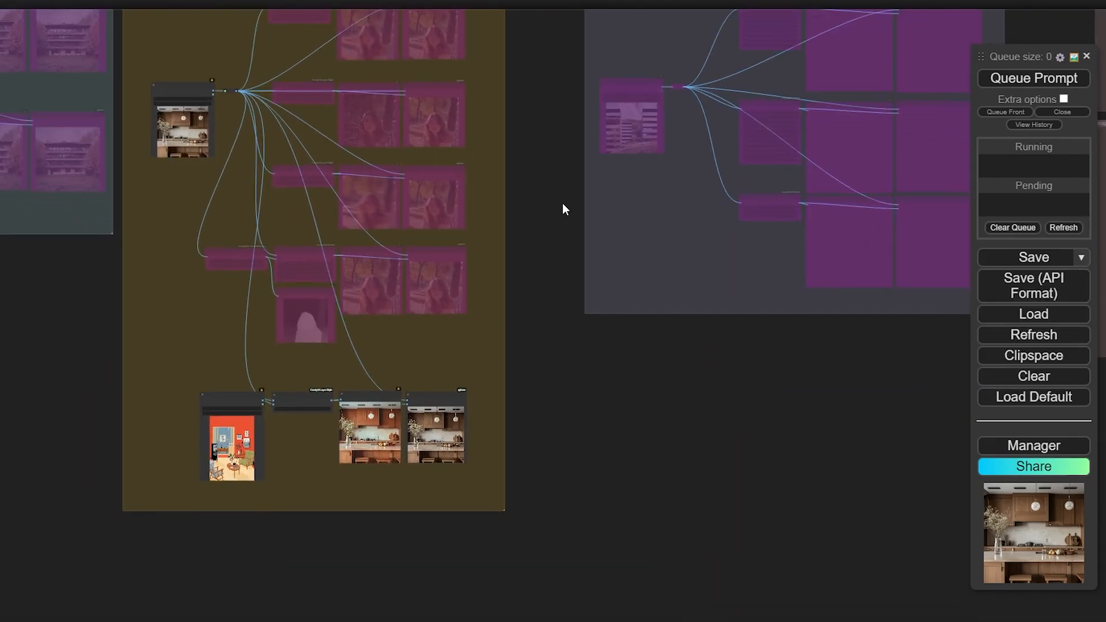
left_click_drag(599, 400, 424, 476)
left_click_drag(400, 540, 106, 434)
key("ctrl+b")
Un-bypass the Image Enhancements nodes and bring Image Filter Adjustments (brightness -0.08, contrast 1.16) into view
left_click_drag(798, 400, 337, 94)
key("ctrl+b")
scroll(469, 114, "up", 8)
left_click_drag(453, 259, 424, 326)
scroll(539, 151, "up", 6)
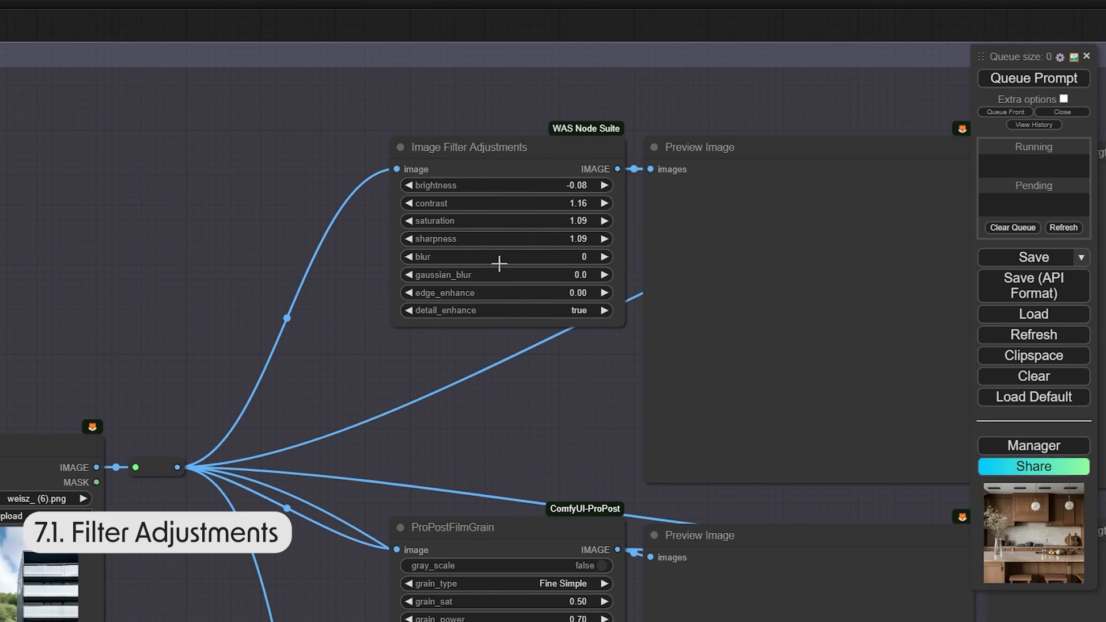
Pan down past the Filter Adjustments and Fine Simple film grain settings to ProPostApplyLUT
left_click_drag(491, 372, 486, 338)
left_click_drag(579, 384, 515, 368)
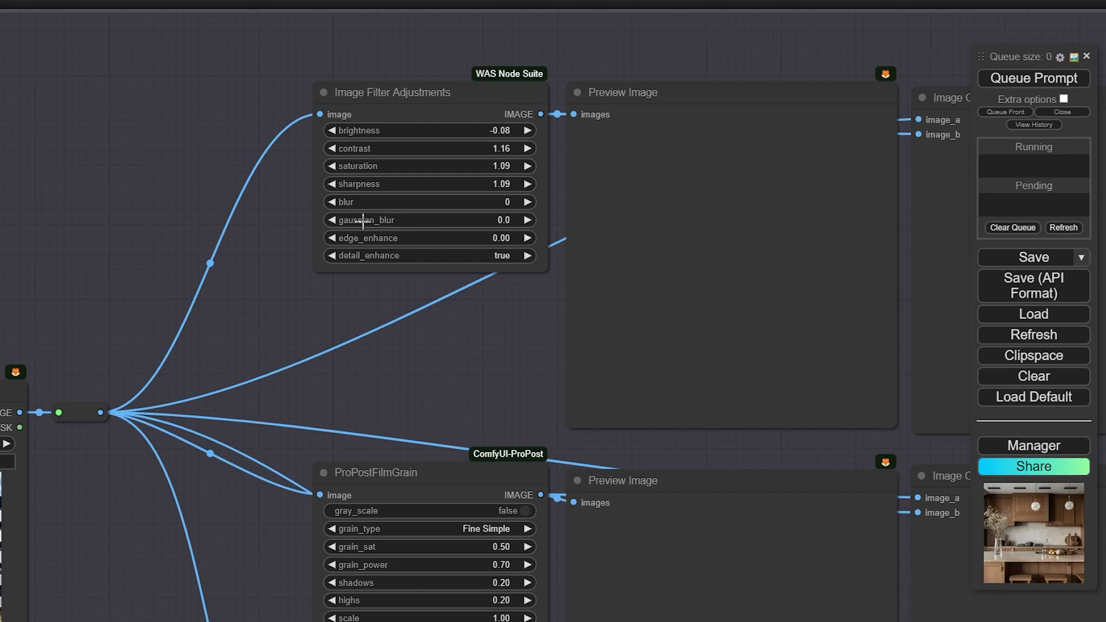
left_click_drag(476, 375, 495, 338)
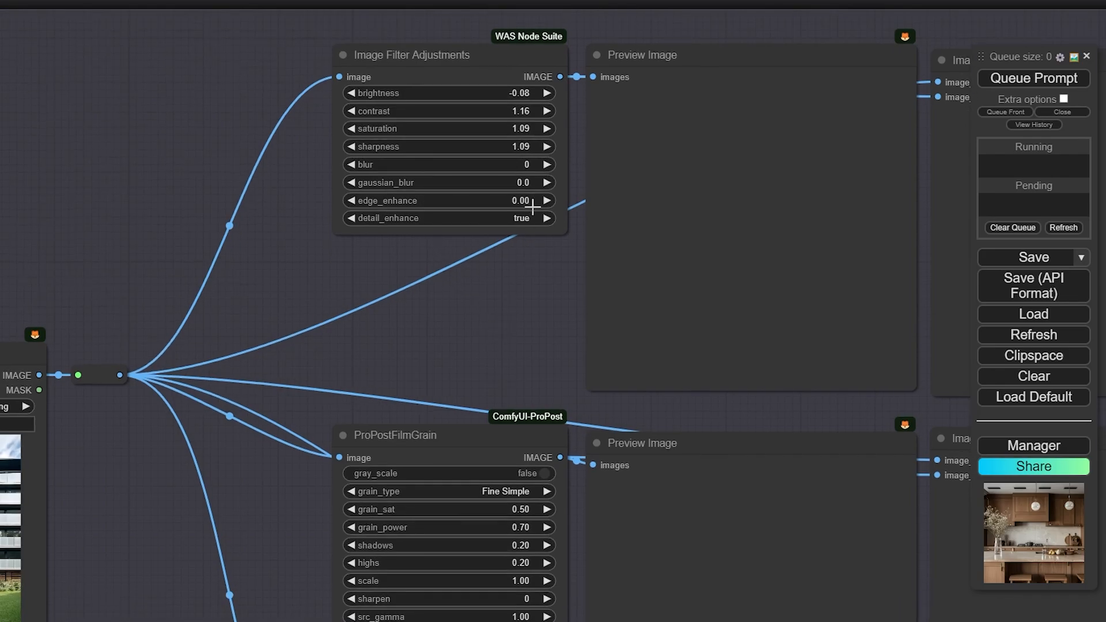
scroll(506, 306, "down", 4)
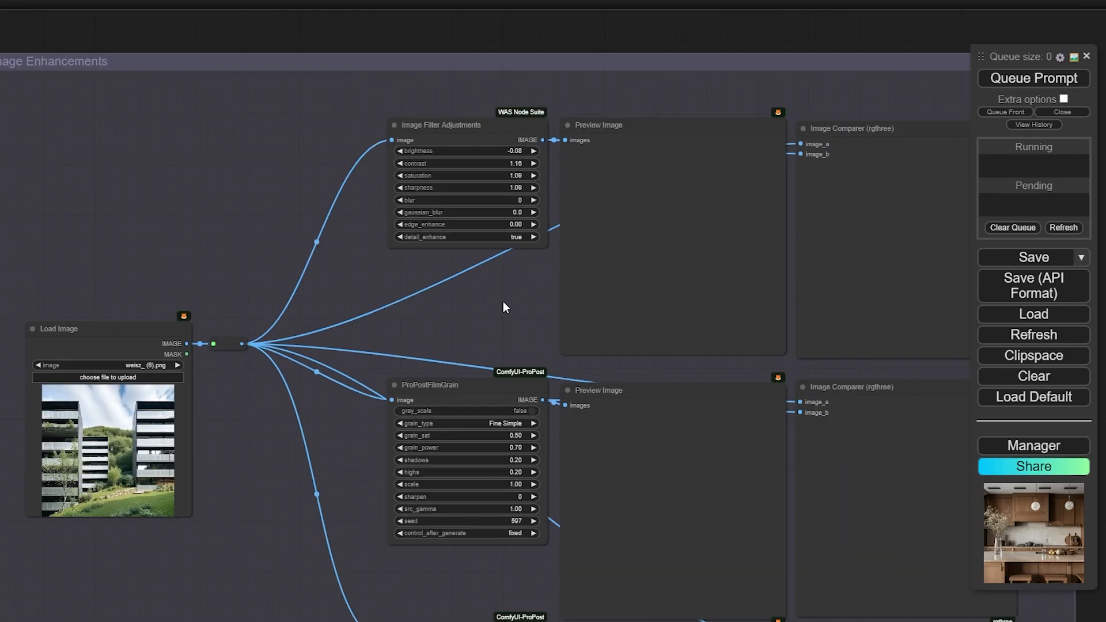
scroll(455, 346, "up", 4)
scroll(444, 198, "down", 2)
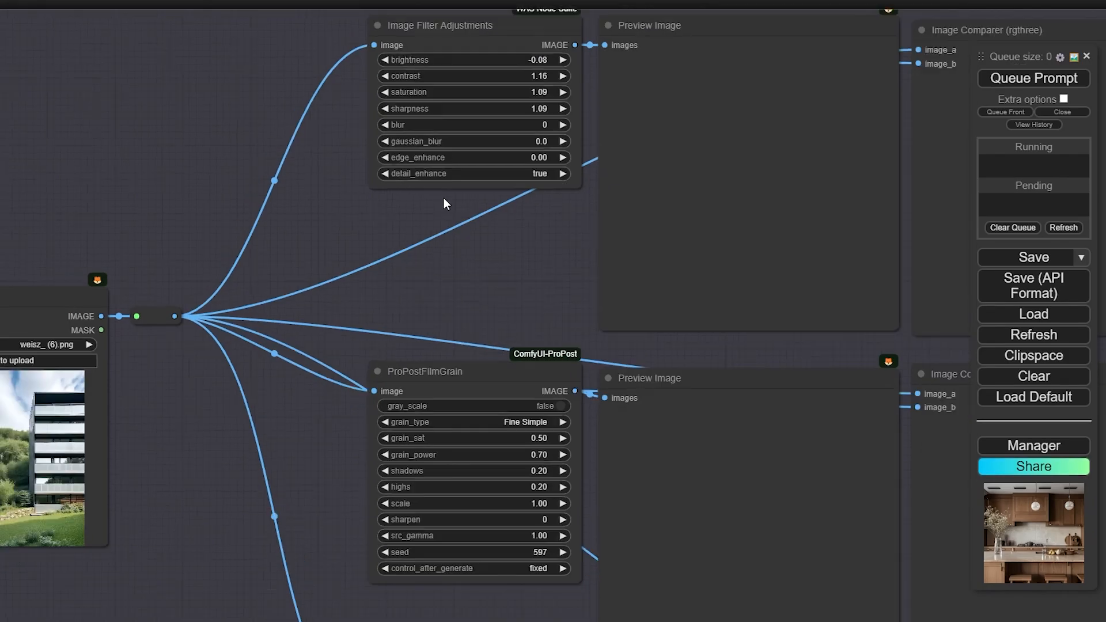
left_click_drag(478, 267, 437, 161)
scroll(352, 184, "down", 2)
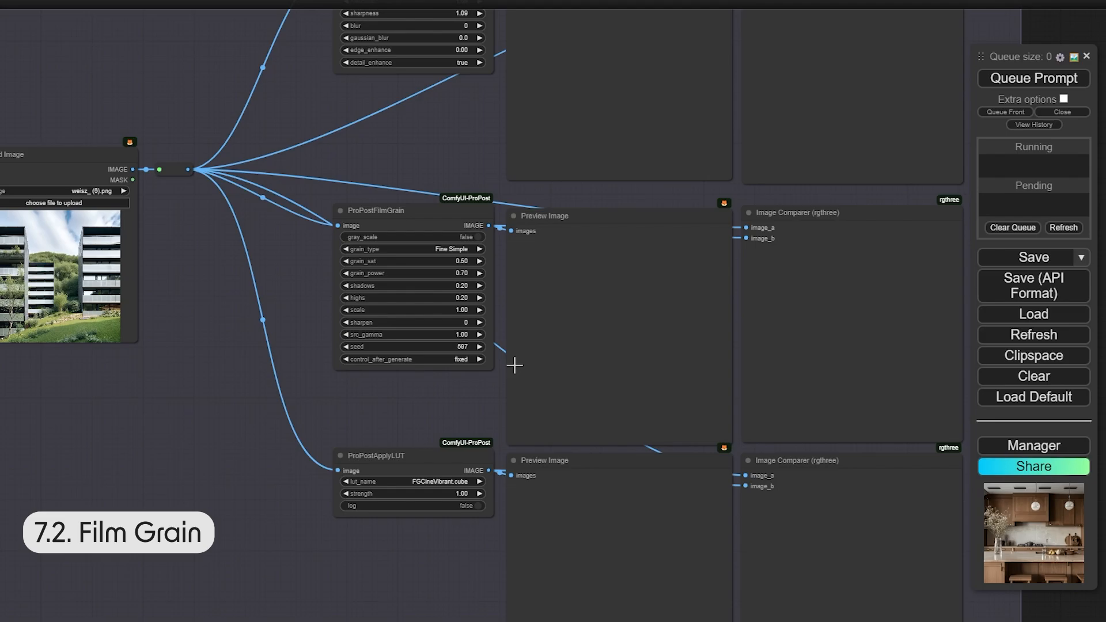
left_click_drag(475, 407, 453, 343)
scroll(408, 391, "up", 2)
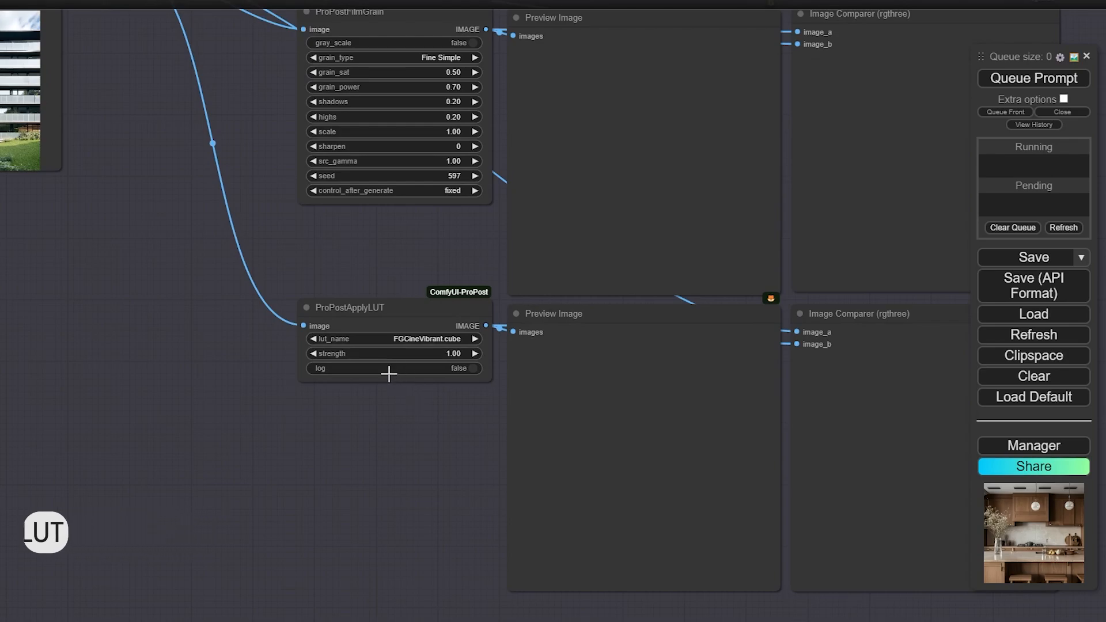
Set the ProPostApplyLUT node's lut_name to FGCineVibrant.cube
left_click(420, 338)
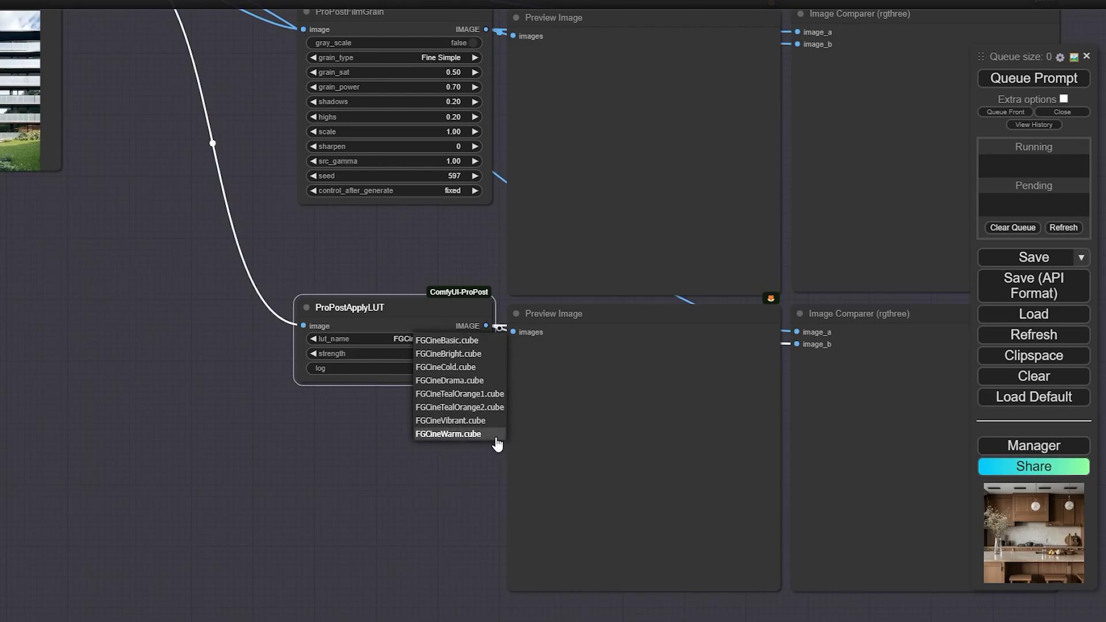
left_click(451, 420)
left_click(387, 475)
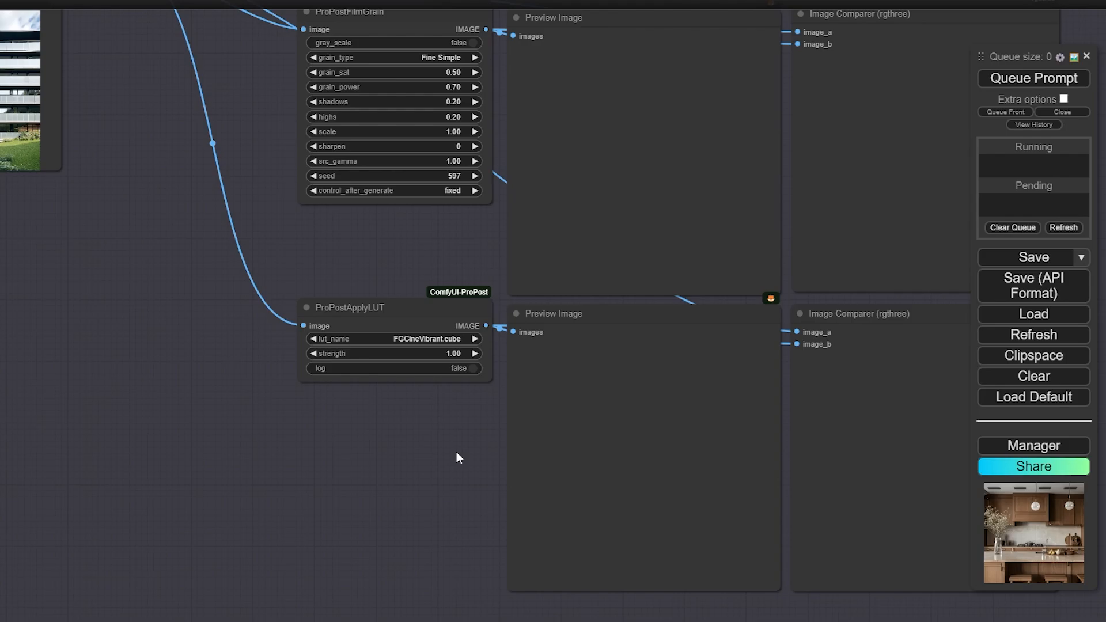
Queue the Image Enhancements workflow and view the processed building previews for film grain and LUT
left_click_drag(299, 271, 295, 313)
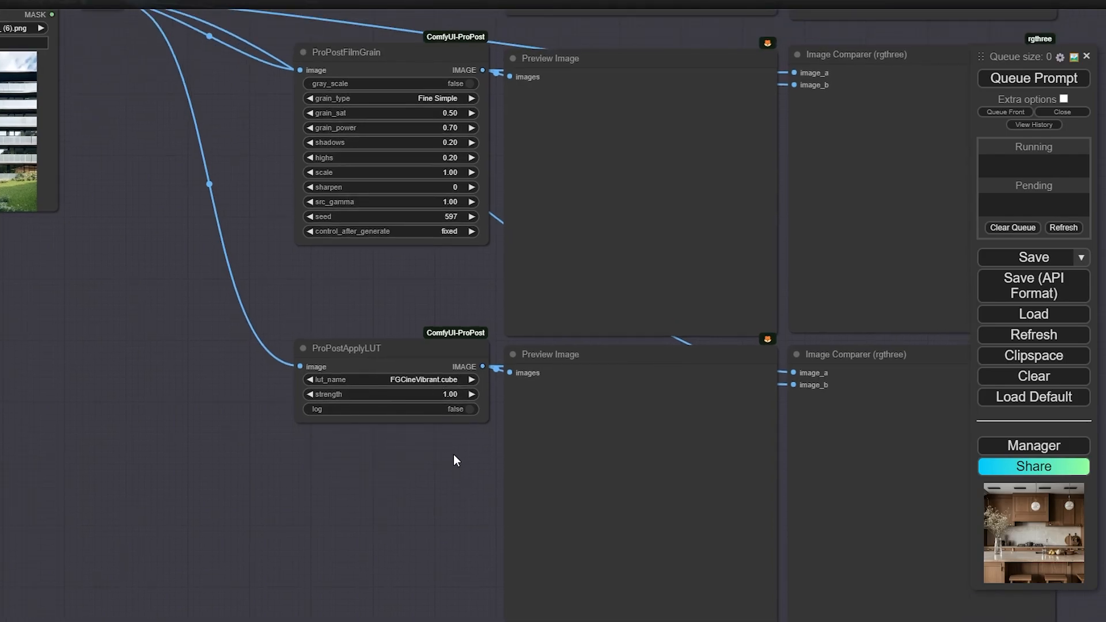
left_click_drag(411, 309, 418, 483)
scroll(413, 410, "down", 2)
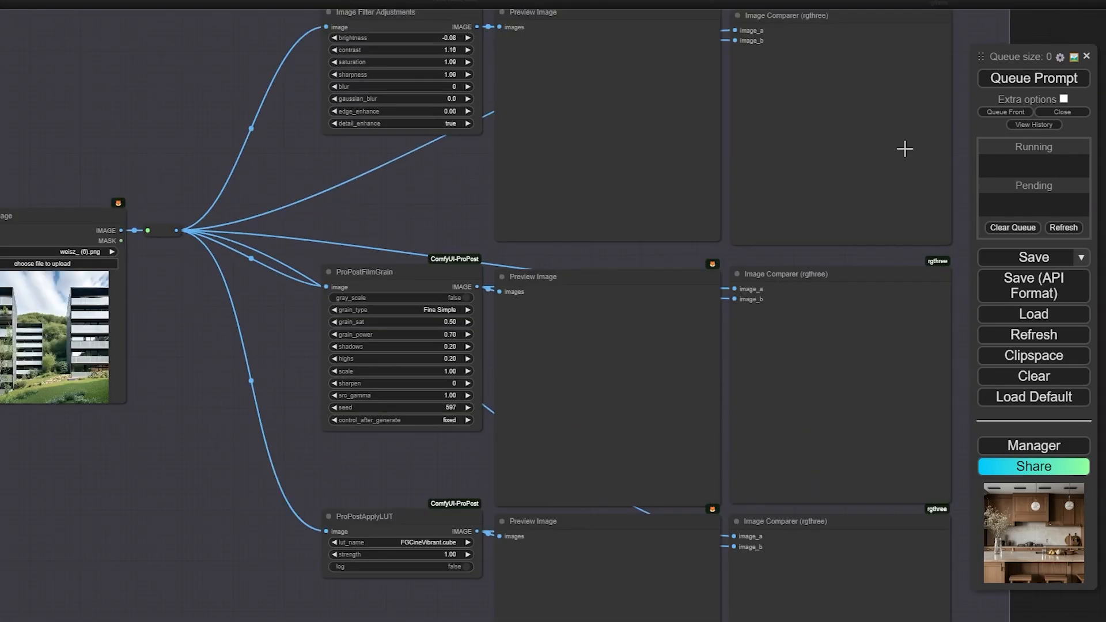
left_click(1022, 79)
scroll(570, 283, "down", 2)
left_click_drag(325, 390, 311, 379)
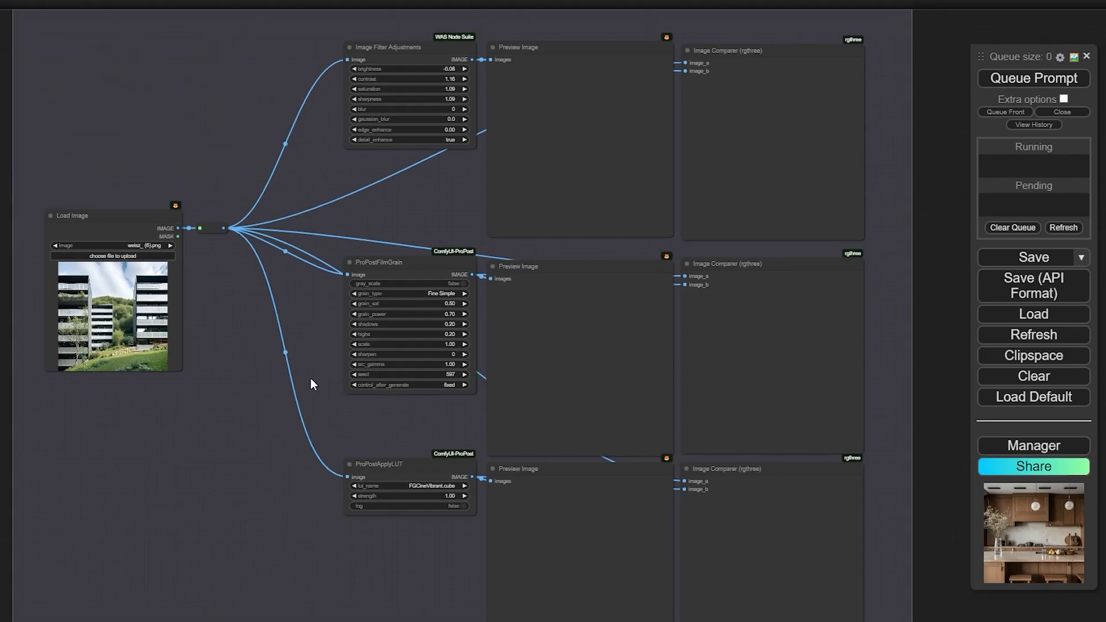
left_click_drag(460, 191, 406, 234)
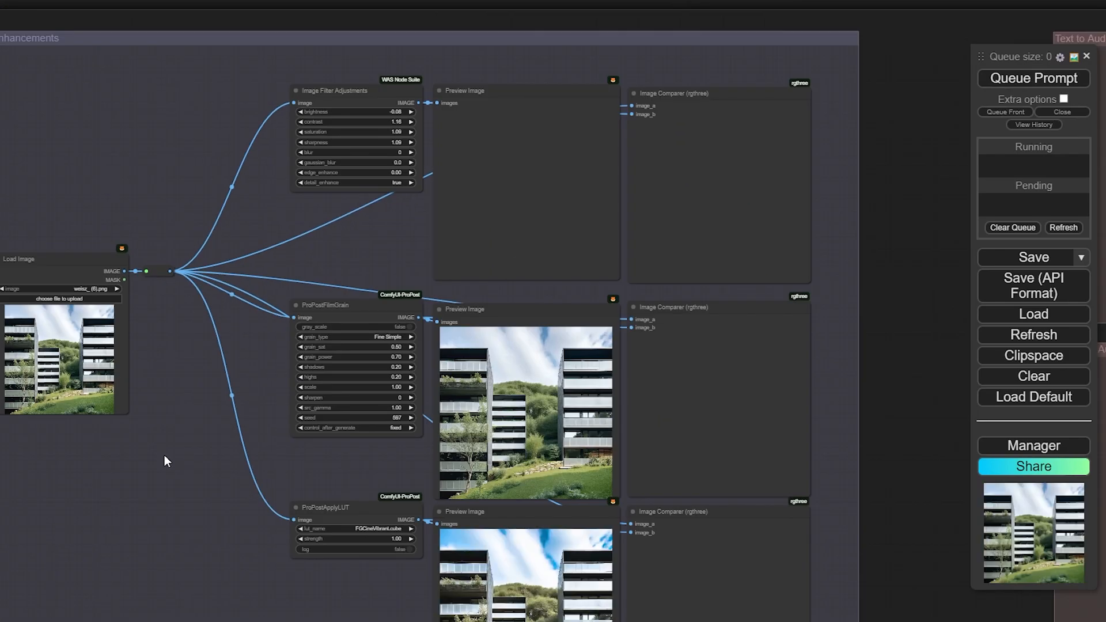
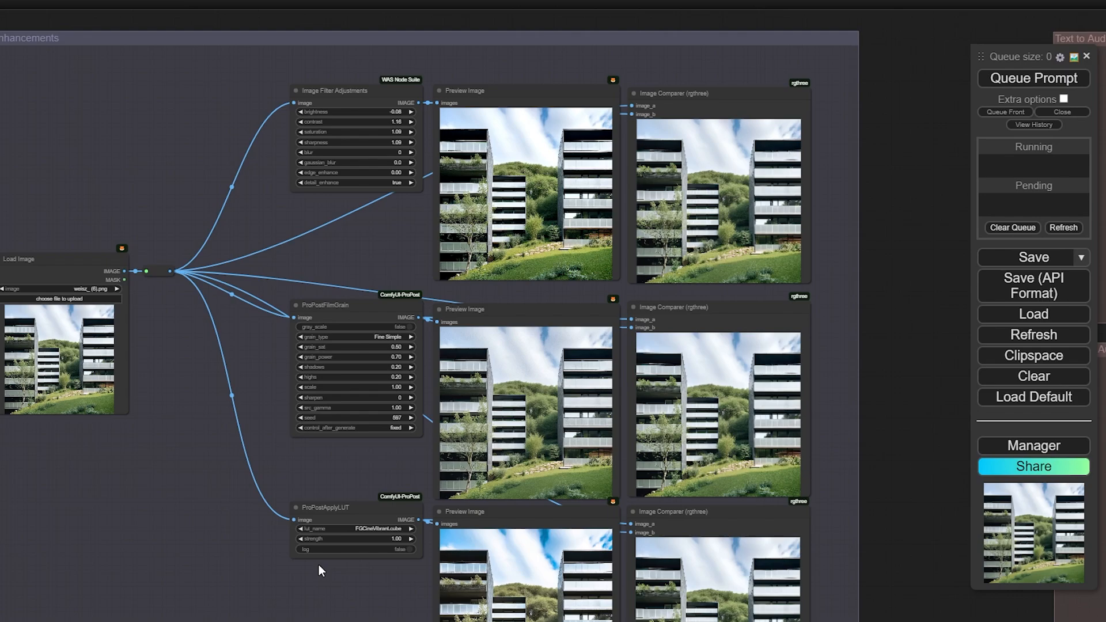
Pan and zoom to inspect the top image comparison of the LUT-processed building
left_click_drag(332, 558, 320, 514)
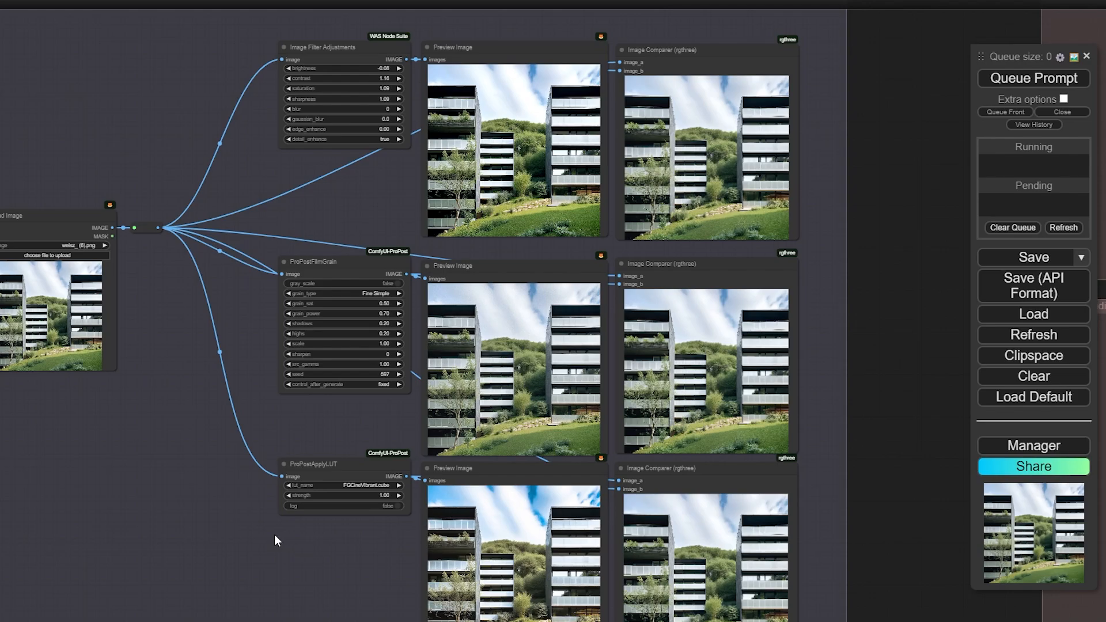
scroll(369, 200, "up", 3)
left_click_drag(366, 206, 225, 313)
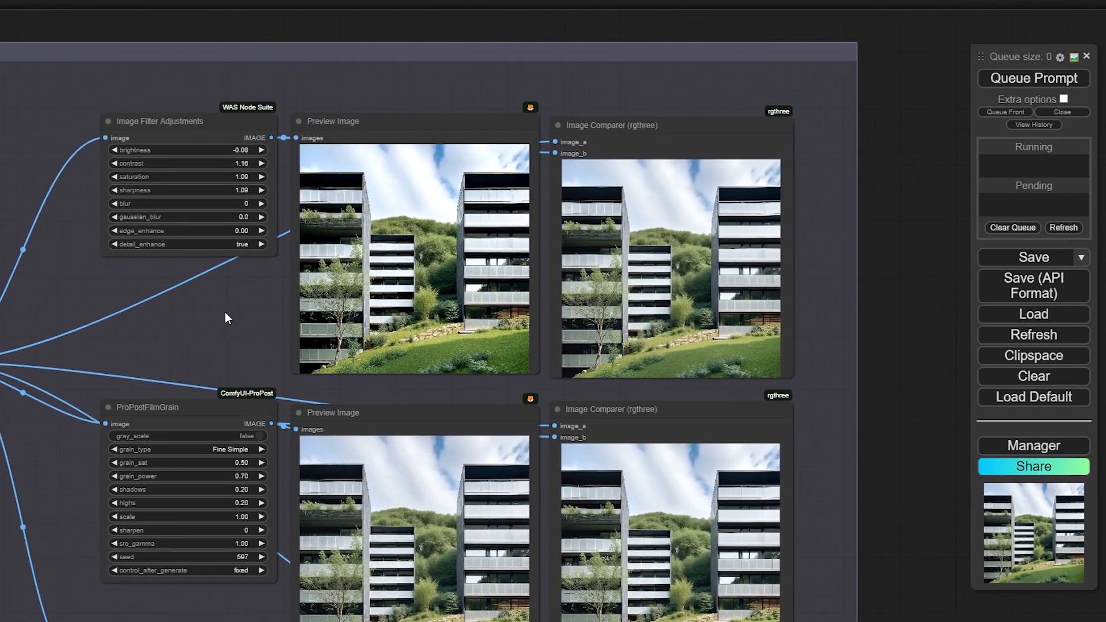
scroll(225, 312, "up", 2)
scroll(861, 318, "up", 2)
left_click_drag(860, 317, 752, 330)
scroll(752, 330, "up", 2)
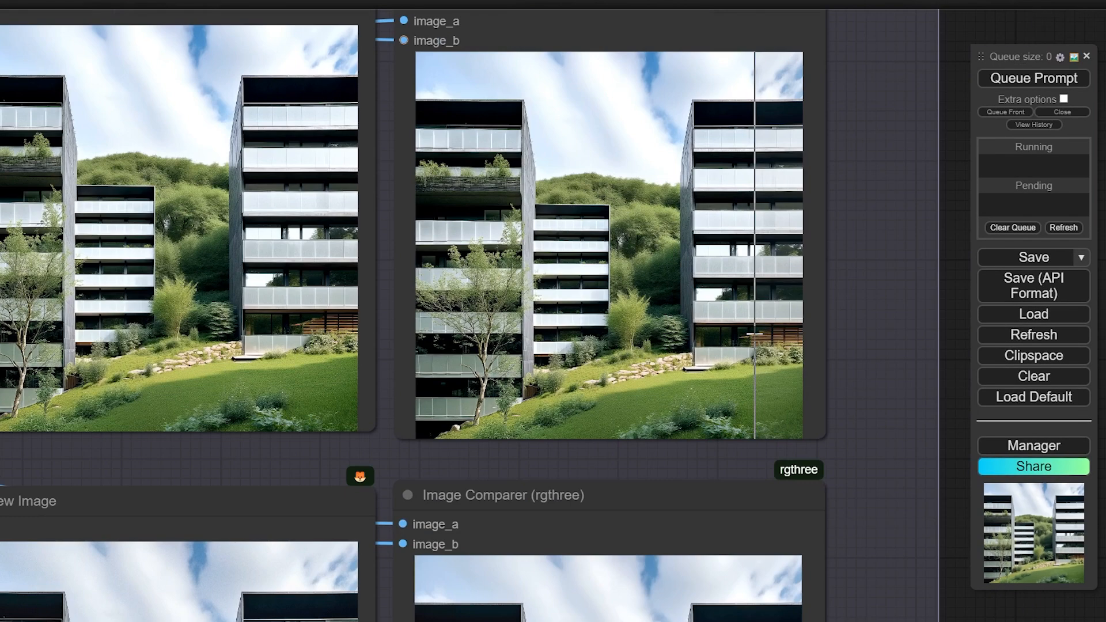
scroll(751, 330, "down", 1)
scroll(752, 331, "down", 1)
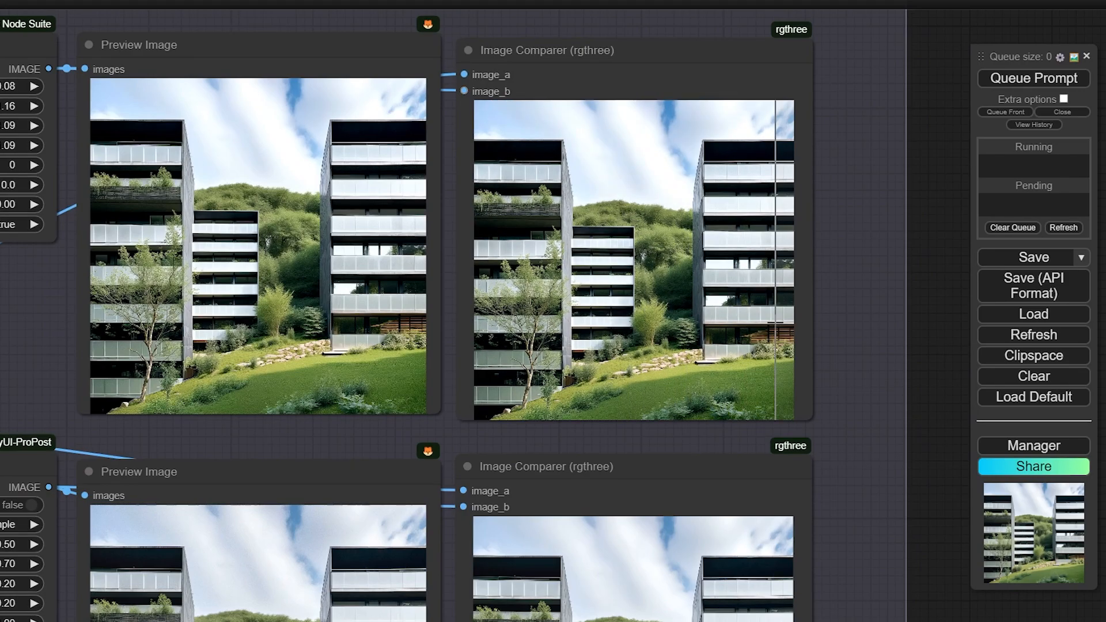
scroll(760, 306, "up", 3)
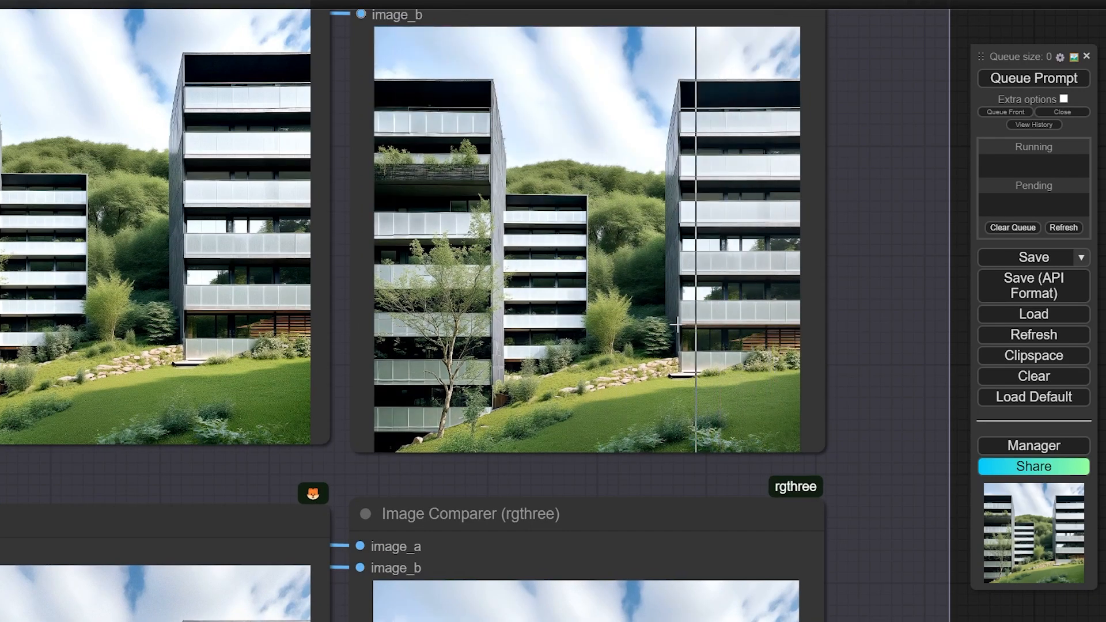
scroll(865, 363, "down", 3)
scroll(864, 363, "up", 2)
scroll(807, 313, "down", 2)
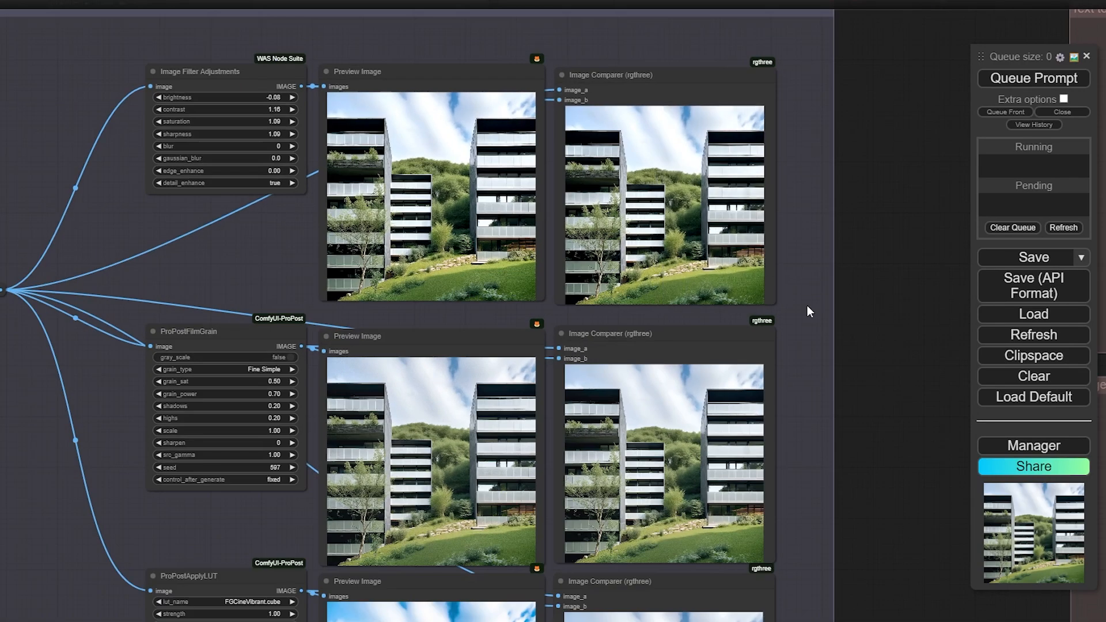
scroll(845, 258, "up", 1)
scroll(845, 258, "up", 5)
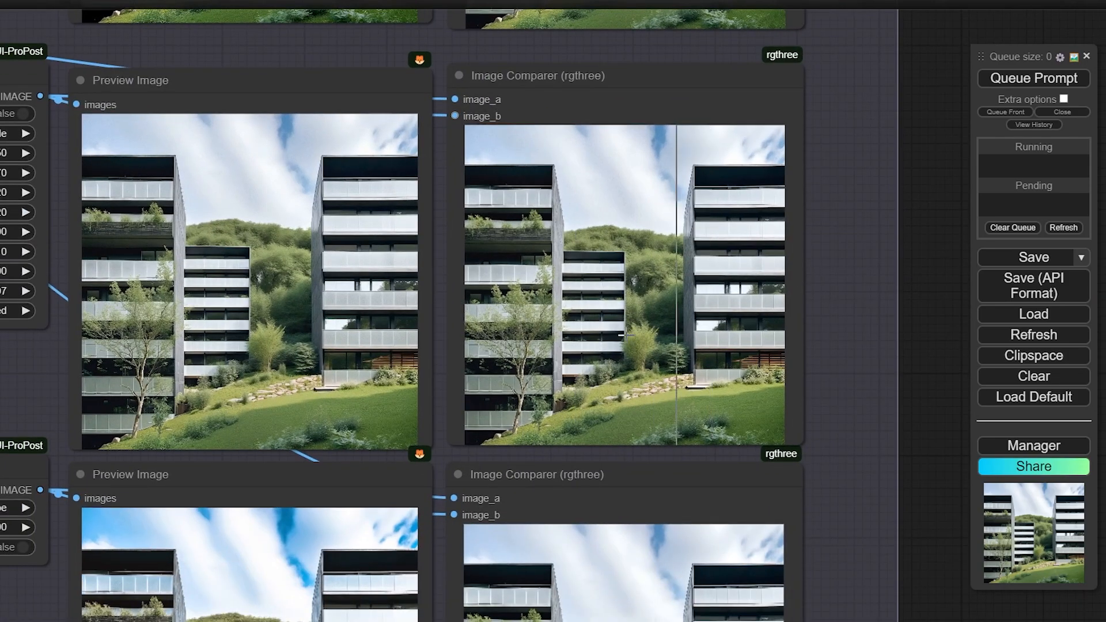
scroll(591, 347, "up", 6)
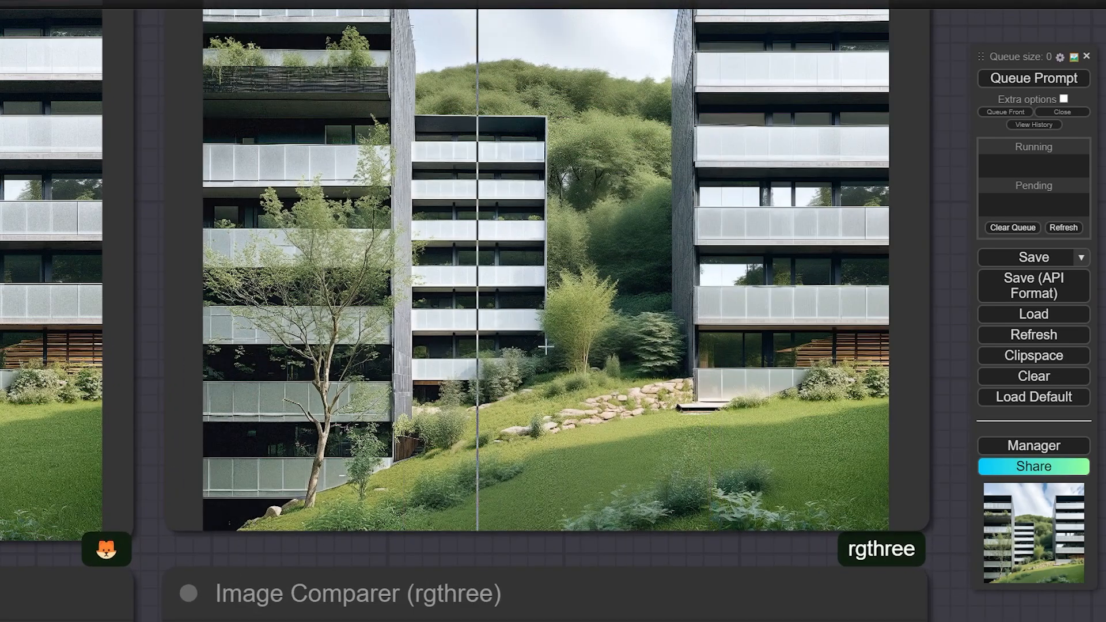
scroll(664, 288, "down", 2)
scroll(432, 210, "up", 4)
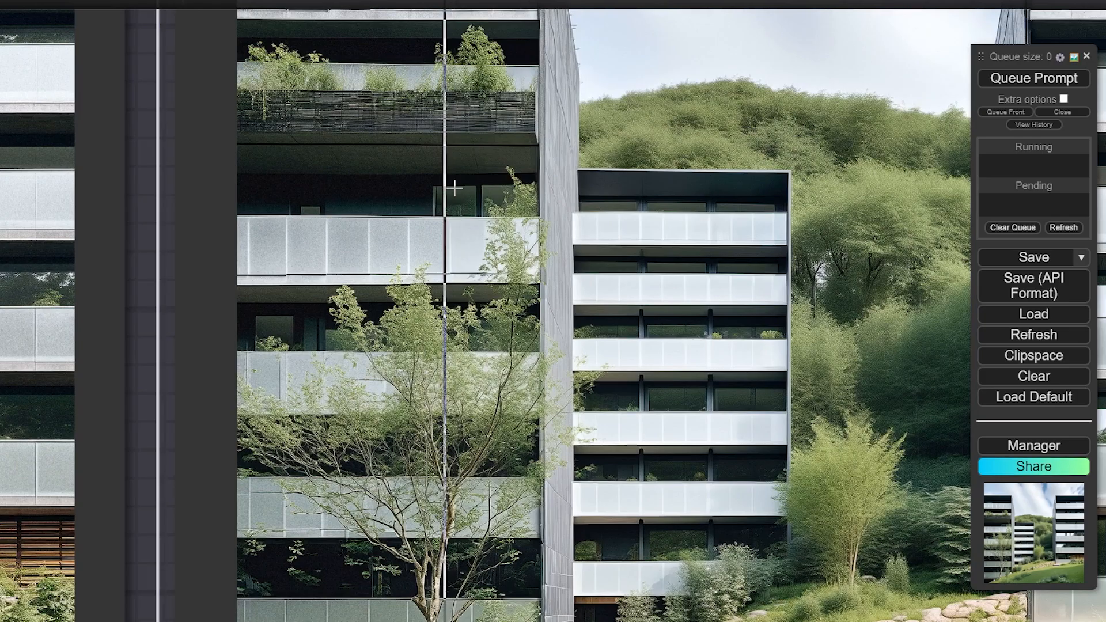
scroll(299, 162, "up", 4)
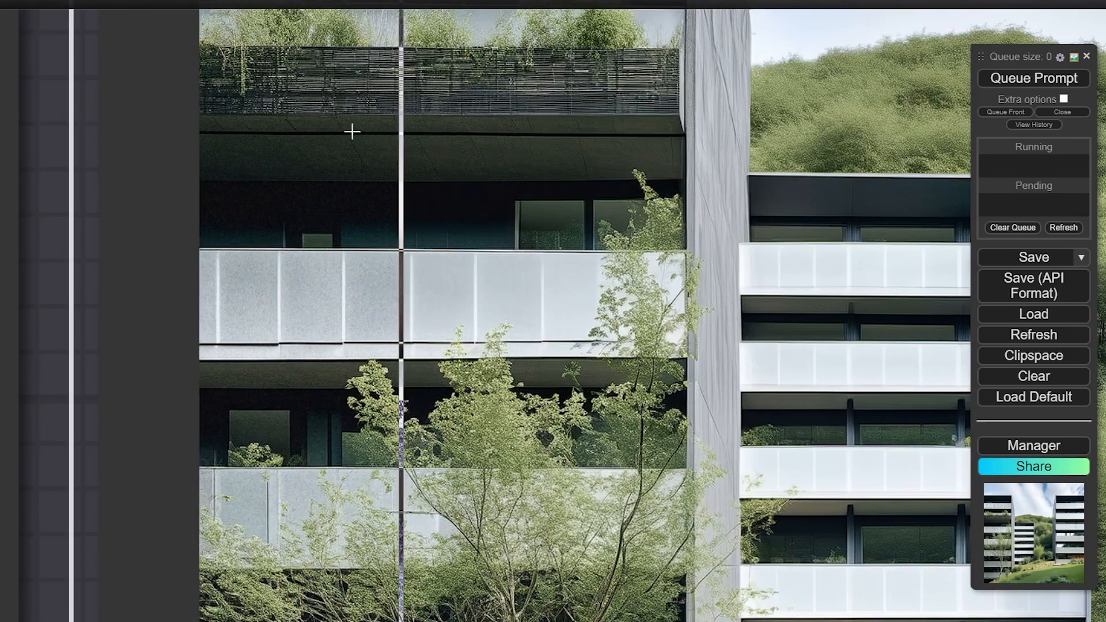
scroll(351, 129, "up", 3)
scroll(373, 152, "down", 8)
scroll(908, 128, "up", 4)
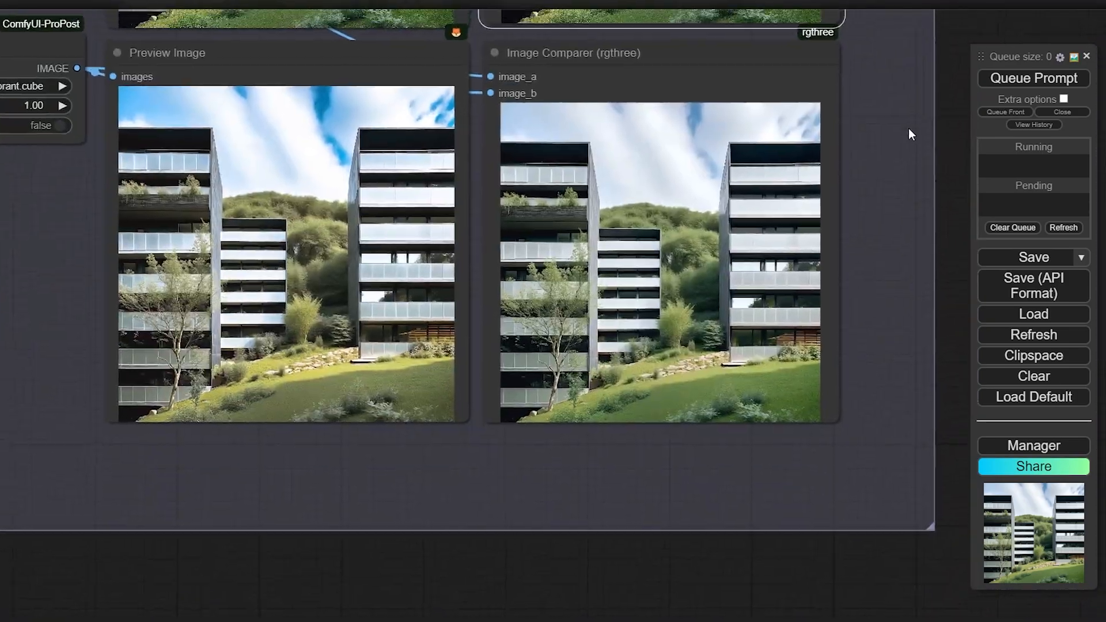
scroll(891, 190, "up", 5)
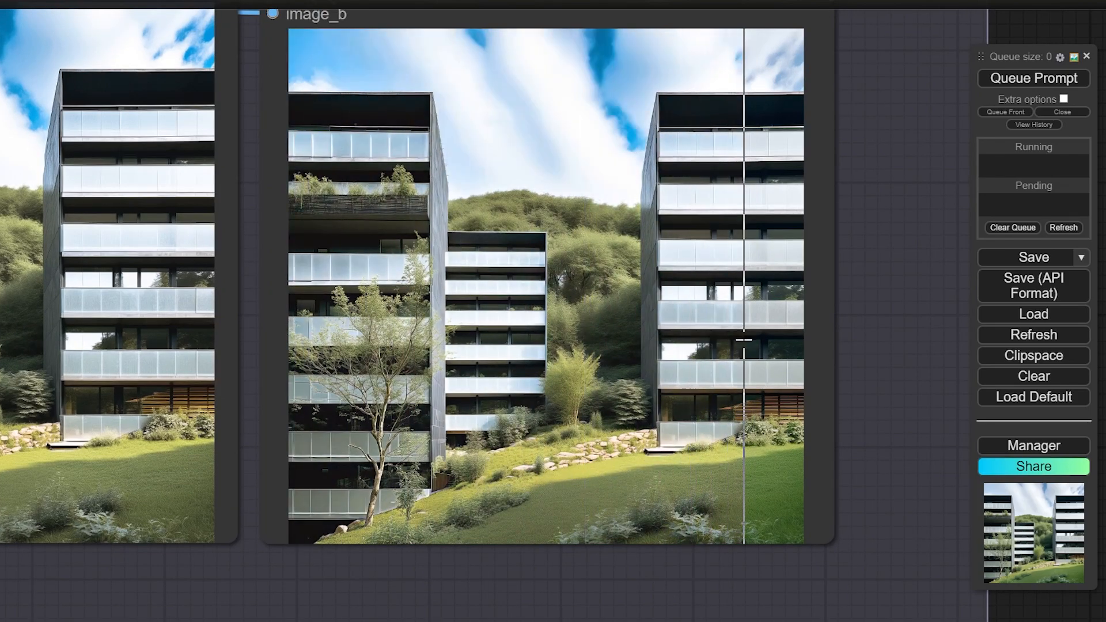
scroll(744, 338, "down", 2)
scroll(744, 340, "down", 1)
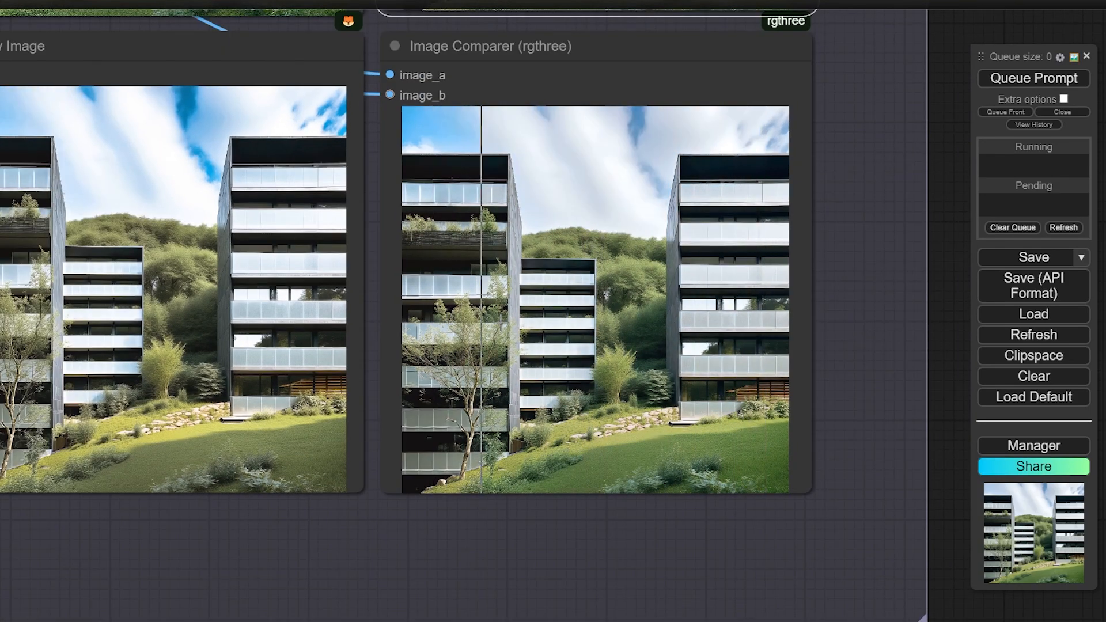
scroll(692, 335, "down", 3)
Switch ProPostApplyLUT's lut_name to FGCineWarm.cube and queue the workflow to re-render the building
left_click(10, 149)
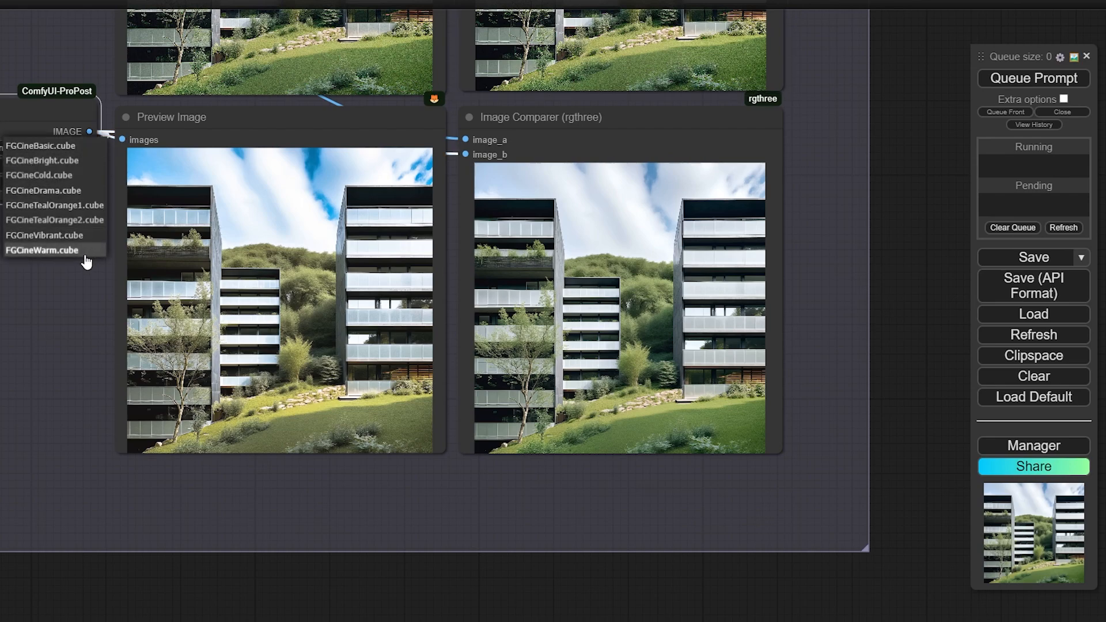
left_click(50, 251)
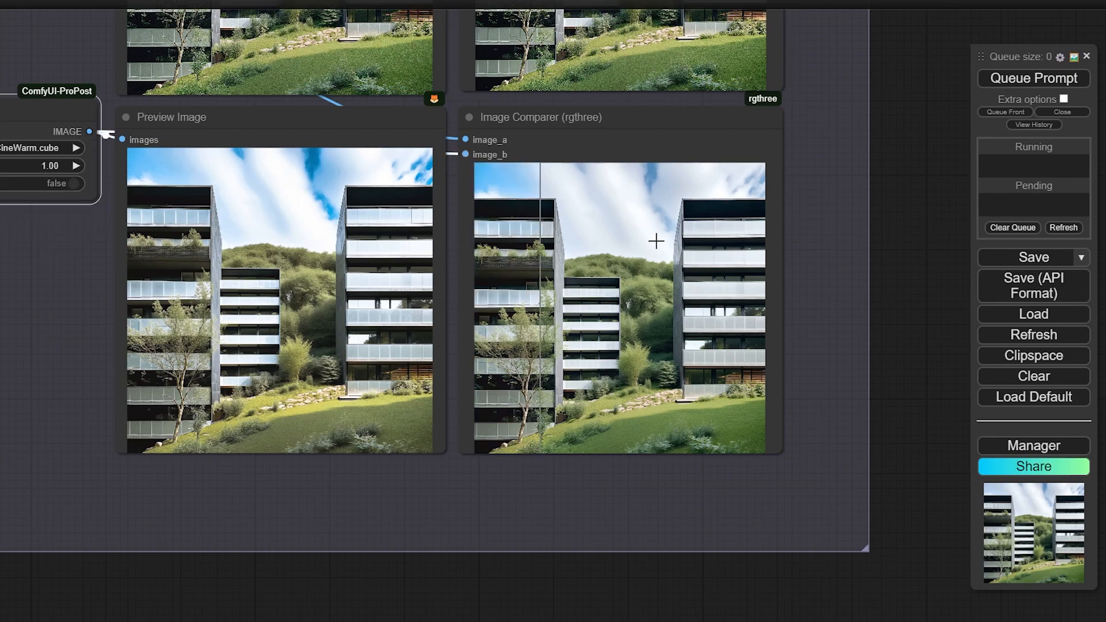
left_click(1010, 81)
scroll(871, 295, "up", 4)
scroll(876, 296, "down", 2)
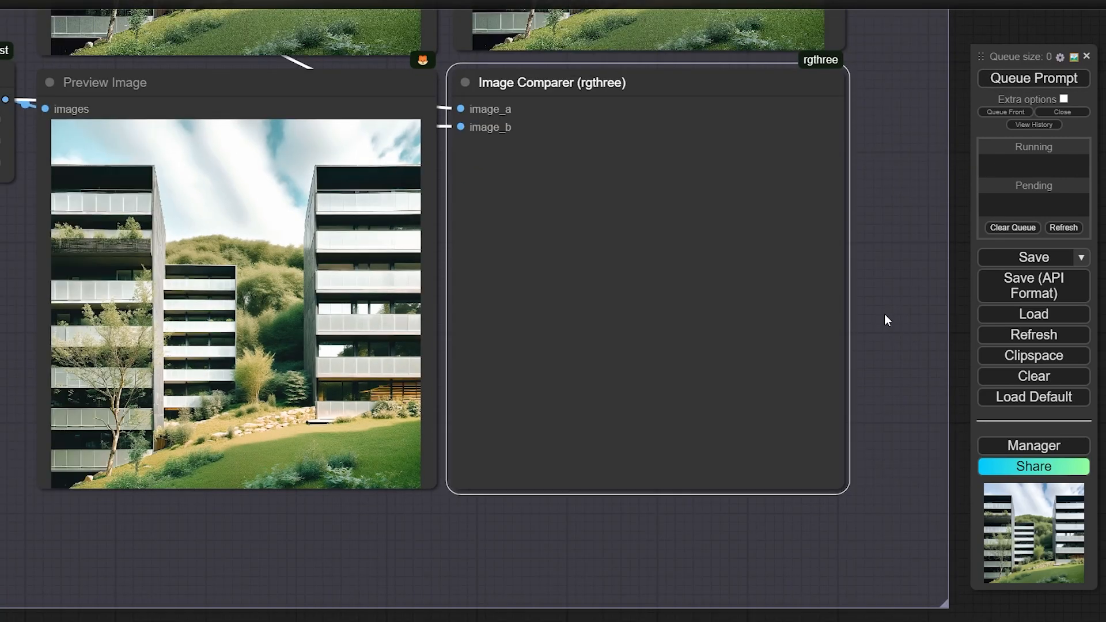
scroll(741, 291, "up", 5)
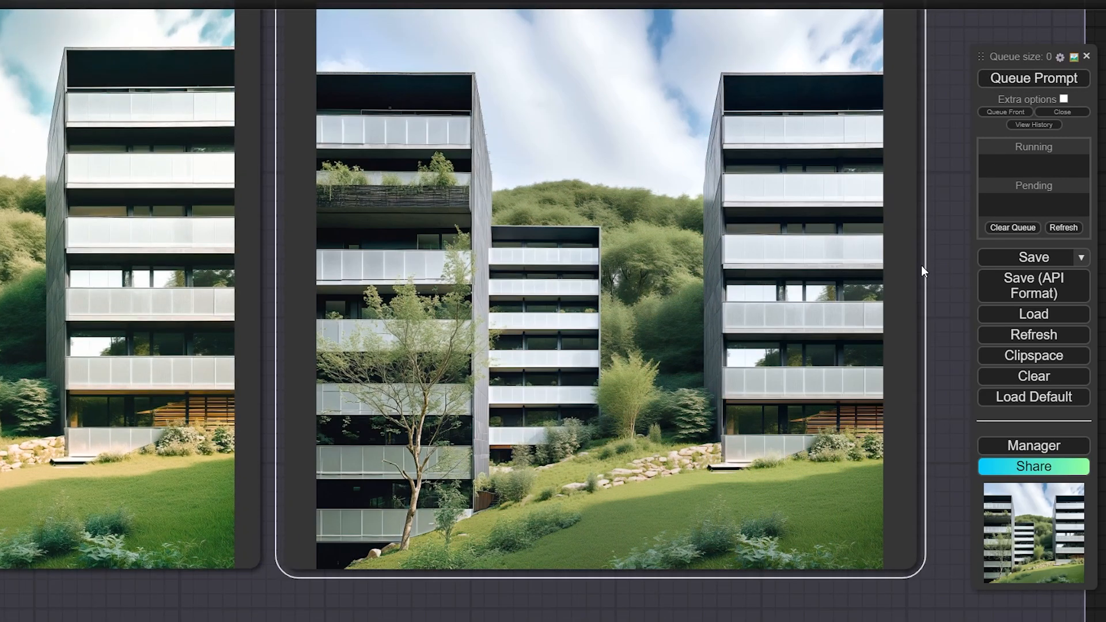
scroll(834, 249, "down", 2)
left_click_drag(928, 263, 879, 250)
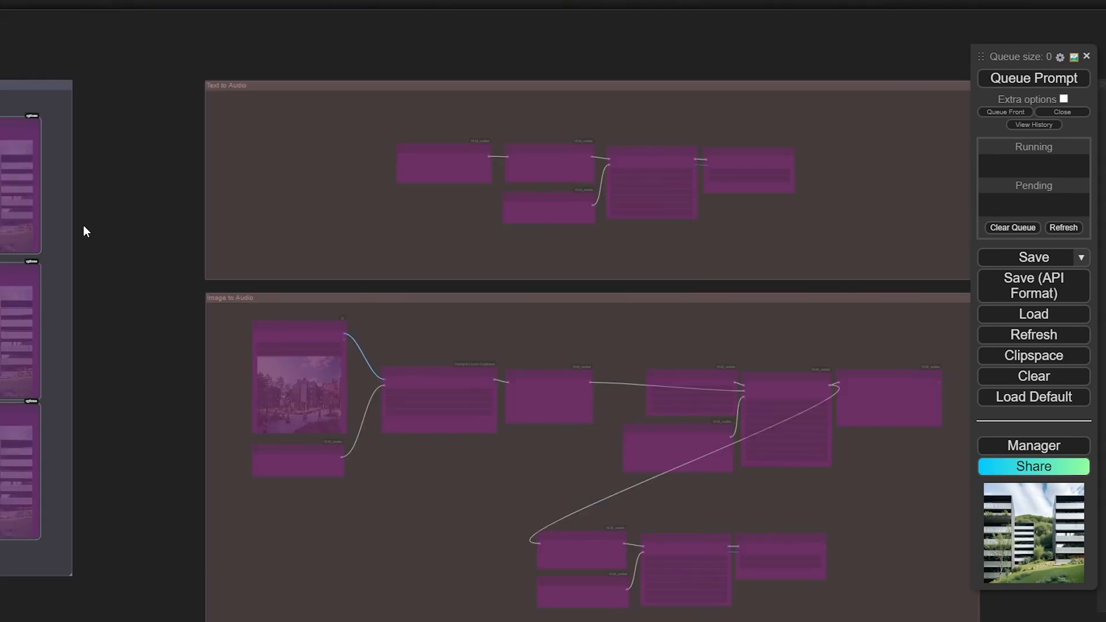
Frame the Text to Audio group: 'city life' SimpleText into AudioLDM-2 (10 s, mp3) and PlayMusic
left_click_drag(83, 224, 27, 174)
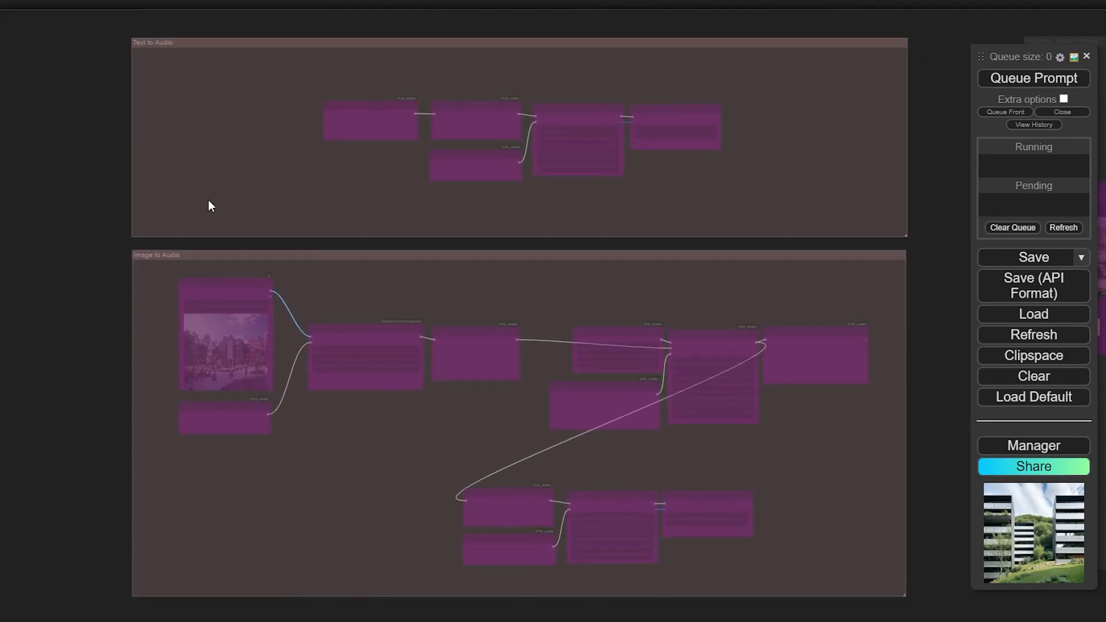
scroll(267, 68, "up", 2)
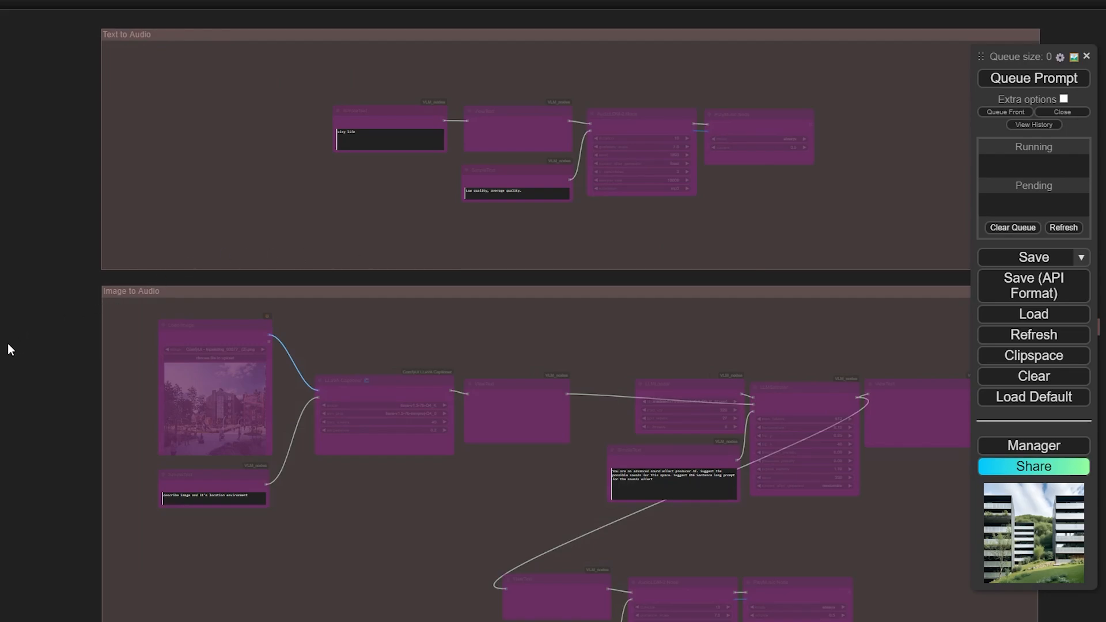
left_click_drag(8, 344, 0, 306)
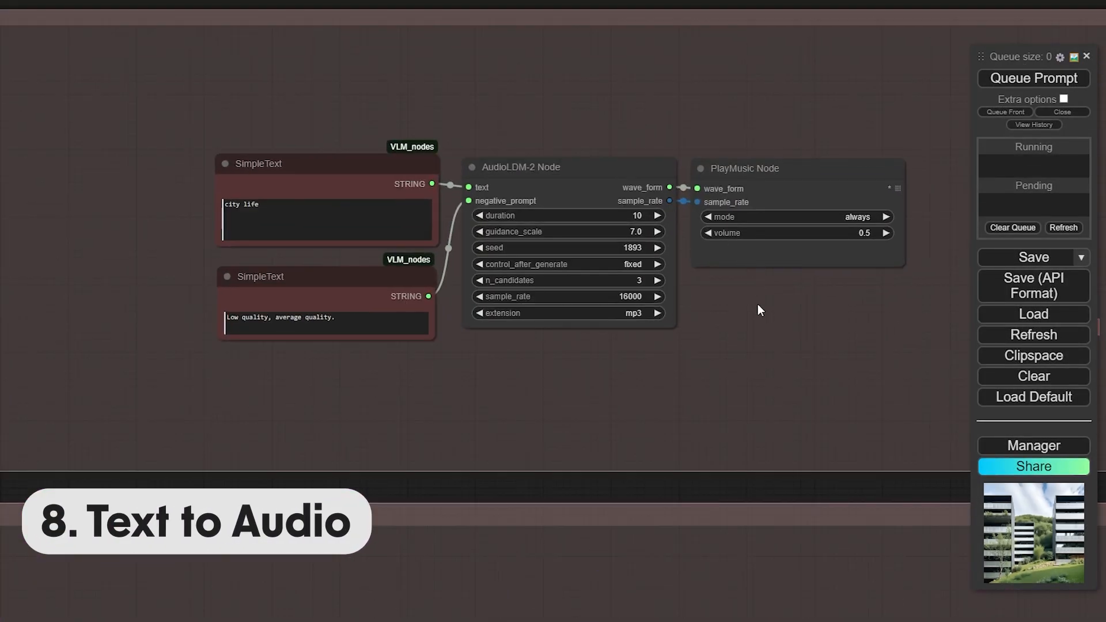
left_click_drag(448, 154, 426, 158)
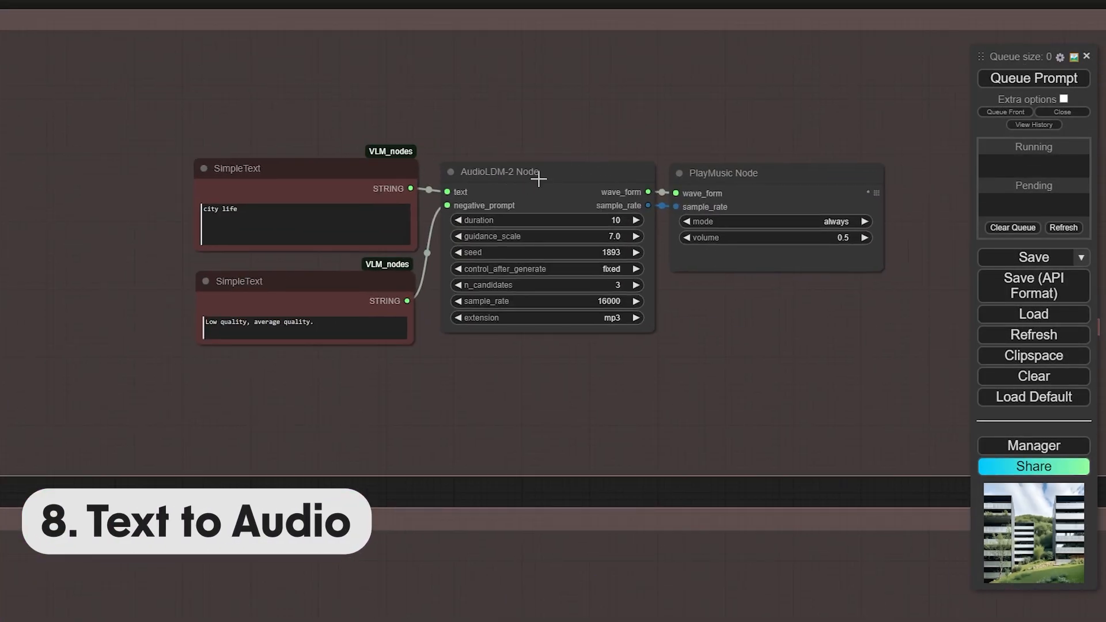
left_click_drag(538, 180, 464, 190)
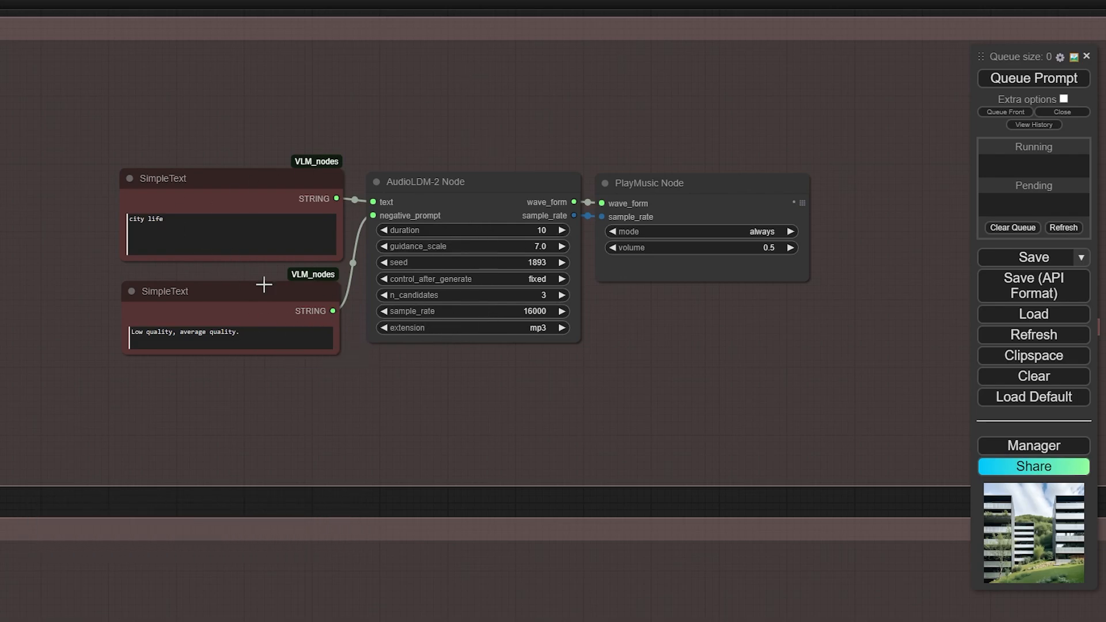
left_click_drag(189, 272, 182, 265)
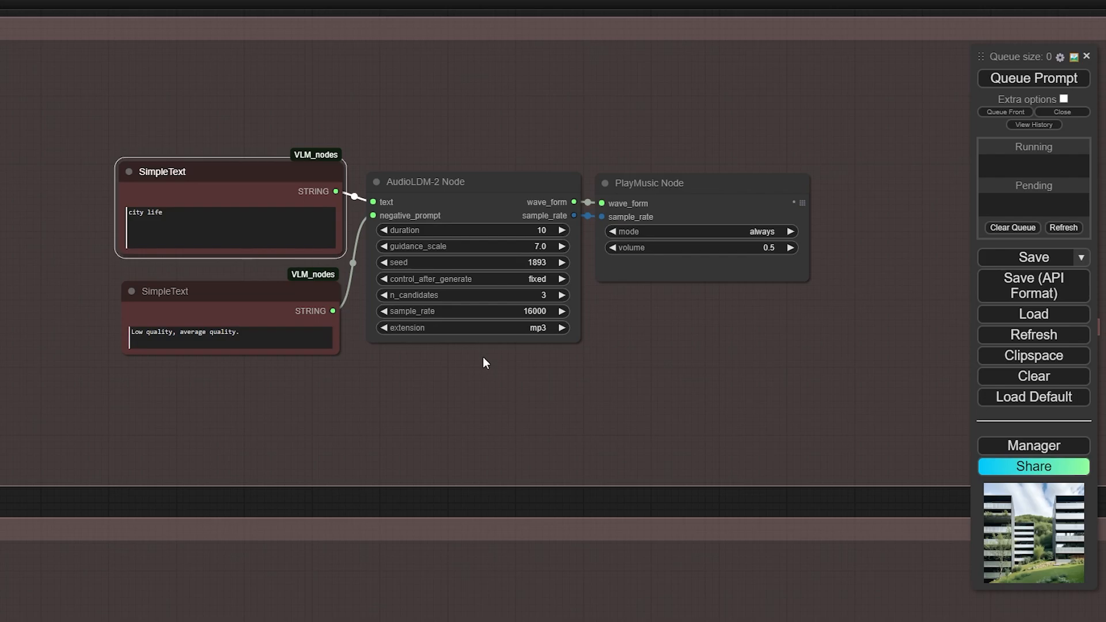
scroll(463, 181, "up", 2)
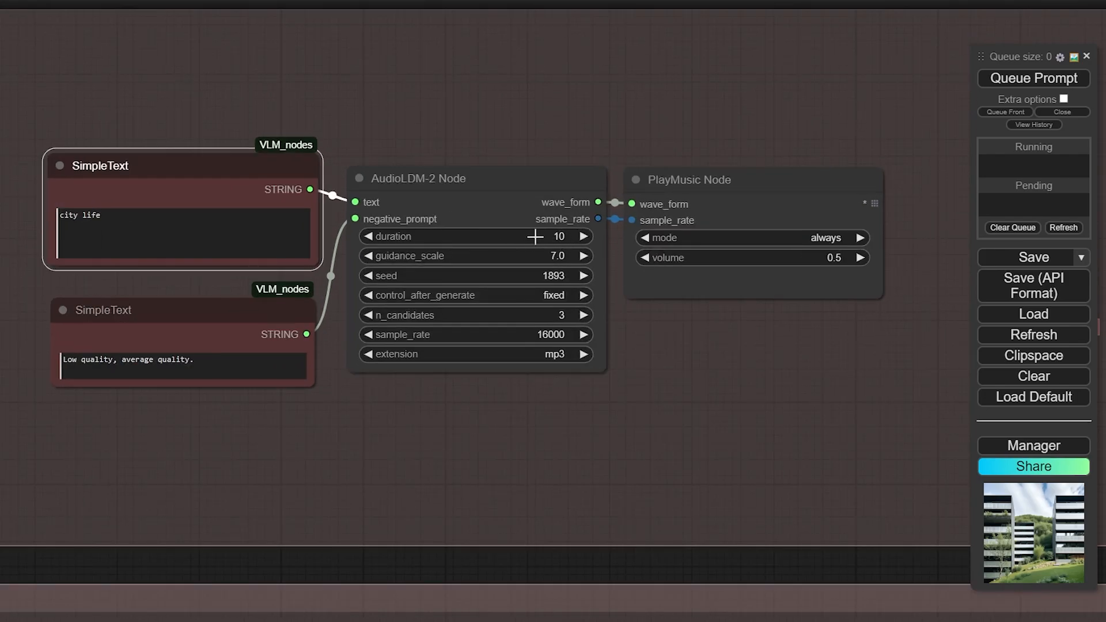
left_click_drag(702, 402, 704, 376)
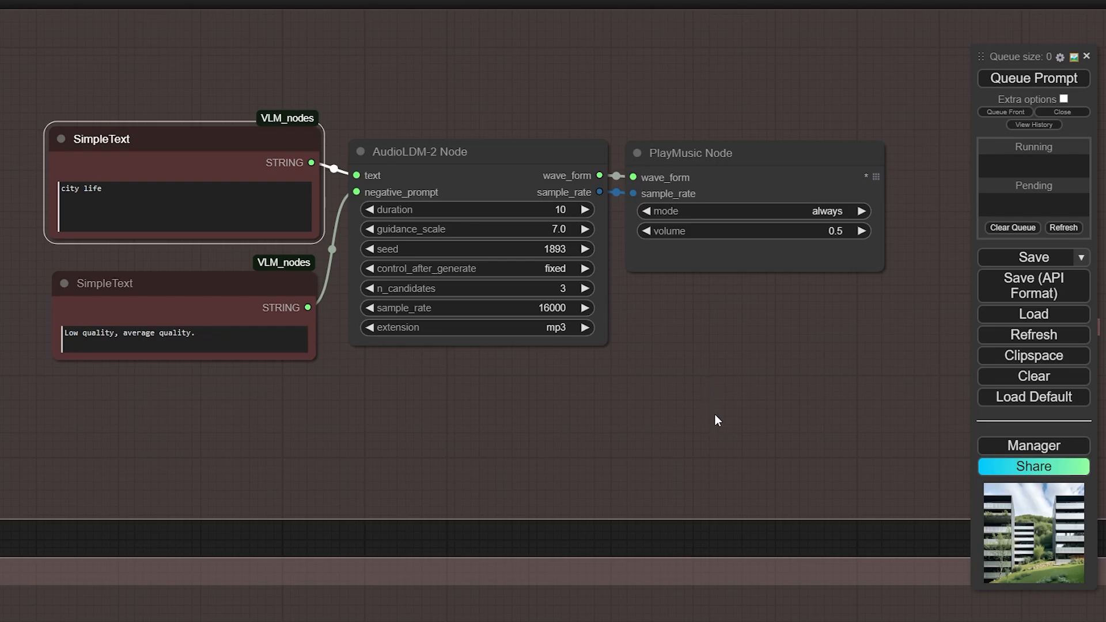
left_click_drag(718, 420, 703, 407)
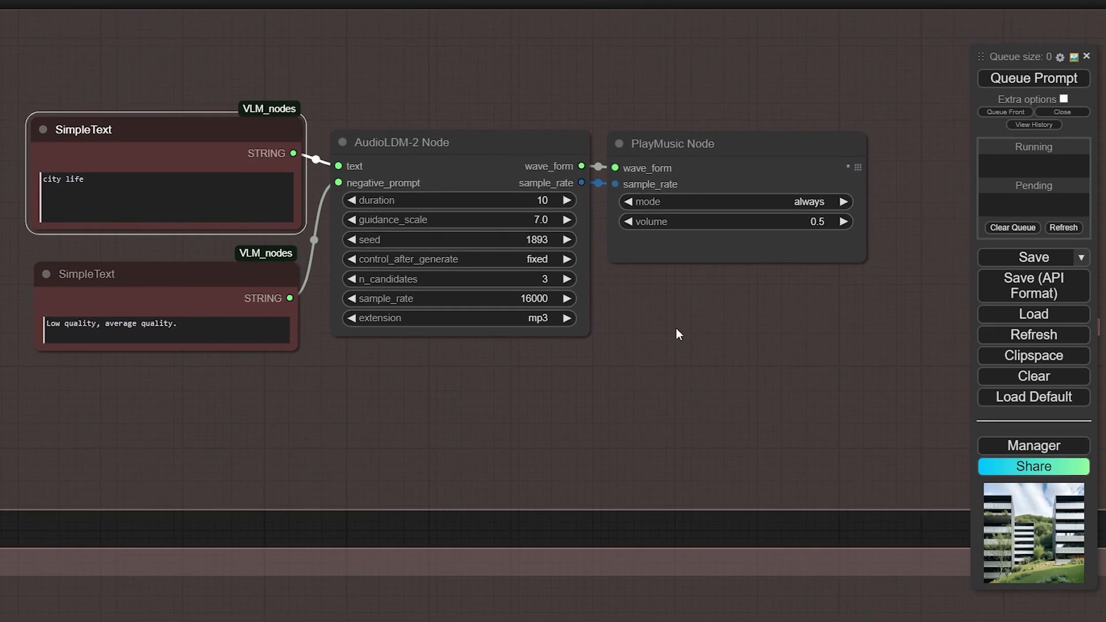
left_click_drag(677, 329, 654, 332)
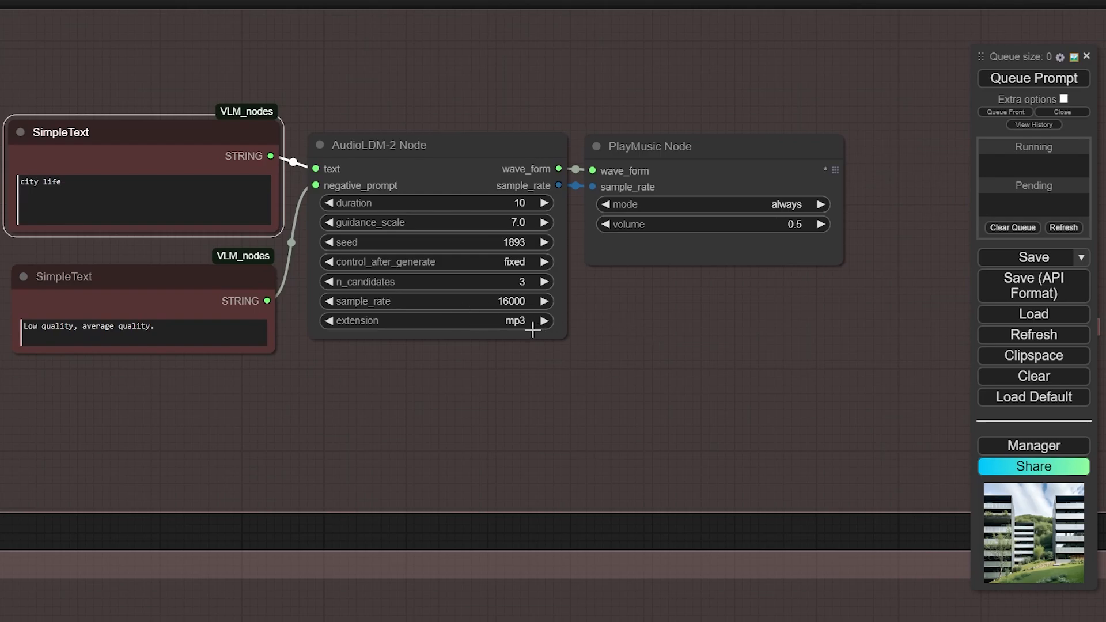
left_click_drag(678, 367, 642, 376)
Replace the 'city life' prompt with 'coffee shop on a busy sunday, people are talking'
triple_click(75, 208)
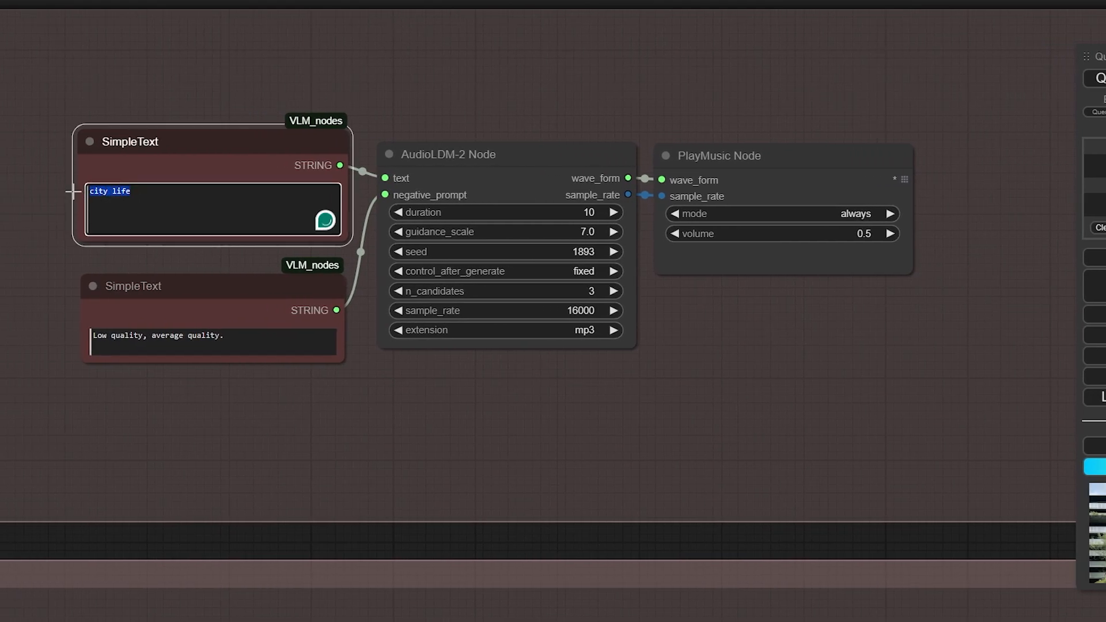
key("BackSpace")
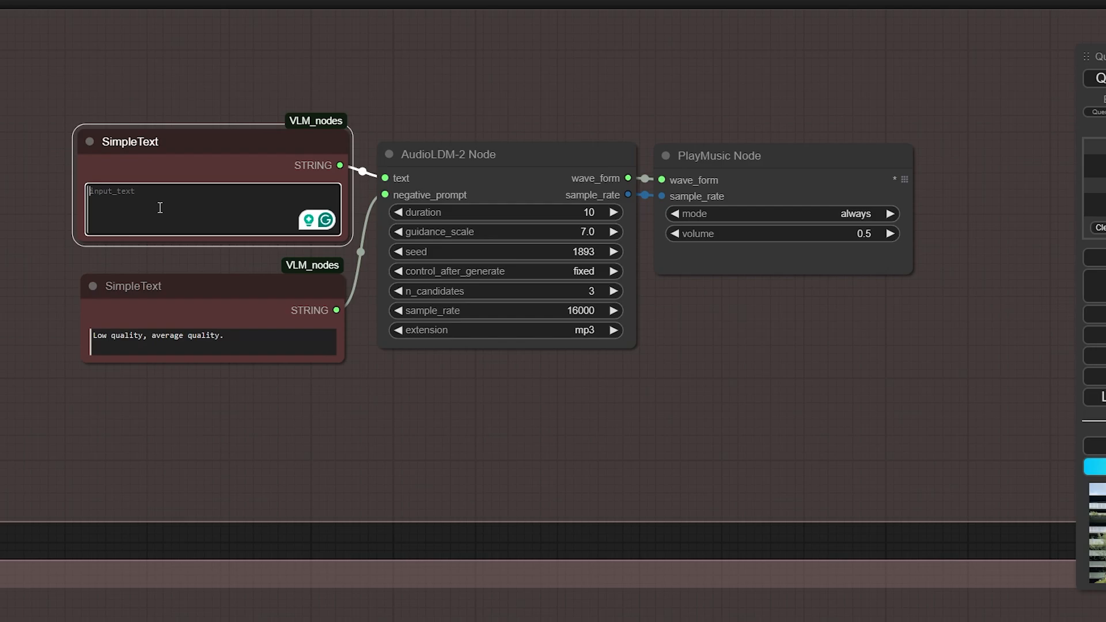
type("coffee shop on a busy sunda")
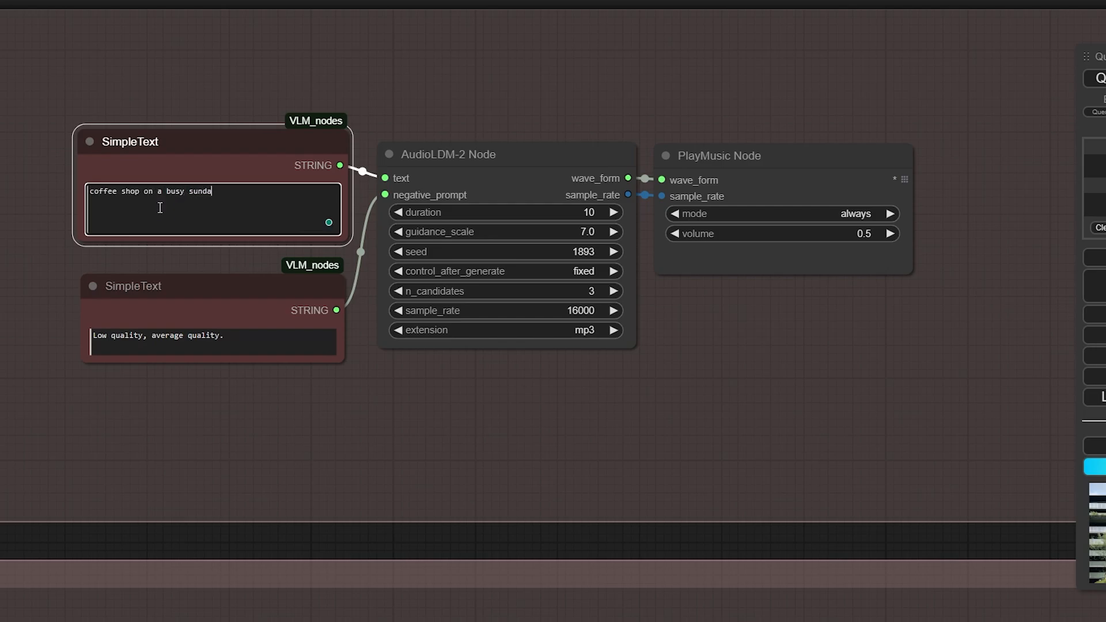
type("y, people are talking, large room")
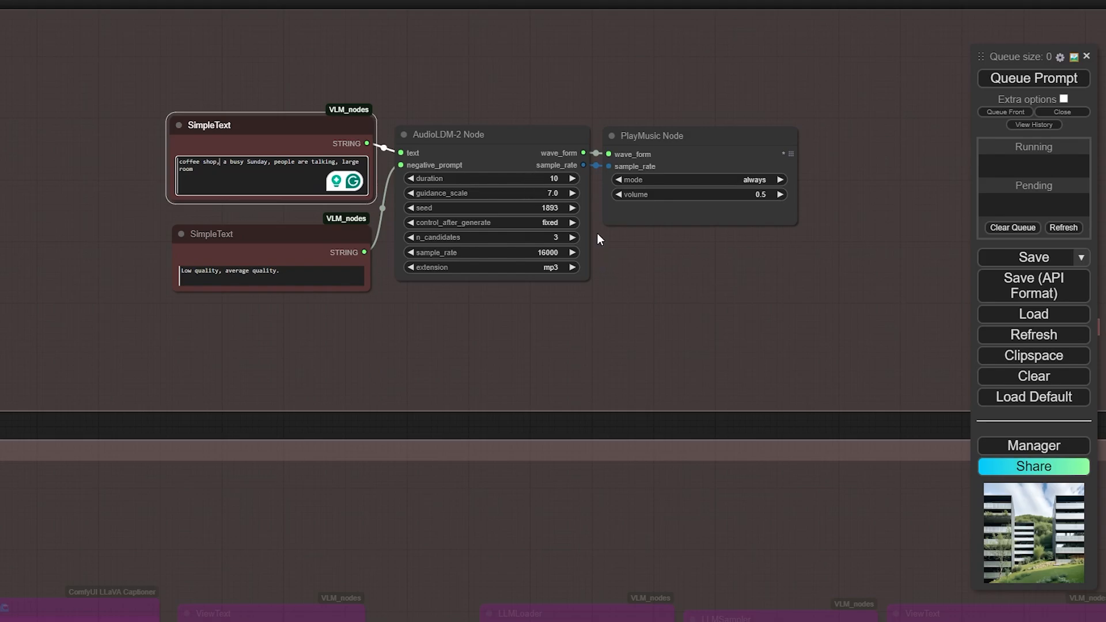
scroll(463, 145, "down", 5)
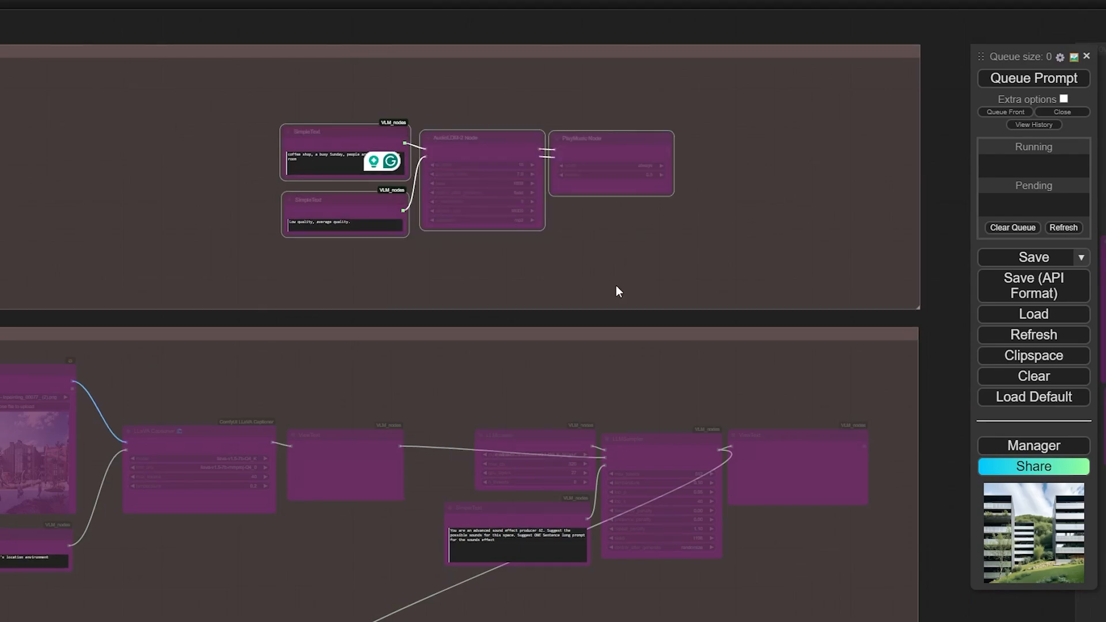
Select every node in the Image to Audio group and un-bypass them with Ctrl+B
scroll(428, 306, "down", 3)
left_click_drag(430, 312, 451, 144)
scroll(534, 594, "up", 2)
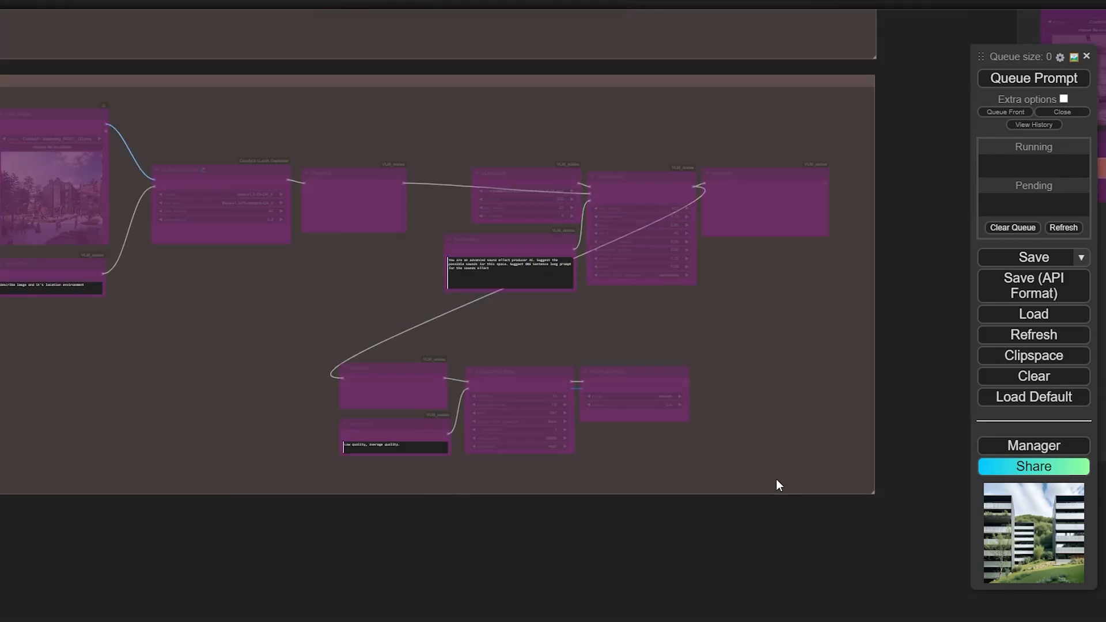
left_click_drag(788, 485, 4, 109)
key("ctrl+b")
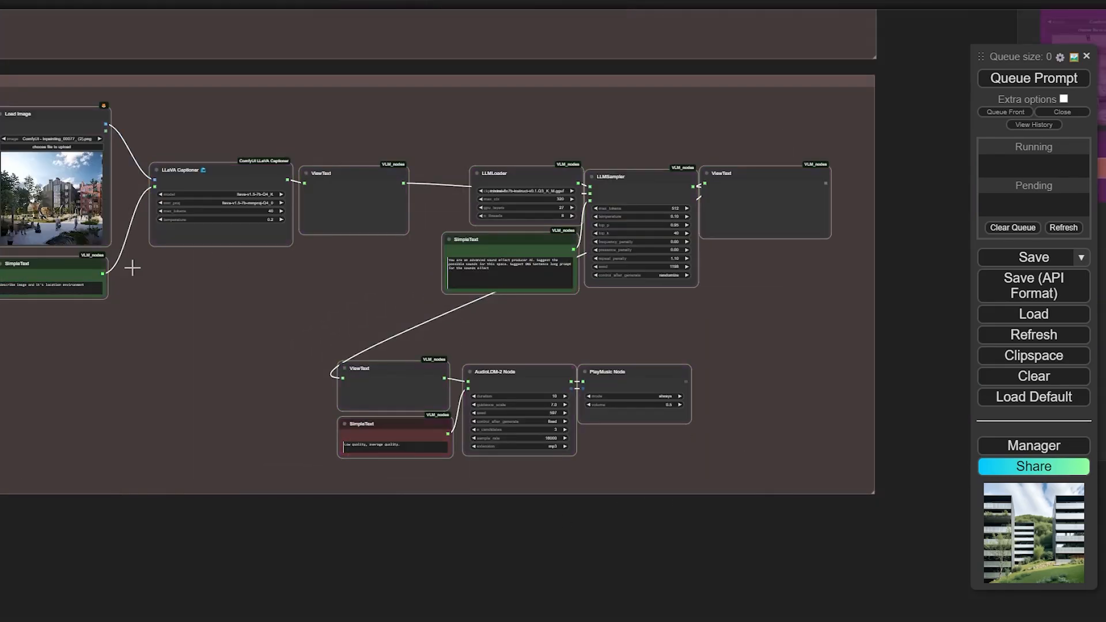
left_click_drag(169, 333, 389, 371)
left_click(327, 337)
scroll(326, 337, "up", 3)
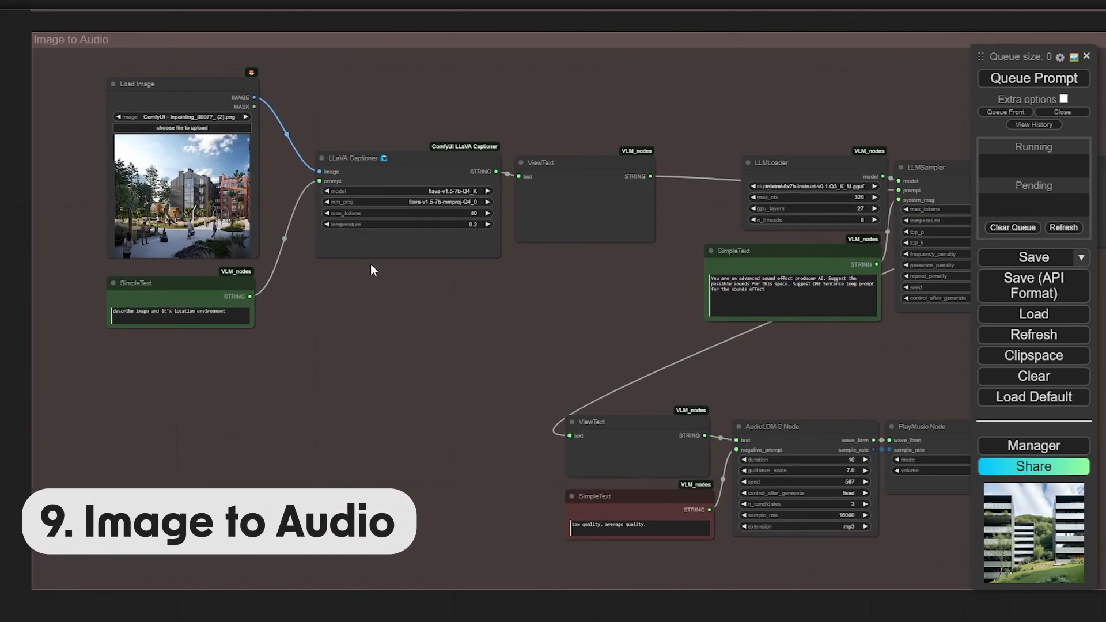
left_click_drag(382, 321, 263, 275)
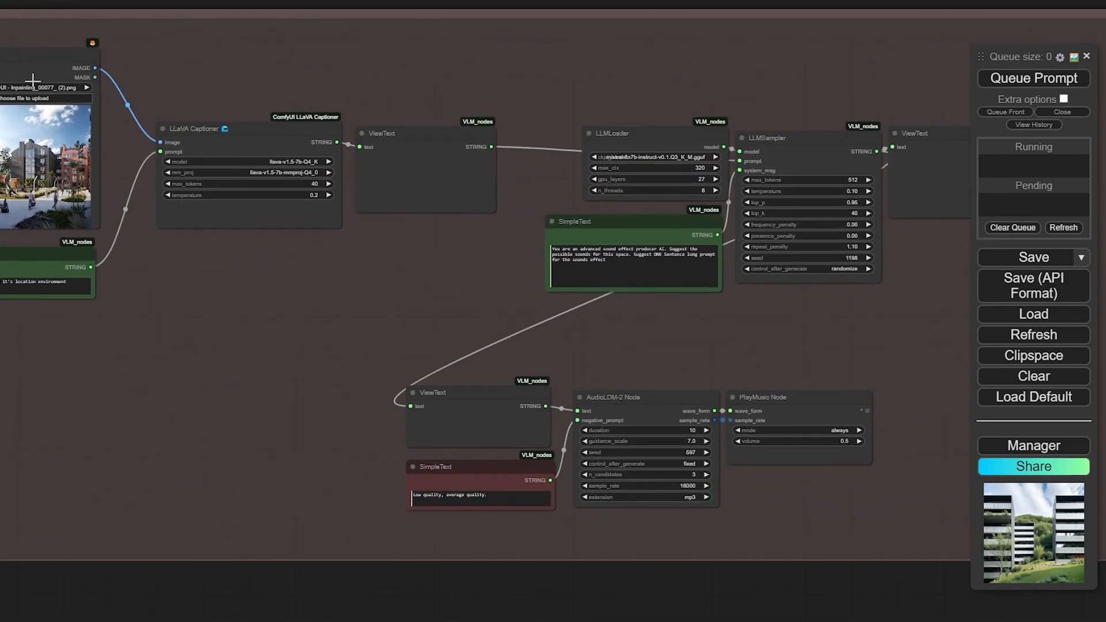
left_click_drag(398, 334, 429, 354)
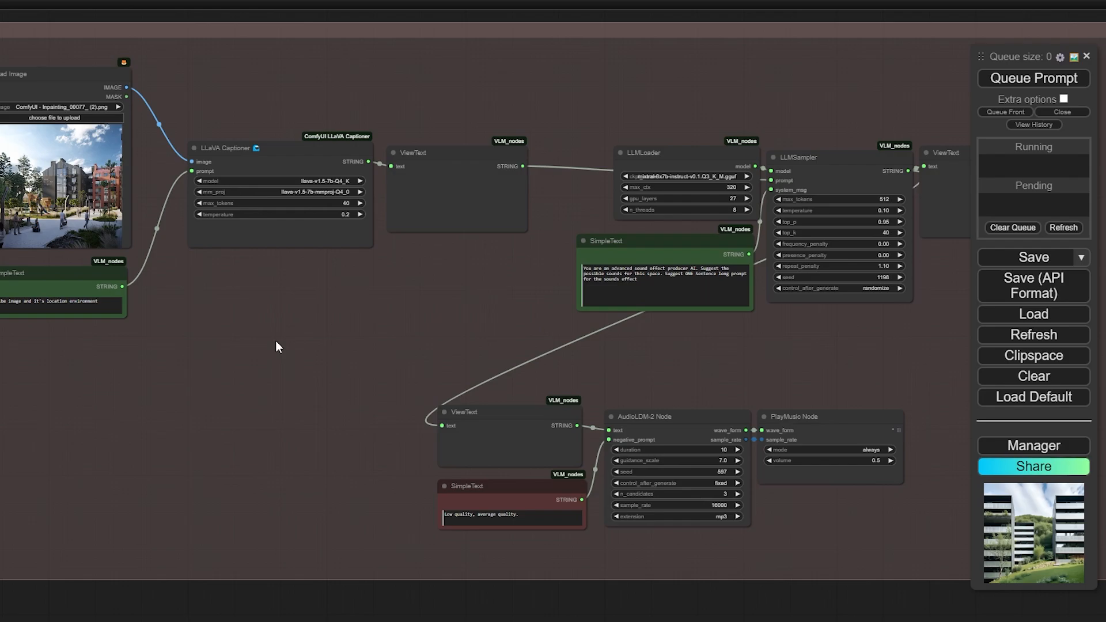
Move the LLMLoader node and widen it so the full model name is readable
scroll(275, 340, "up", 8)
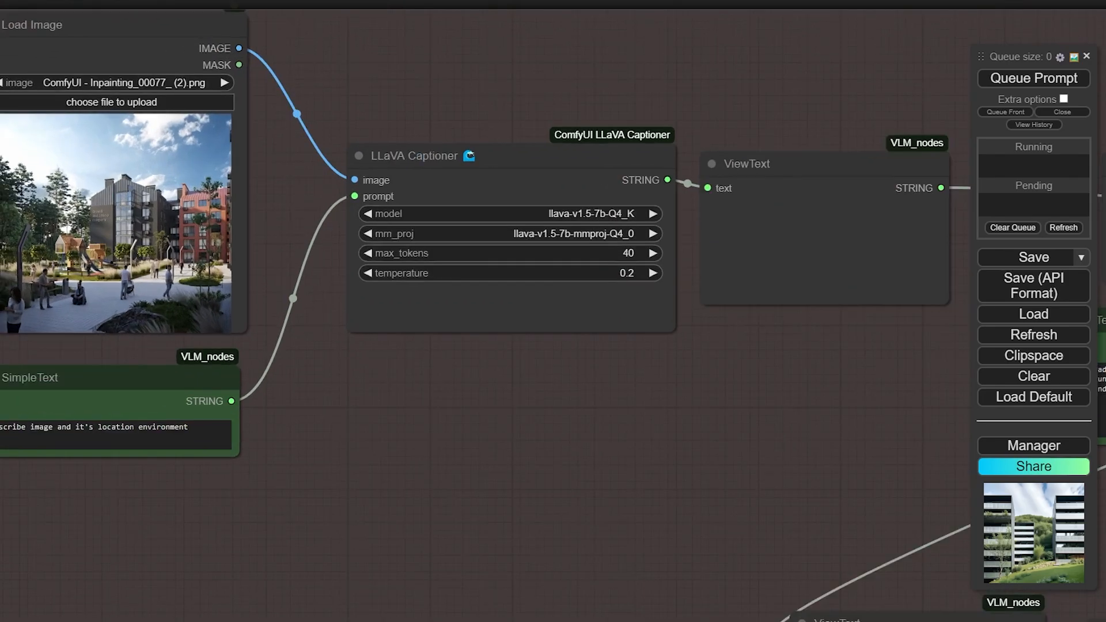
scroll(526, 403, "down", 3)
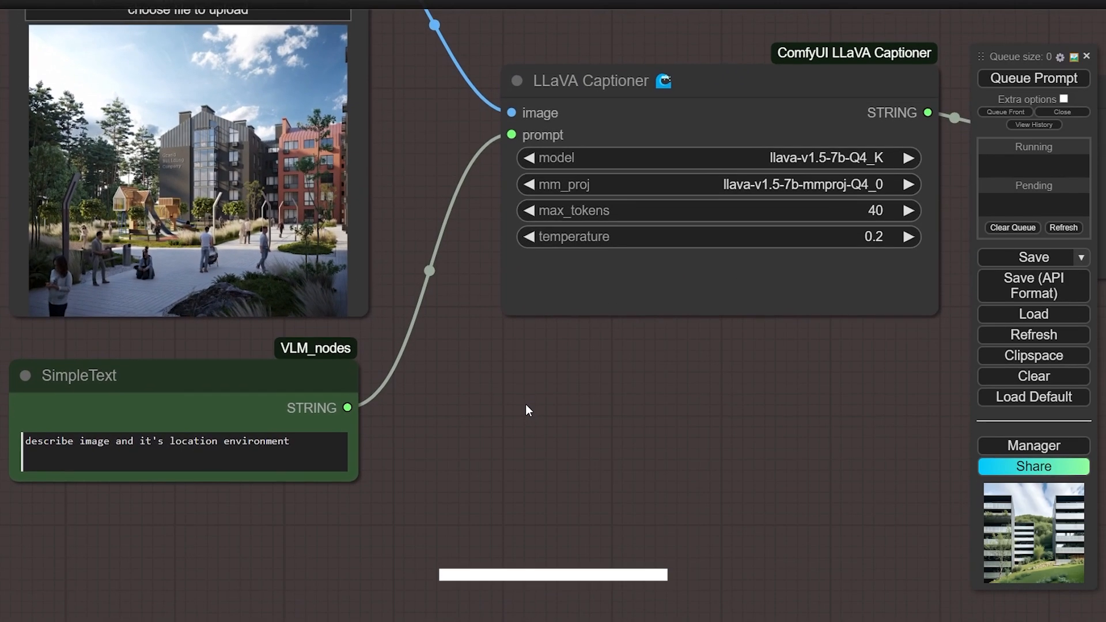
left_click_drag(668, 433, 536, 421)
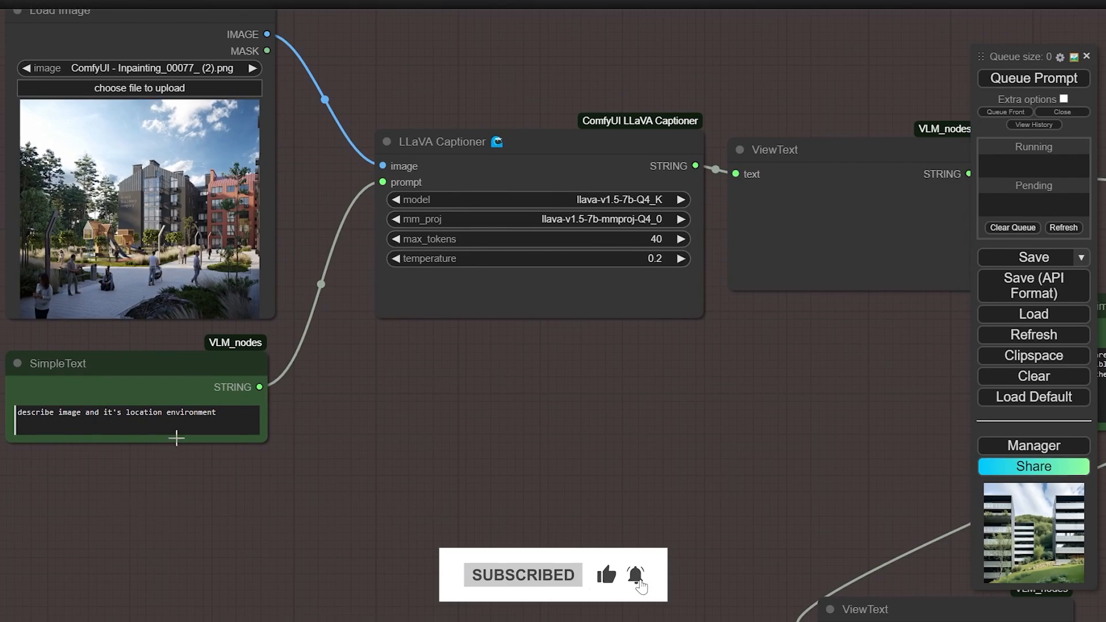
scroll(332, 444, "down", 2)
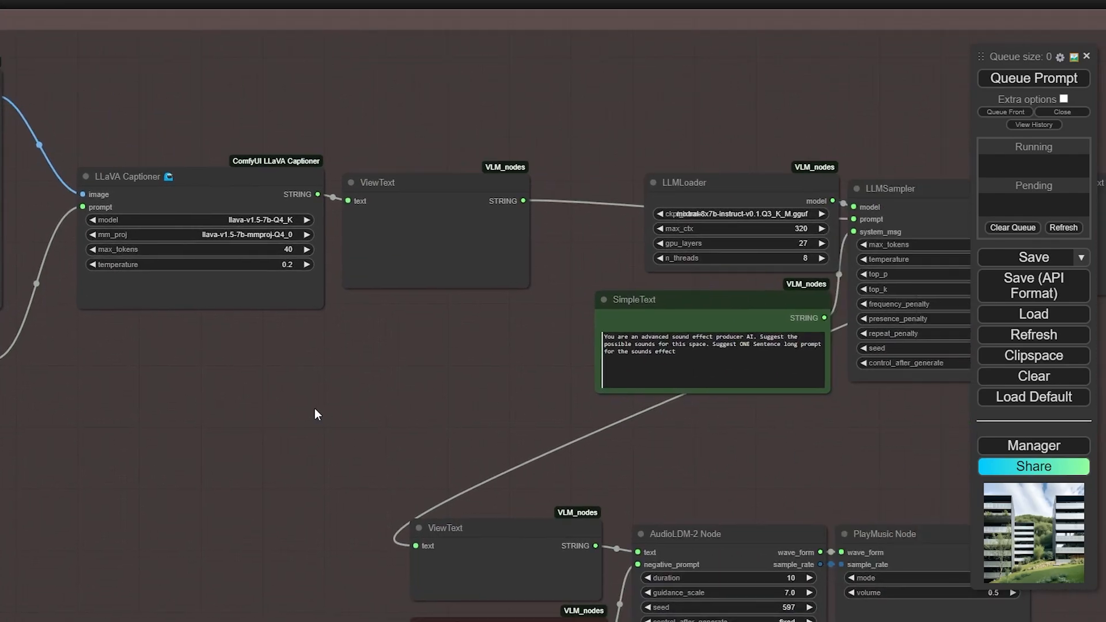
left_click_drag(431, 124, 364, 120)
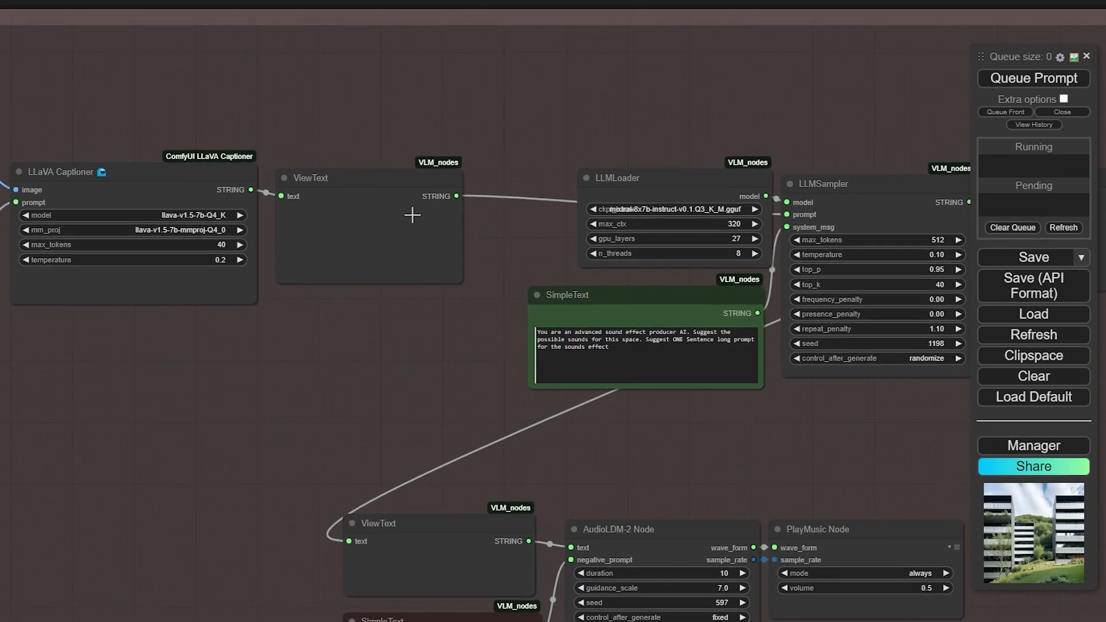
left_click_drag(438, 131, 121, 101)
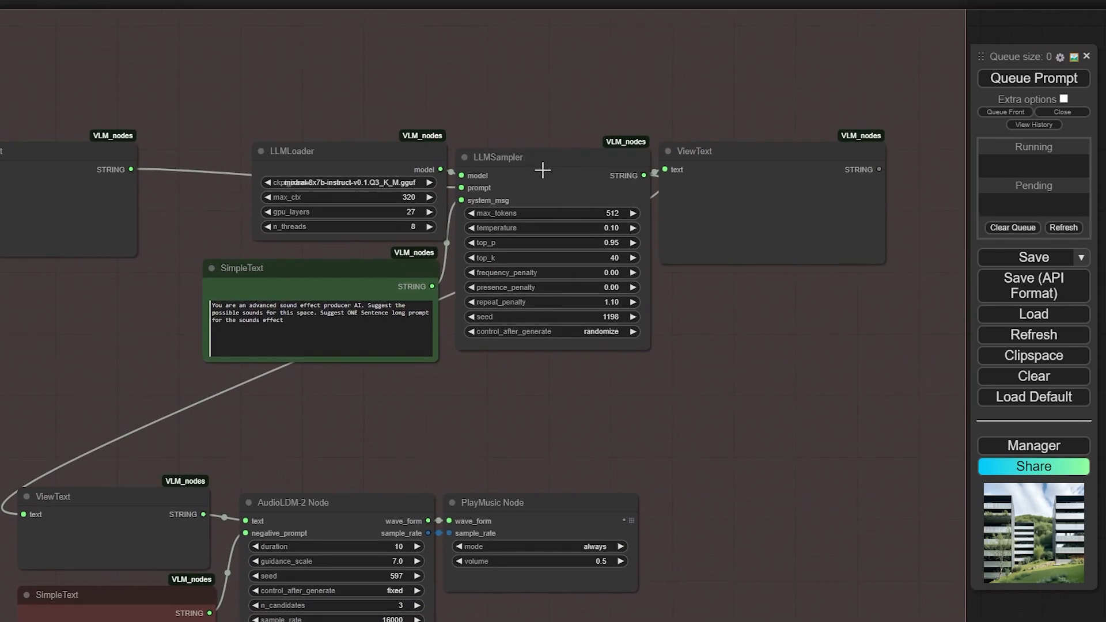
left_click_drag(357, 149, 307, 97)
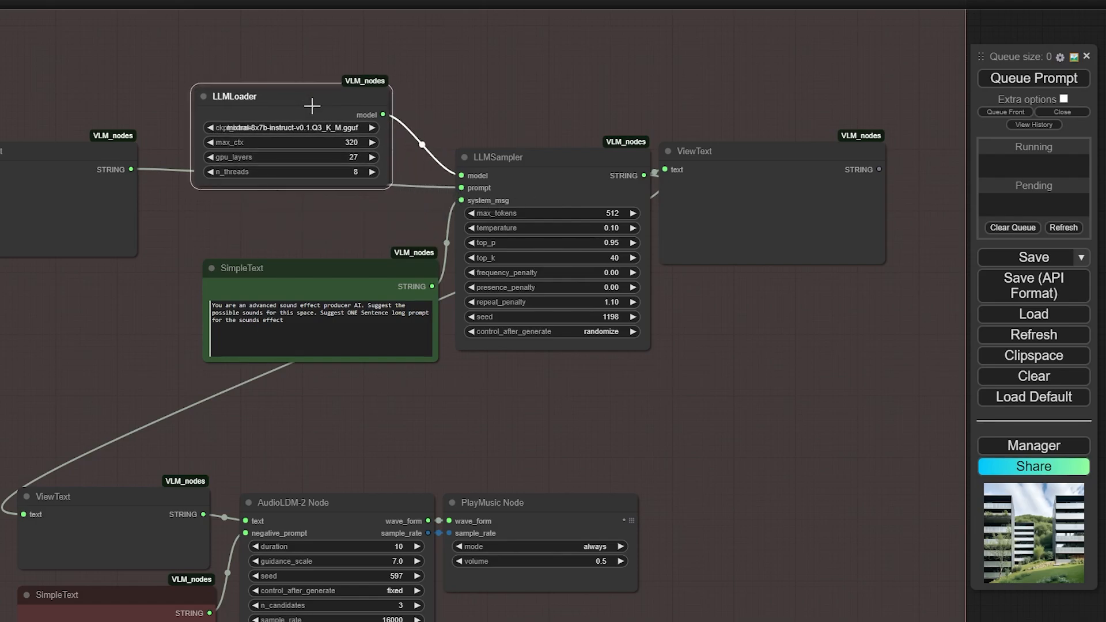
left_click_drag(398, 188, 440, 185)
left_click_drag(407, 101, 403, 106)
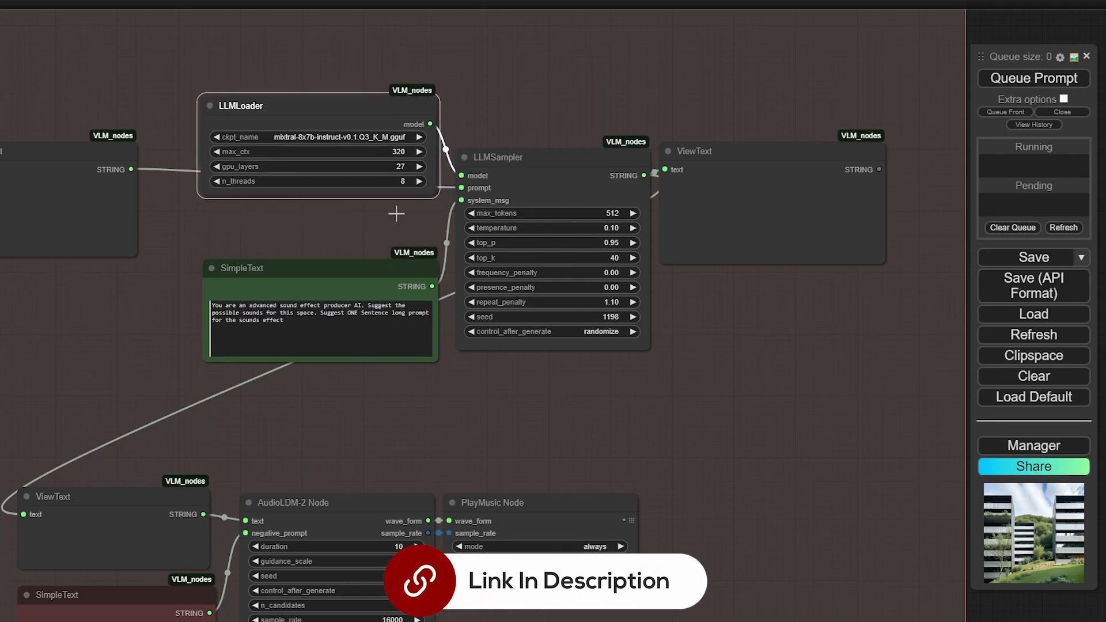
Check the LLMSampler's ViewText output, then frame the whole Image to Audio workflow
scroll(439, 447, "up", 2)
left_click_drag(439, 447, 433, 463)
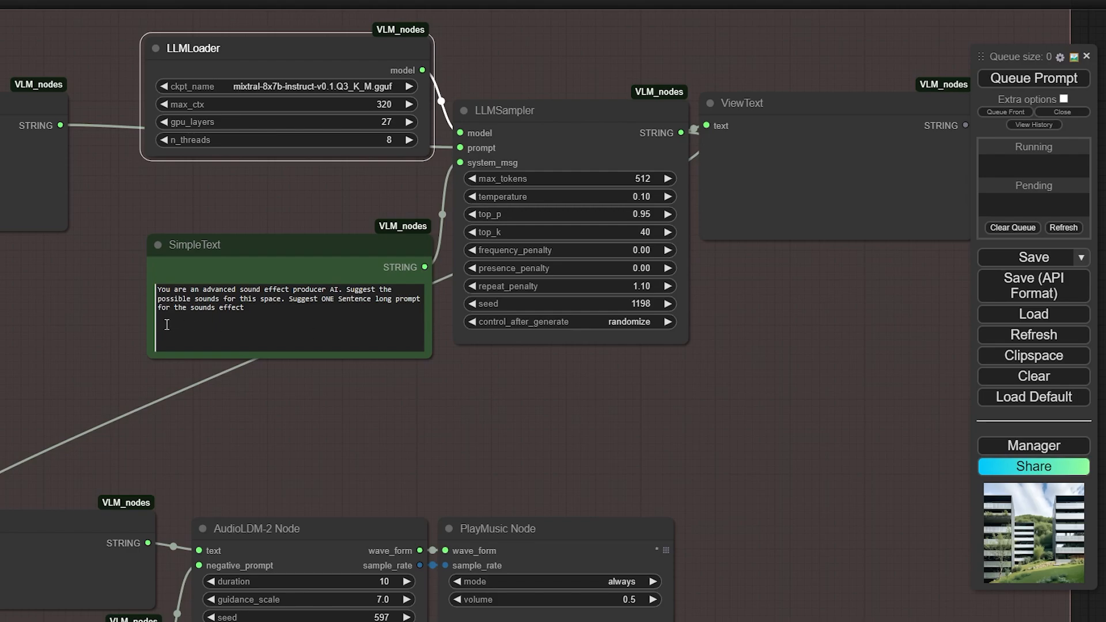
left_click_drag(395, 397, 385, 410)
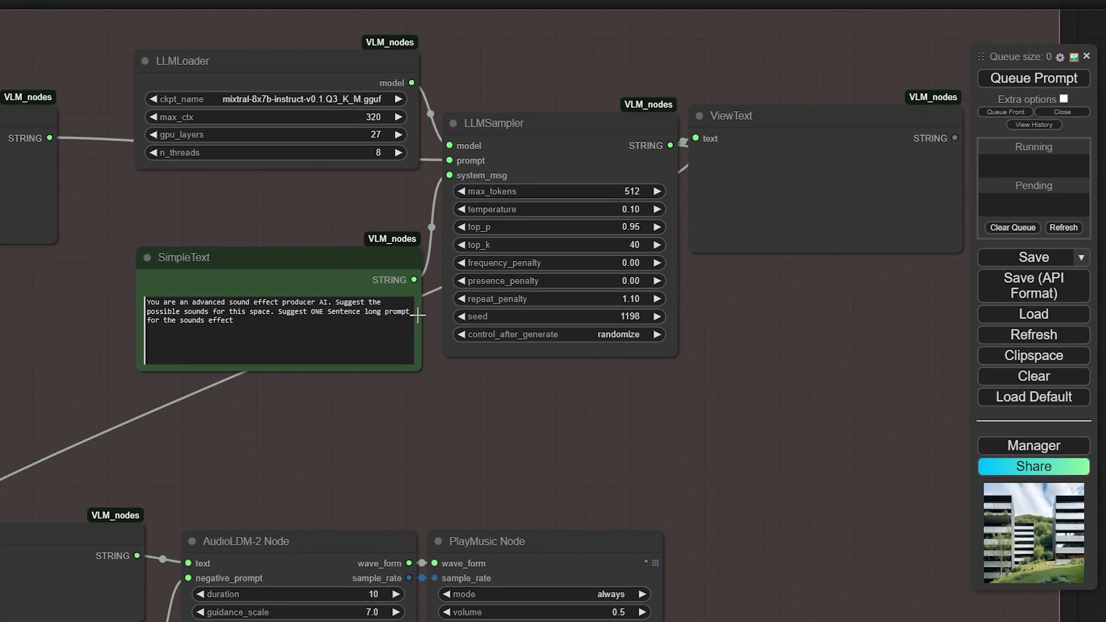
scroll(472, 392, "down", 3)
left_click_drag(474, 405, 475, 335)
scroll(599, 184, "up", 2)
left_click(685, 170)
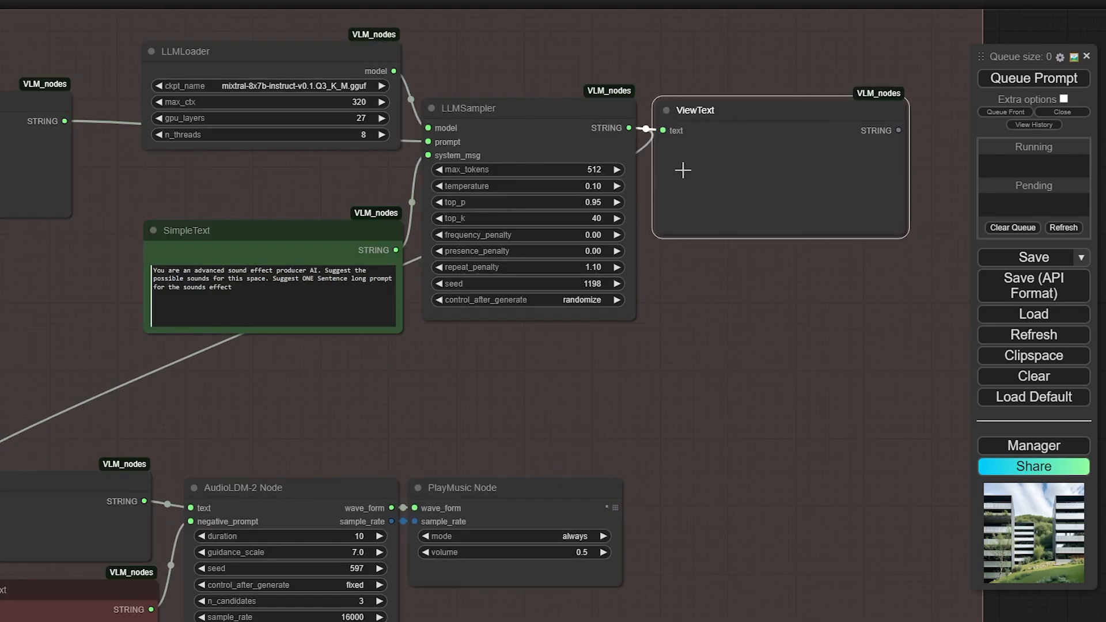
left_click_drag(765, 422, 803, 184)
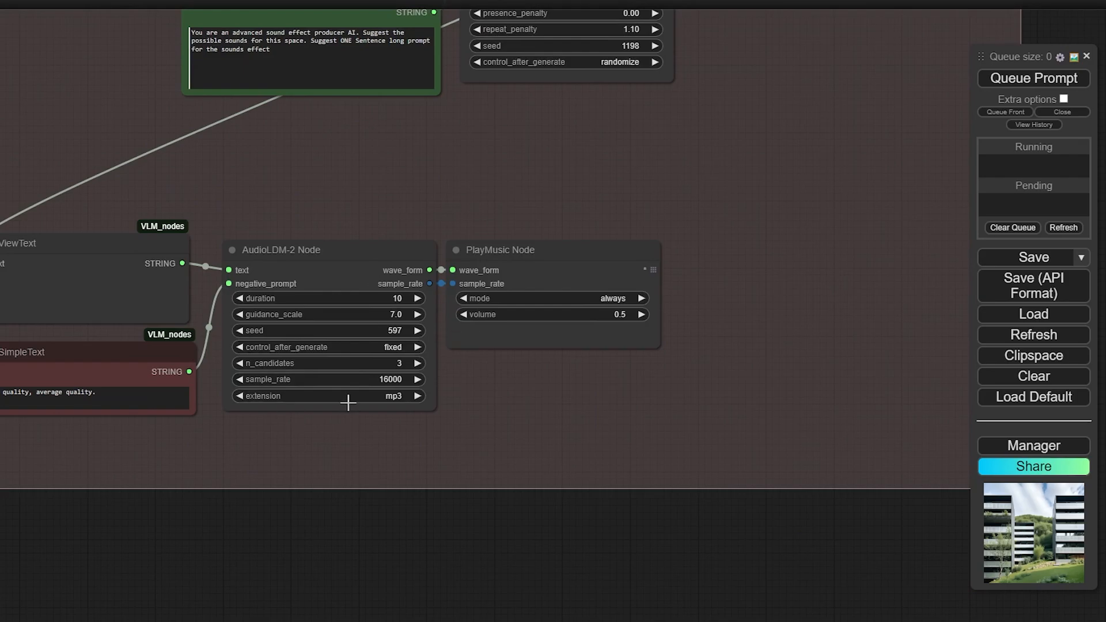
left_click_drag(367, 186, 444, 290)
scroll(959, 192, "down", 5)
Queue Image to Audio and read the image caption and the generated chatter, laughter and footsteps sound prompt
left_click_drag(927, 194, 922, 230)
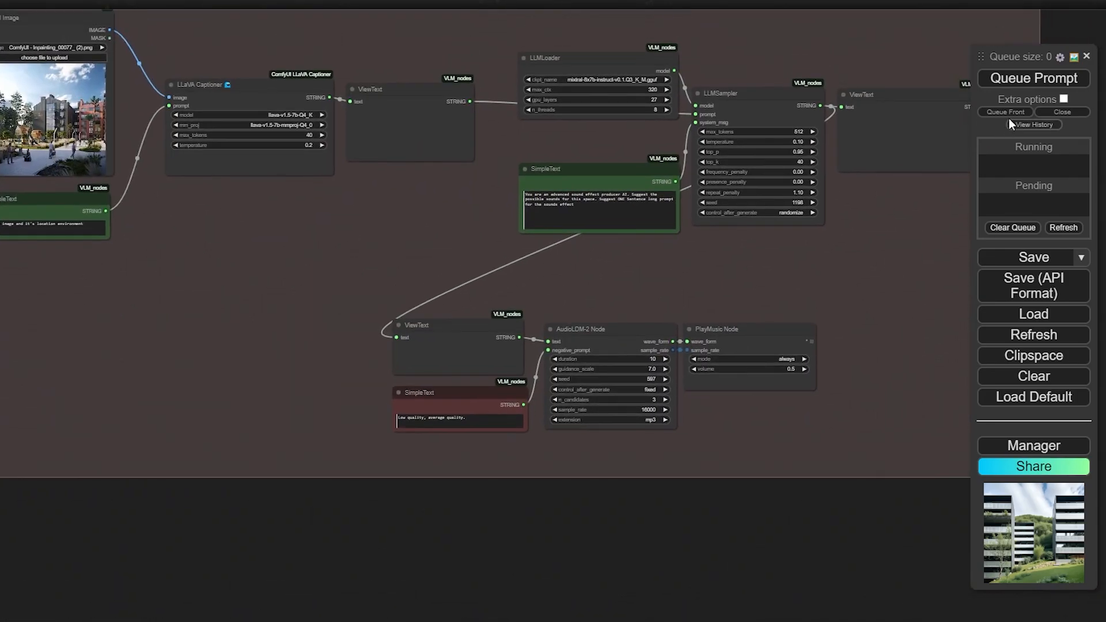
left_click(1034, 79)
scroll(411, 161, "up", 5)
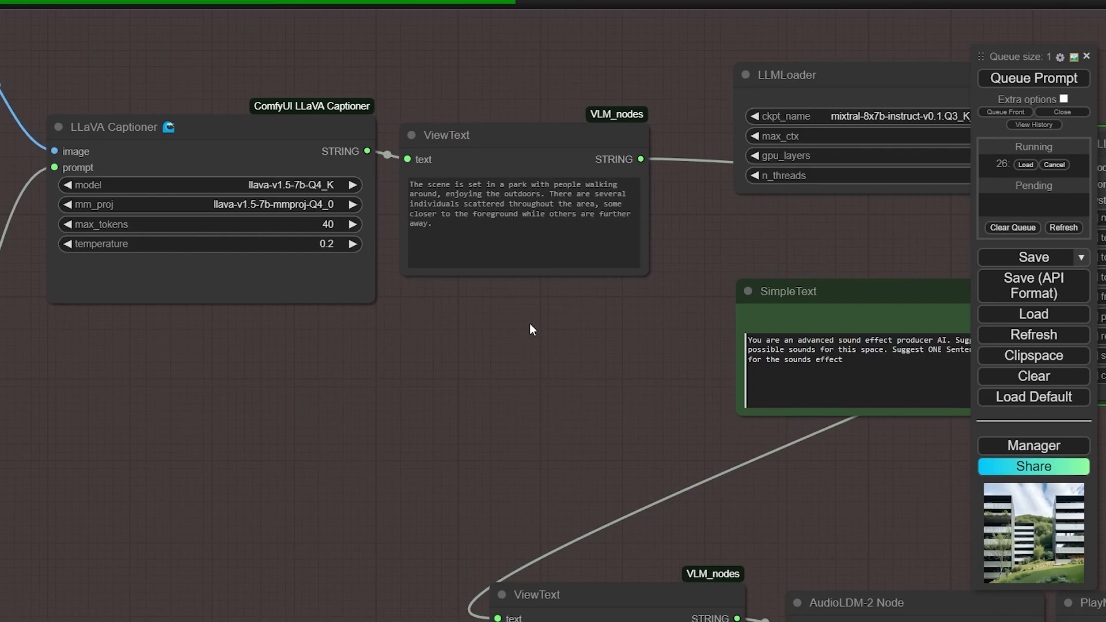
left_click_drag(530, 323, 485, 324)
left_click_drag(628, 346, 585, 271)
left_click_drag(453, 315, 413, 315)
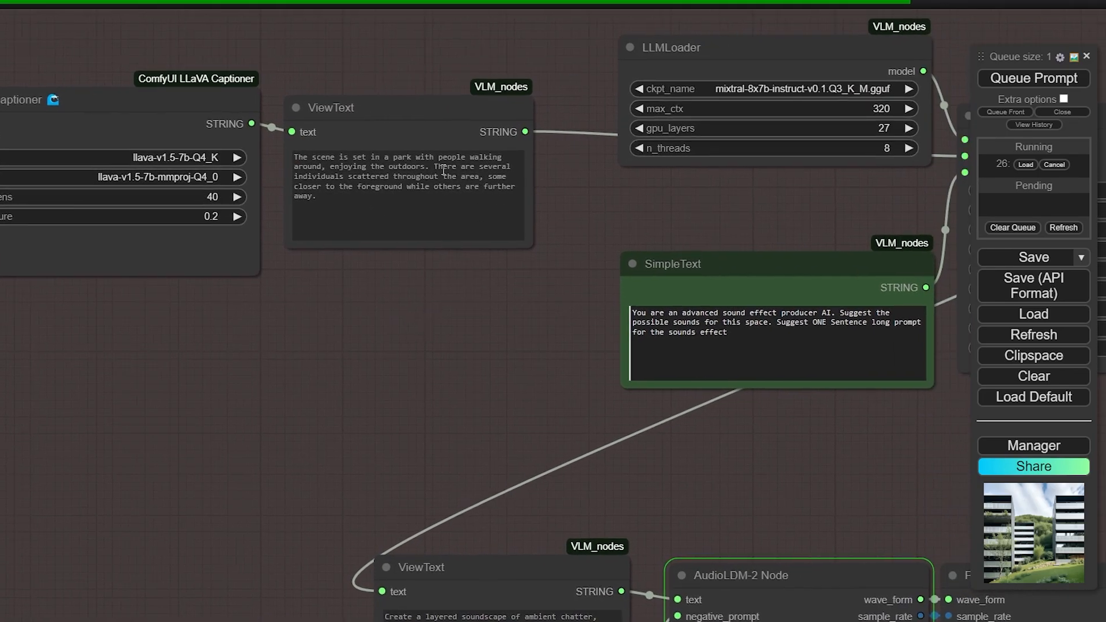
mouse_move(494, 309)
left_mouse_down()
mouse_move(481, 304)
mouse_move(491, 328)
left_mouse_up()
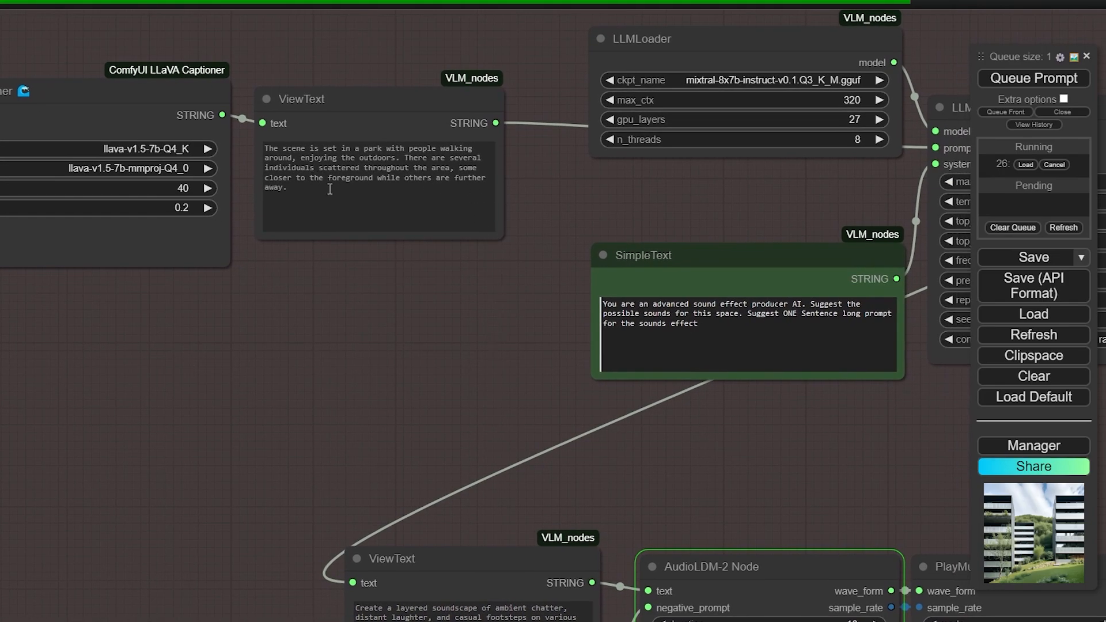
left_click_drag(647, 219, 132, 247)
left_click_drag(766, 400, 605, 368)
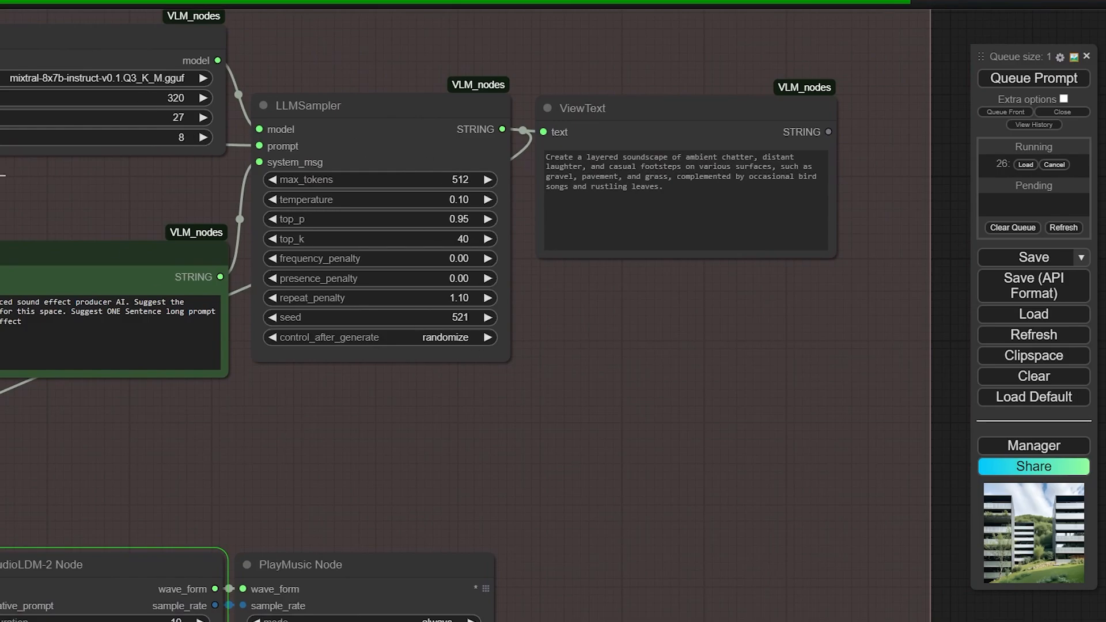
left_click_drag(629, 332, 564, 341)
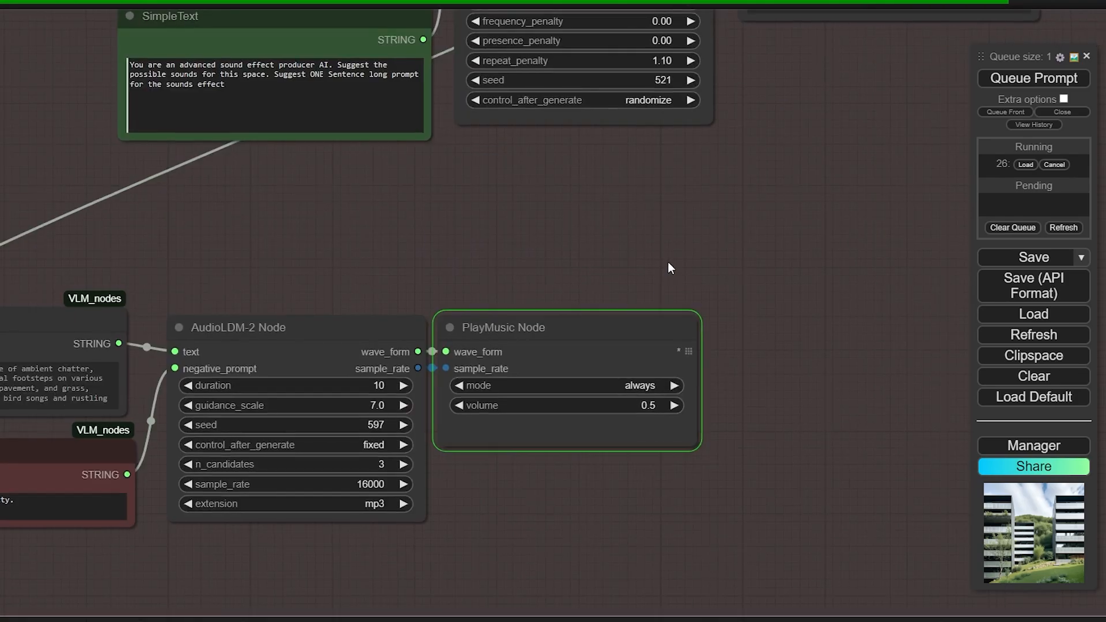
left_click_drag(668, 261, 729, 189)
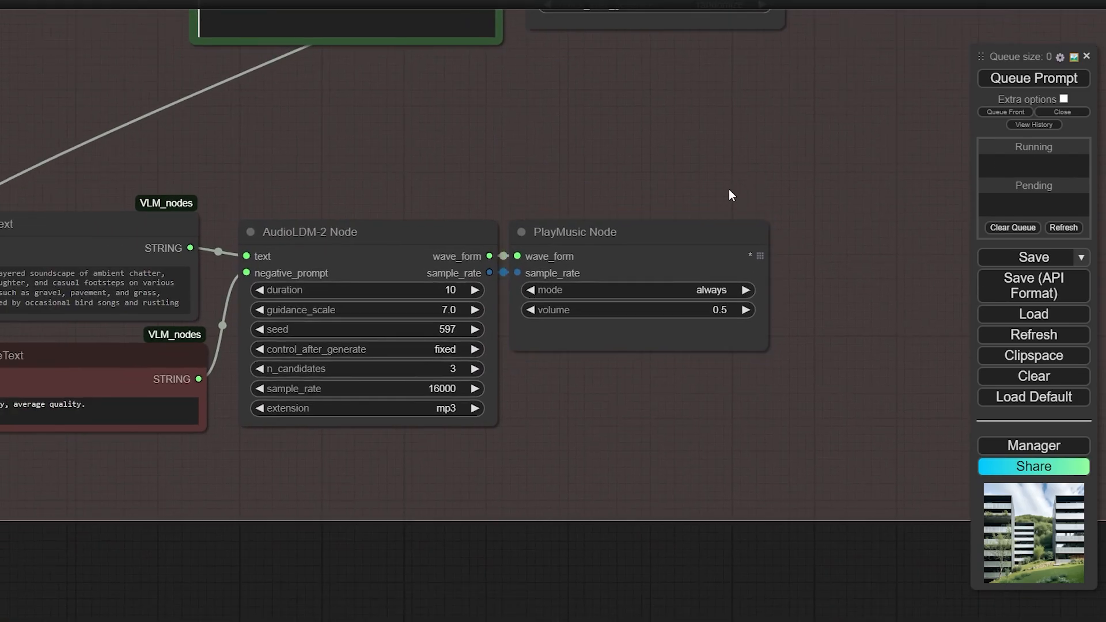
scroll(728, 189, "down", 8)
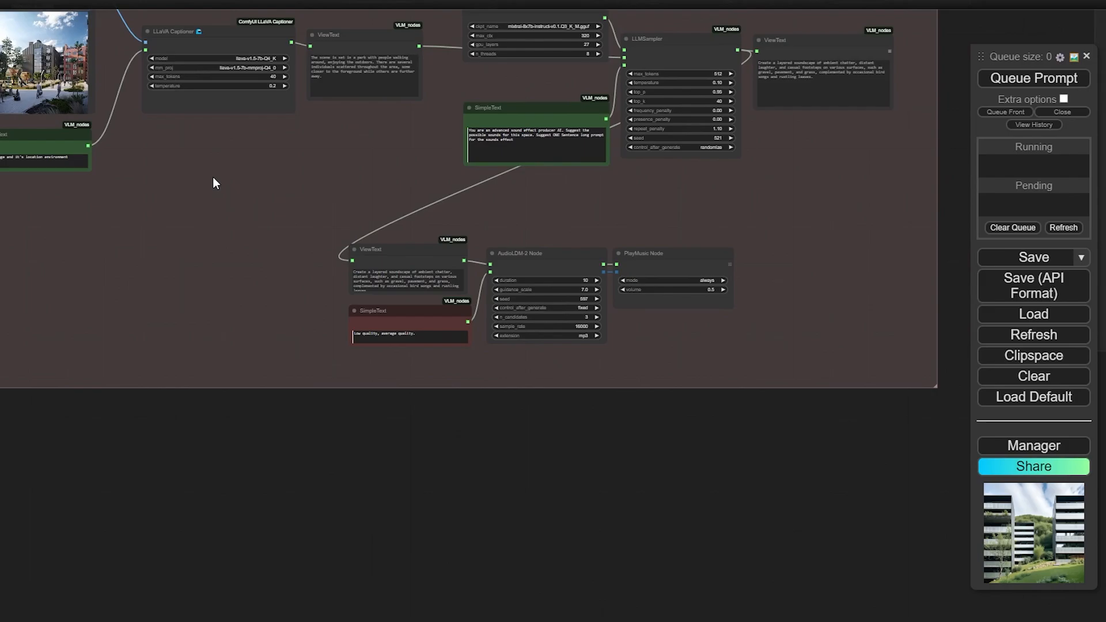
Load the kitchen picture comfyui_usecases (2) (1).png into the Load Image node instead of the park scene
left_click_drag(213, 183, 331, 286)
scroll(112, 191, "up", 3)
scroll(47, 242, "up", 3)
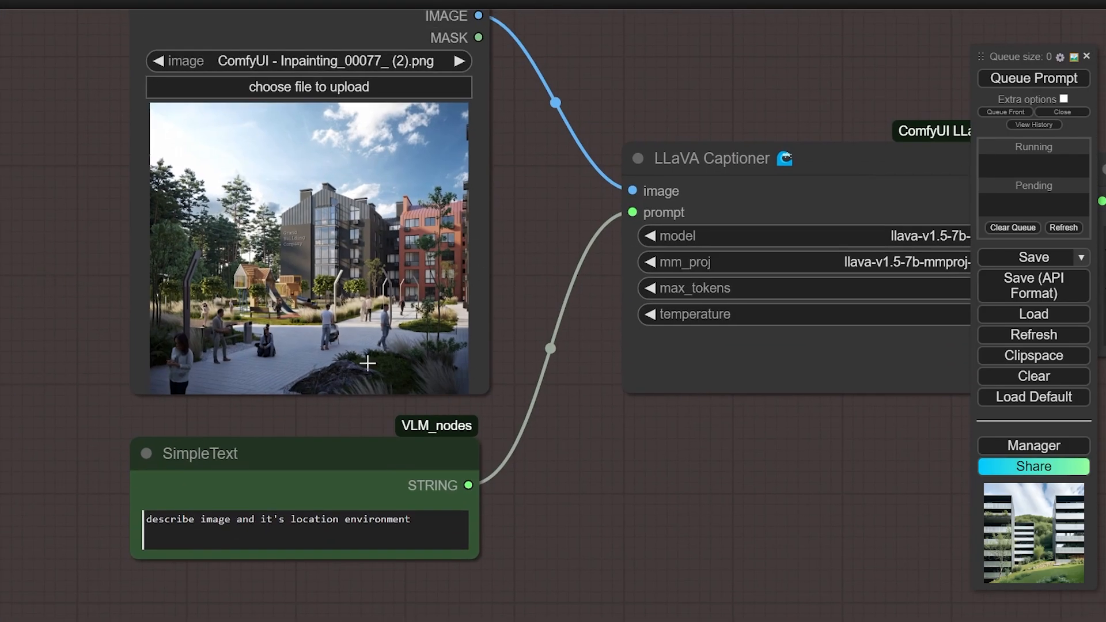
scroll(368, 362, "down", 13)
left_click_drag(645, 418, 449, 366)
scroll(308, 364, "up", 1)
scroll(309, 369, "up", 3)
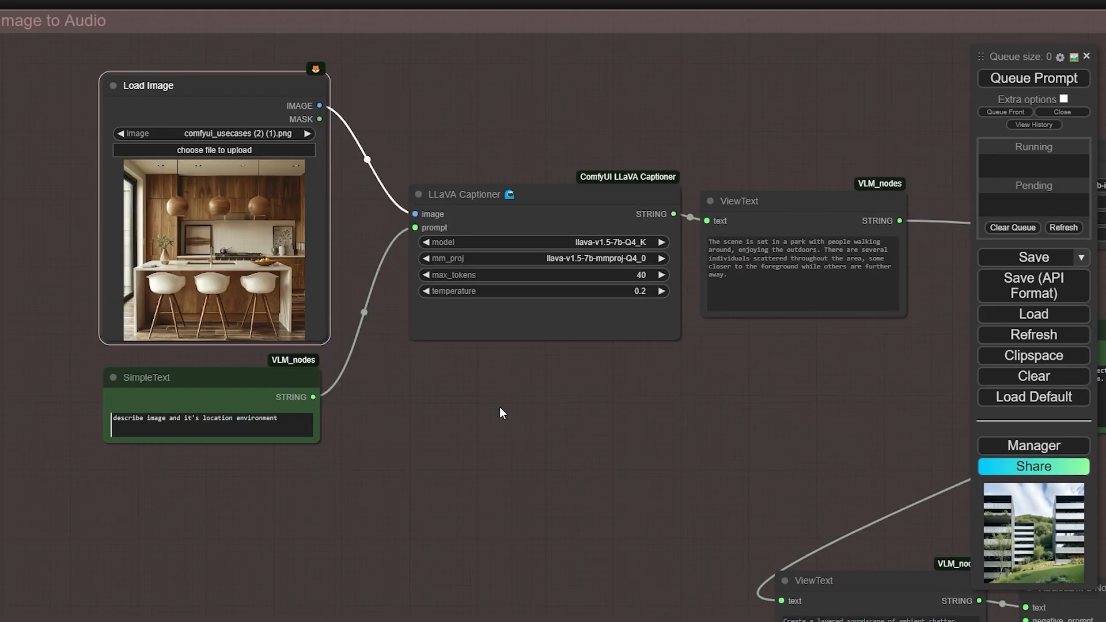
scroll(499, 410, "up", 3)
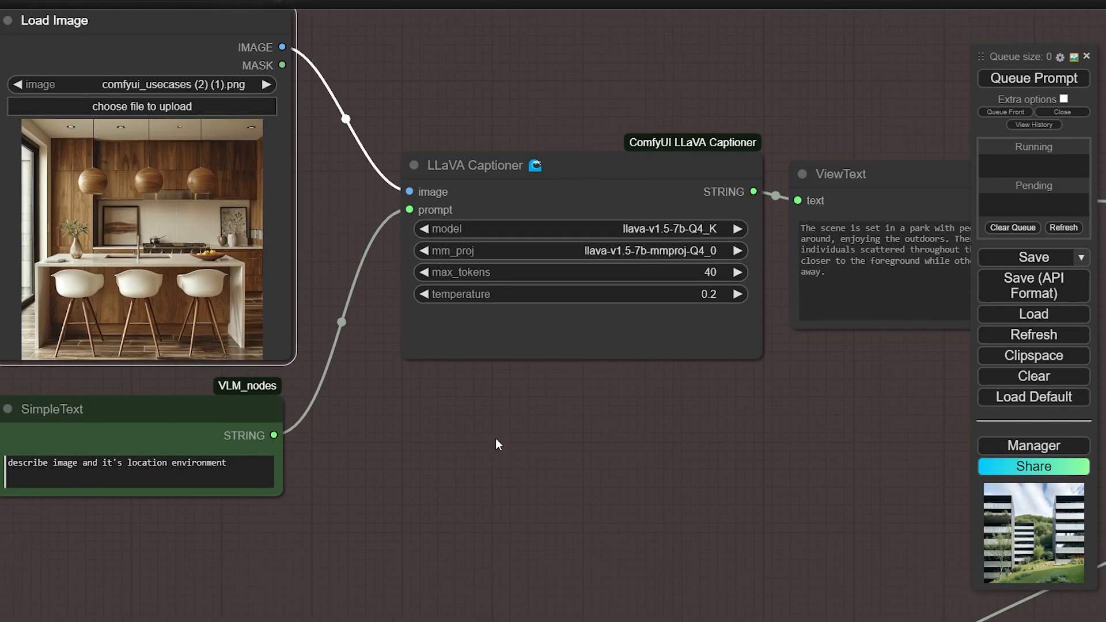
left_click(496, 444)
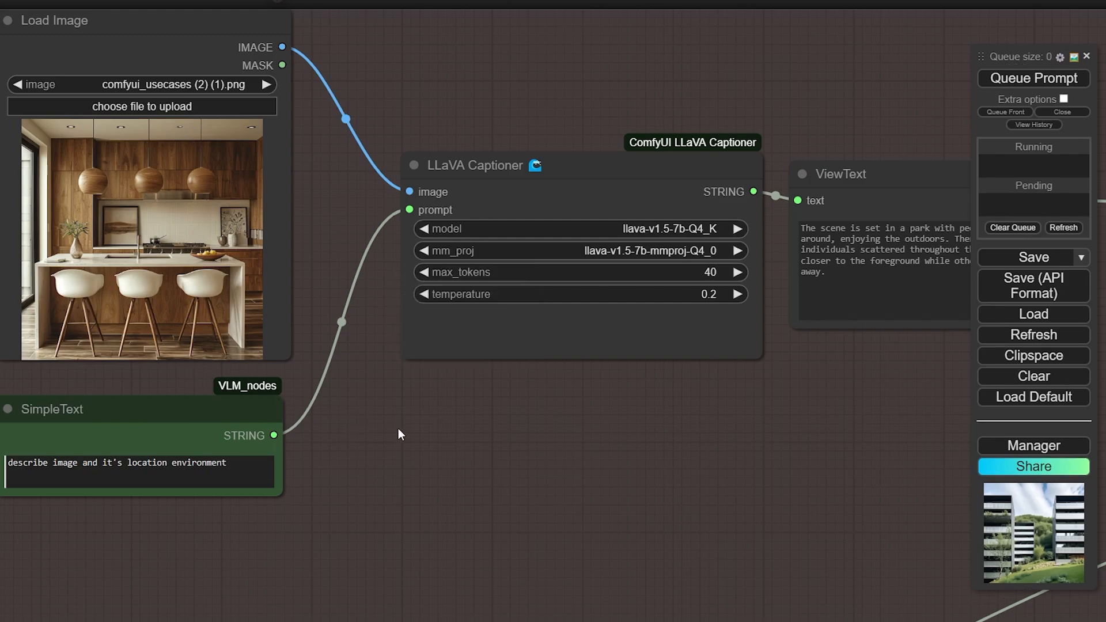
Pan across the ViewText caption node to the LLMSampler and audio nodes
left_click_drag(459, 463, 348, 474)
left_click_drag(730, 204, 729, 199)
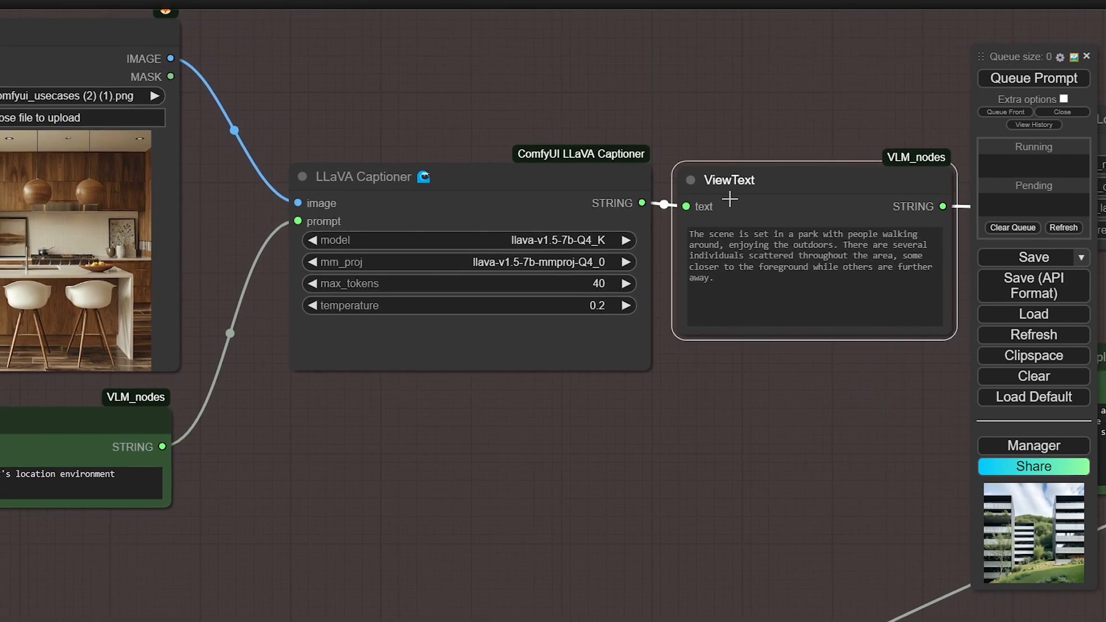
left_click_drag(462, 492, 262, 476)
scroll(710, 457, "down", 2)
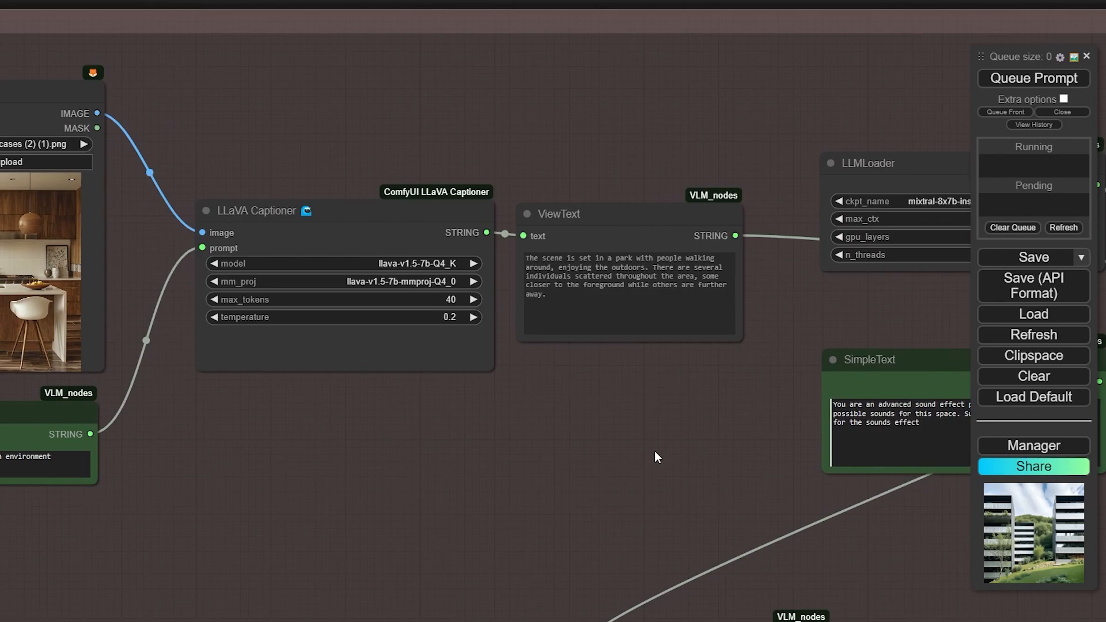
left_click_drag(656, 455, 456, 375)
scroll(455, 374, "down", 4)
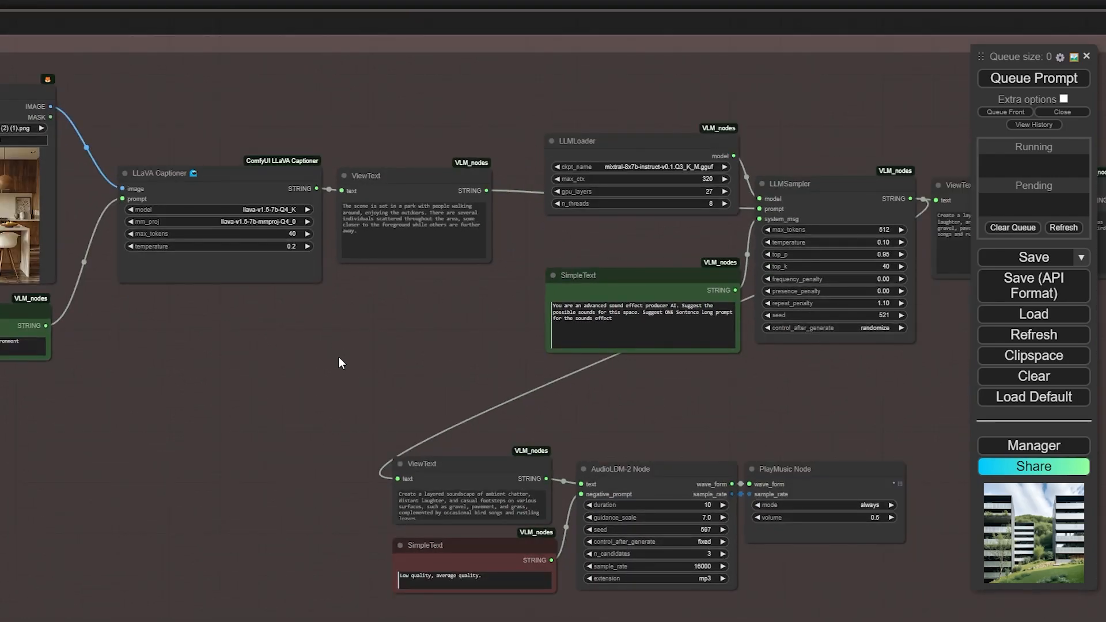
Queue Image to Audio on the kitchen image and read the new footsteps-and-chairs sound prompt
left_click(1034, 78)
left_click_drag(442, 312, 28, 346)
scroll(601, 289, "up", 4)
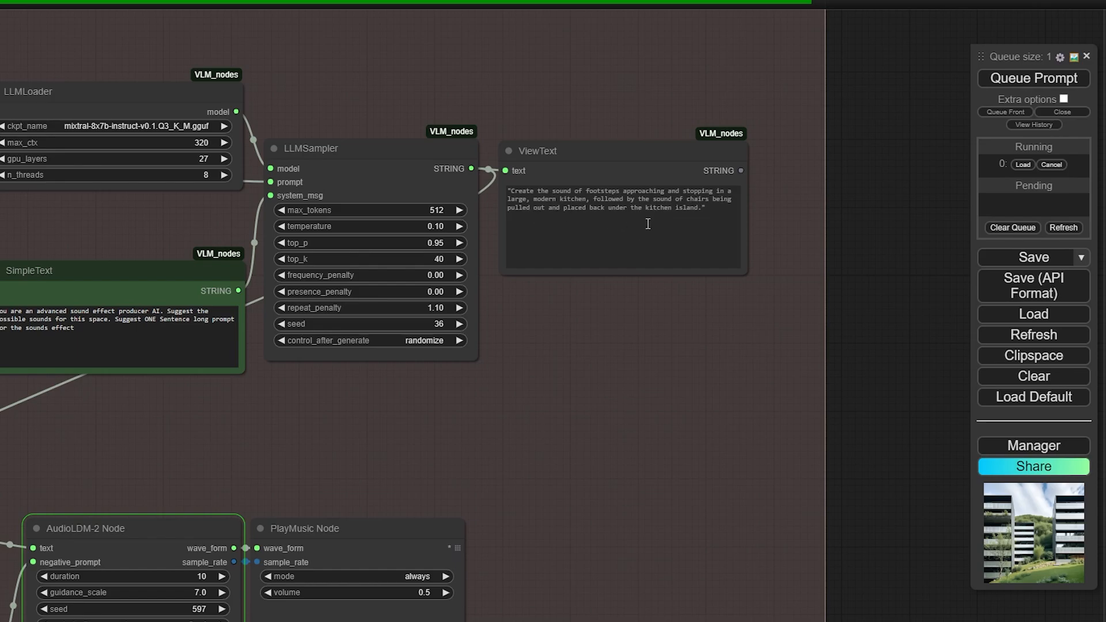
left_click_drag(411, 458, 550, 368)
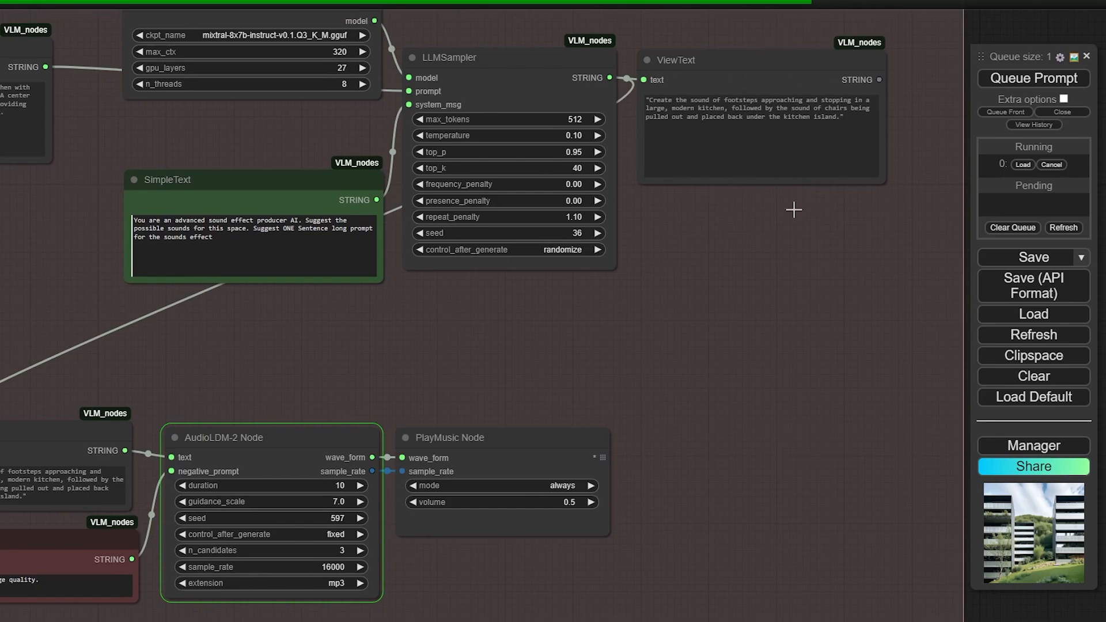
left_click_drag(770, 340, 817, 279)
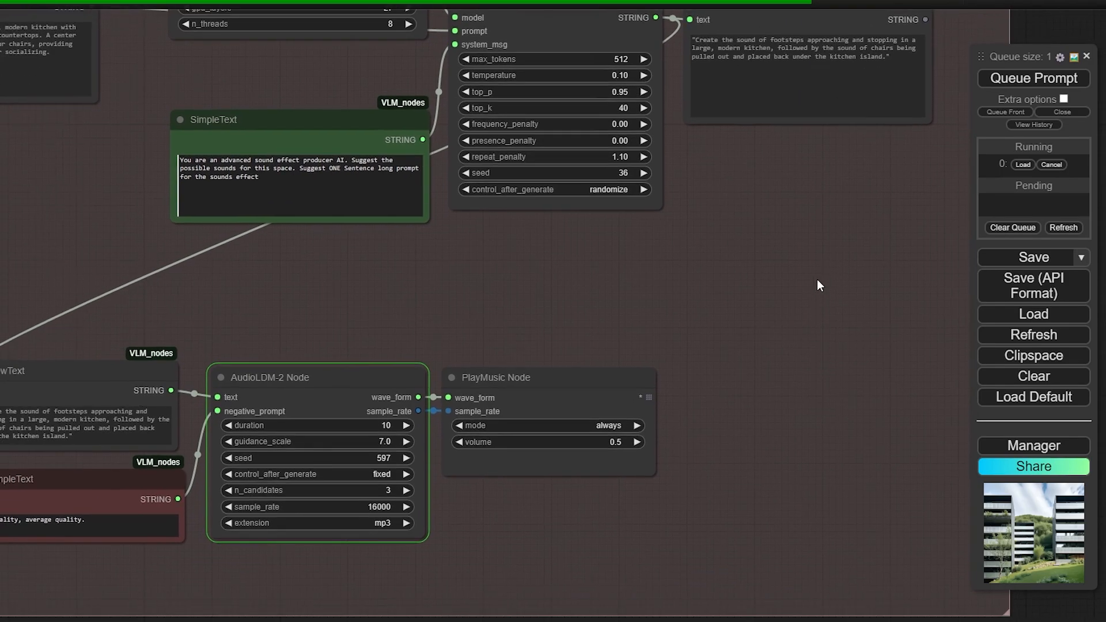
left_click_drag(740, 287, 754, 291)
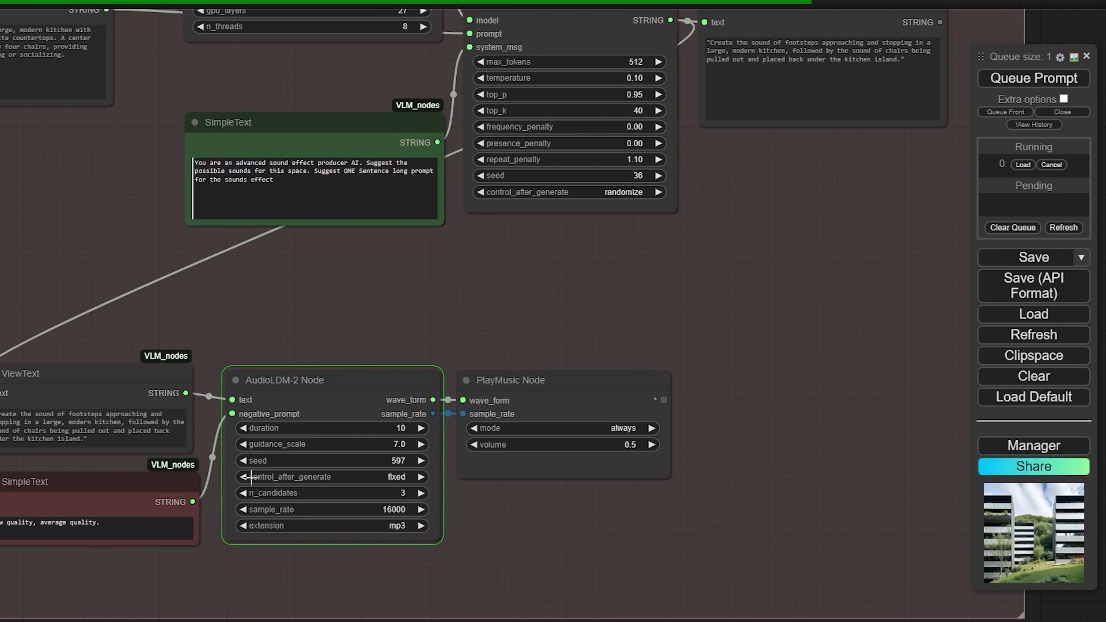
Nudge the AudioLDM-2 and PlayMusic nodes and reframe the full Image to Audio group
mouse_move(373, 375)
left_mouse_down()
mouse_move(359, 344)
mouse_move(371, 370)
left_mouse_up()
left_click_drag(481, 377, 484, 373)
left_click_drag(482, 359, 484, 338)
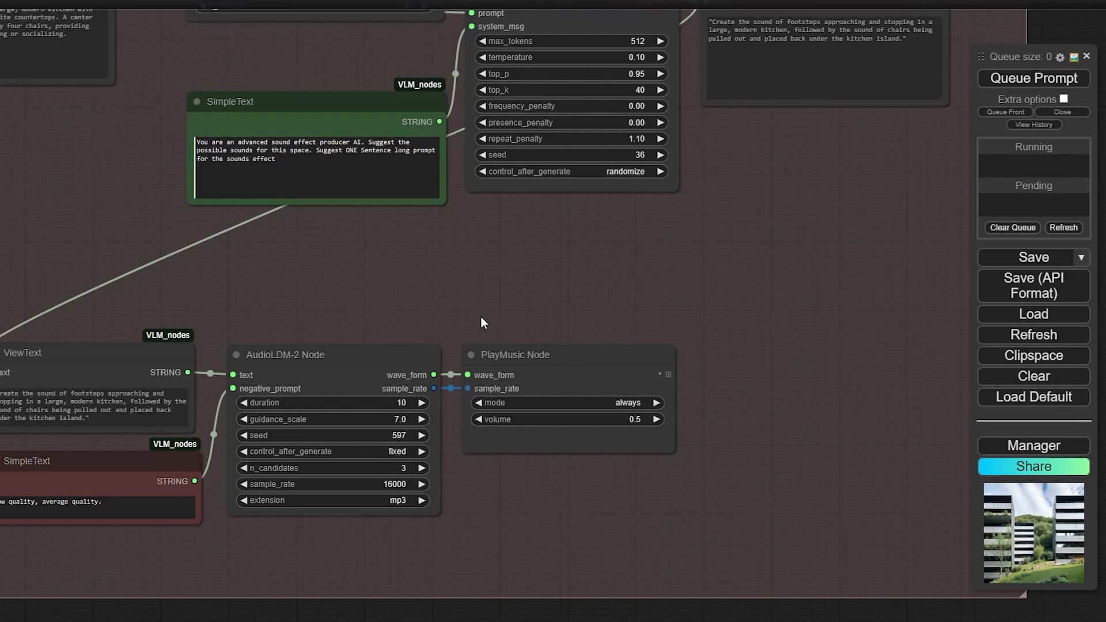
scroll(482, 317, "down", 3)
left_click_drag(482, 317, 616, 340)
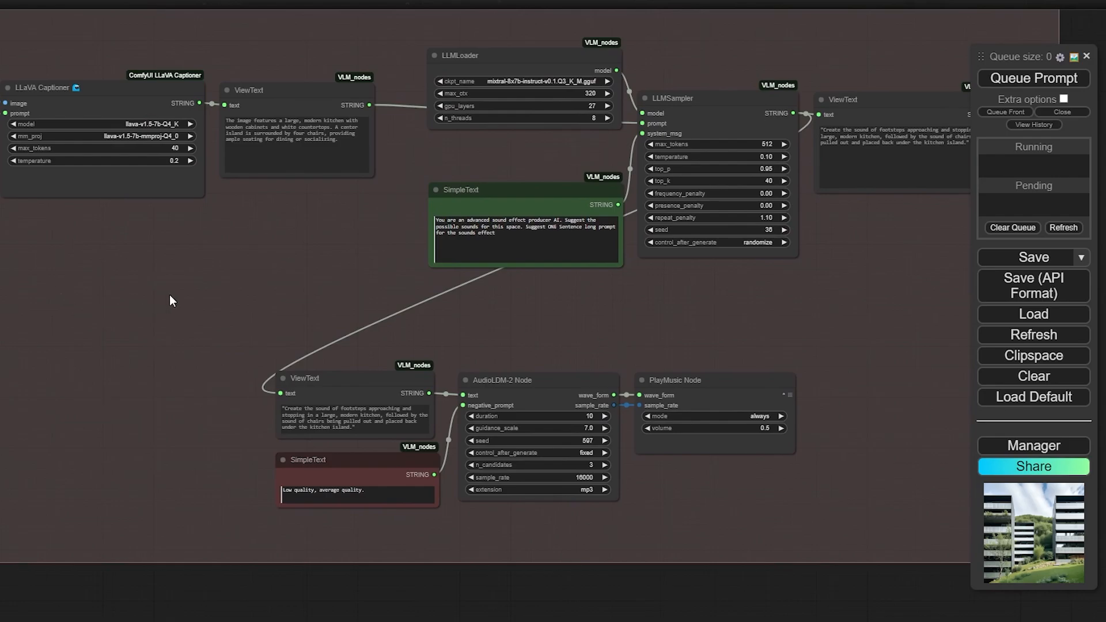
left_click_drag(170, 295, 144, 295)
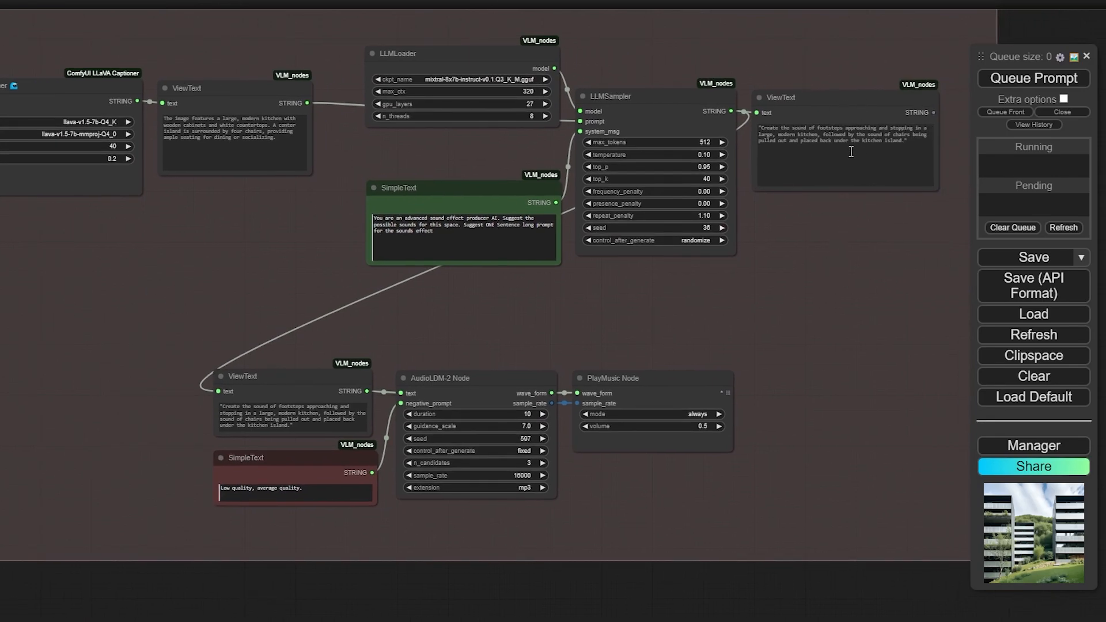
scroll(833, 307, "down", 4)
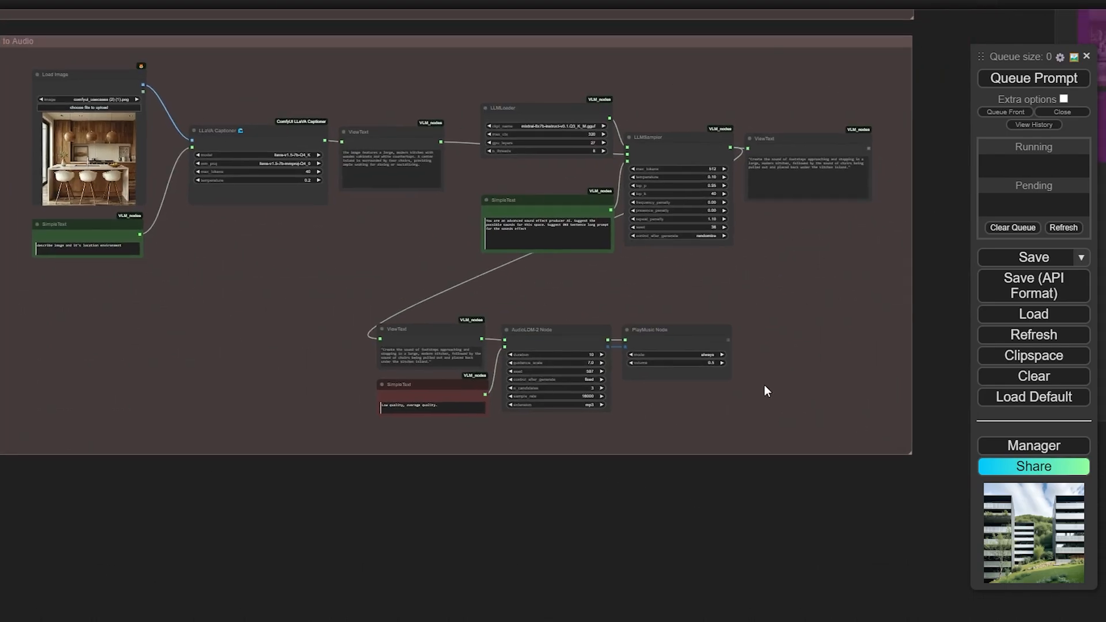
left_click_drag(764, 190, 772, 223)
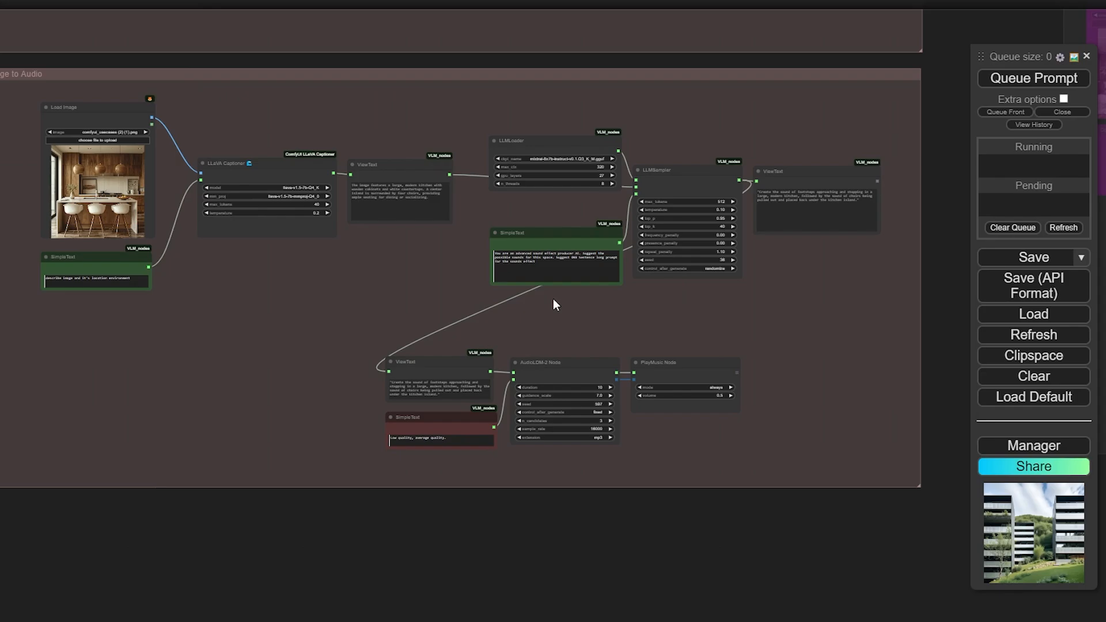
Bypass all twelve Image to Audio nodes with Ctrl+B
left_click_drag(867, 496, 84, 261)
key("ctrl+b")
scroll(32, 102, "down", 4)
scroll(716, 276, "down", 2)
Inspect the Image Effects group's DropShadow preview, background-removal, Load Image and ColorImage nodes
left_click_drag(716, 276, 163, 232)
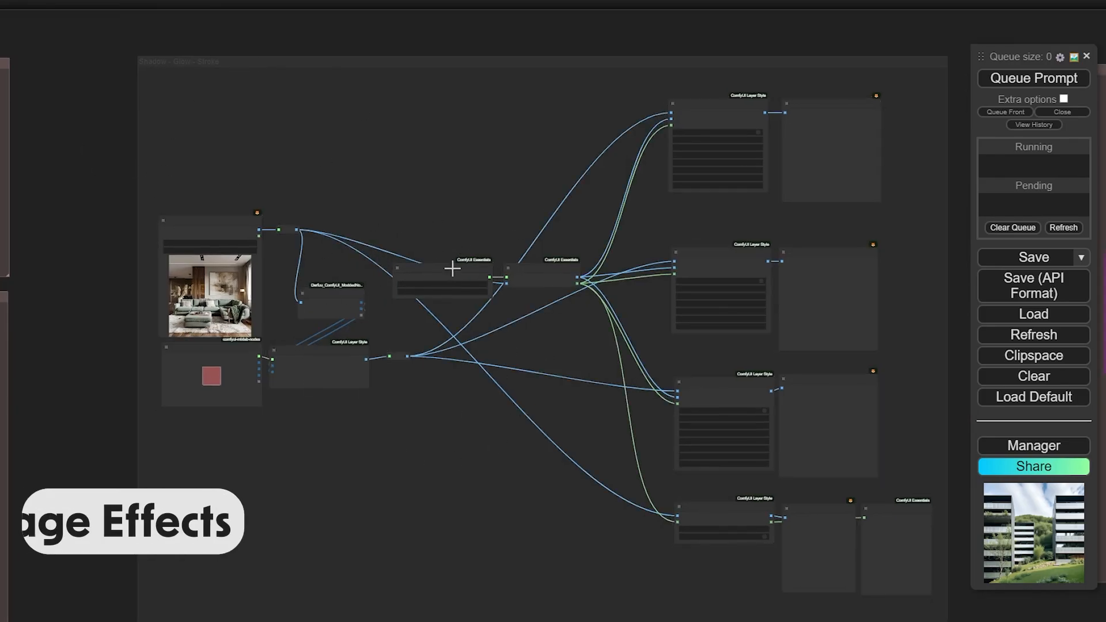
left_click_drag(473, 194, 291, 215)
scroll(565, 118, "up", 9)
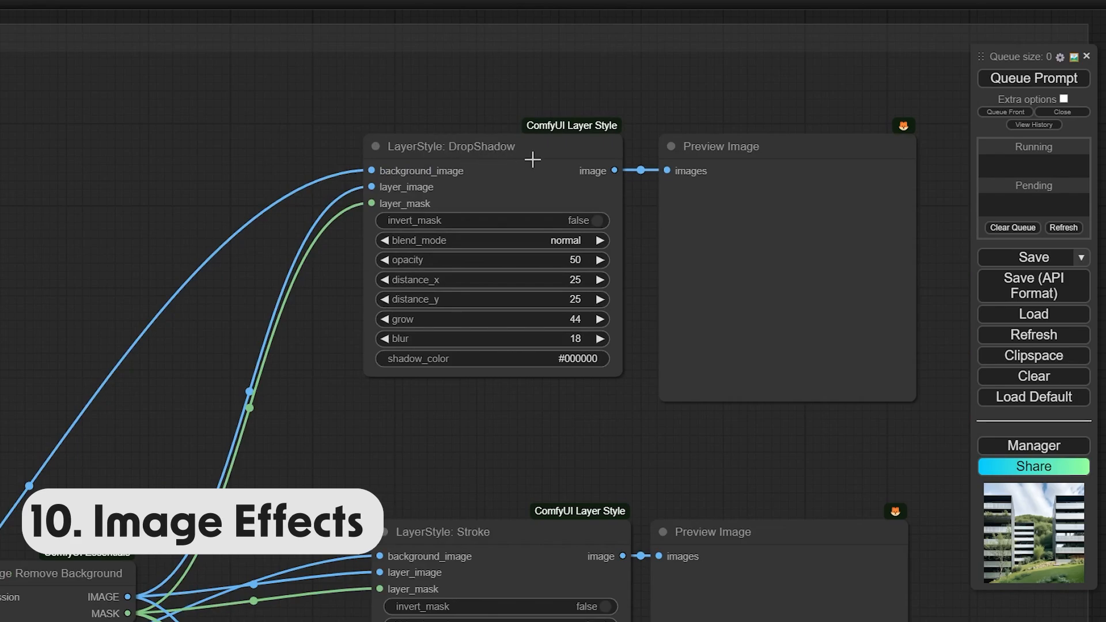
scroll(531, 160, "down", 3)
left_click_drag(358, 359, 710, 209)
scroll(286, 193, "up", 5)
left_click_drag(42, 295, 323, 168)
scroll(323, 168, "down", 5)
Follow the effect chain down to the 50-opacity ImageOpacity node and back to the source image
left_click_drag(535, 75, 440, 118)
scroll(440, 117, "down", 3)
left_click_drag(590, 107, 513, 150)
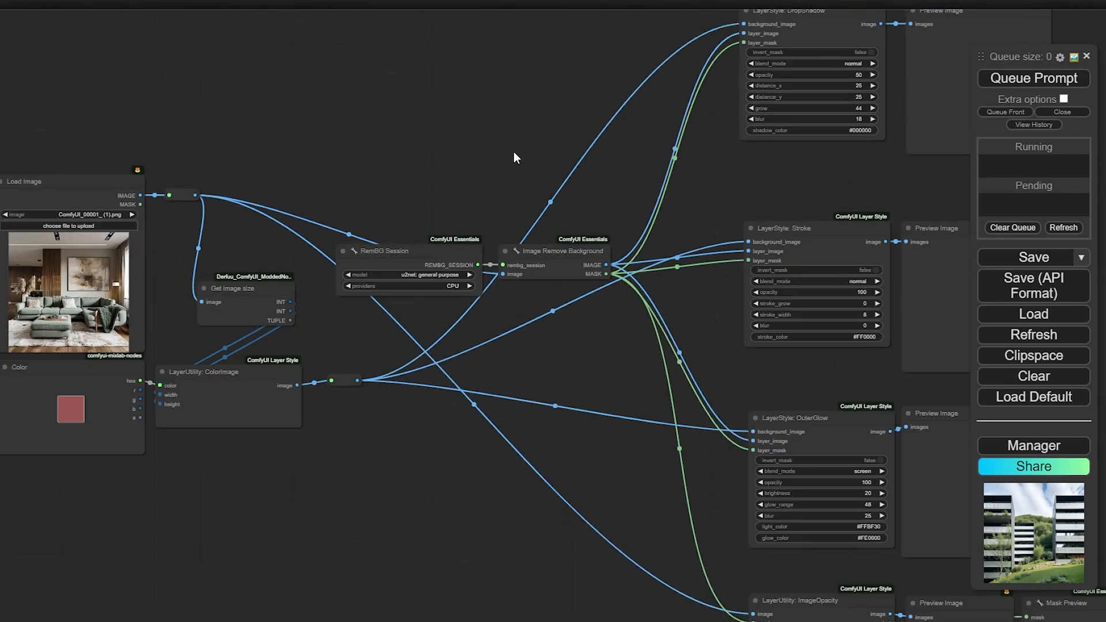
left_click_drag(614, 156, 436, 198)
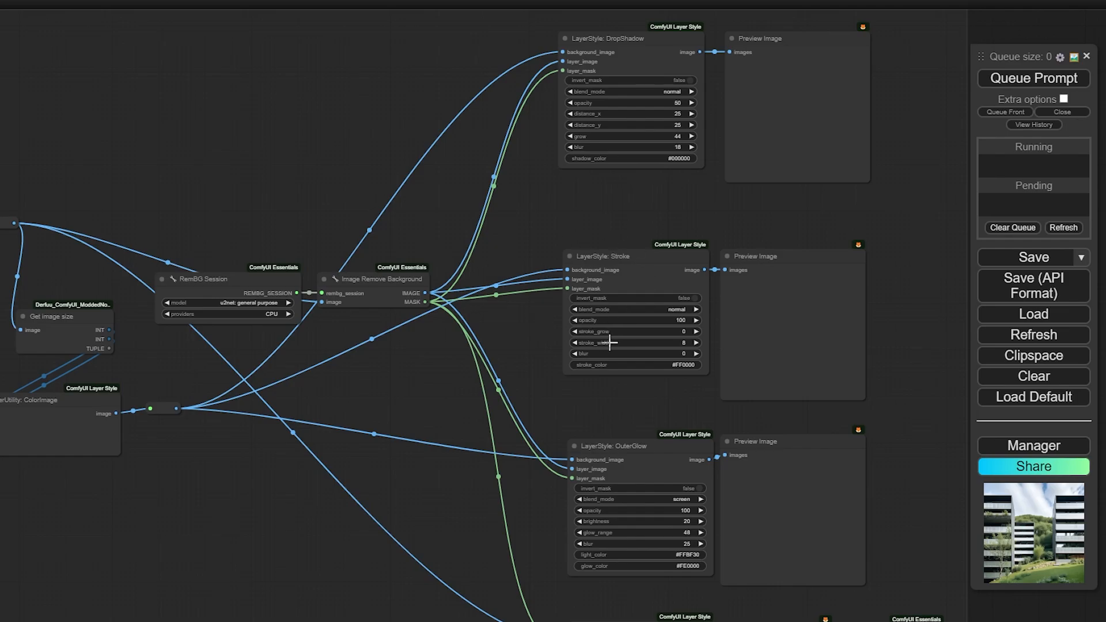
left_click_drag(668, 421, 593, 302)
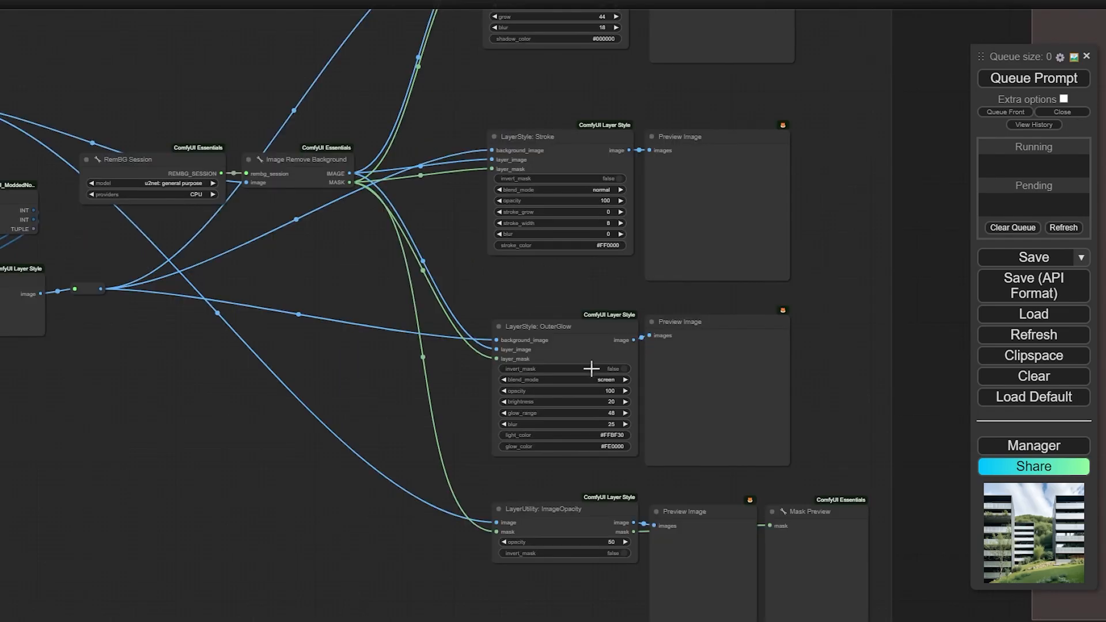
left_click_drag(391, 465, 437, 349)
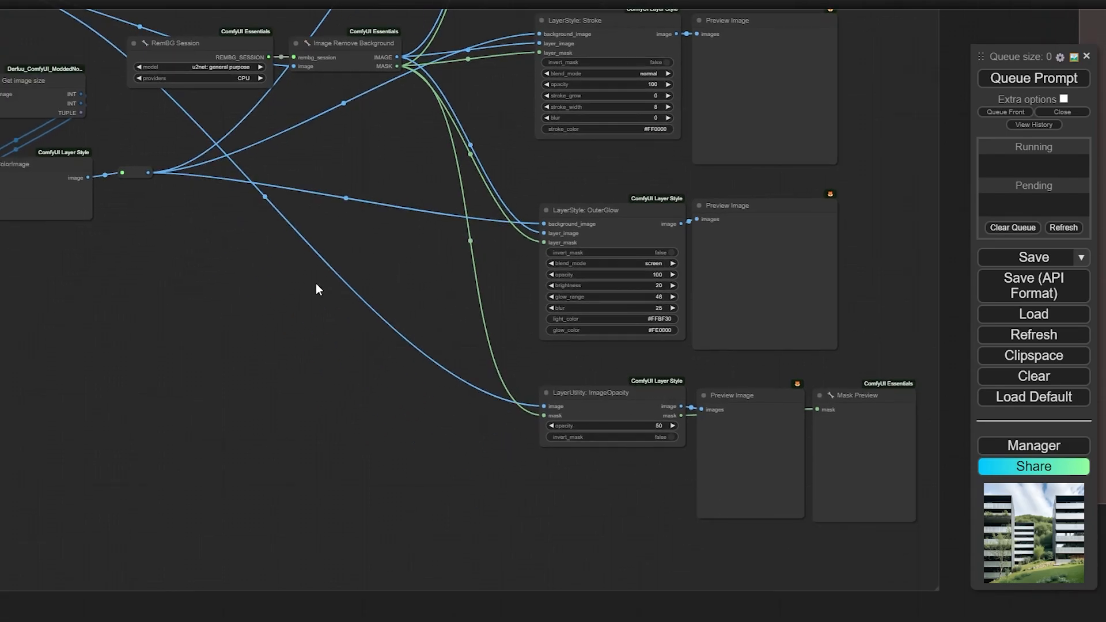
left_click_drag(316, 289, 463, 387)
Run the Image Effects workflow and inspect the opacity and mask previews
left_click(1042, 81)
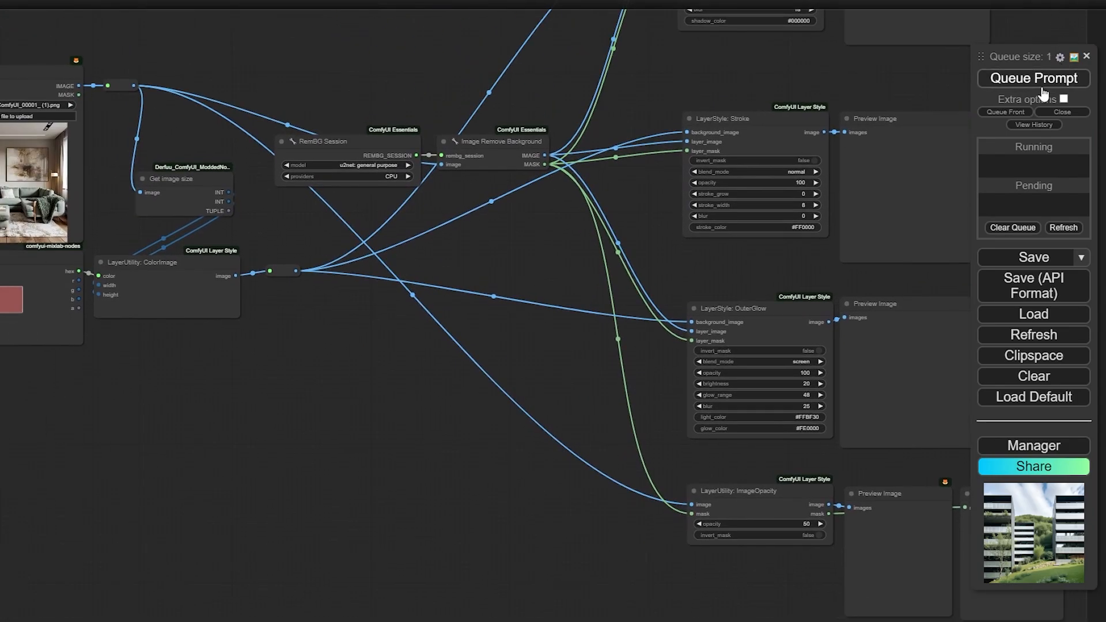
left_click_drag(523, 275, 523, 319)
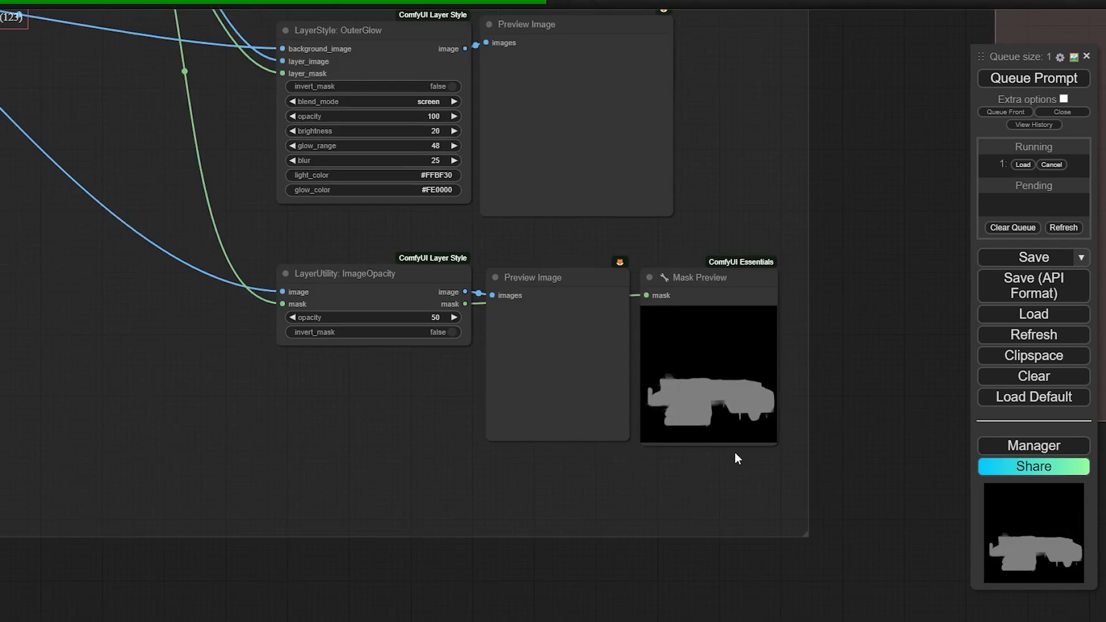
scroll(679, 428, "up", 6)
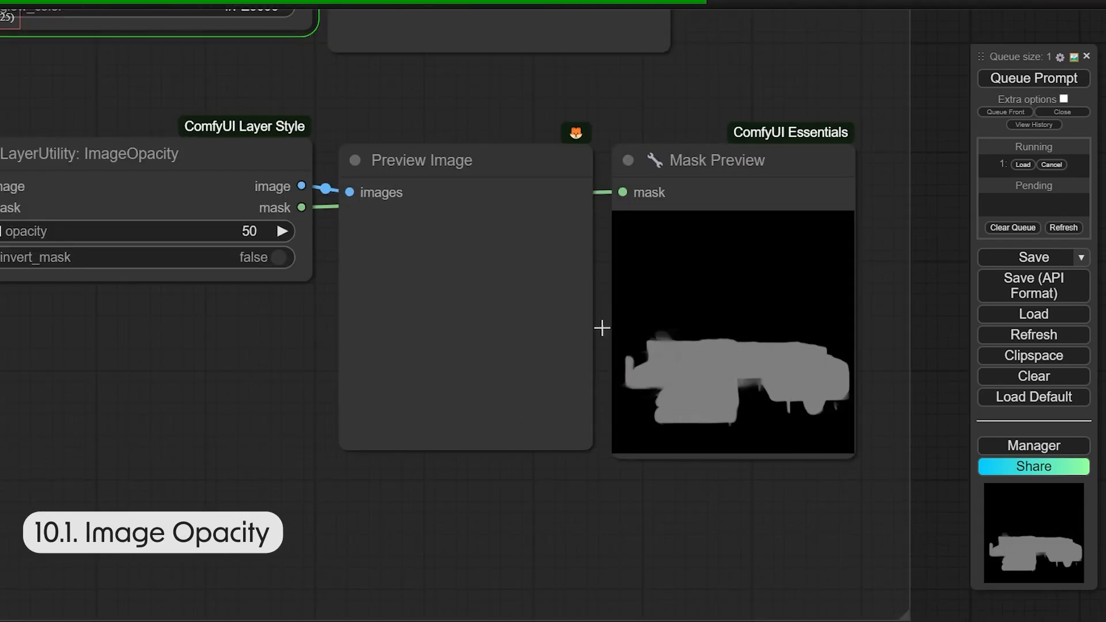
scroll(461, 413, "up", 5)
scroll(461, 413, "up", 2)
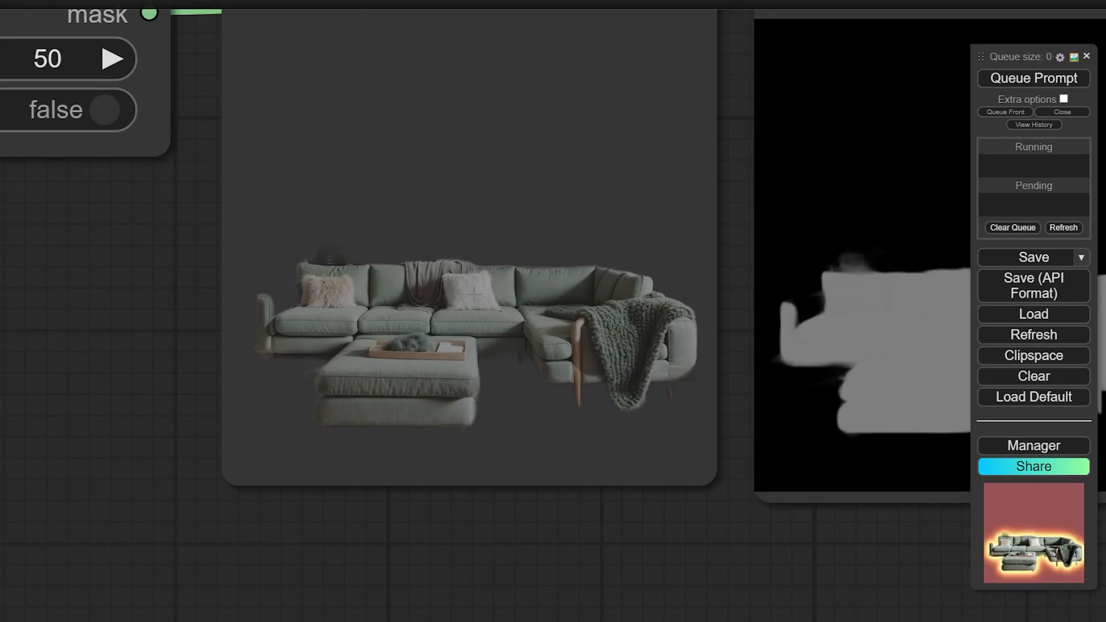
scroll(520, 309, "down", 6)
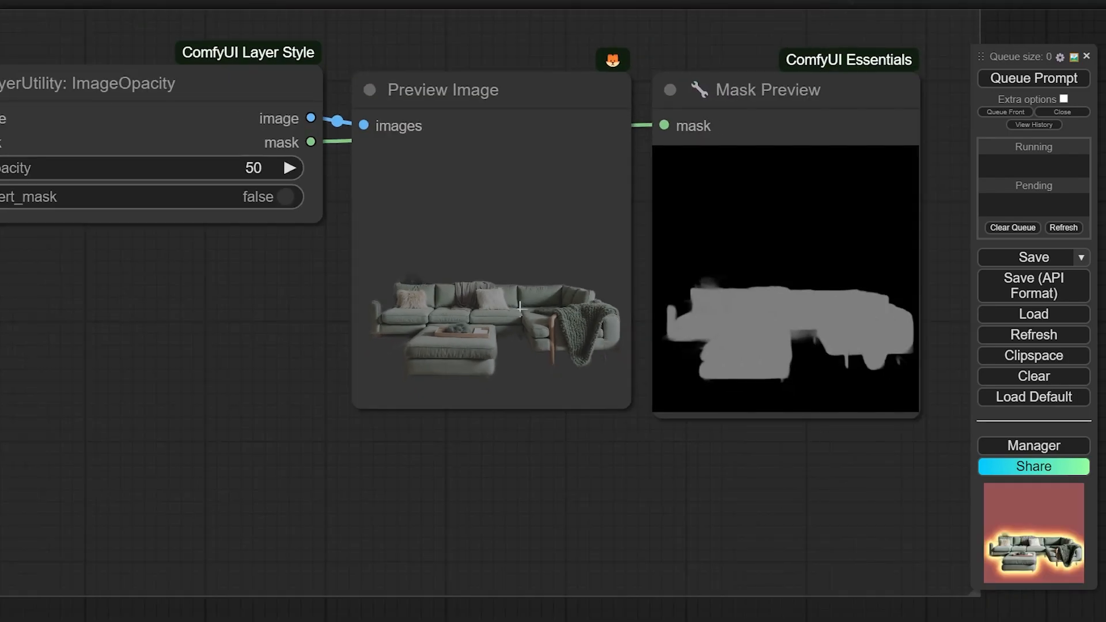
scroll(520, 308, "down", 7)
scroll(490, 467, "down", 6)
Inspect the RemBG and colour-effect results, including the sofa's outer glow
left_click_drag(286, 340, 537, 499)
scroll(537, 499, "up", 5)
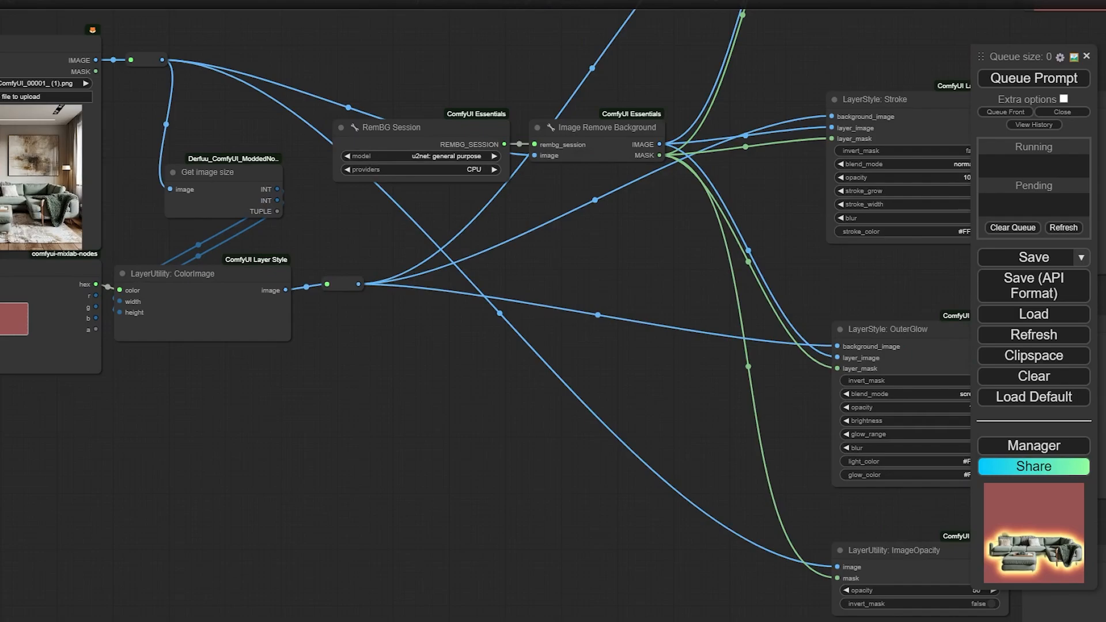
scroll(29, 282, "up", 3)
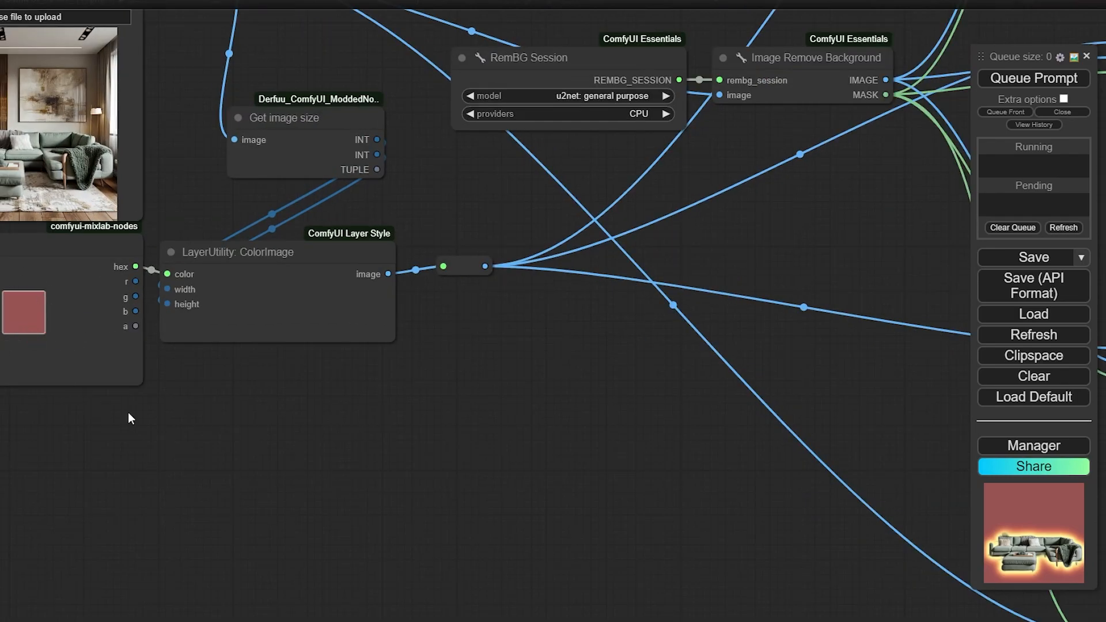
scroll(128, 413, "down", 8)
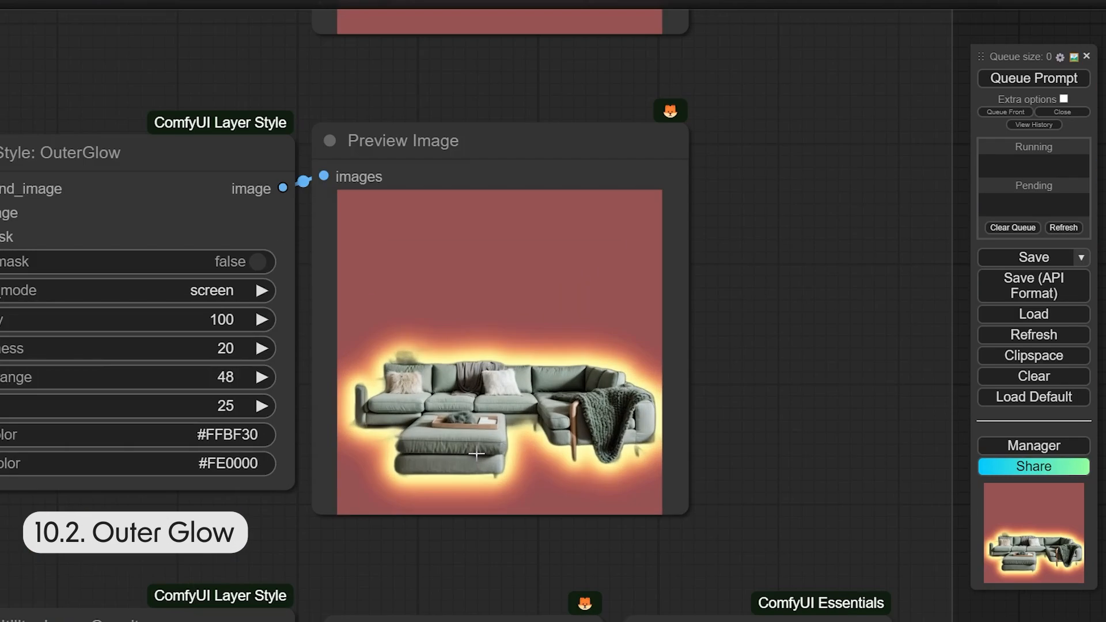
scroll(468, 470, "up", 3)
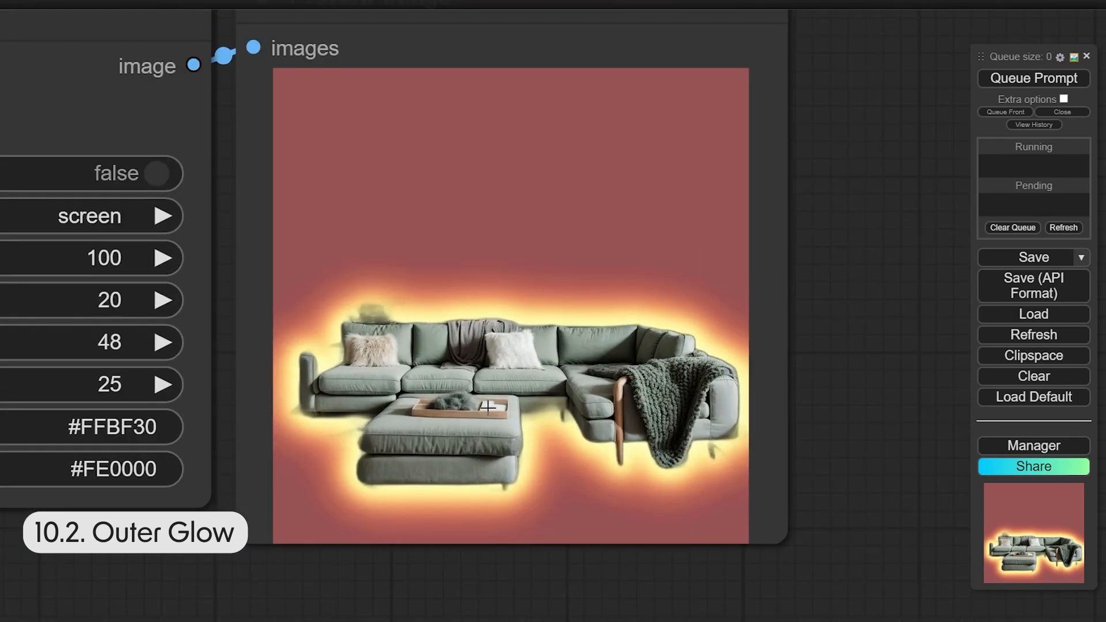
scroll(484, 307, "down", 1)
scroll(538, 294, "down", 2)
scroll(538, 294, "up", 1)
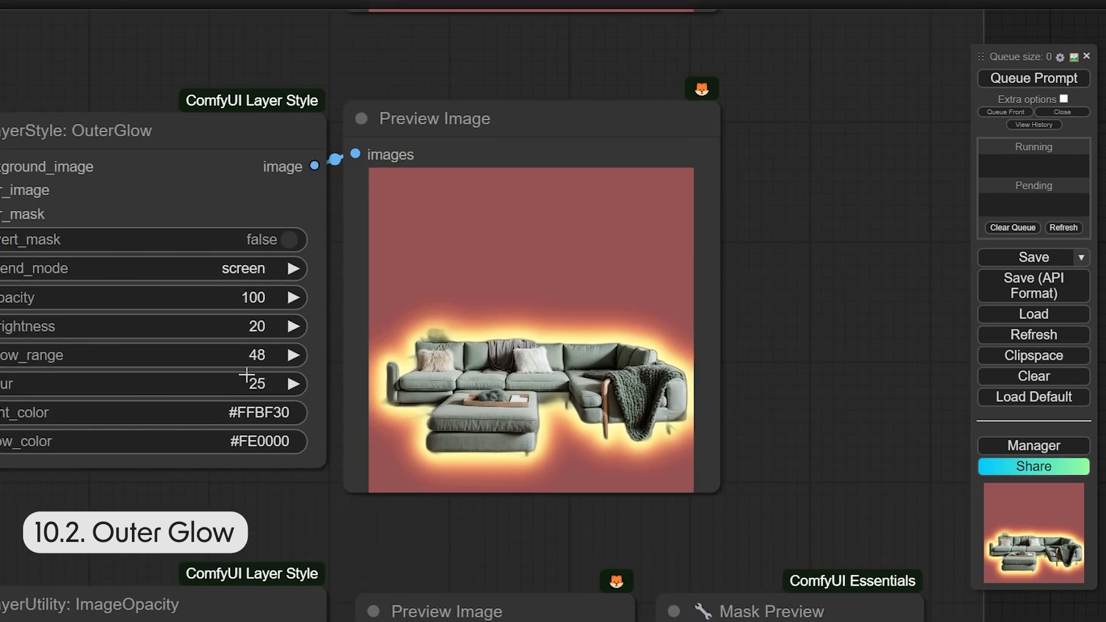
scroll(108, 445, "down", 2)
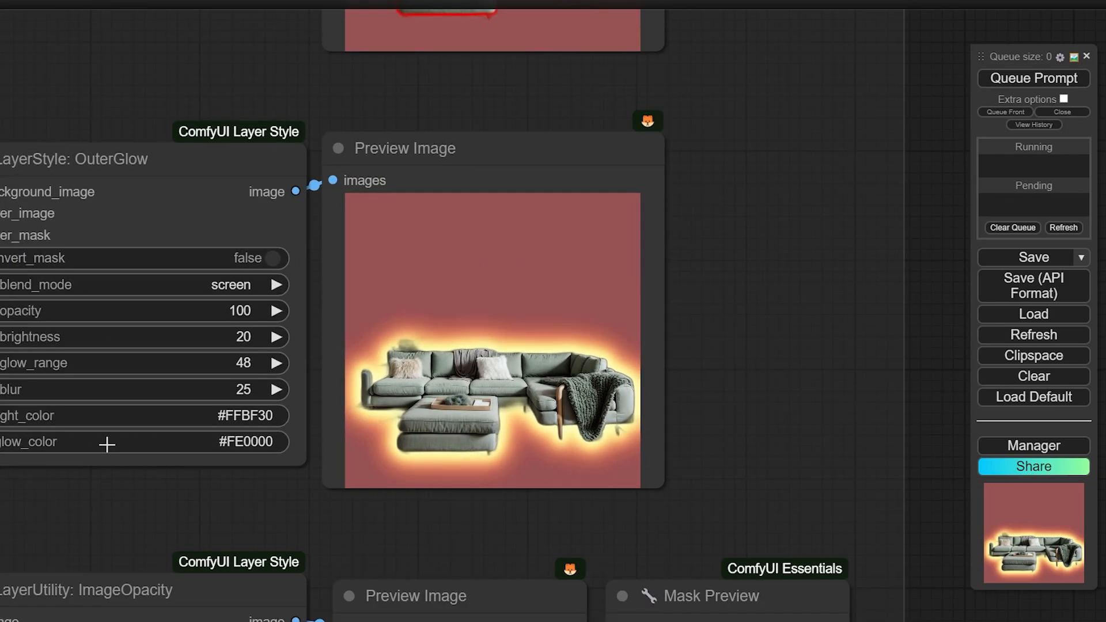
Review the sofa's stroke and drop shadow results
left_click_drag(231, 124, 270, 388)
scroll(276, 386, "up", 2)
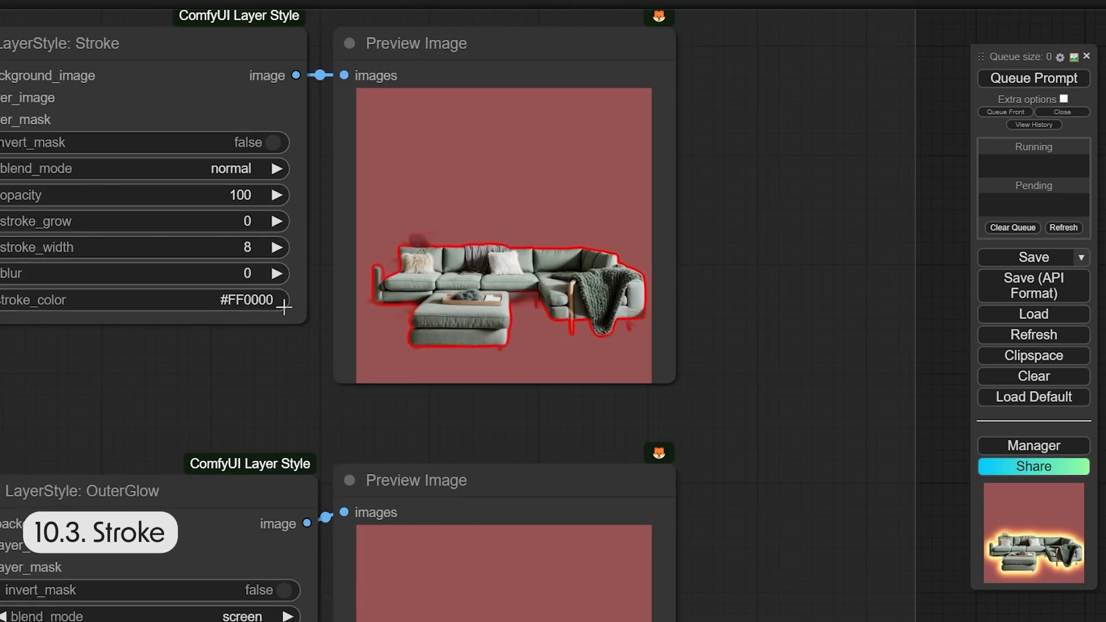
left_click_drag(818, 155, 829, 383)
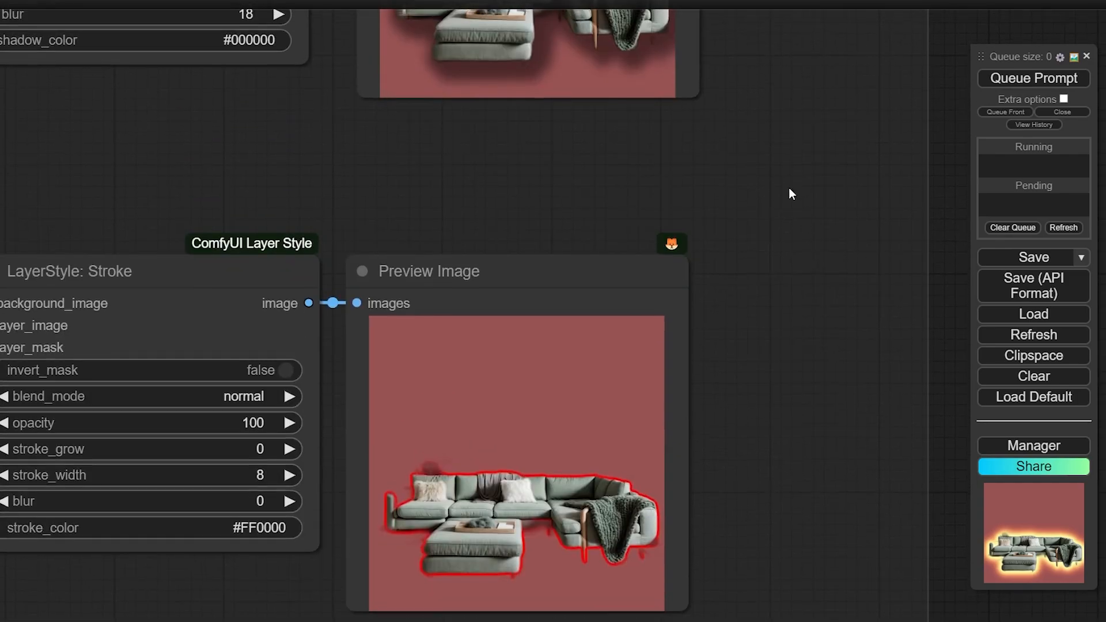
left_click_drag(789, 188, 819, 494)
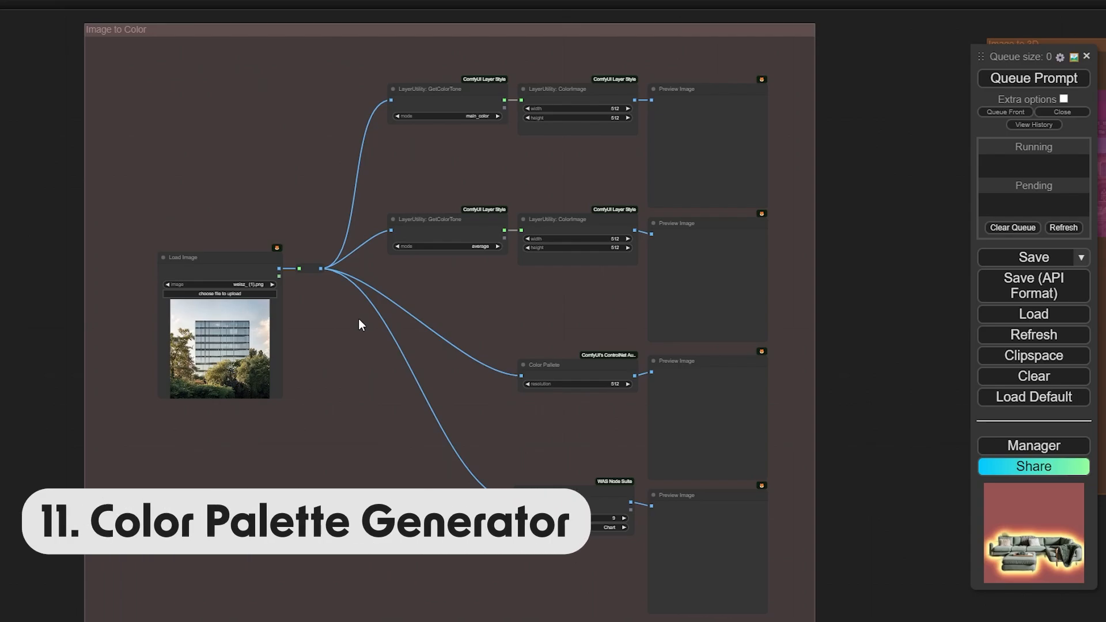
Run Image to Color and check the grey-green average tone, colour grid and 9-colour chart
scroll(580, 153, "up", 2)
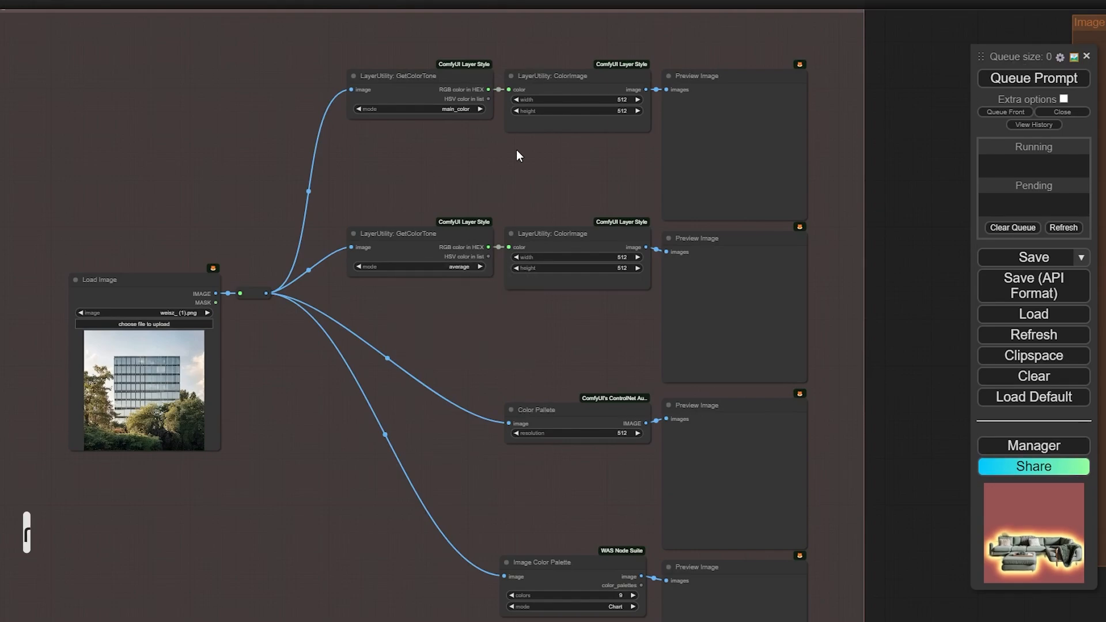
left_click(1034, 79)
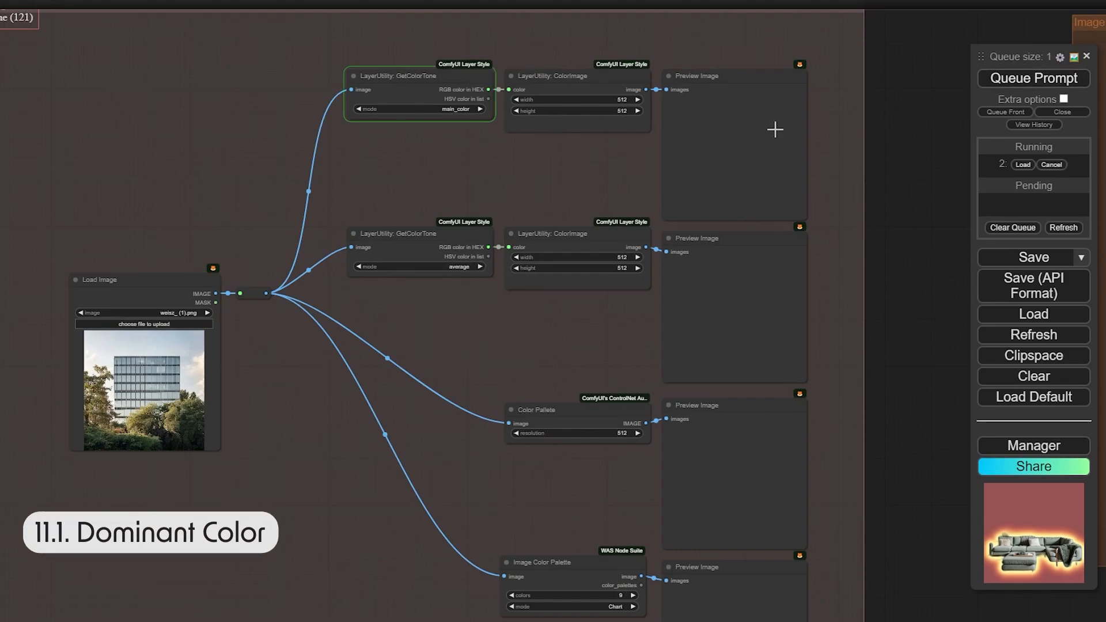
left_click_drag(559, 174, 496, 117)
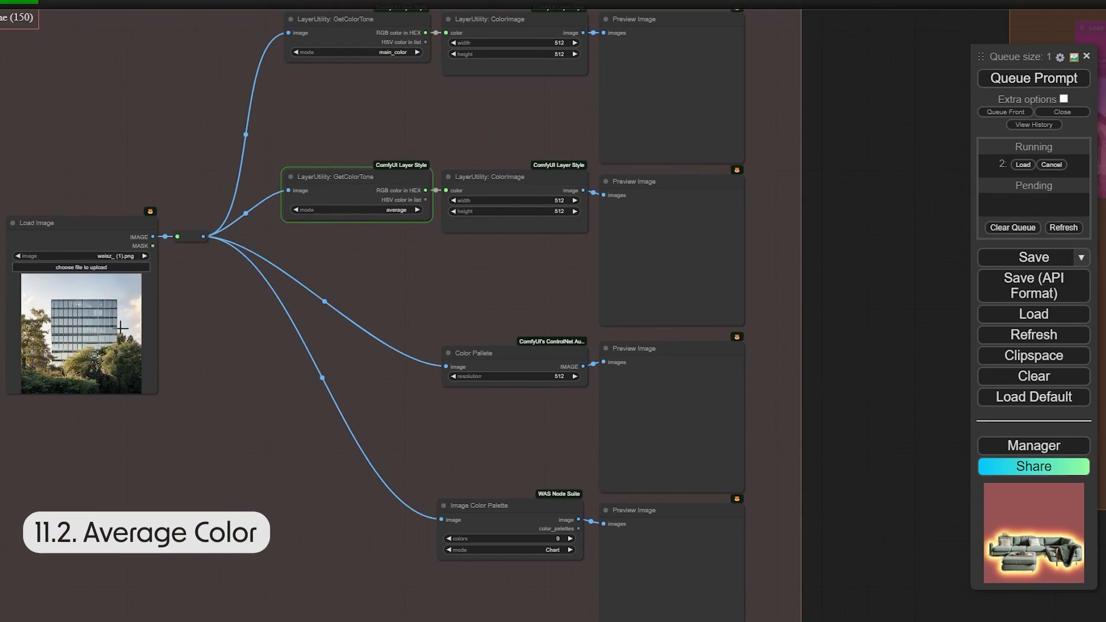
left_click_drag(470, 244, 448, 153)
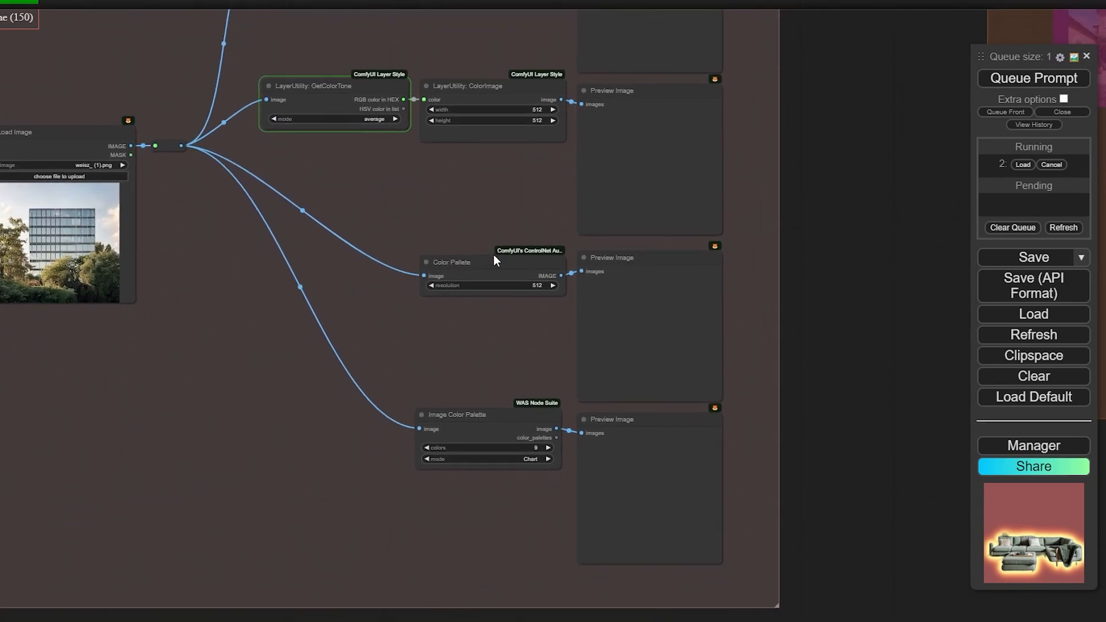
left_click_drag(493, 260, 493, 256)
scroll(675, 369, "up", 2)
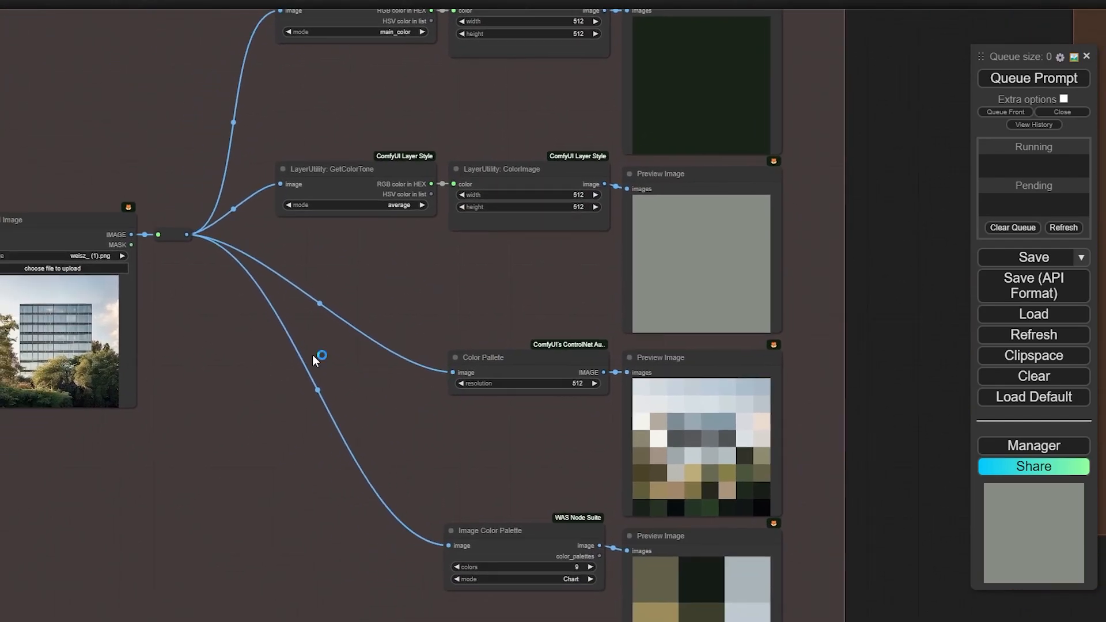
Load comfyui_usecases (3).png and review its beige average tone and brown palettes
left_click(39, 269)
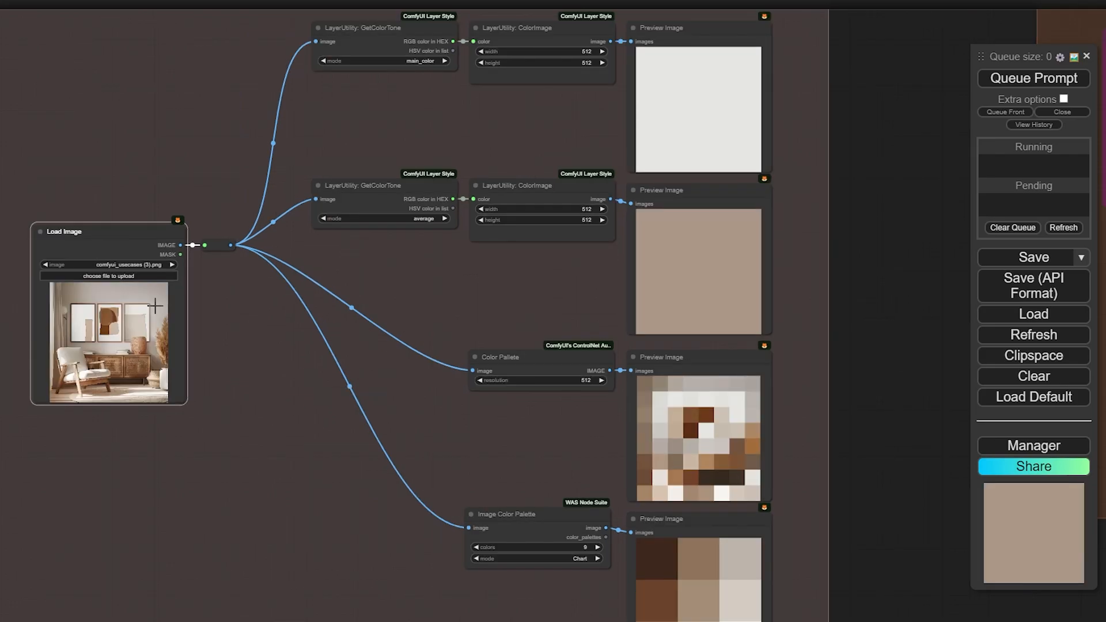
left_click_drag(323, 432, 302, 382)
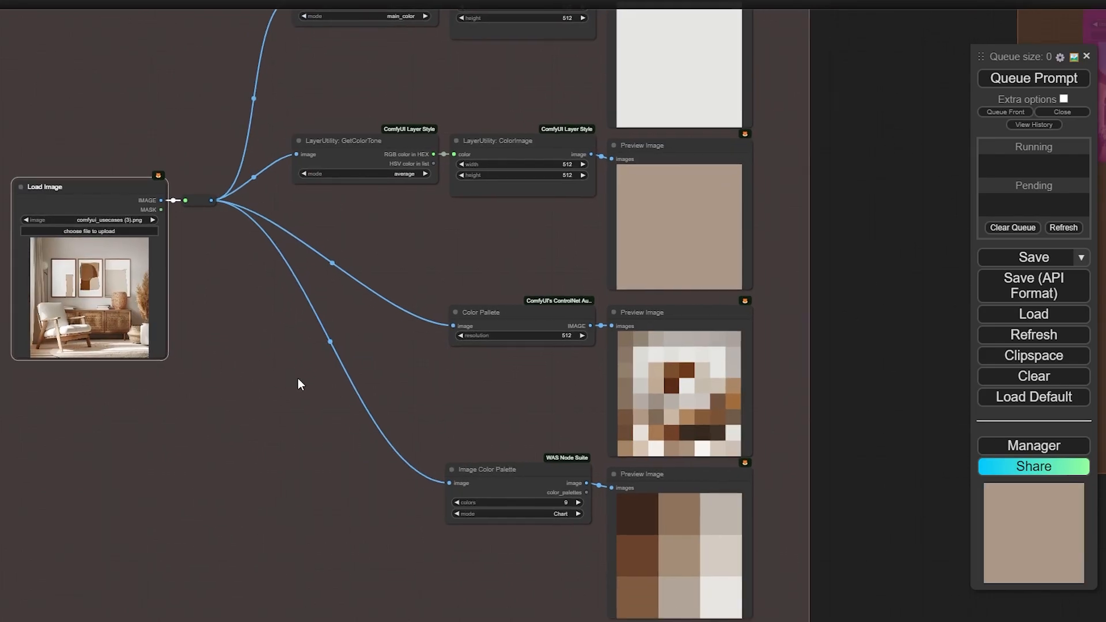
left_click_drag(291, 337, 295, 353)
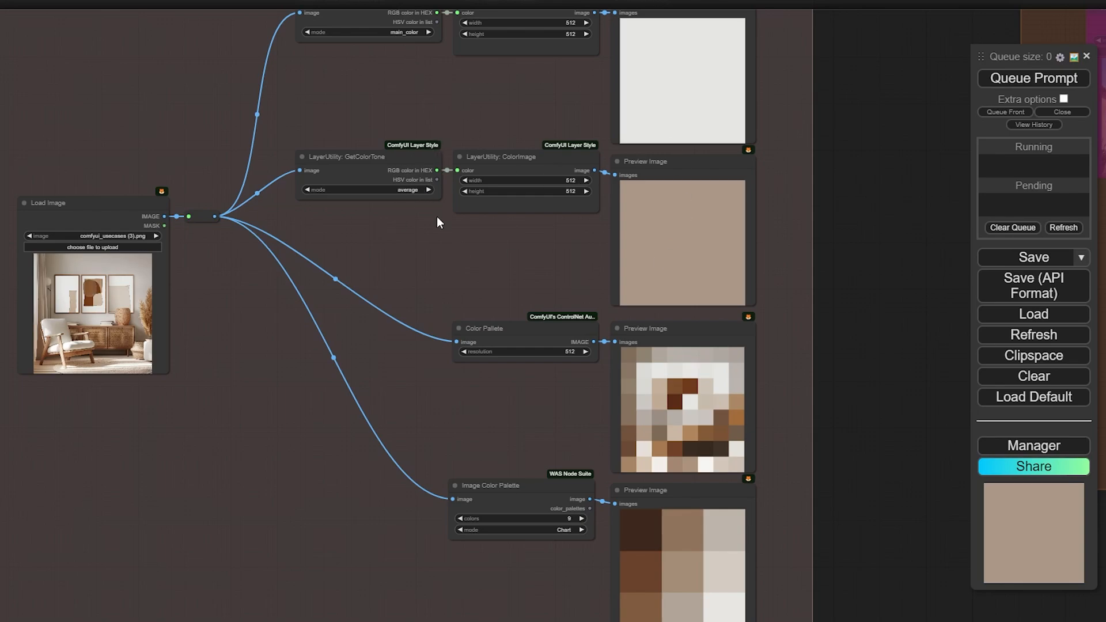
left_click_drag(307, 361, 250, 272)
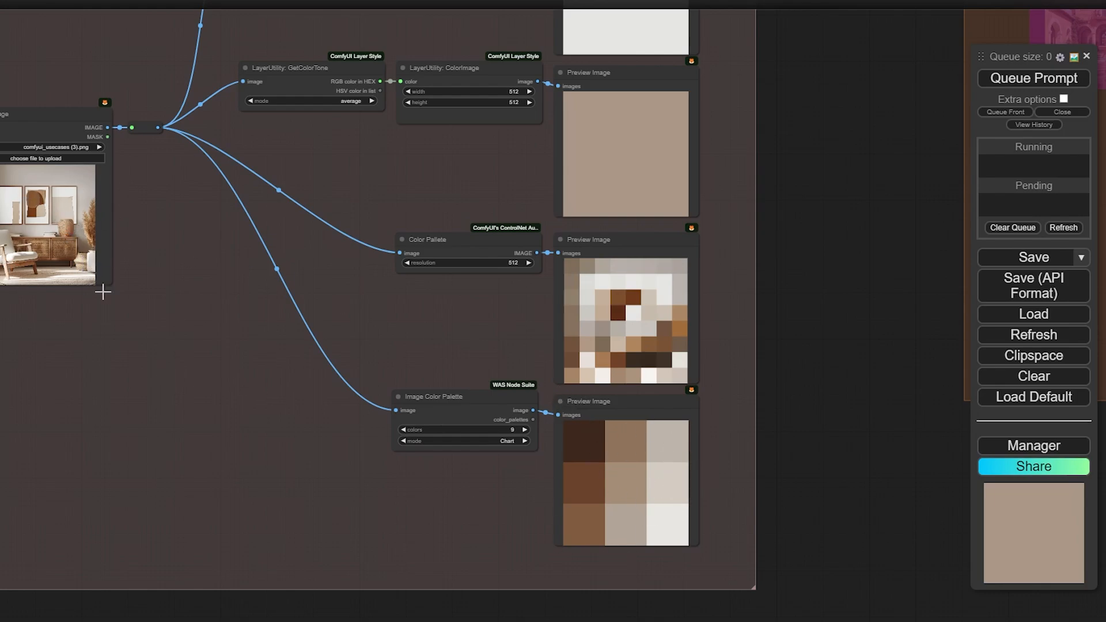
Pan over to the bypassed Image to 3D Generator group
left_click_drag(814, 222, 820, 273)
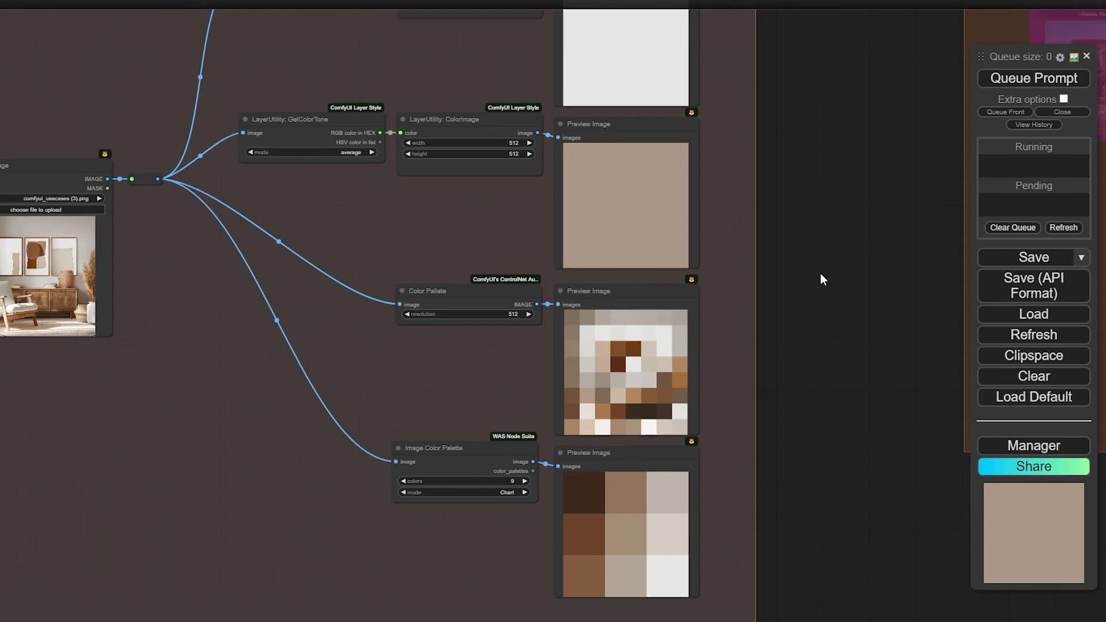
scroll(813, 322, "down", 3)
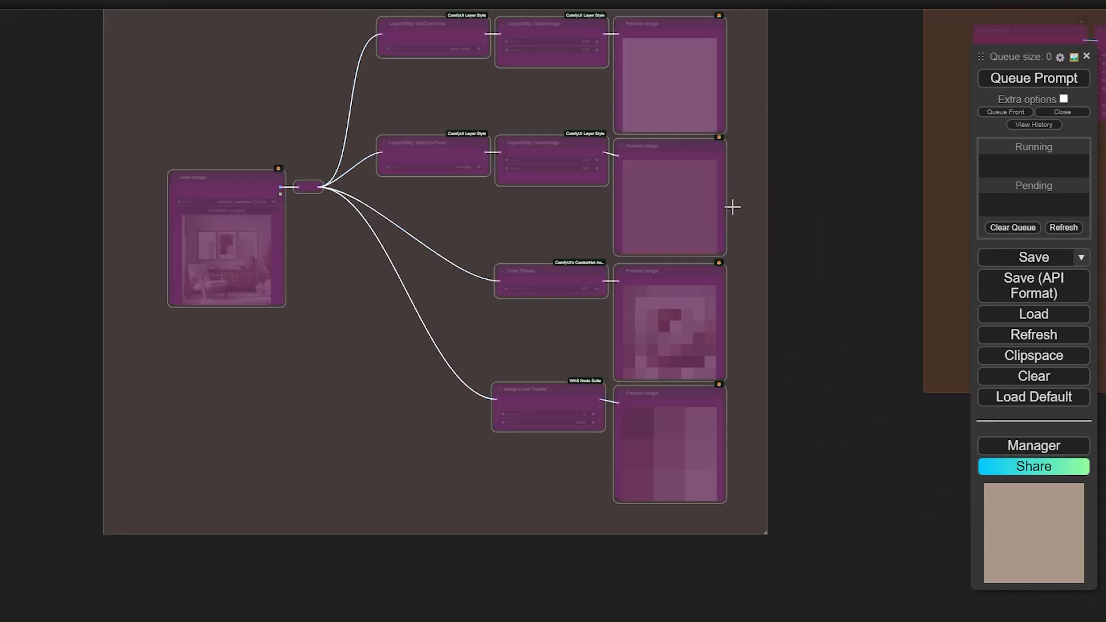
left_click_drag(804, 218, 276, 284)
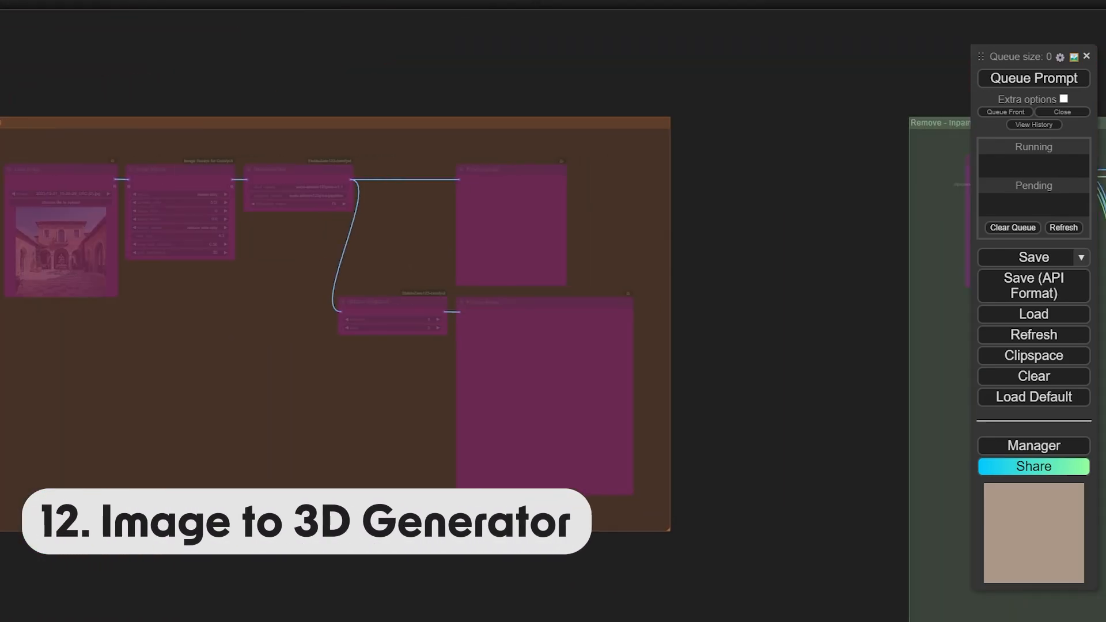
Un-bypass the Image to 3D nodes with Ctrl+B and run StableZero123 on the villa courtyard photo
key("ctrl+b")
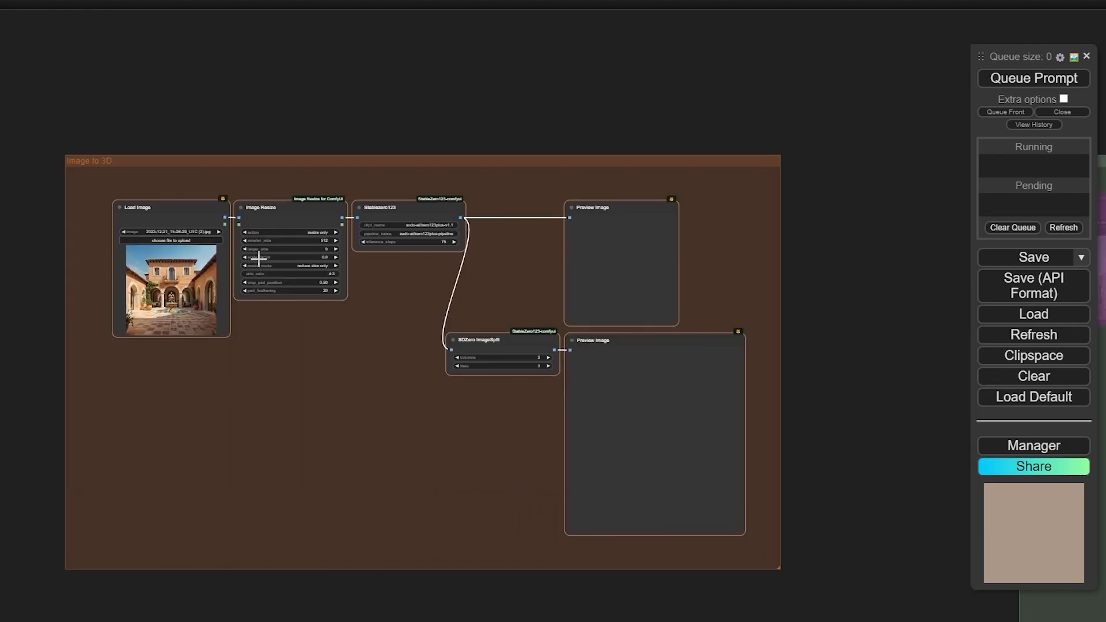
scroll(240, 134, "up", 4)
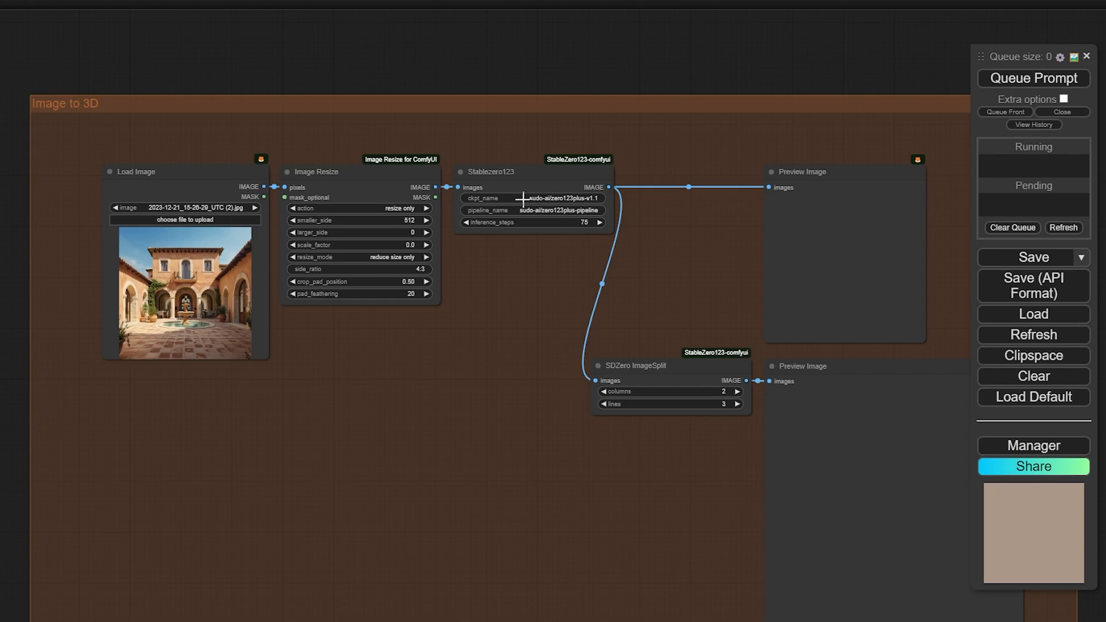
left_click_drag(500, 63, 443, 64)
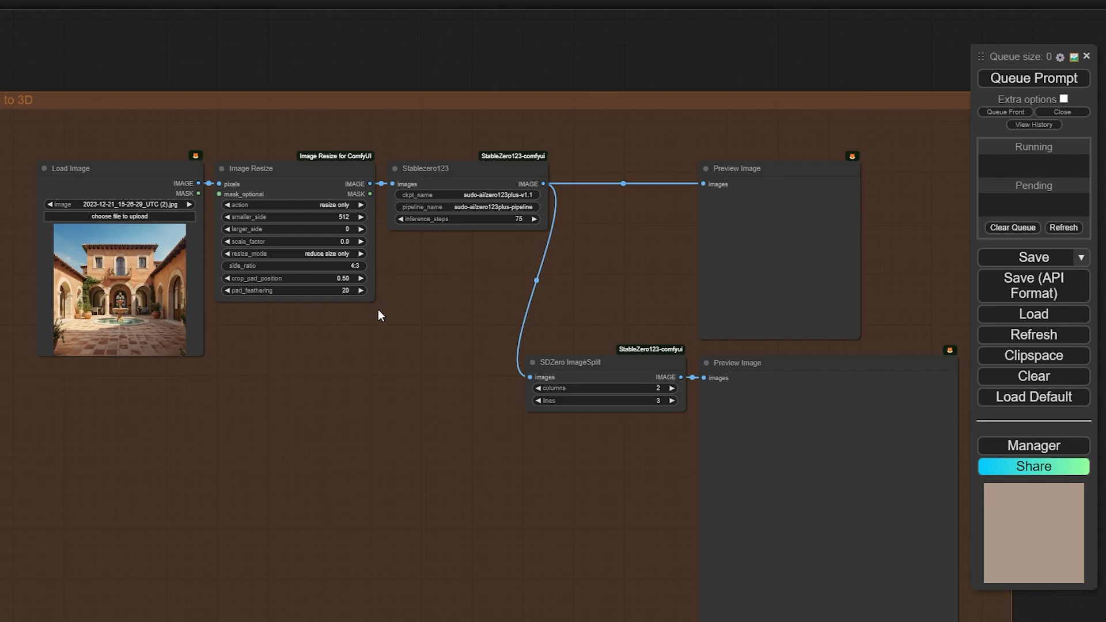
left_click(1012, 116)
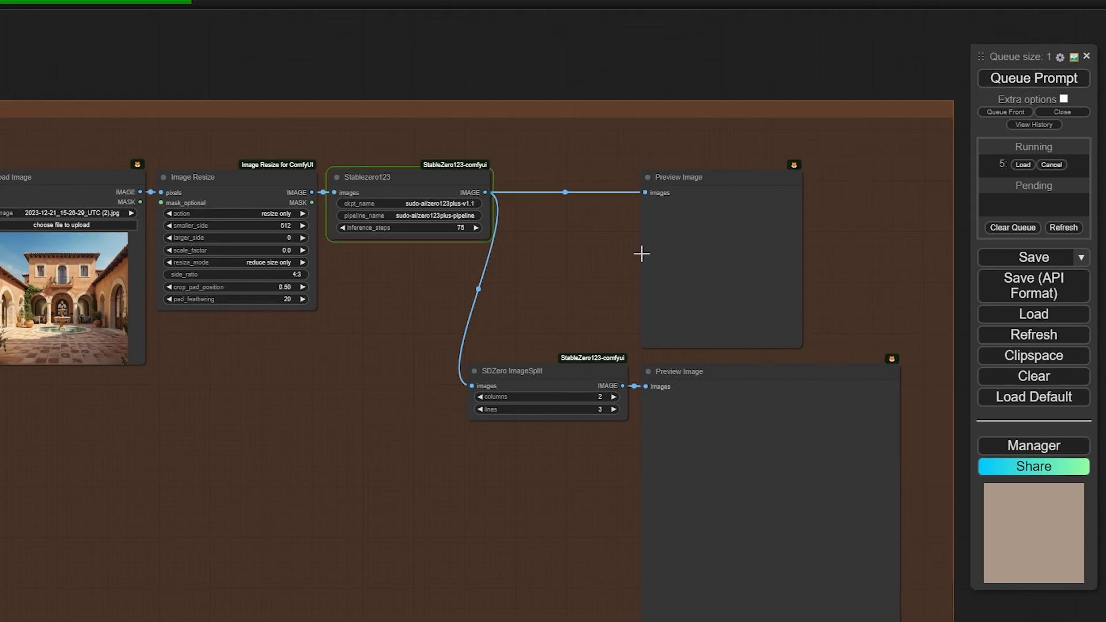
left_click_drag(700, 243, 642, 252)
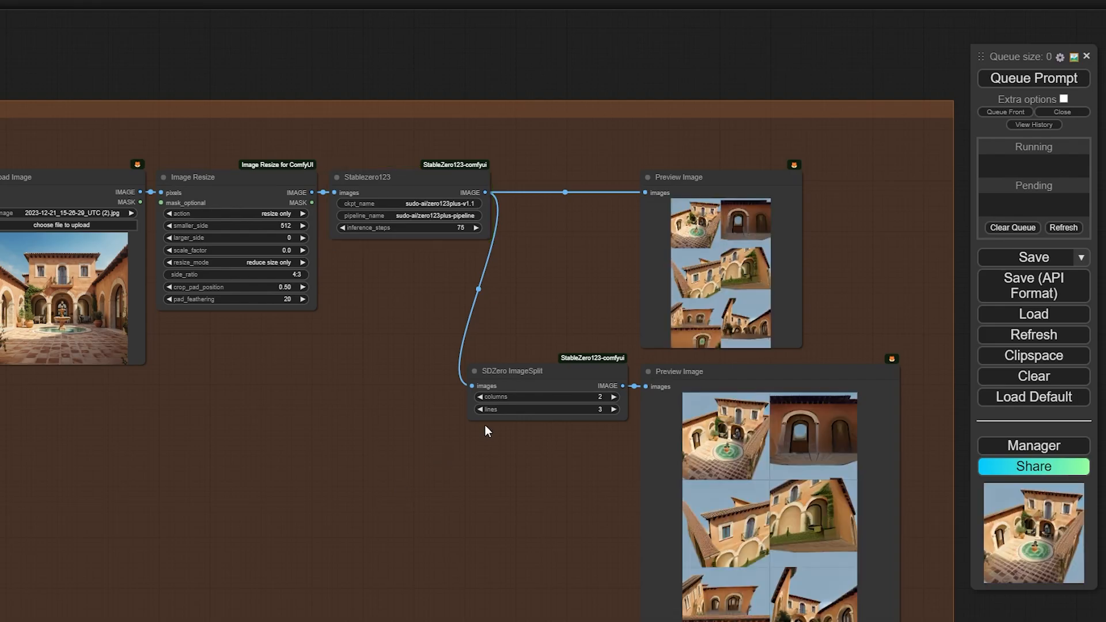
Zoom into the multi-view result and its 2×3 split grid, opening the first view full size
scroll(737, 306, "up", 12)
left_click_drag(675, 64, 540, 155)
scroll(583, 320, "down", 4)
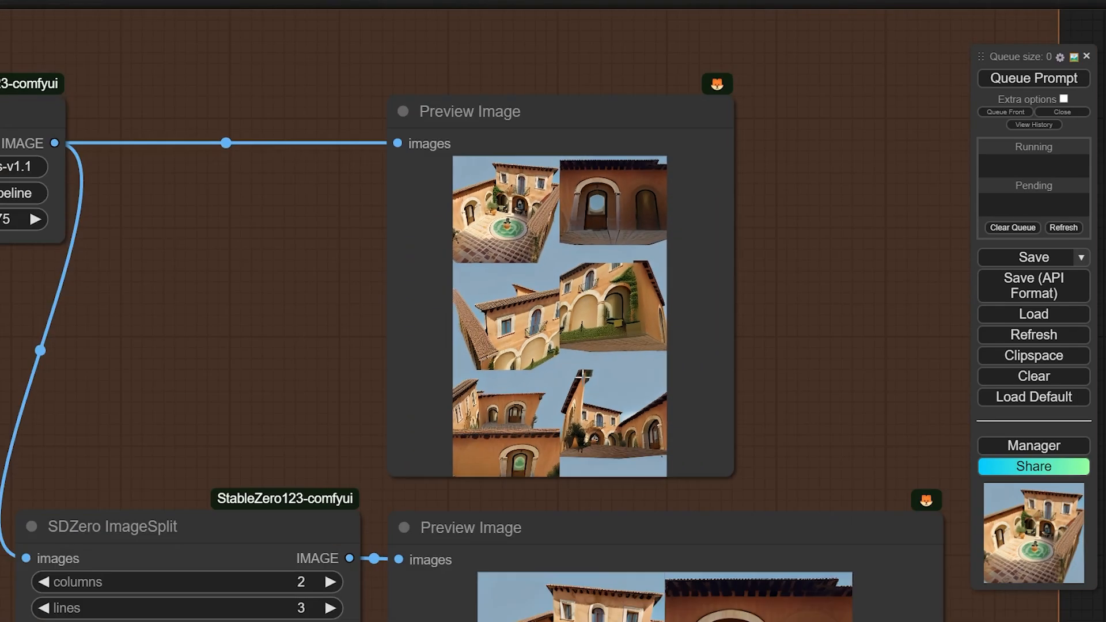
left_click_drag(578, 490, 573, 273)
scroll(579, 311, "down", 3)
left_click_drag(747, 252, 746, 183)
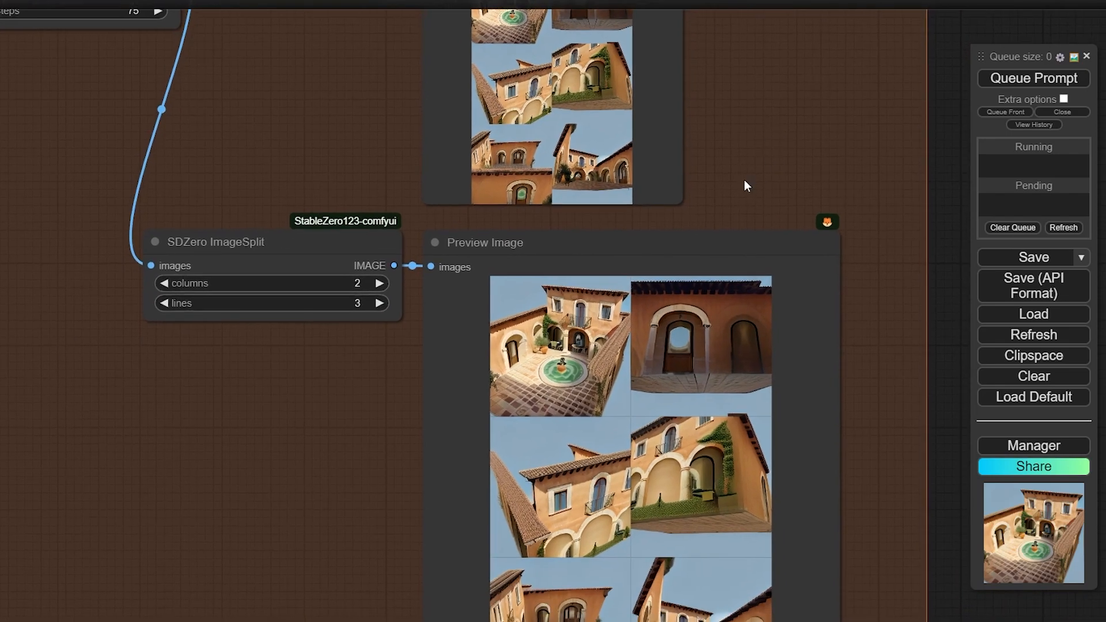
left_click(564, 372)
Pan around the lower preview and the Image Resize, split and StableZero123 nodes
scroll(852, 435, "down", 1)
left_click_drag(840, 421, 829, 295)
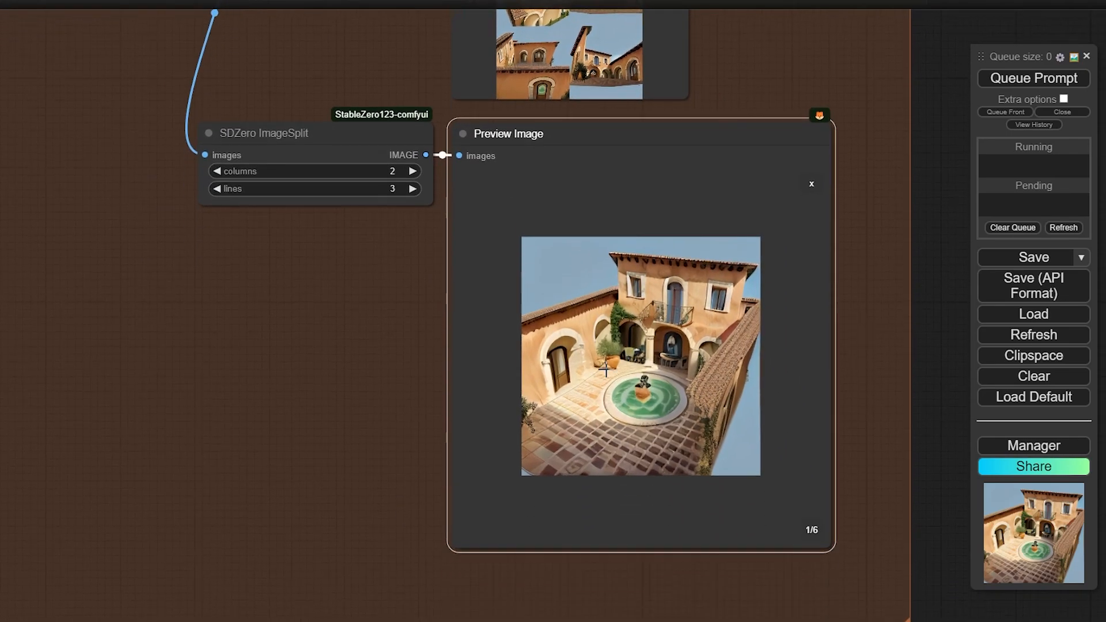
scroll(695, 377, "down", 6)
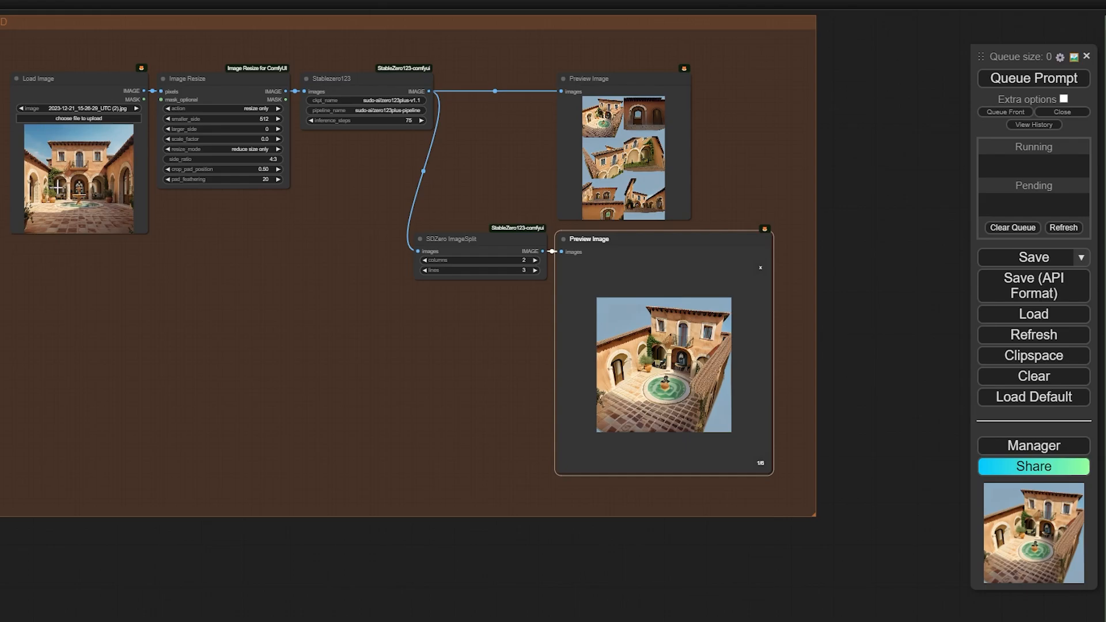
scroll(90, 182, "up", 7)
scroll(58, 187, "down", 5)
left_click_drag(355, 382, 116, 277)
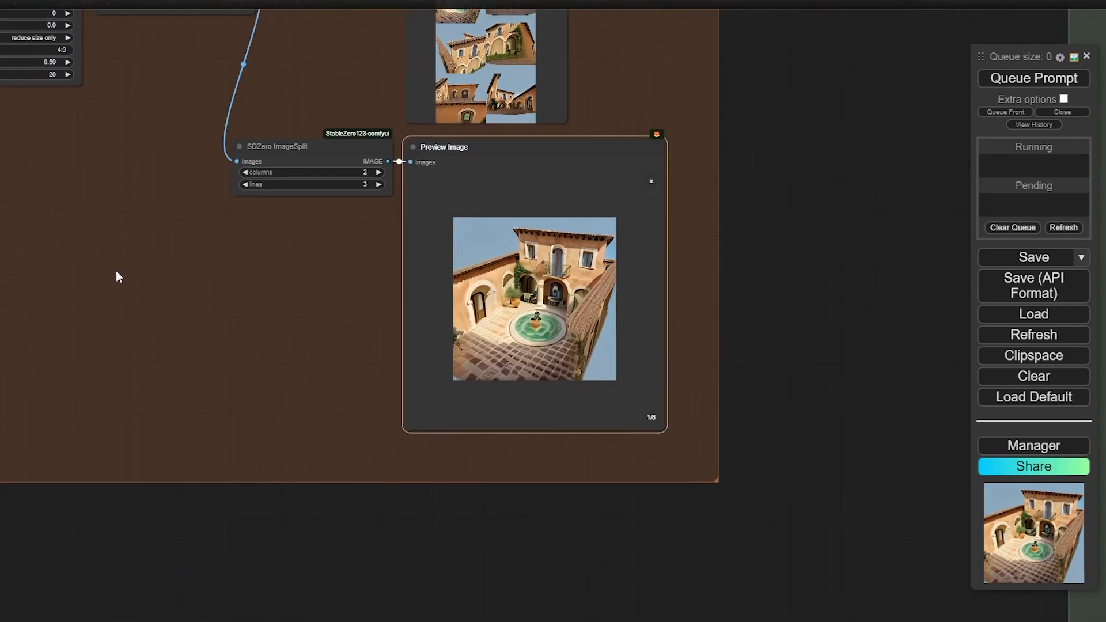
left_click_drag(209, 321, 301, 404)
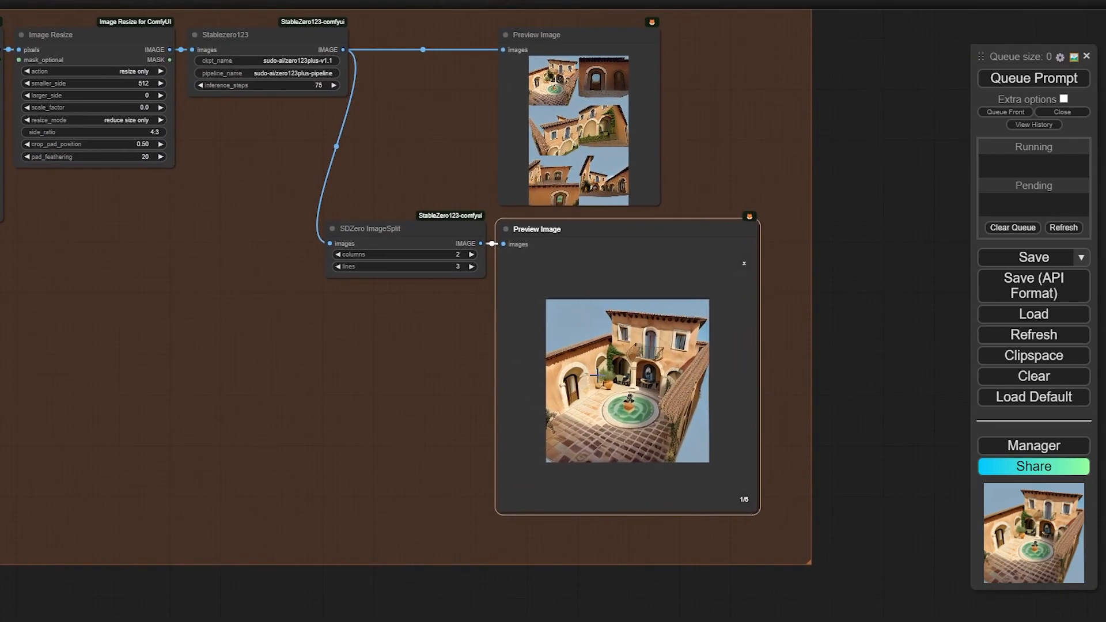
Step the preview through the second to sixth generated views
left_click(743, 500)
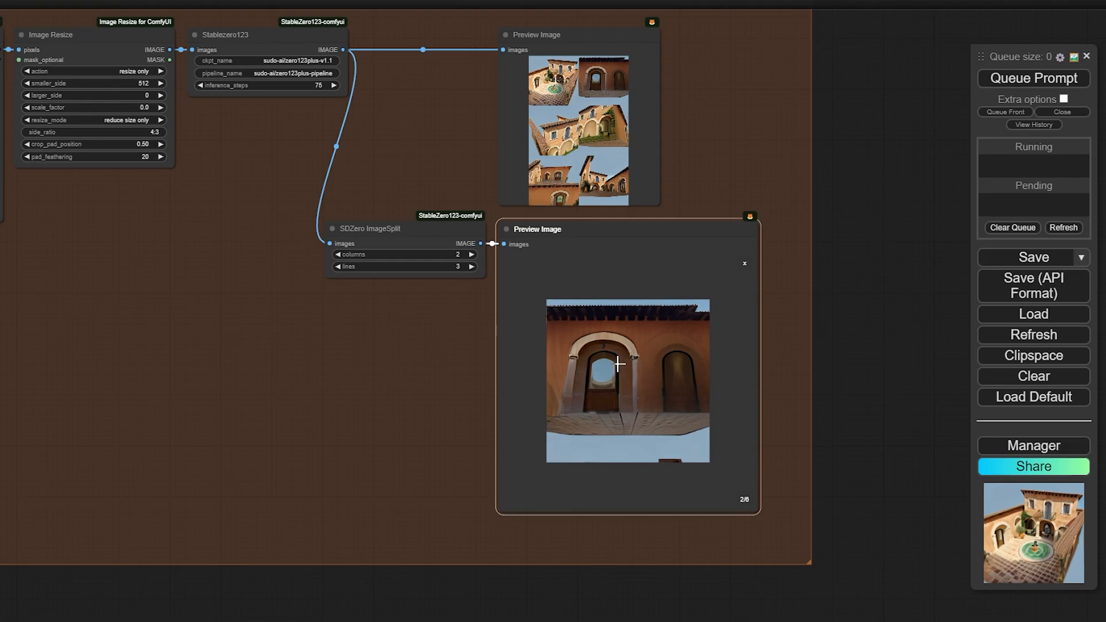
left_click(743, 500)
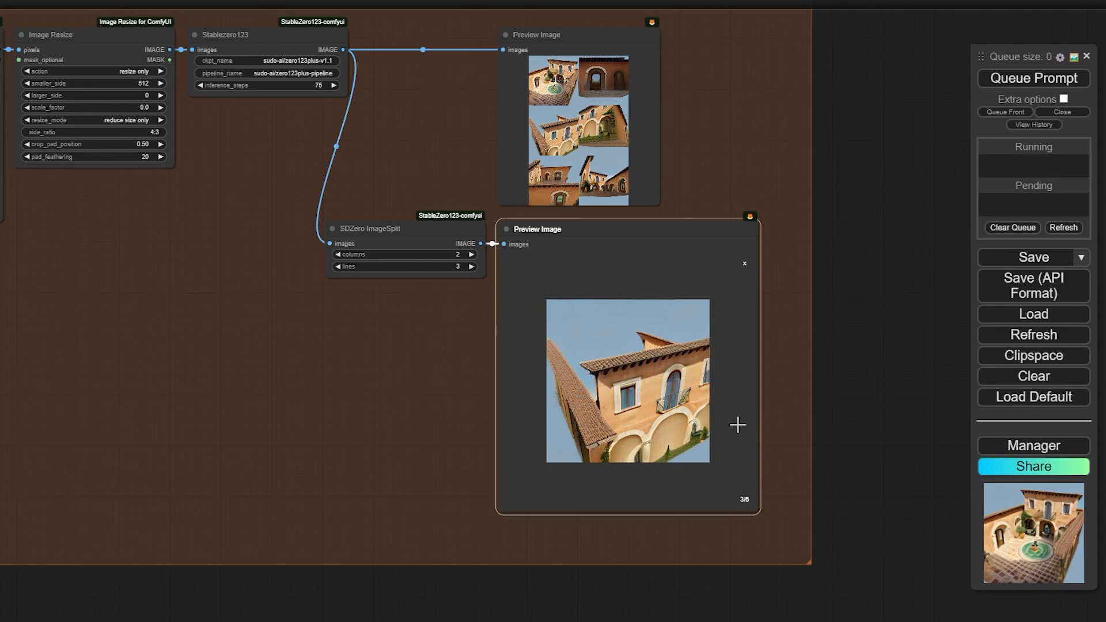
left_click(744, 499)
left_click(744, 499)
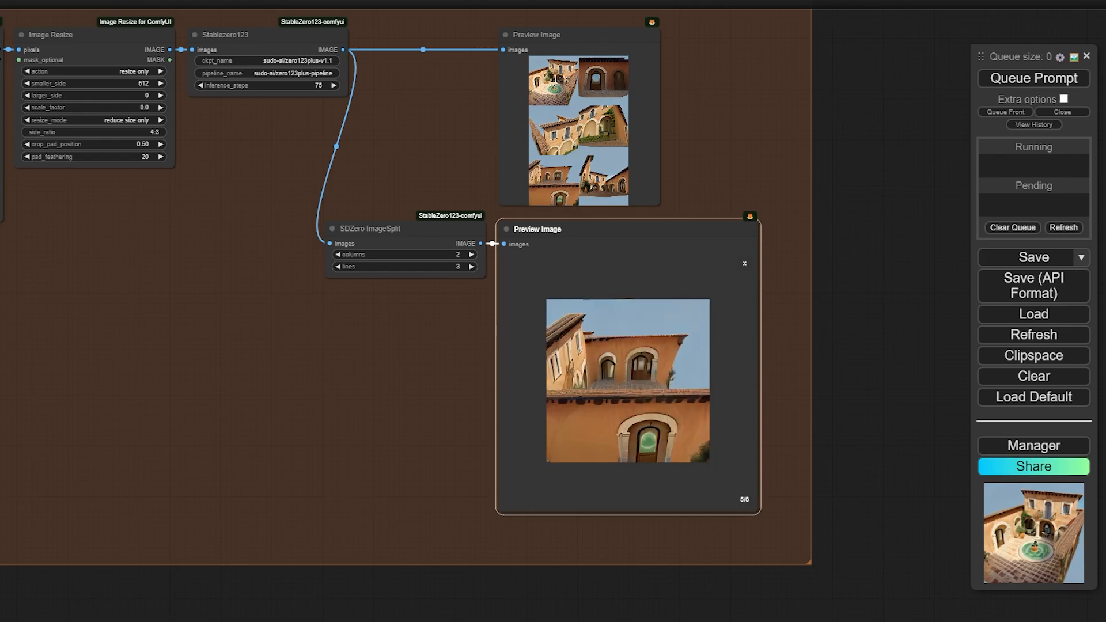
left_click(742, 500)
Return the preview to the full grid and bypass all Image to 3D nodes with Ctrl+B
scroll(748, 251, "down", 6)
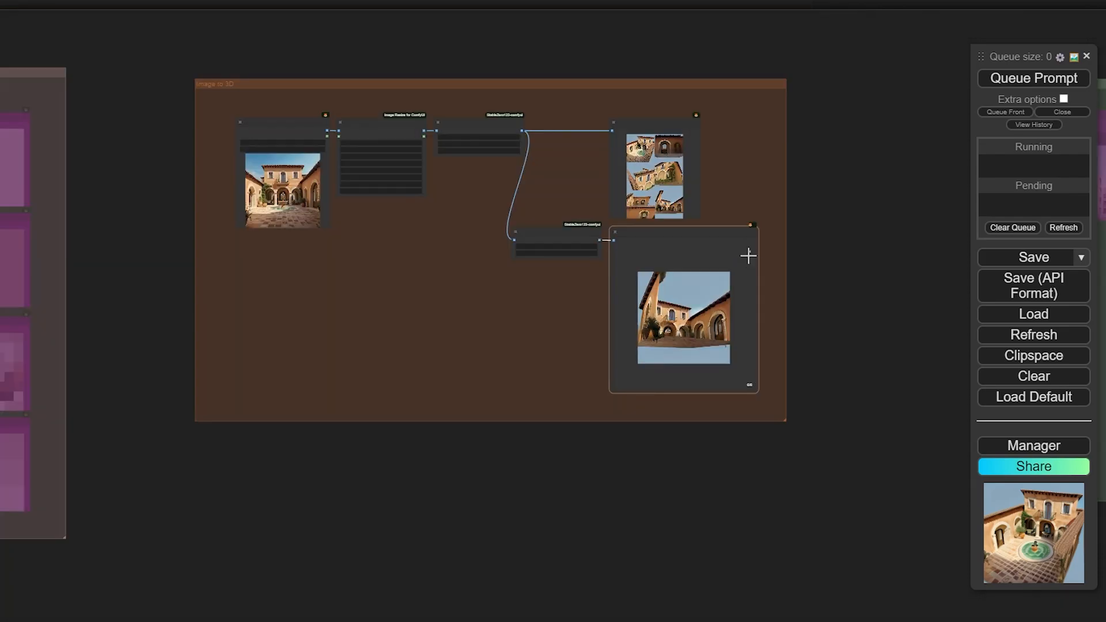
left_click(749, 253)
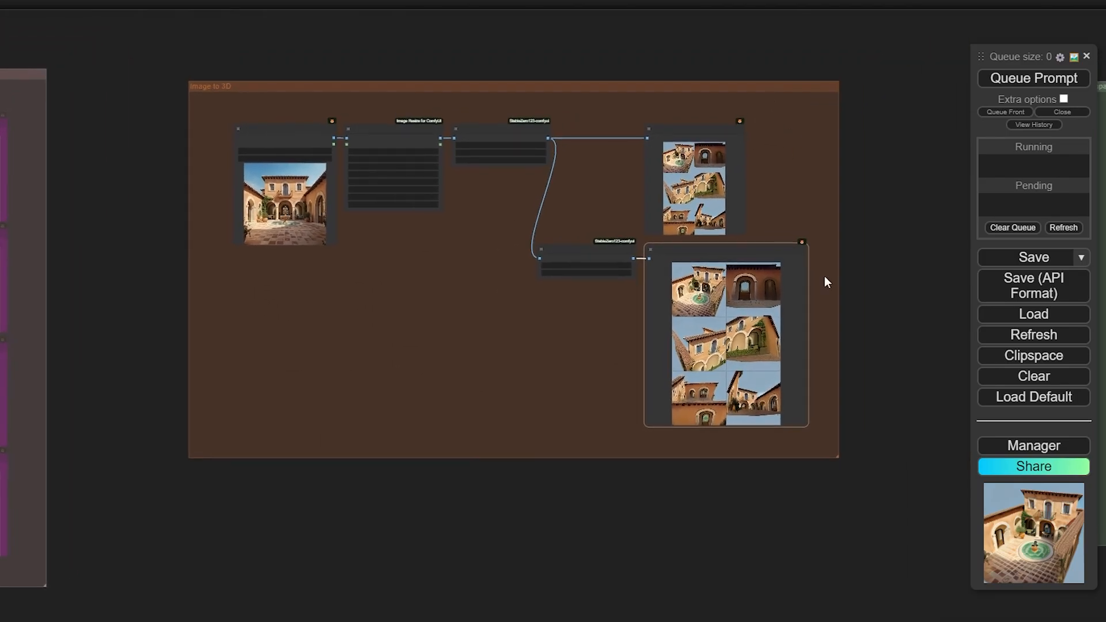
left_click_drag(879, 538, 157, 82)
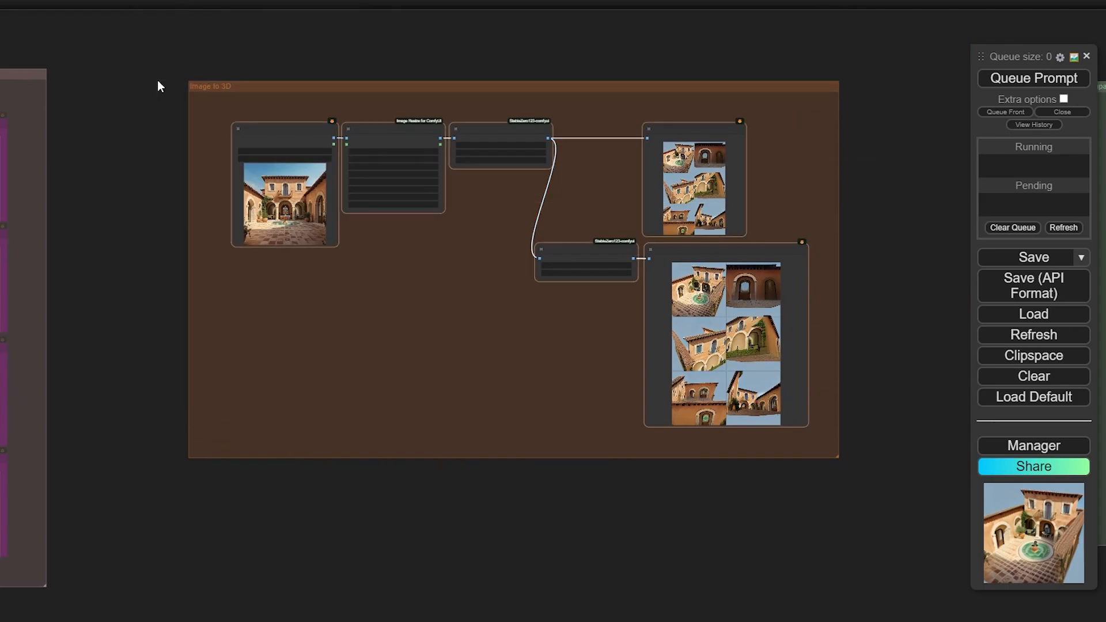
key("ctrl+b")
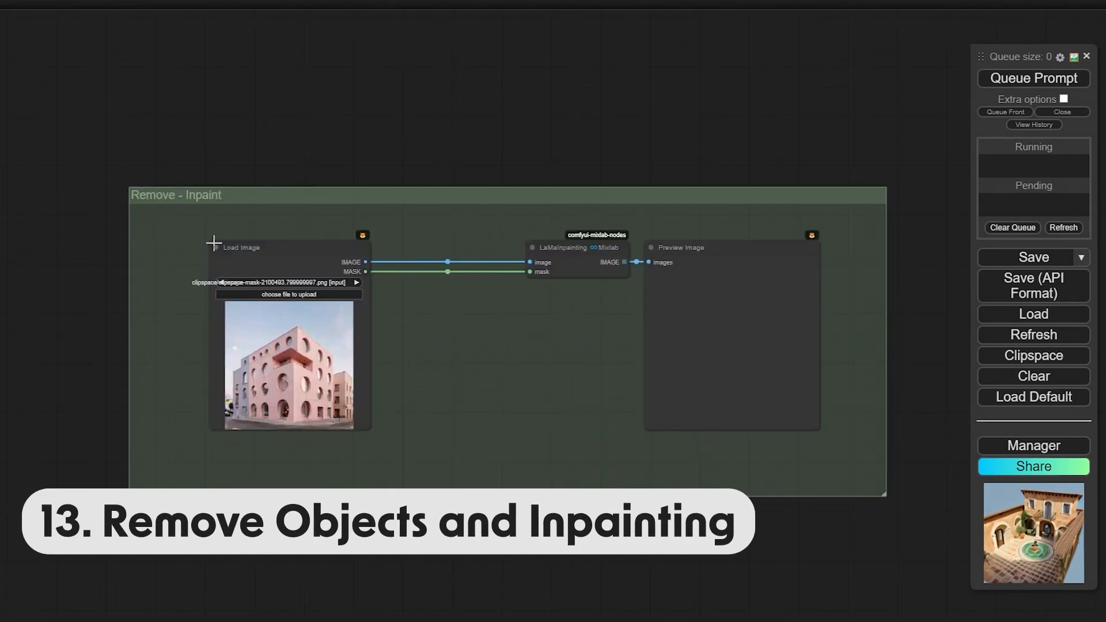
Nudge LaMaInpainting slightly left, zoom in, and bring up the Load Image node's options
left_click_drag(318, 136, 288, 132)
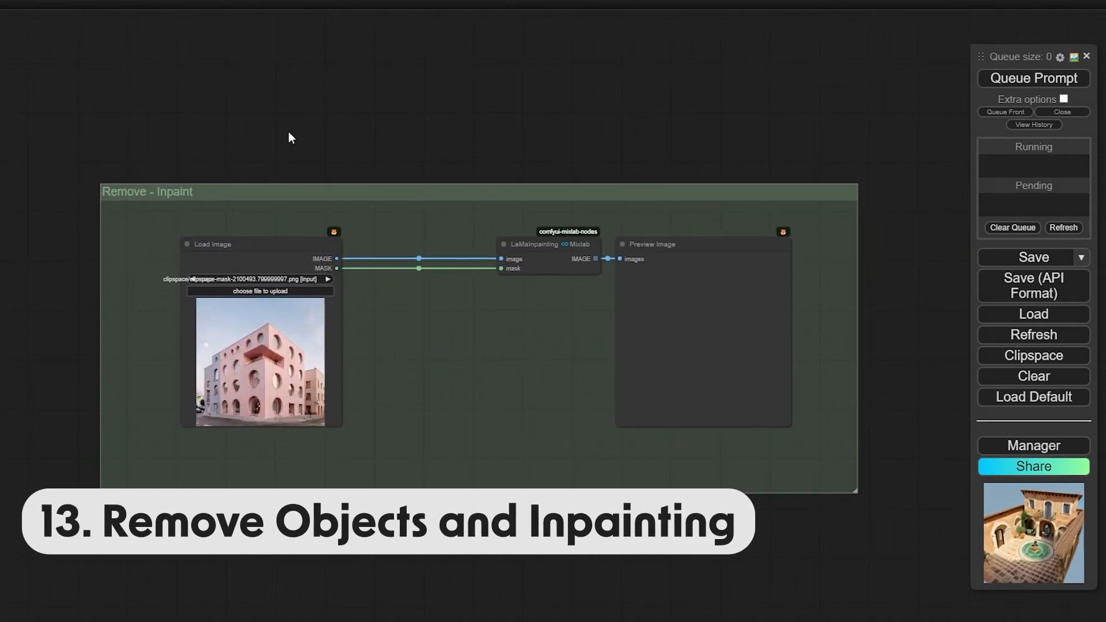
left_click_drag(518, 242, 495, 250)
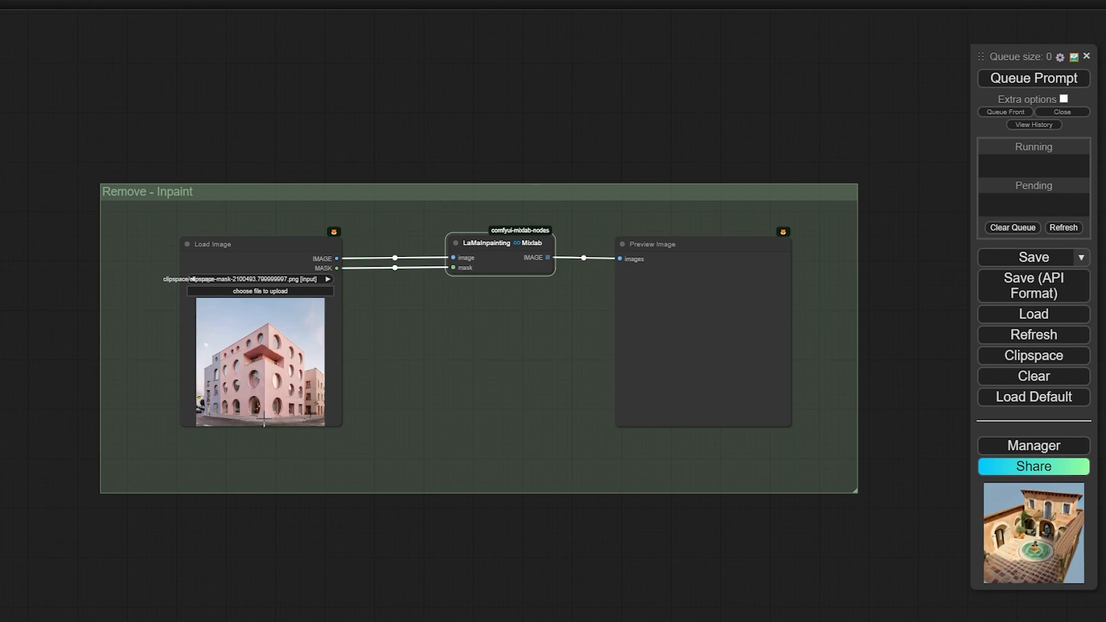
scroll(282, 372, "up", 2)
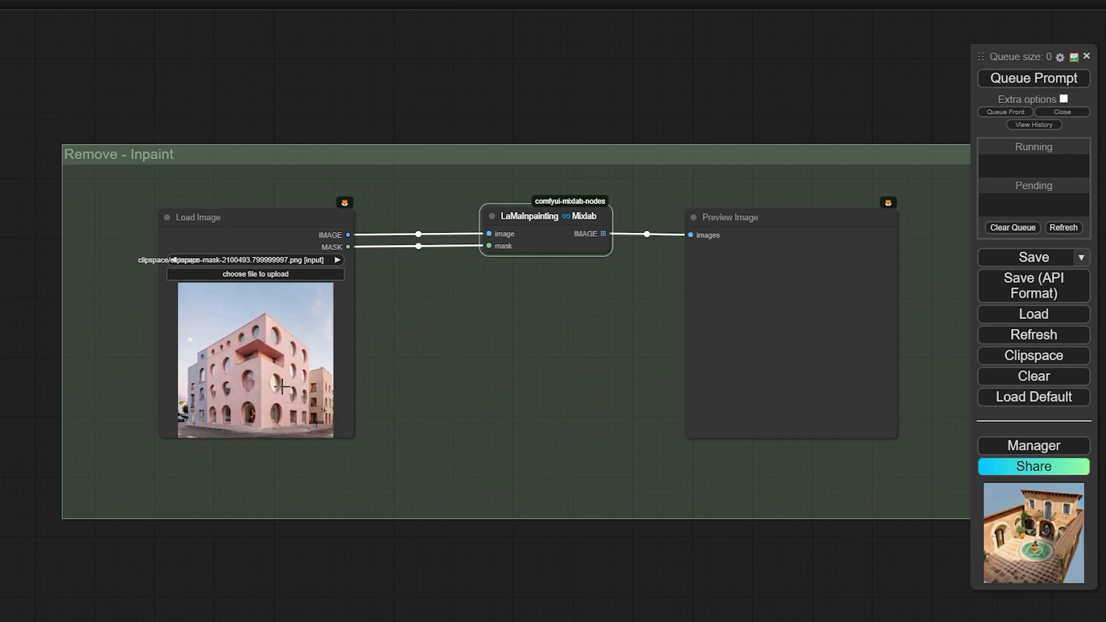
right_click(229, 378)
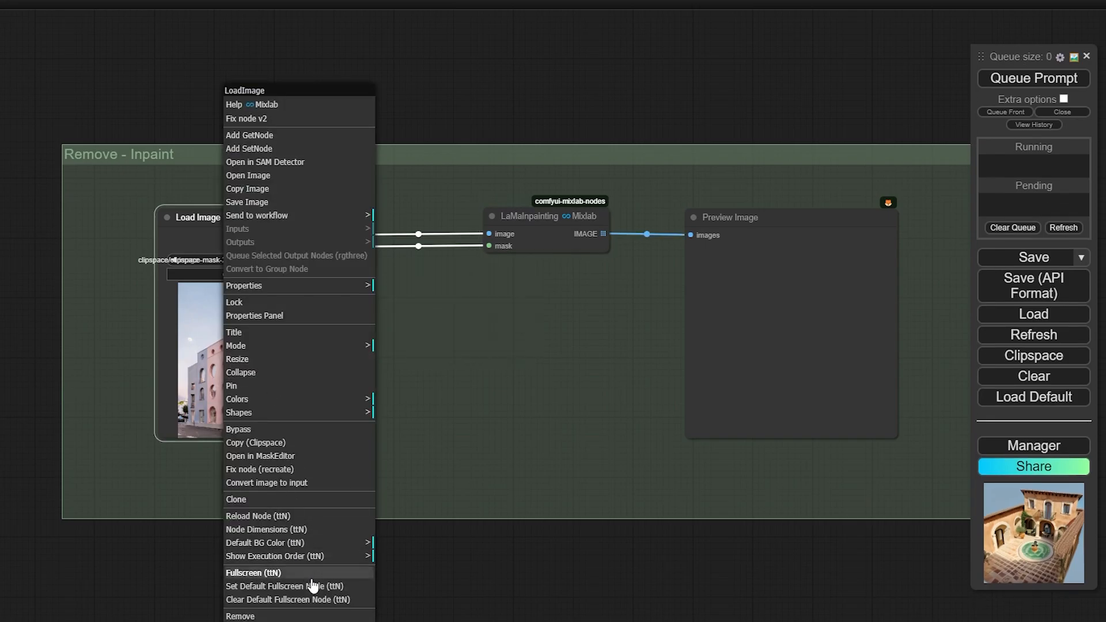
Mask the two round windows and lower-right strip of the pink building and save the mask to the node
left_click(279, 458)
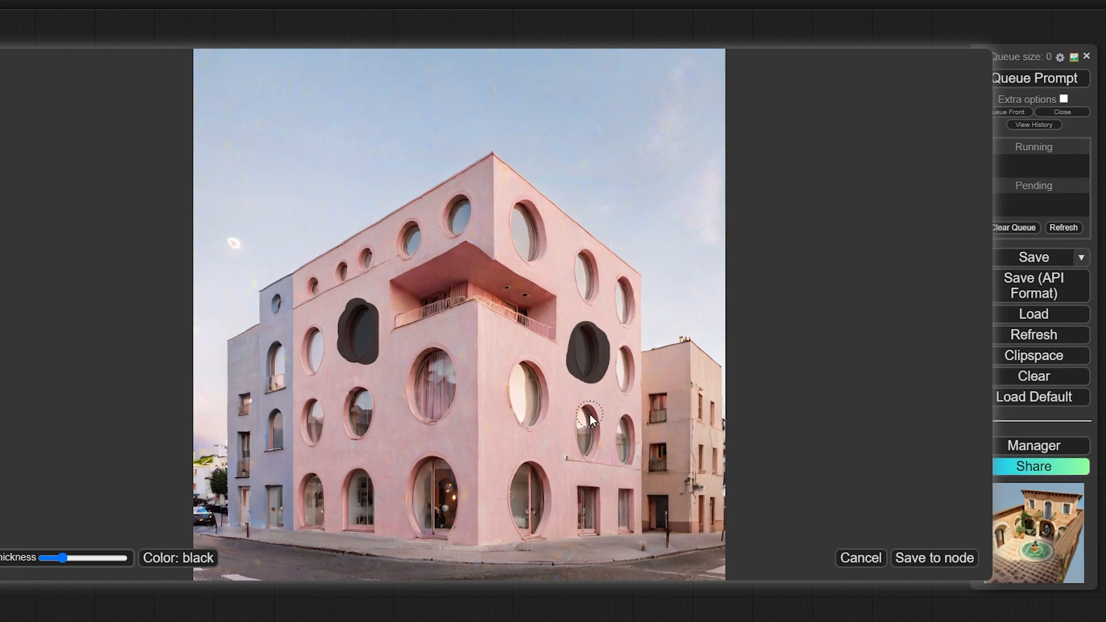
scroll(569, 457, "down", 4)
left_click_drag(565, 460, 639, 472)
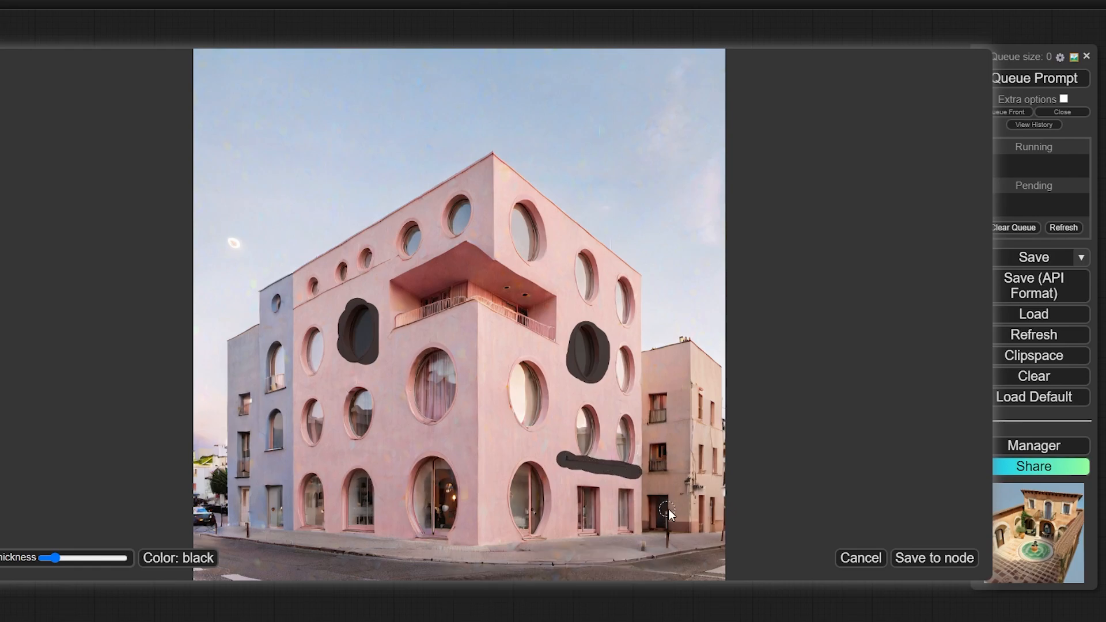
left_click(929, 558)
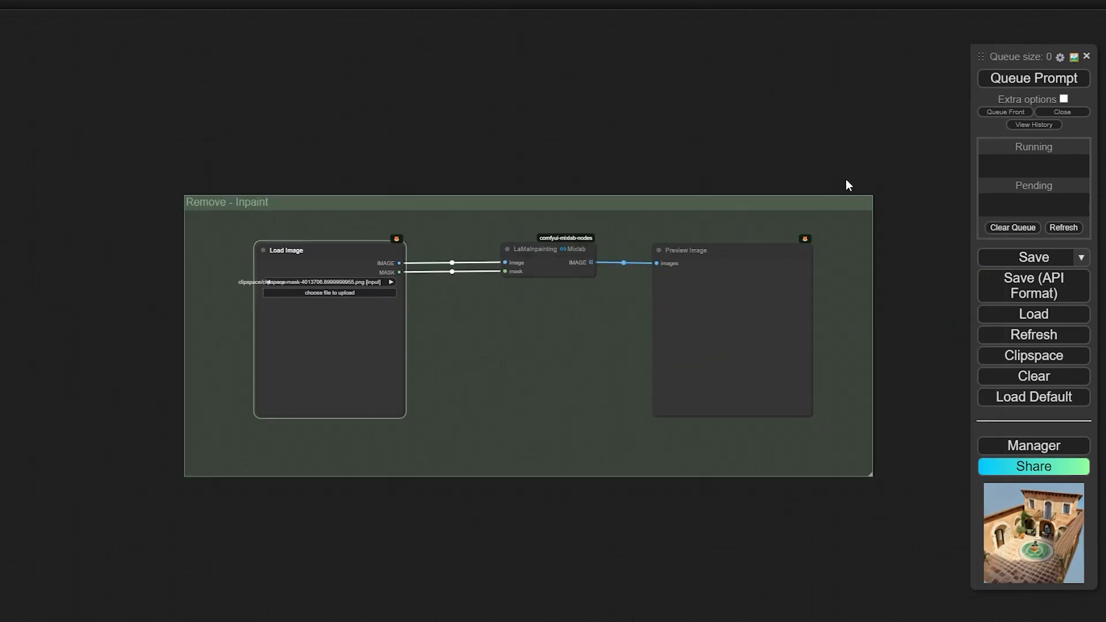
Queue the inpaint workflow, which fails with LaMaInpainting's constants.pkl not found error
scroll(692, 75, "up", 4)
left_click_drag(757, 104, 731, 47)
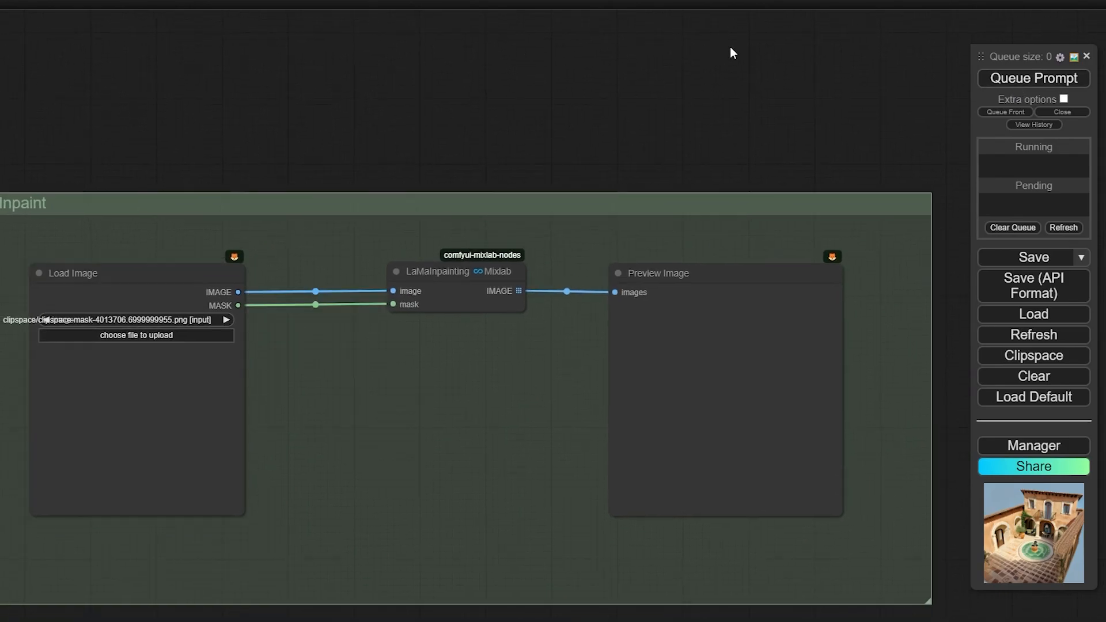
left_click(1026, 82)
left_click_drag(638, 144, 612, 106)
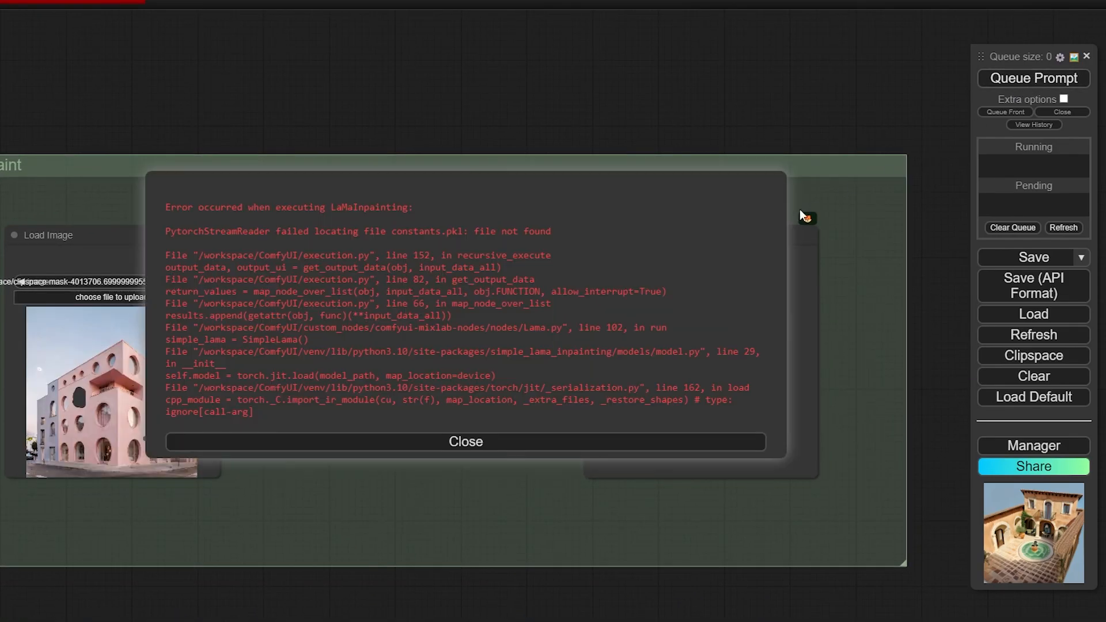
Add a LaMa Remove Object node, wiring image and mask in and its IMAGE to Preview Image
left_click(494, 447)
double_click(493, 440)
type("lama")
left_click(514, 479)
left_click_drag(213, 254, 390, 390)
left_click_drag(213, 268, 390, 404)
left_click(572, 417)
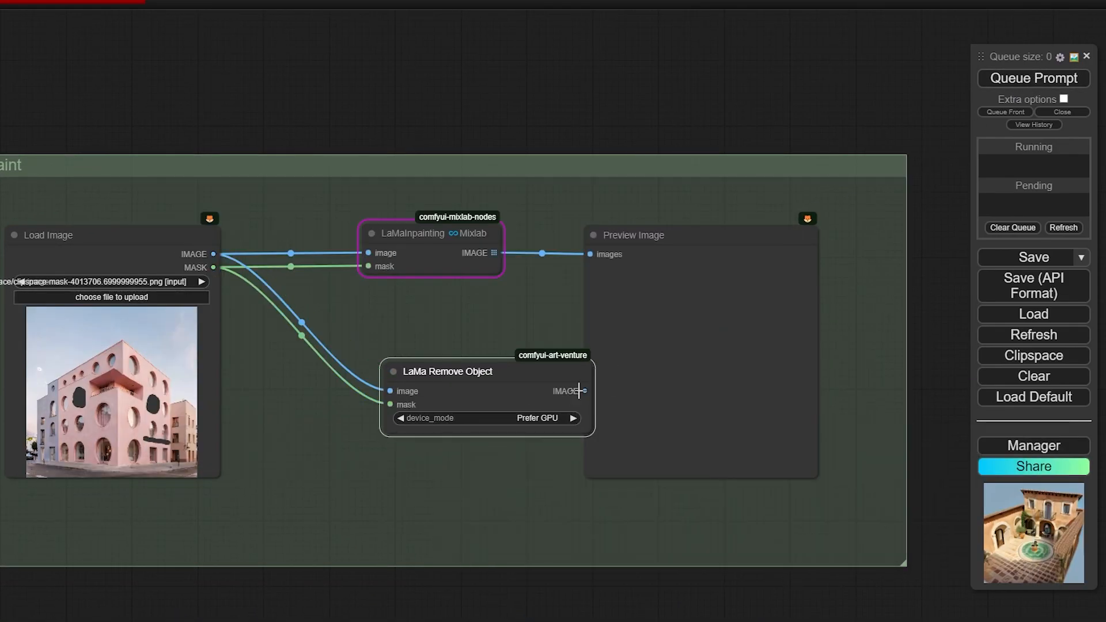
left_click_drag(583, 390, 590, 254)
Run the workflow and inspect the pink building with its masked windows erased
left_click_drag(649, 106, 678, 116)
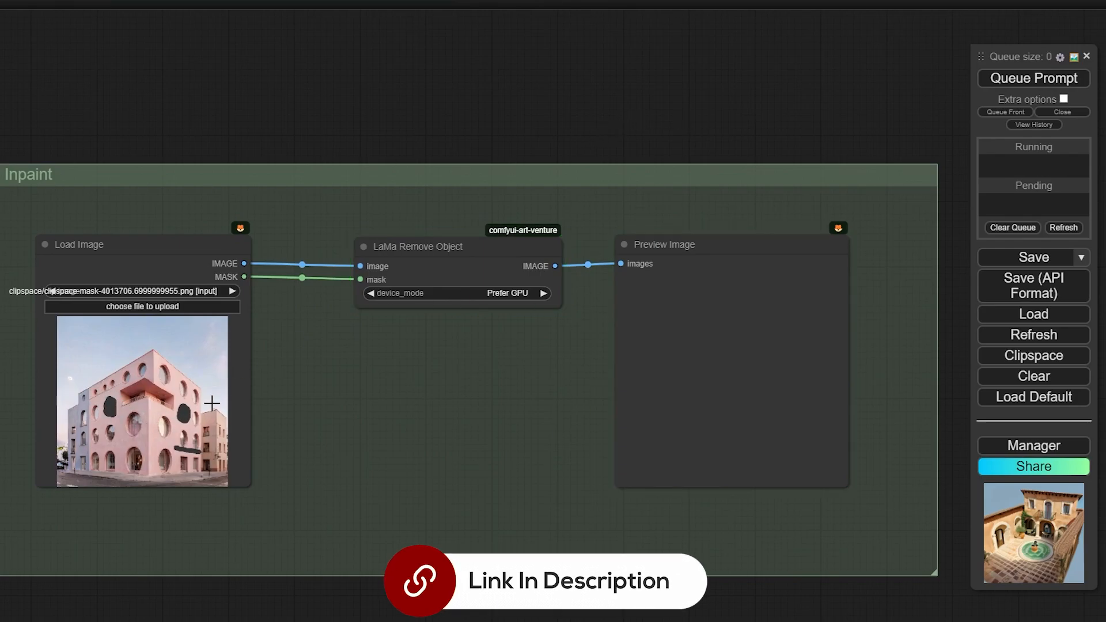
left_click(469, 261)
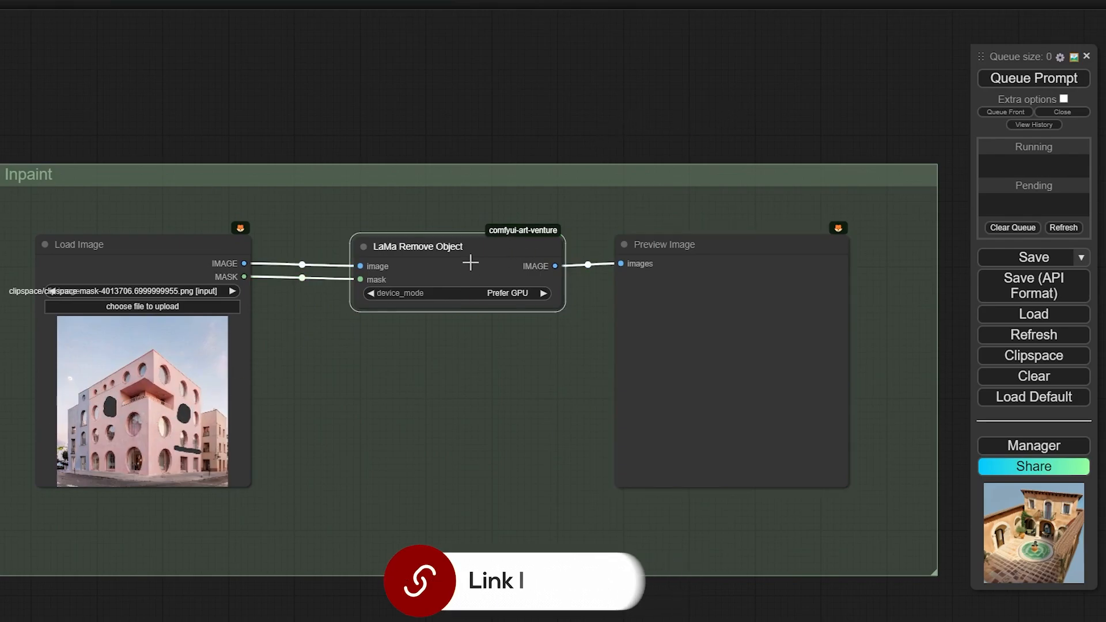
key("ctrl+Return")
scroll(818, 426, "up", 12)
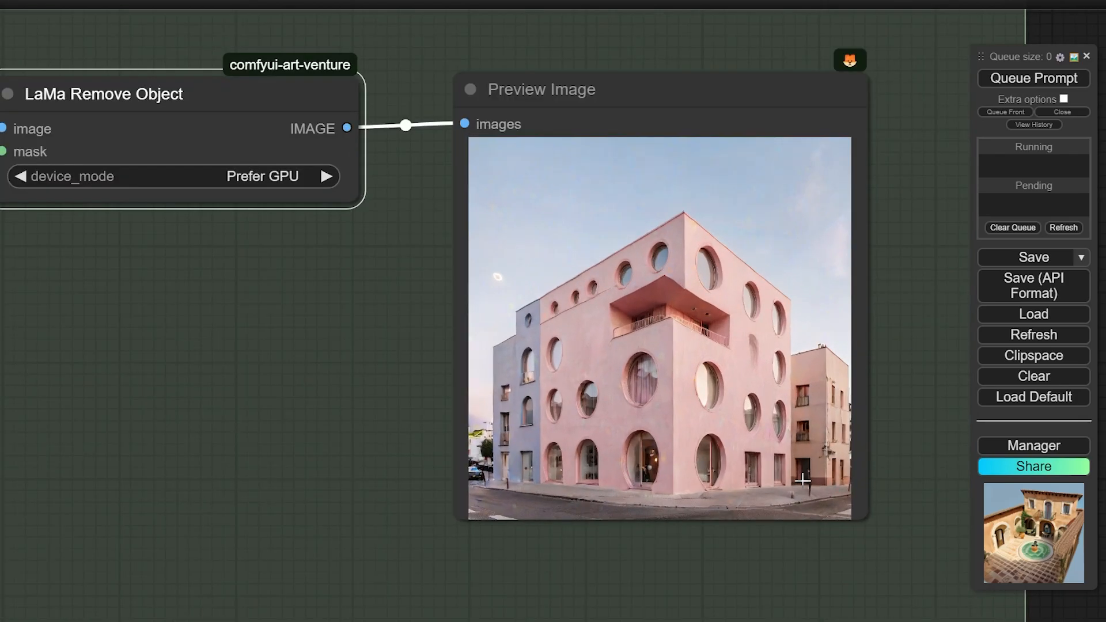
scroll(370, 214, "up", 1)
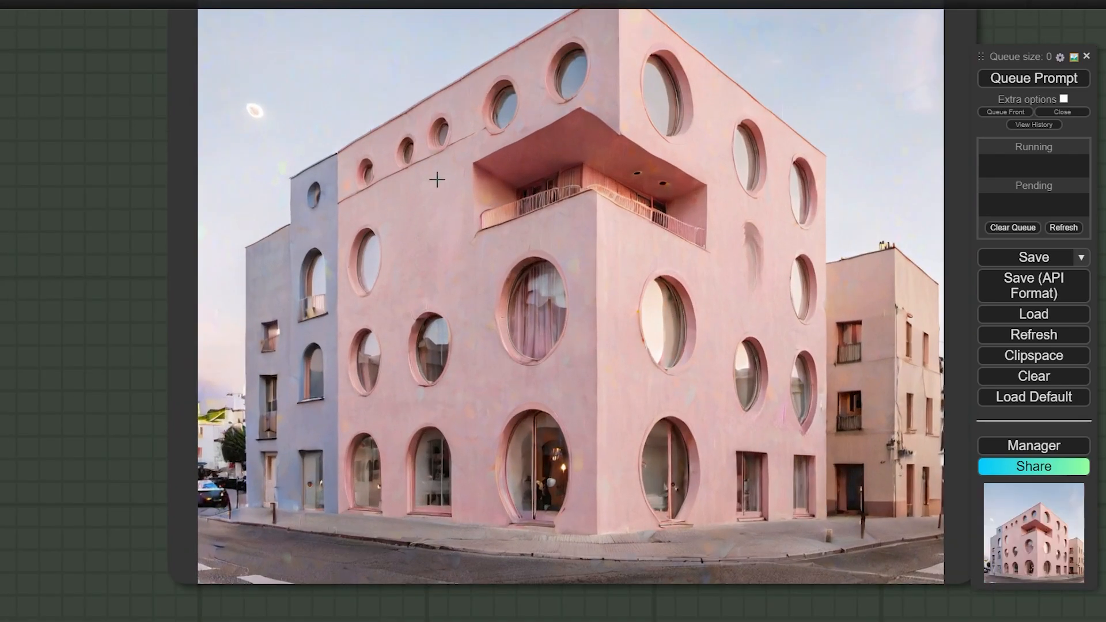
scroll(776, 246, "up", 5)
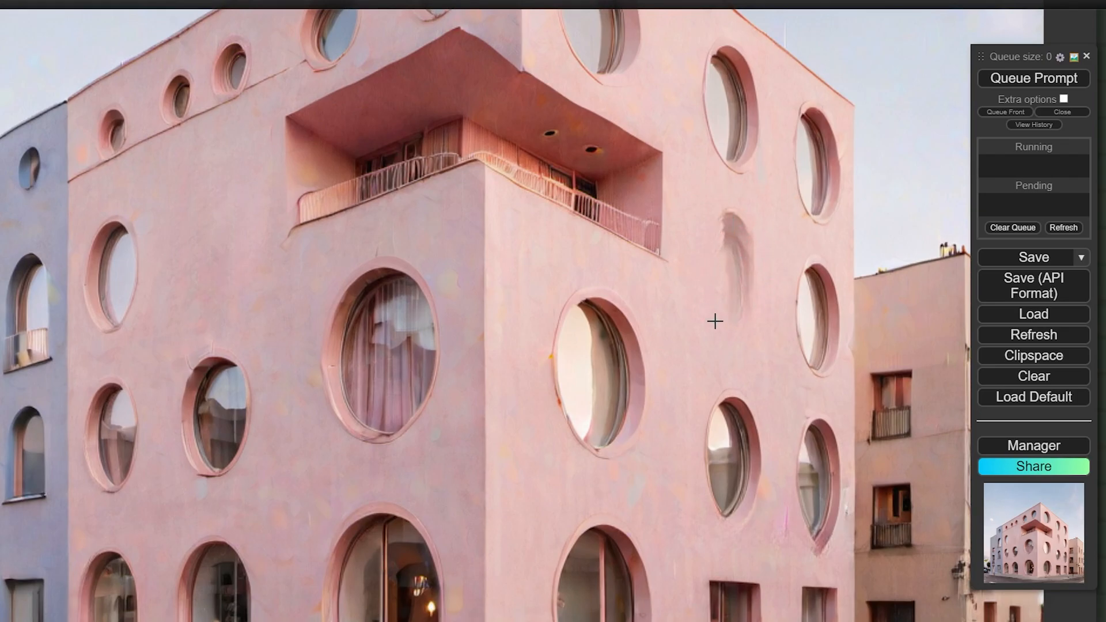
scroll(785, 224, "down", 12)
scroll(785, 224, "down", 5)
scroll(74, 115, "up", 5)
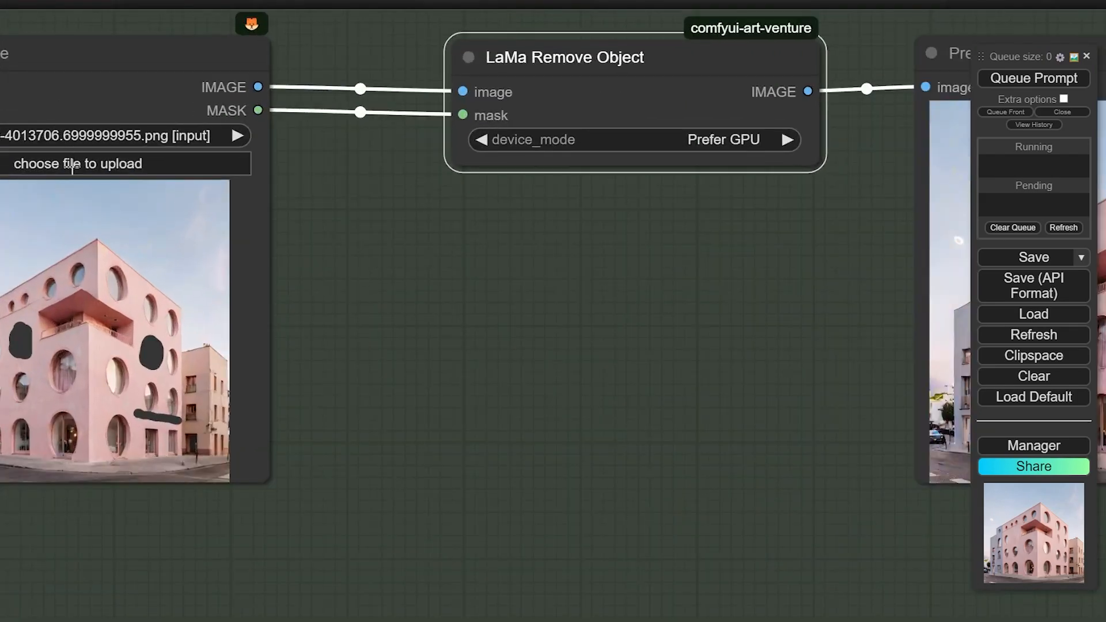
Mask the left stool in the kitchen photo in MaskEditor and save it to the node
left_click(73, 167)
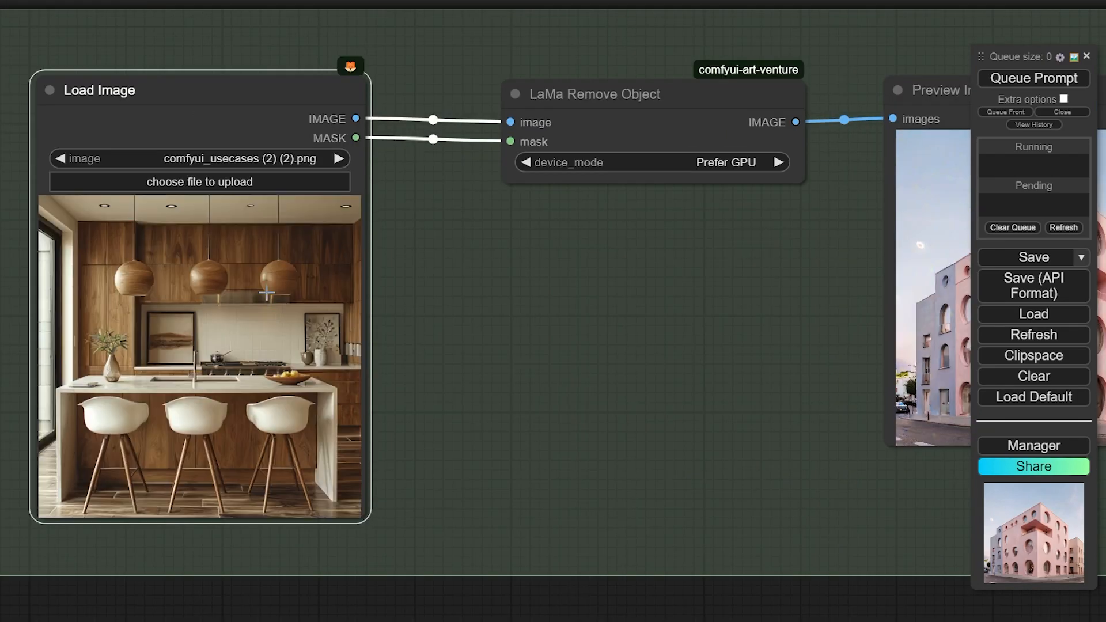
right_click(266, 293)
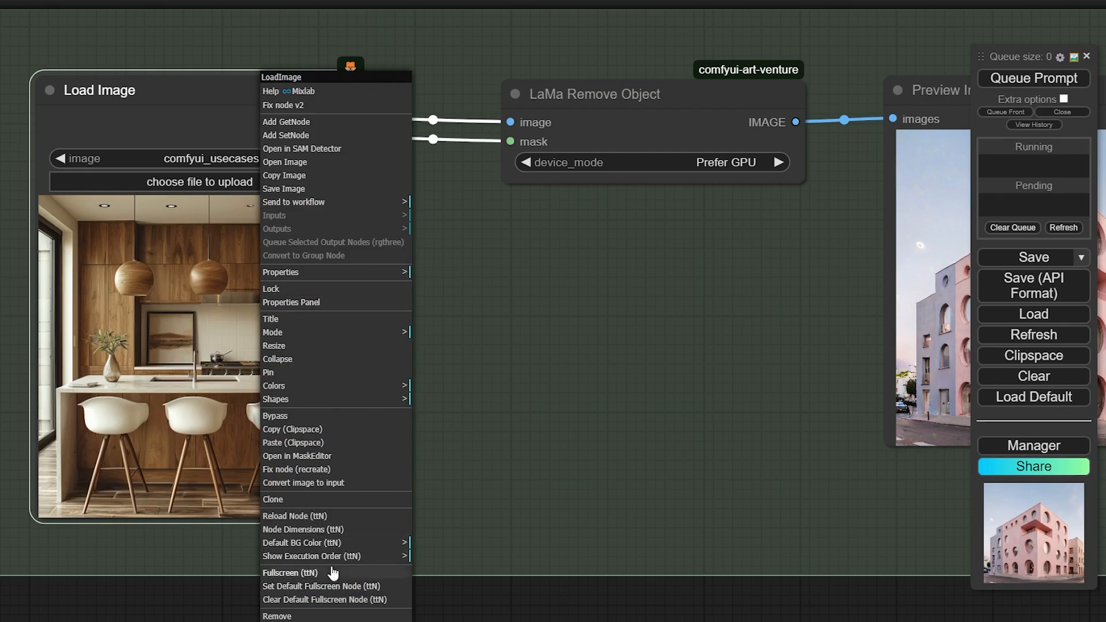
left_click(300, 458)
scroll(348, 413, "up", 5)
mouse_move(265, 406)
left_mouse_down()
mouse_move(286, 396)
mouse_move(334, 414)
left_mouse_up()
scroll(334, 415, "down", 3)
left_click_drag(305, 452, 270, 571)
scroll(351, 460, "down", 3)
left_click_drag(346, 460, 372, 539)
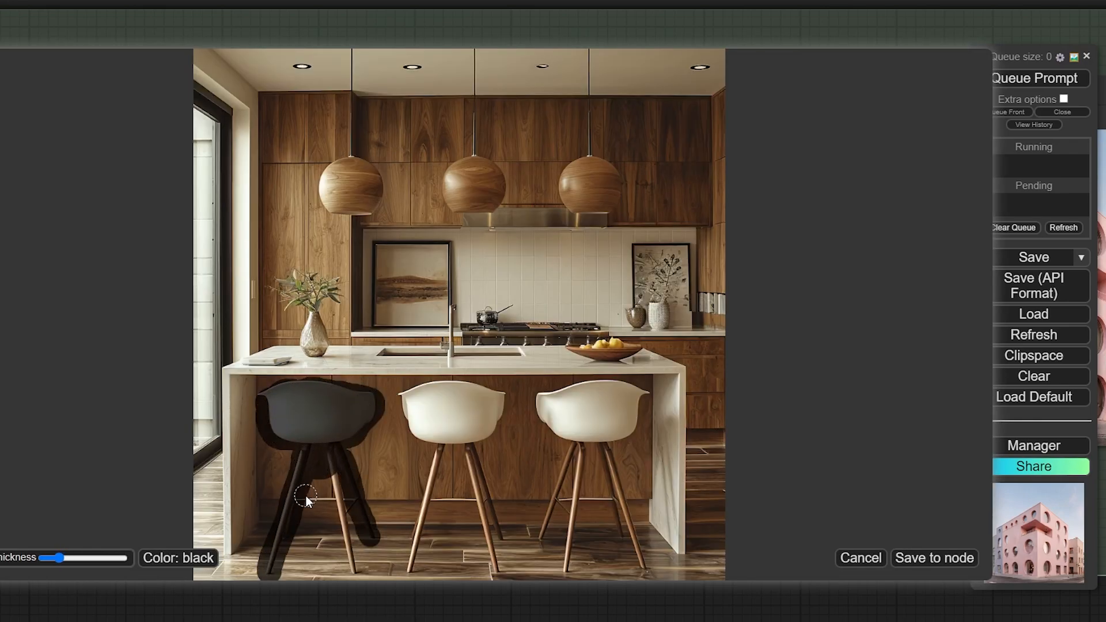
left_click_drag(306, 496, 351, 570)
left_click(922, 559)
Enlarge Preview Image and run LaMa Remove Object, leaving the kitchen with two stools
scroll(640, 323, "down", 4)
left_click_drag(640, 324, 379, 296)
left_click(385, 164)
left_click_drag(781, 389, 766, 386)
left_click_drag(761, 382, 785, 433)
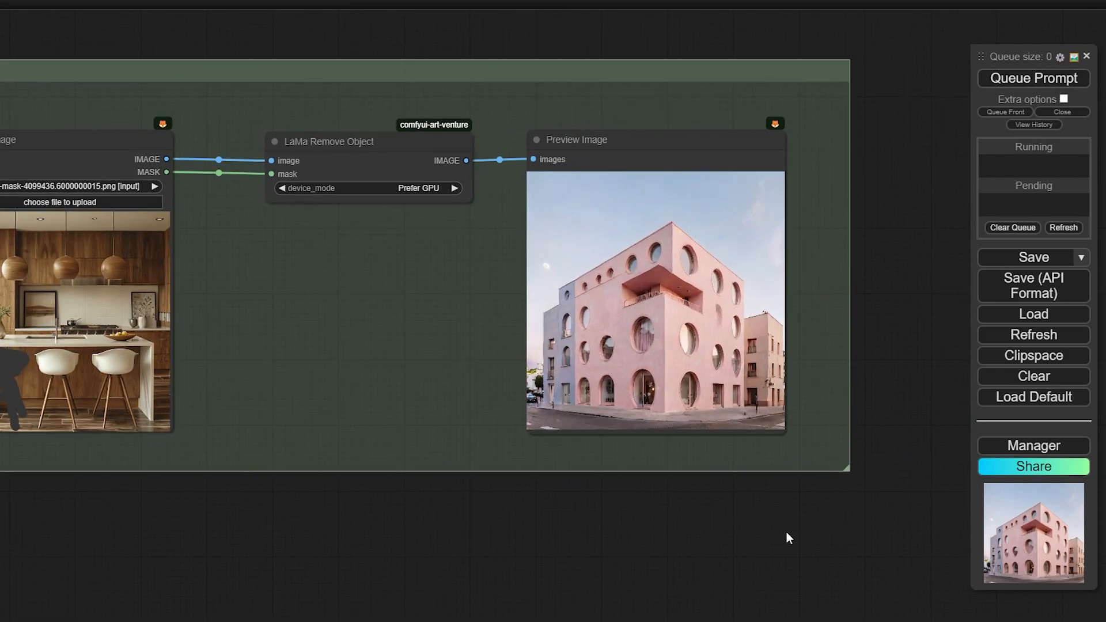
key("ctrl+Return")
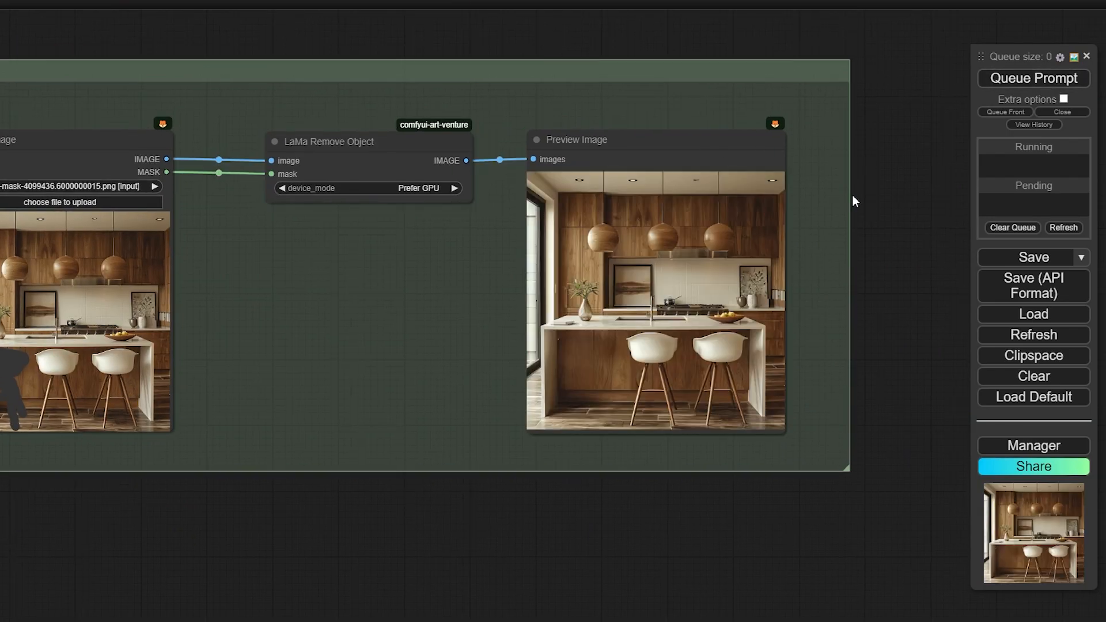
scroll(609, 380, "up", 12)
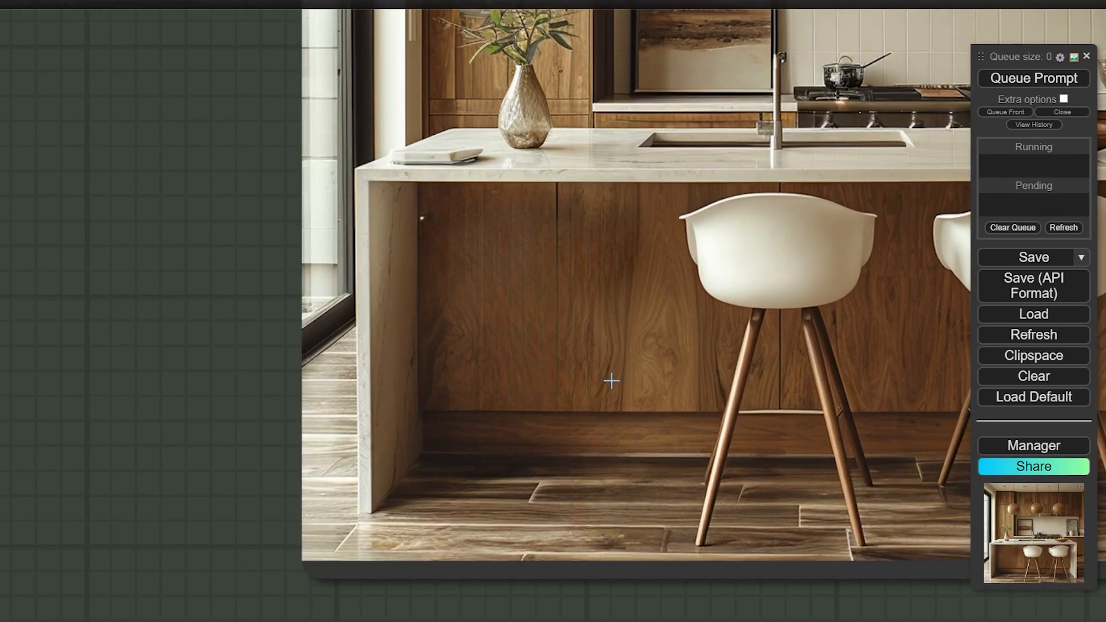
scroll(575, 287, "down", 8)
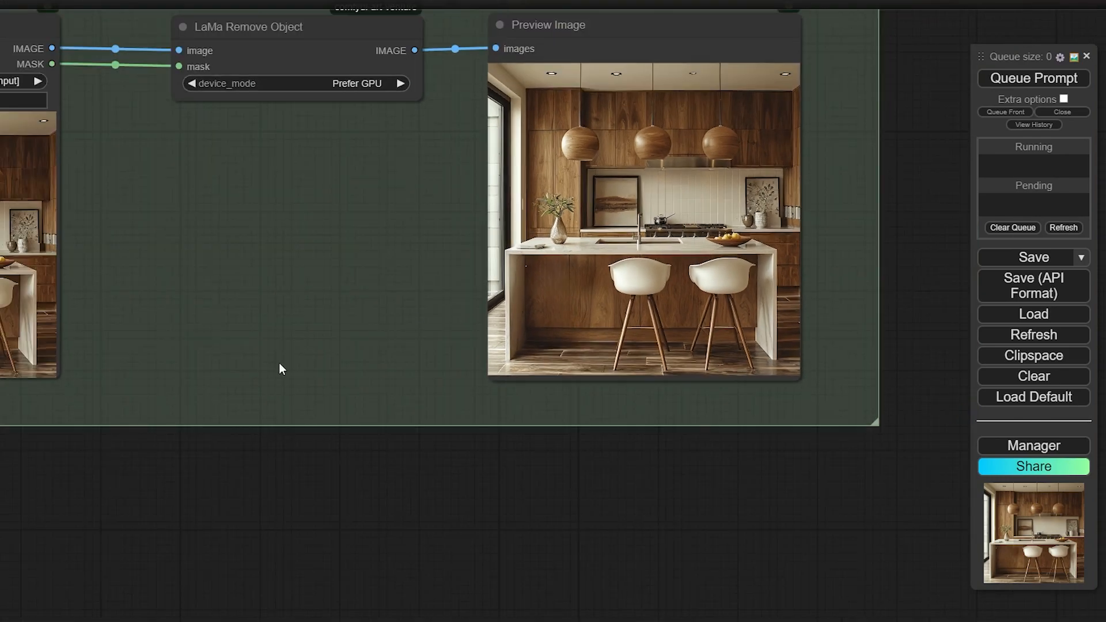
left_click_drag(169, 438, 306, 485)
Copy the cleaned kitchen result and paste it into the Load Image node
right_click(774, 272)
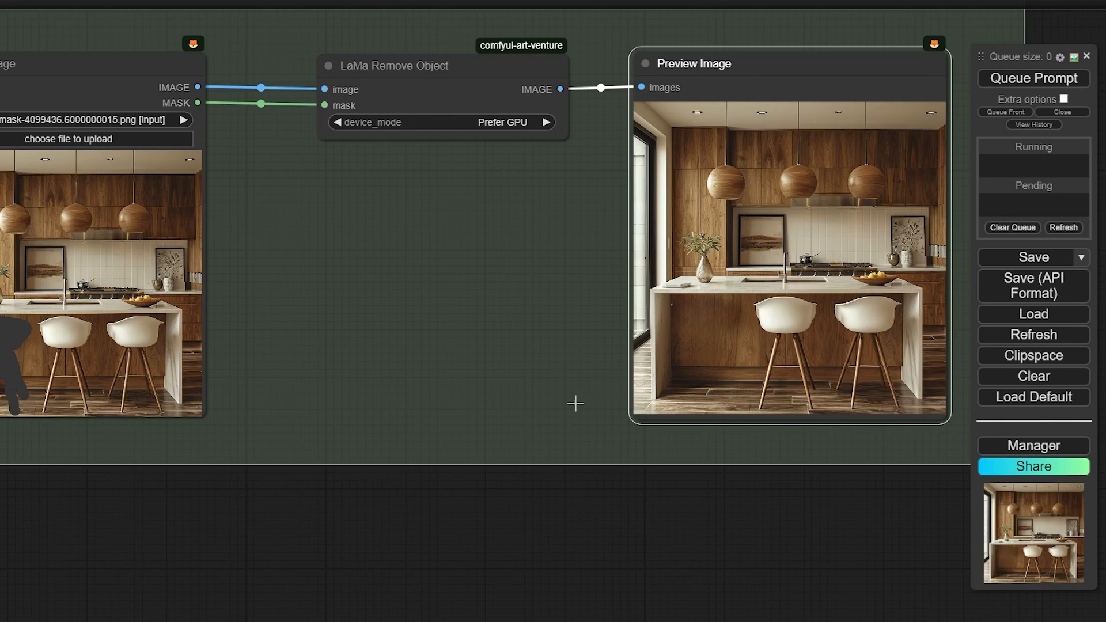
right_click(94, 274)
left_click(120, 443)
Mask the middle pendant lamp and the counter vase, save the mask, and rerun the removal
right_click(93, 258)
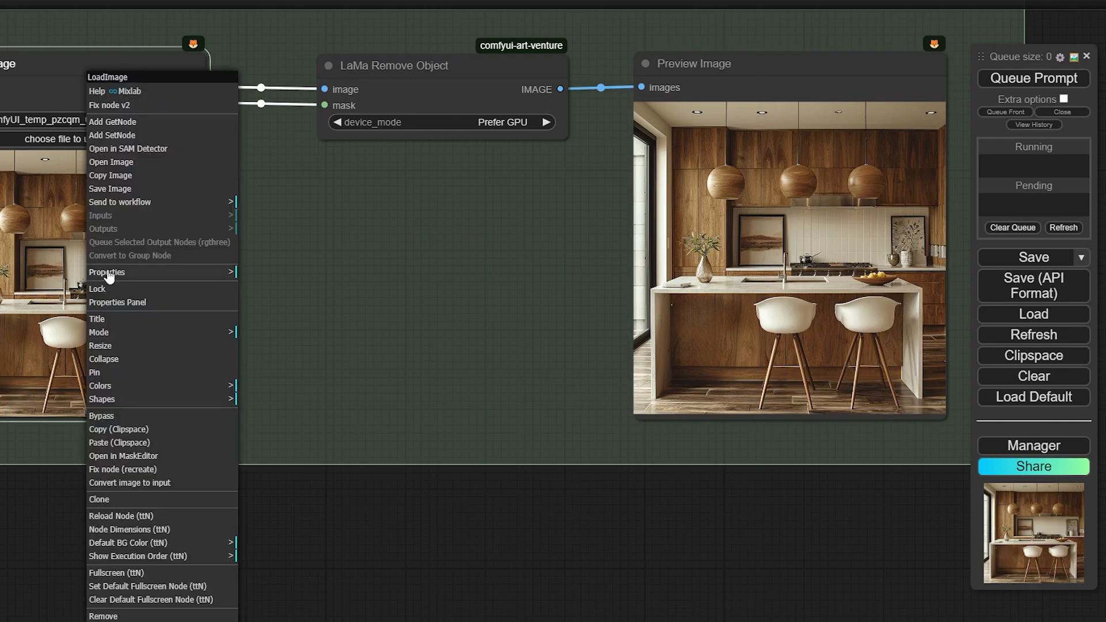
left_click(169, 457)
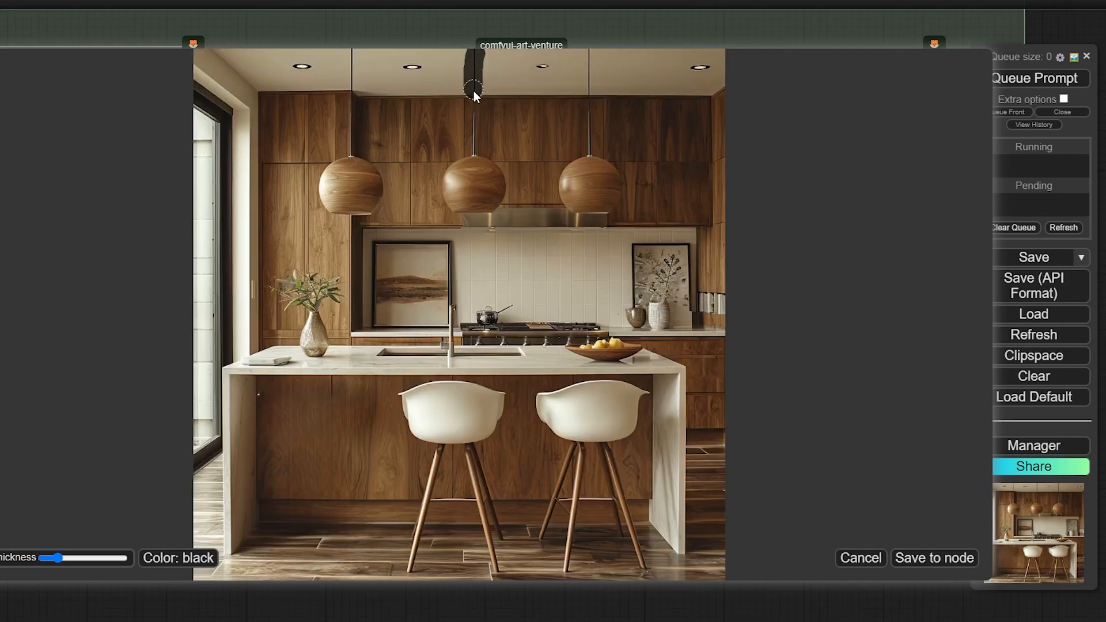
mouse_move(475, 139)
left_mouse_down()
mouse_move(453, 168)
mouse_move(491, 206)
left_mouse_up()
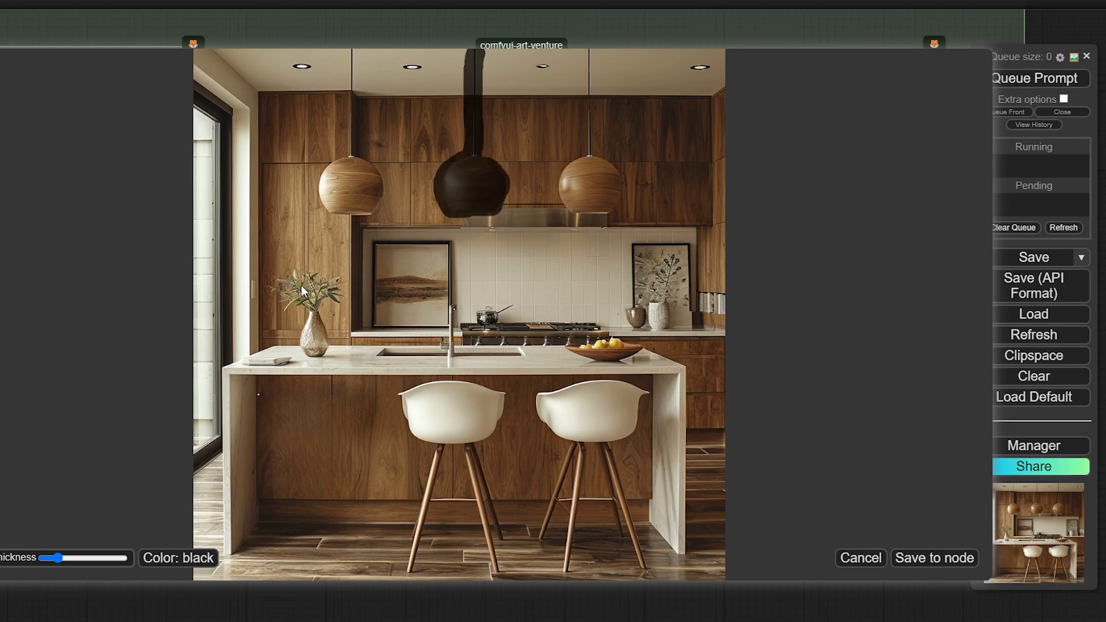
mouse_move(278, 289)
left_mouse_down()
mouse_move(290, 279)
mouse_move(331, 284)
mouse_move(335, 294)
mouse_move(317, 301)
mouse_move(307, 290)
mouse_move(304, 304)
mouse_move(314, 305)
mouse_move(309, 349)
mouse_move(321, 328)
left_mouse_up()
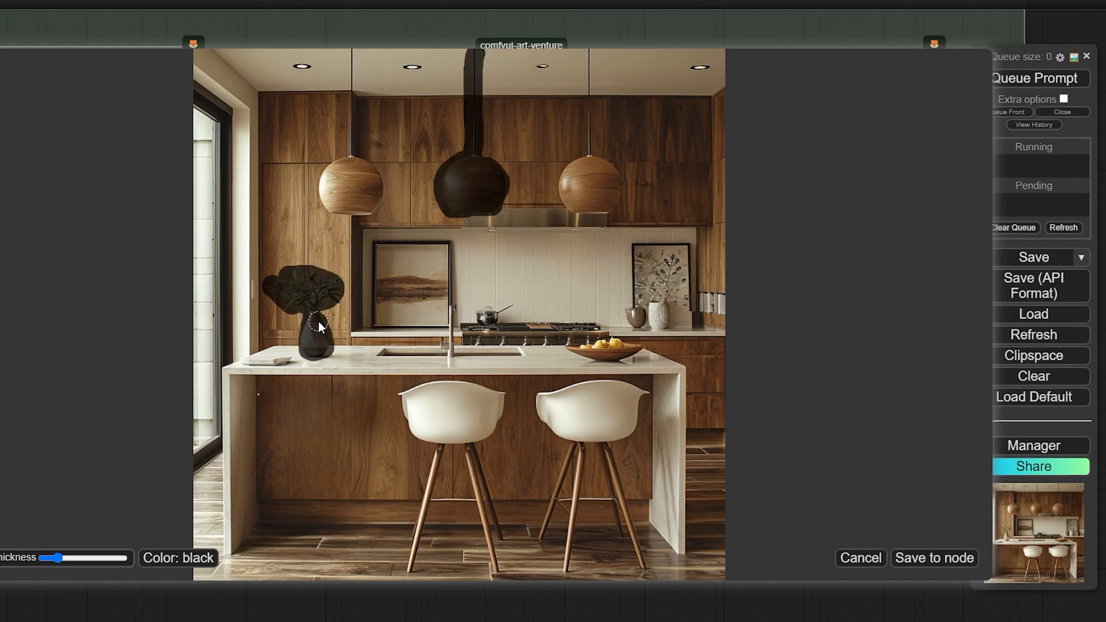
left_click(909, 558)
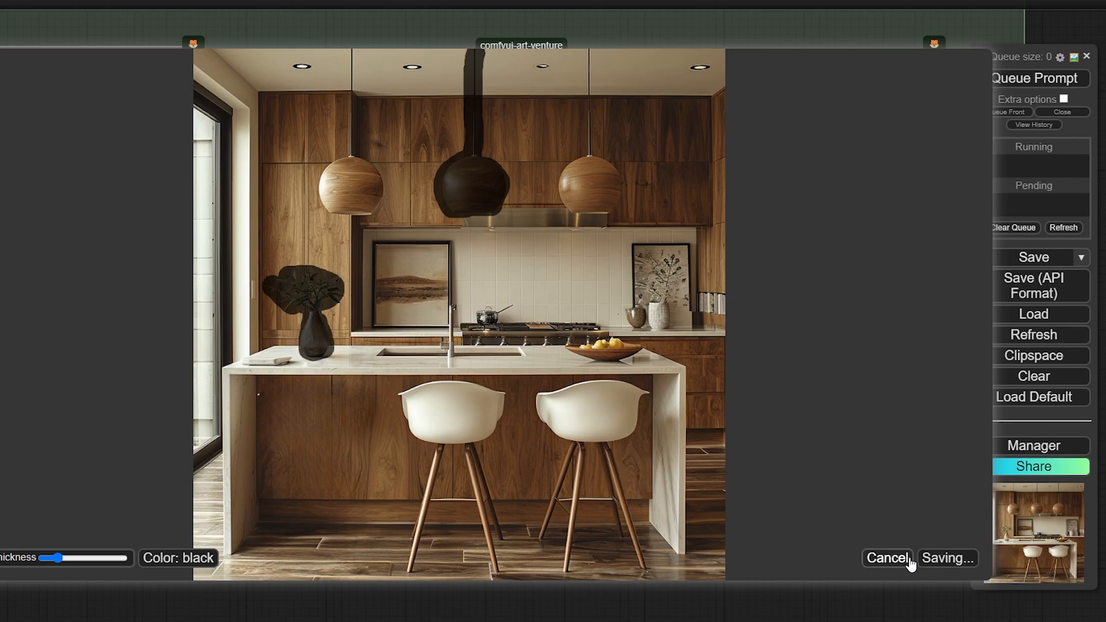
key("ctrl+Return")
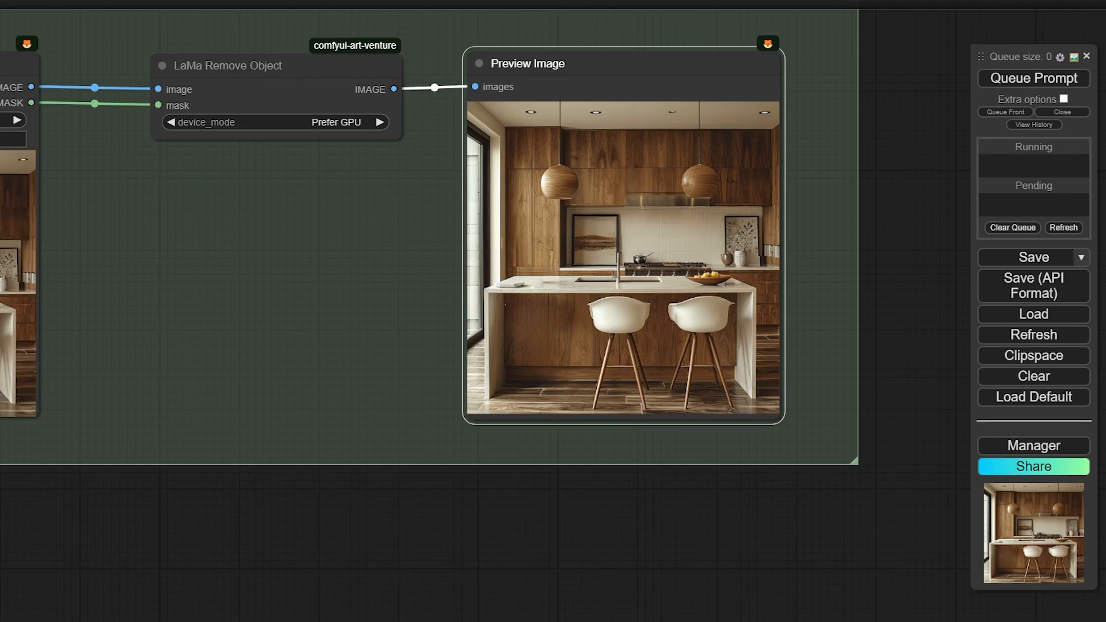
Mask the pendant lamps, both stools and the countertop book on the kitchen image, then save the mask
scroll(585, 254, "up", 15)
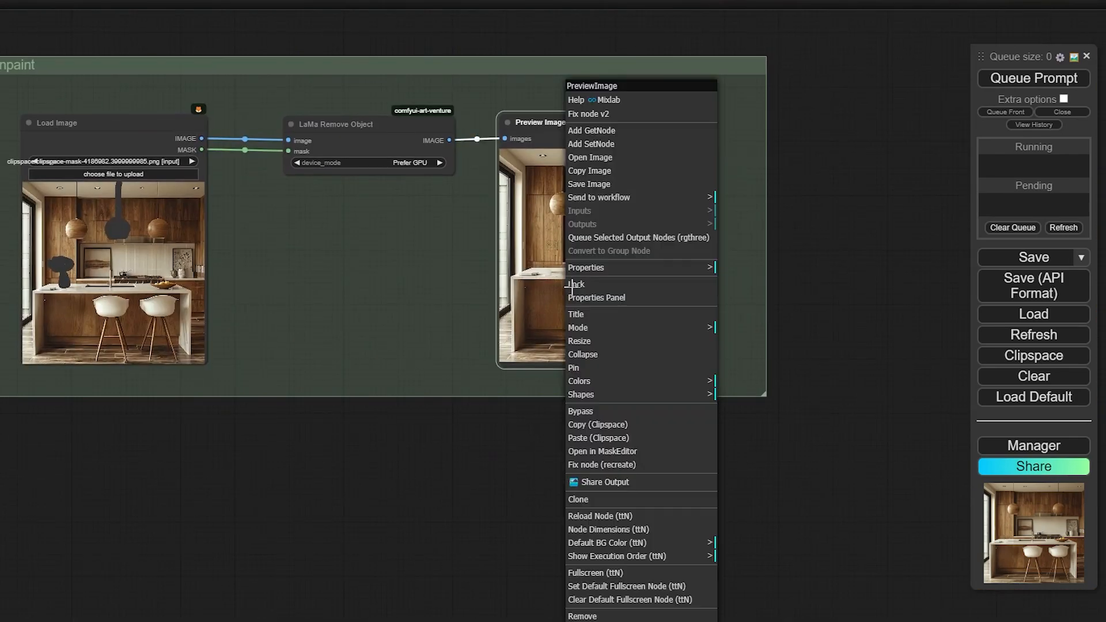
left_click(652, 432)
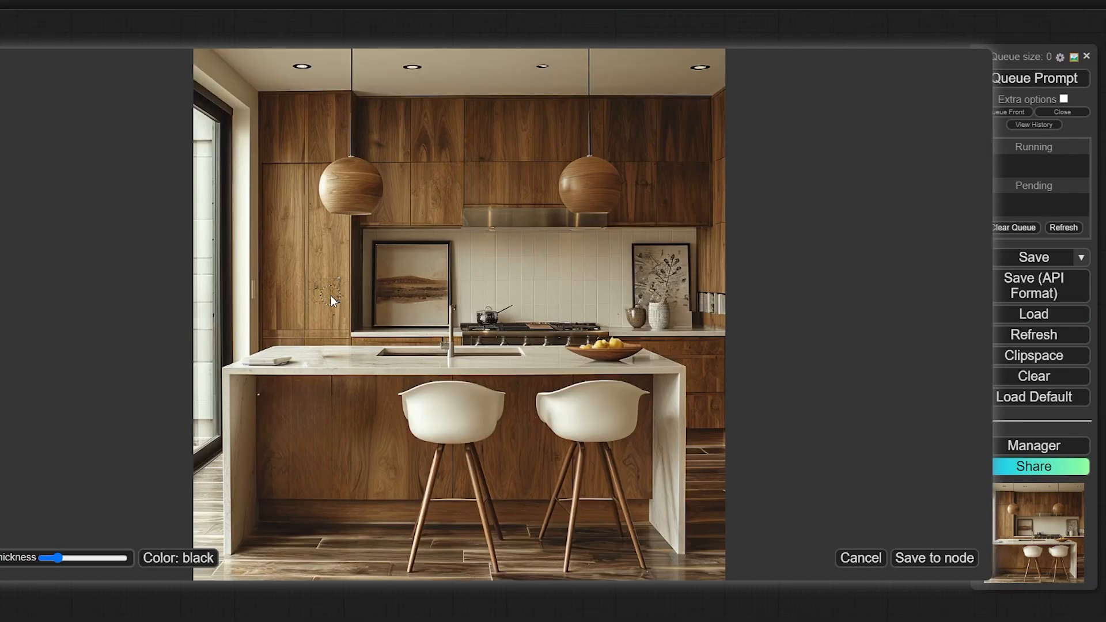
left_click_drag(351, 53, 333, 181)
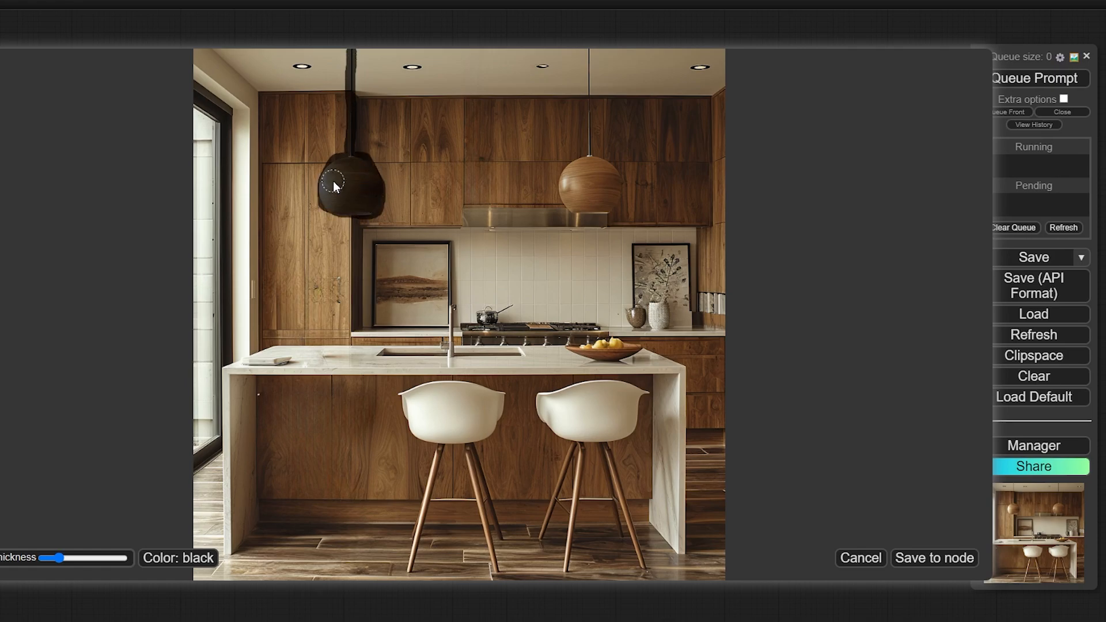
left_click_drag(337, 282, 314, 282)
left_click_drag(588, 53, 599, 185)
left_click_drag(406, 398, 461, 416)
mouse_move(440, 453)
left_mouse_down()
mouse_move(450, 500)
mouse_move(478, 501)
left_mouse_up()
scroll(542, 401, "up", 1)
mouse_move(543, 400)
left_mouse_down()
mouse_move(542, 544)
mouse_move(614, 496)
mouse_move(637, 506)
left_mouse_up()
left_click_drag(333, 360, 237, 361)
left_click(916, 557)
Rerun the workflow to erase the masked items, then move the view toward the Load Image node
left_click(1054, 76)
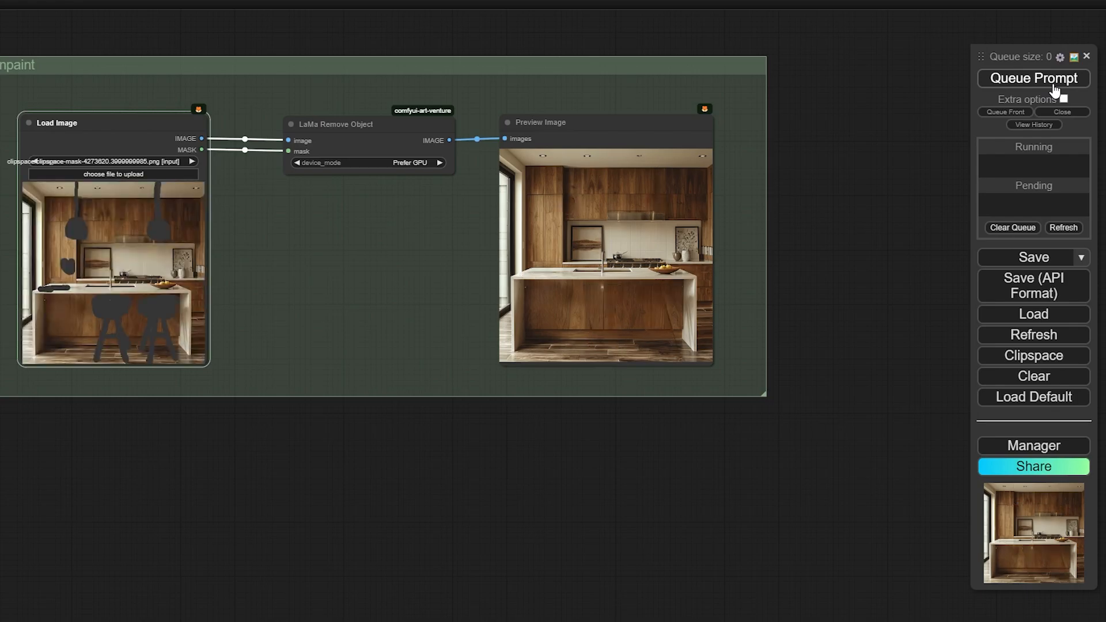
scroll(638, 229, "up", 10)
scroll(638, 229, "down", 3)
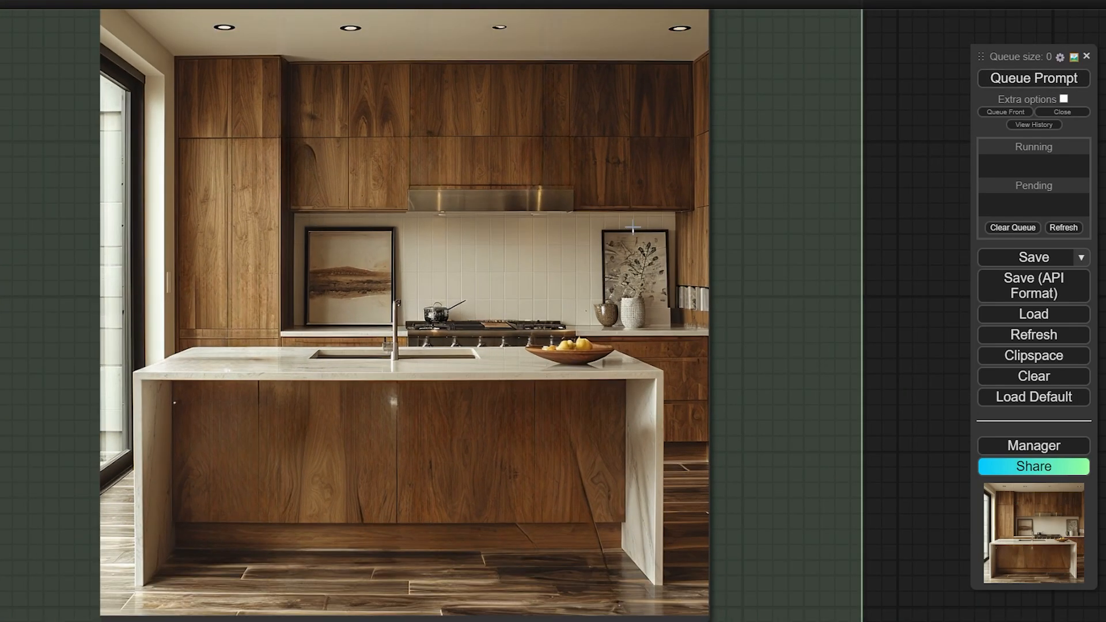
scroll(447, 328, "down", 1)
left_click_drag(447, 329, 558, 318)
scroll(558, 319, "down", 8)
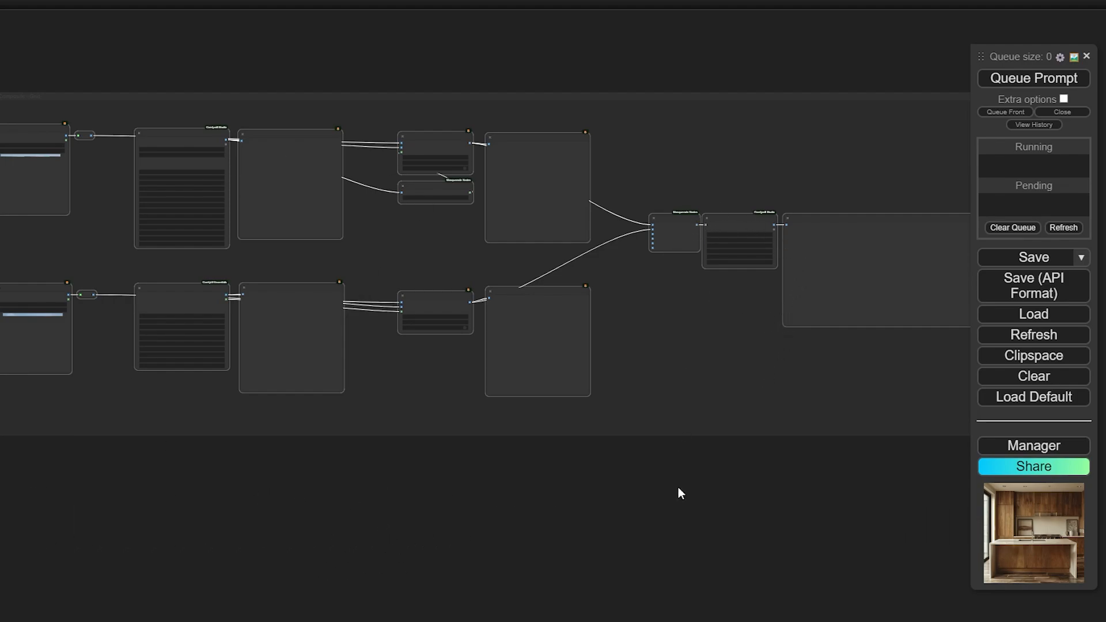
Pan the canvas left to the Text - Image Composite - Grid group
left_click_drag(678, 487, 594, 483)
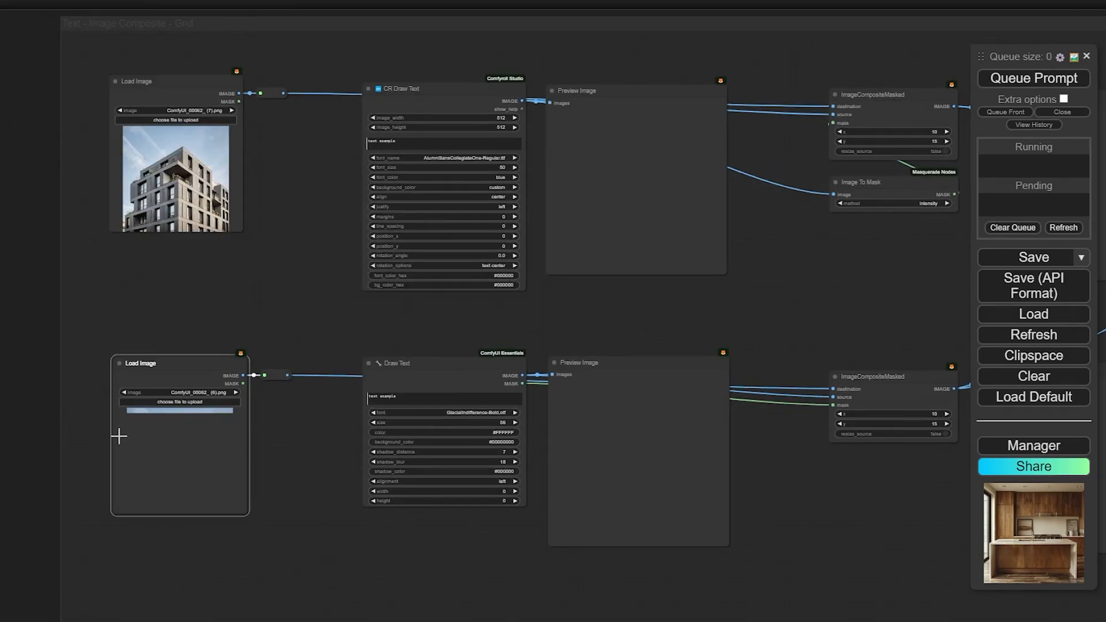
Load the timber building PNG into the lower Load Image node and check both building pictures
key("ctrl+z")
left_click(151, 407)
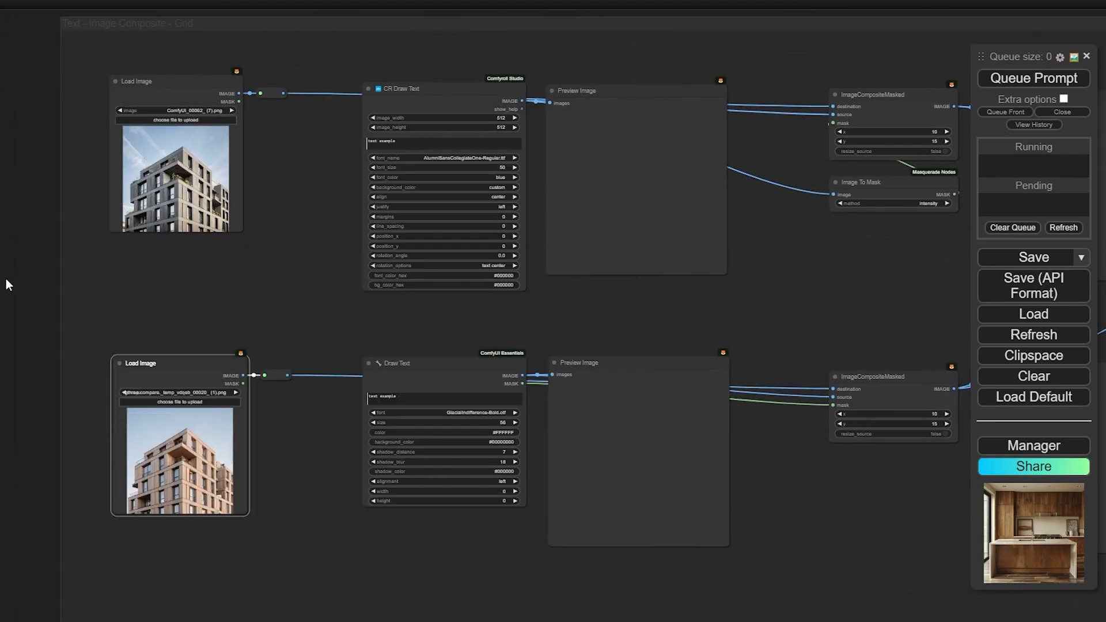
scroll(56, 388, "up", 6)
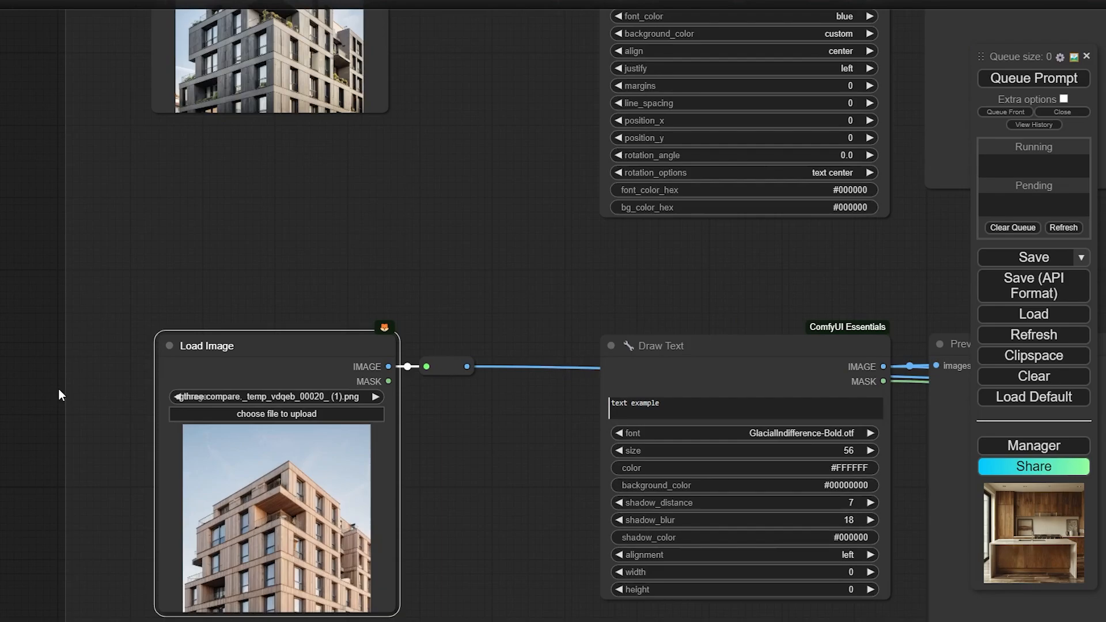
left_click_drag(12, 209, 28, 393)
scroll(238, 245, "up", 12)
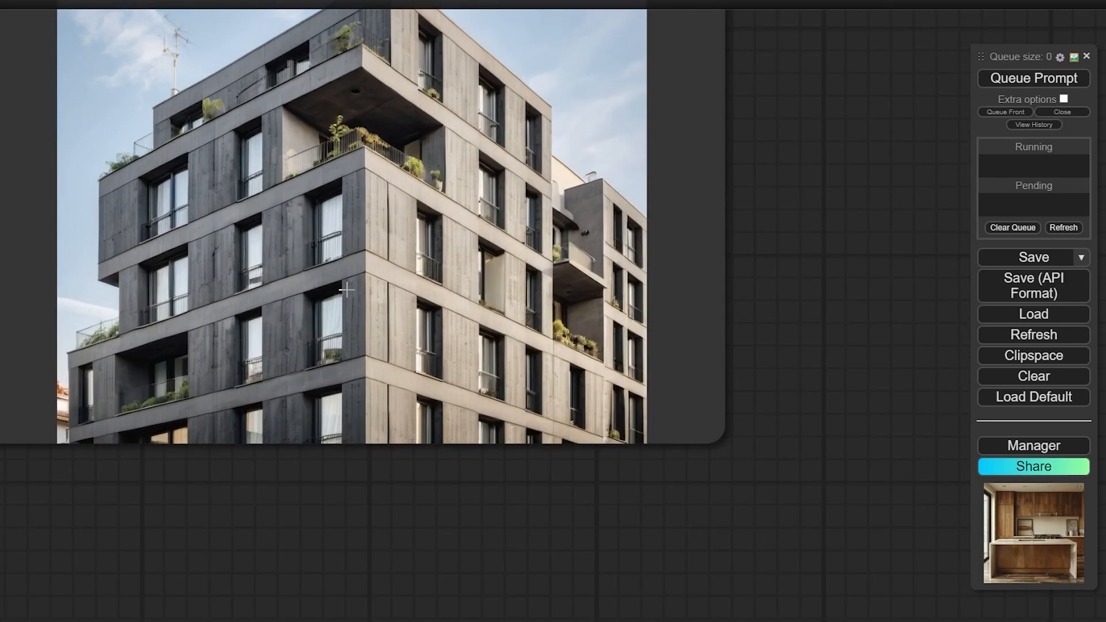
scroll(382, 294, "down", 6)
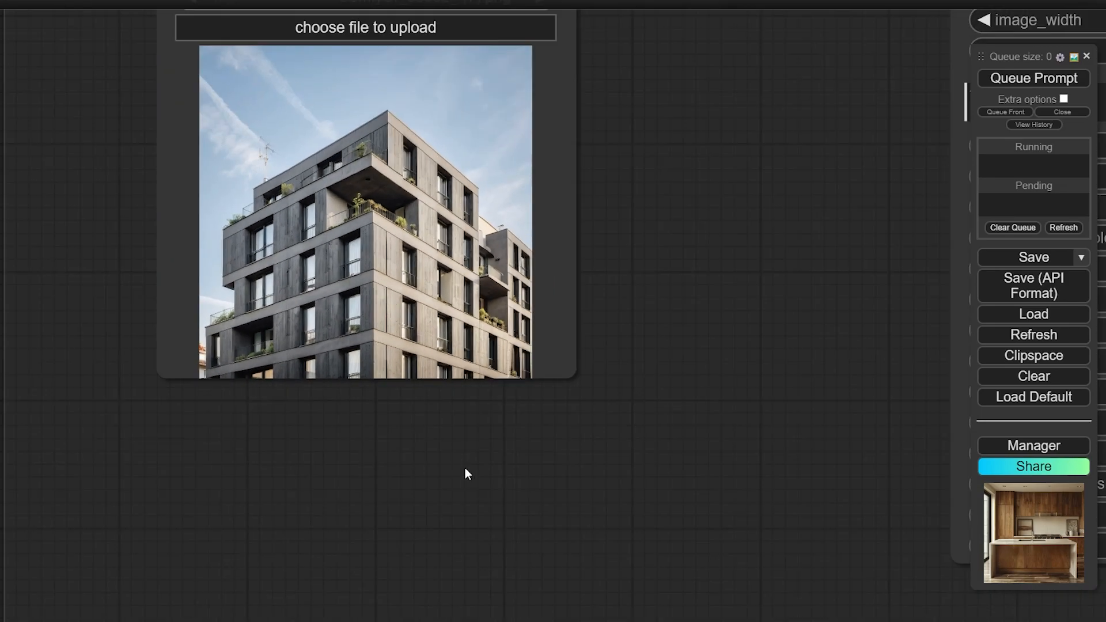
scroll(465, 468, "down", 1)
left_click_drag(465, 468, 468, 188)
left_click_drag(533, 398, 498, 121)
scroll(398, 451, "up", 5)
left_click_drag(398, 451, 445, 247)
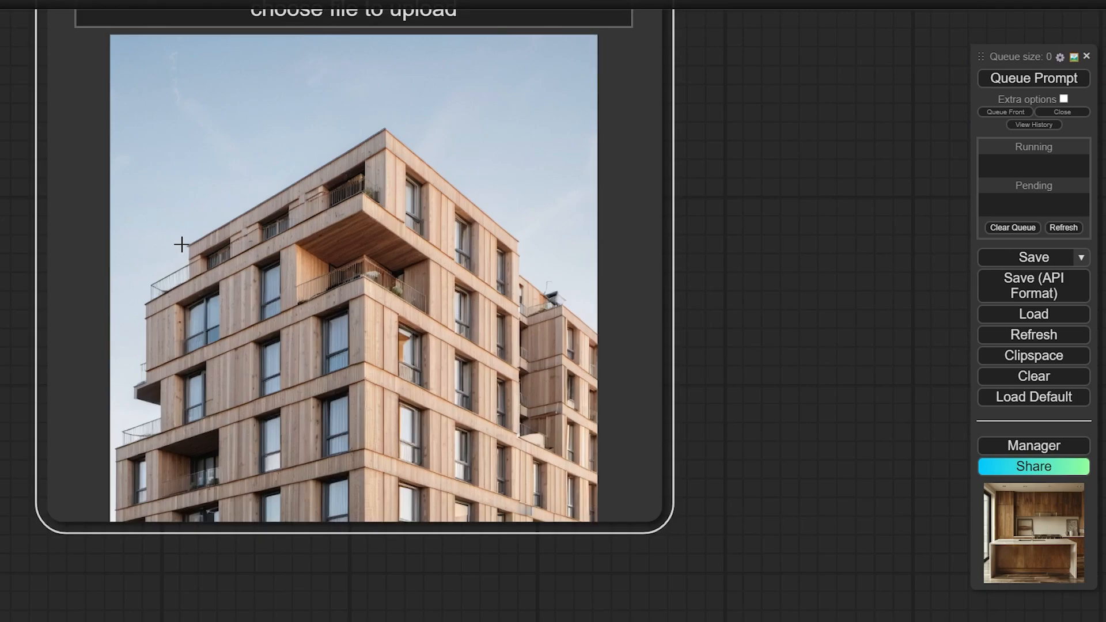
scroll(289, 318, "down", 9)
left_click_drag(599, 231, 357, 263)
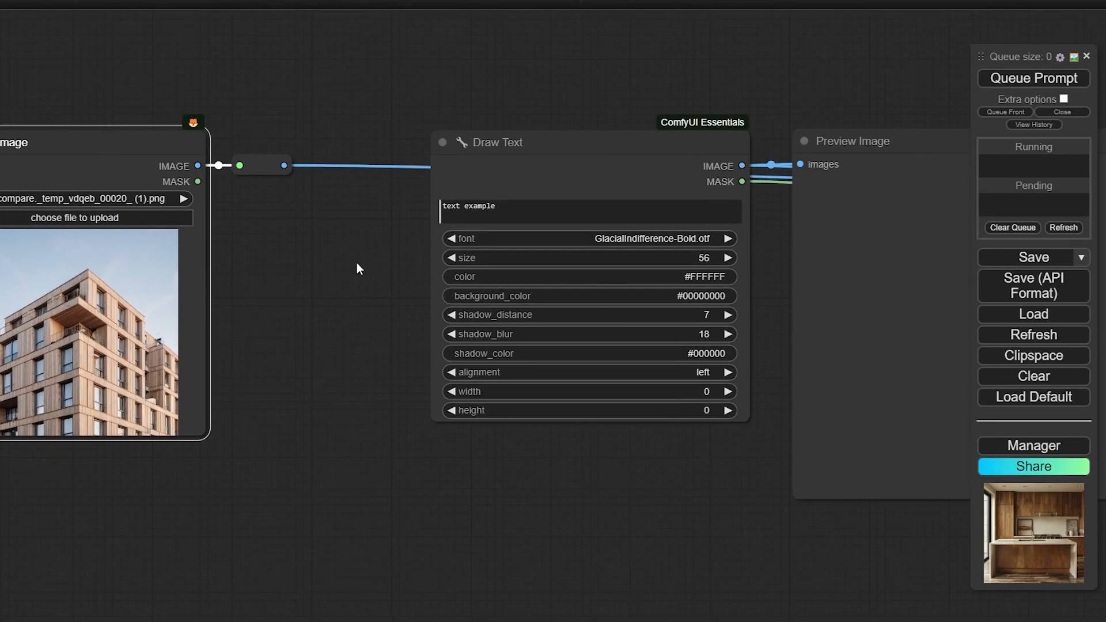
left_click(498, 210)
triple_click(490, 209)
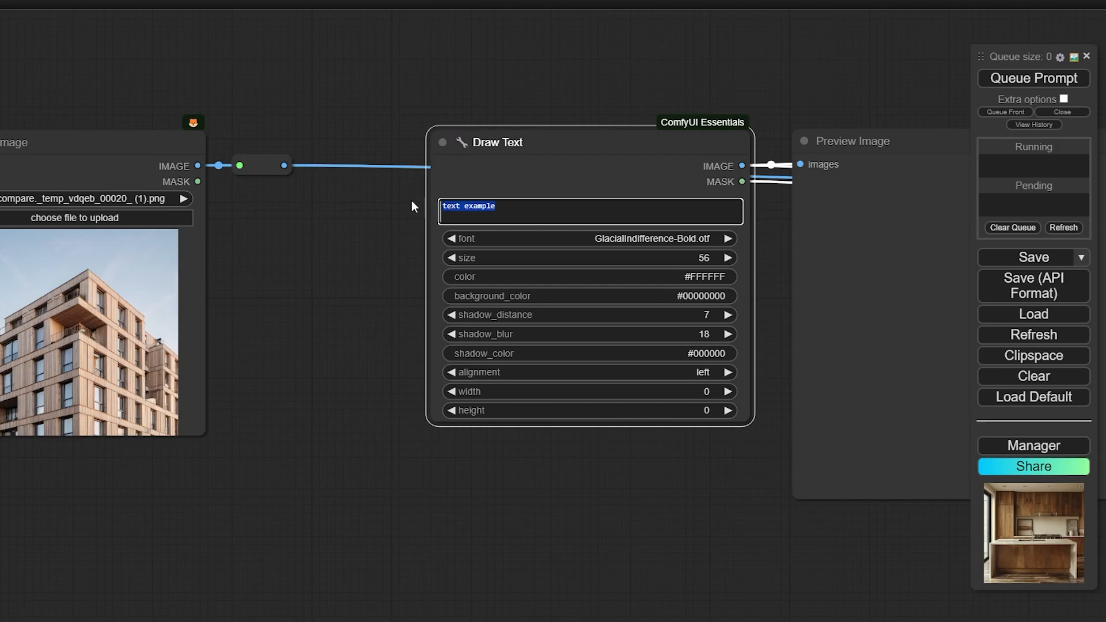
type("Text: tt")
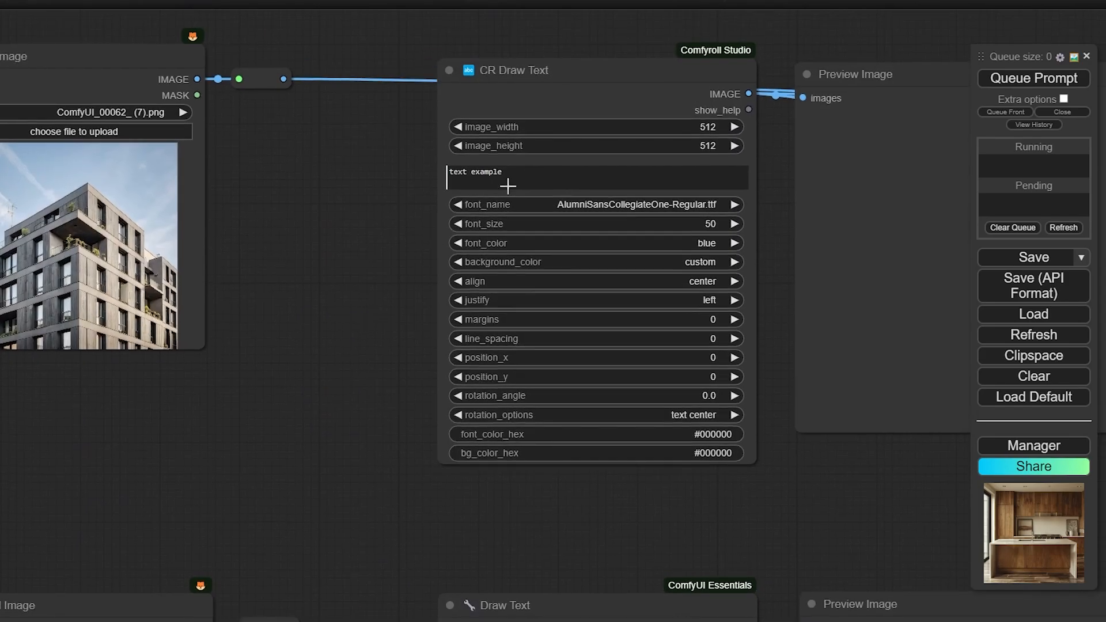
triple_click(513, 181)
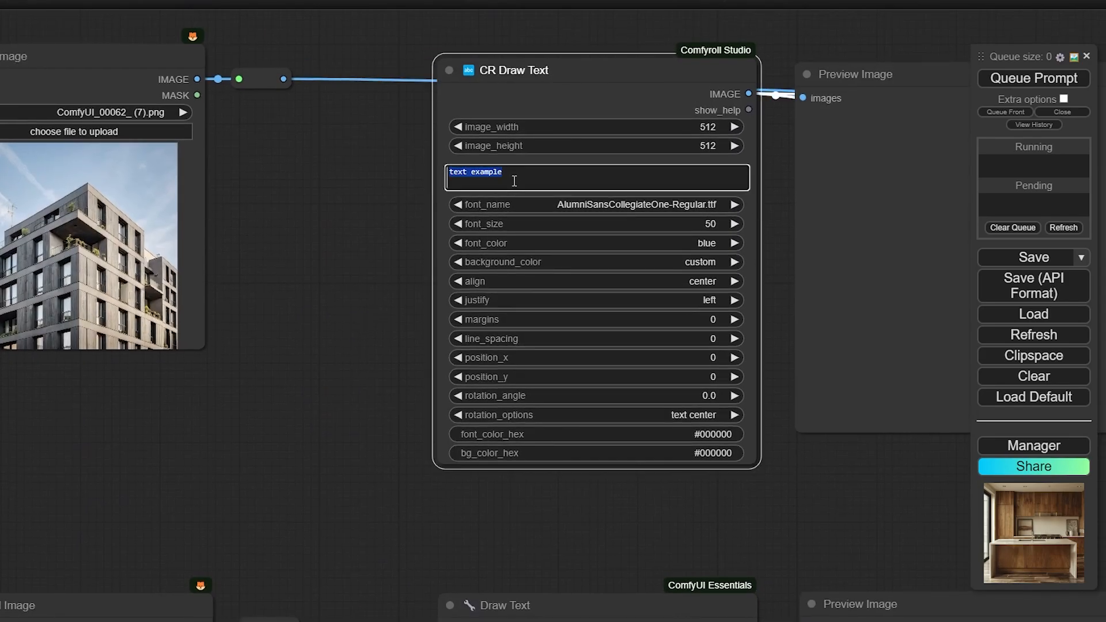
type("Concrete Facade")
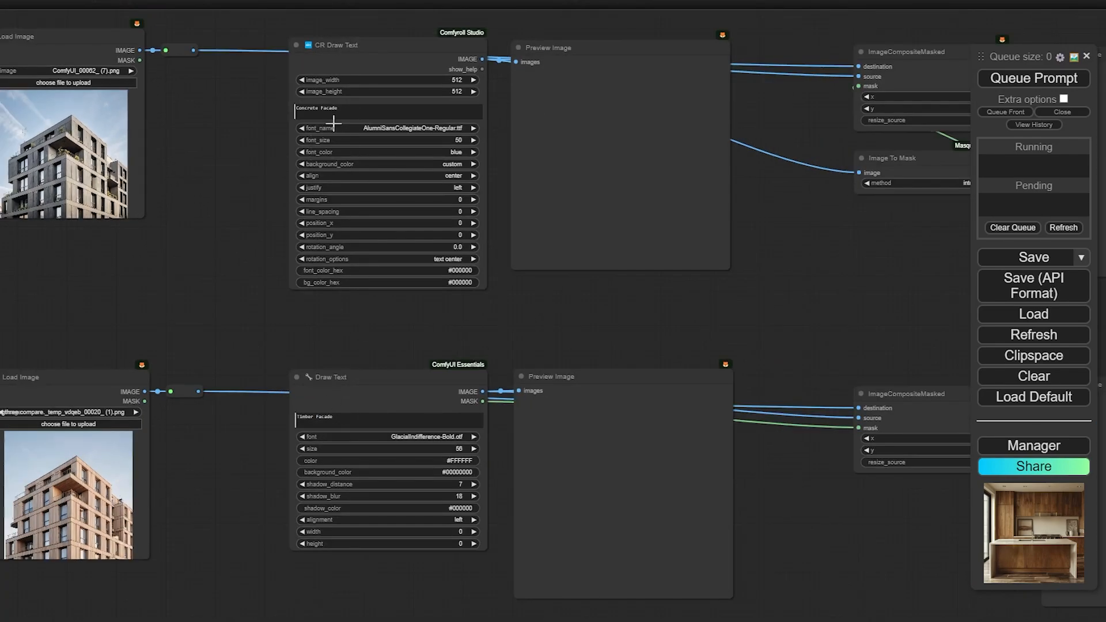
left_click_drag(380, 298, 393, 327)
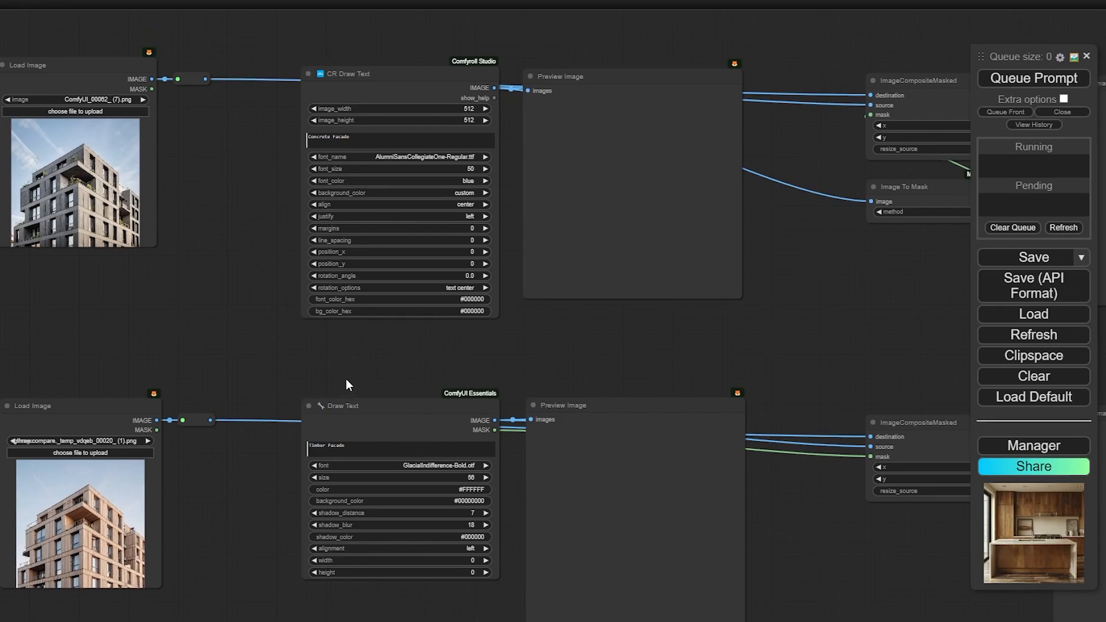
left_click_drag(346, 379, 354, 377)
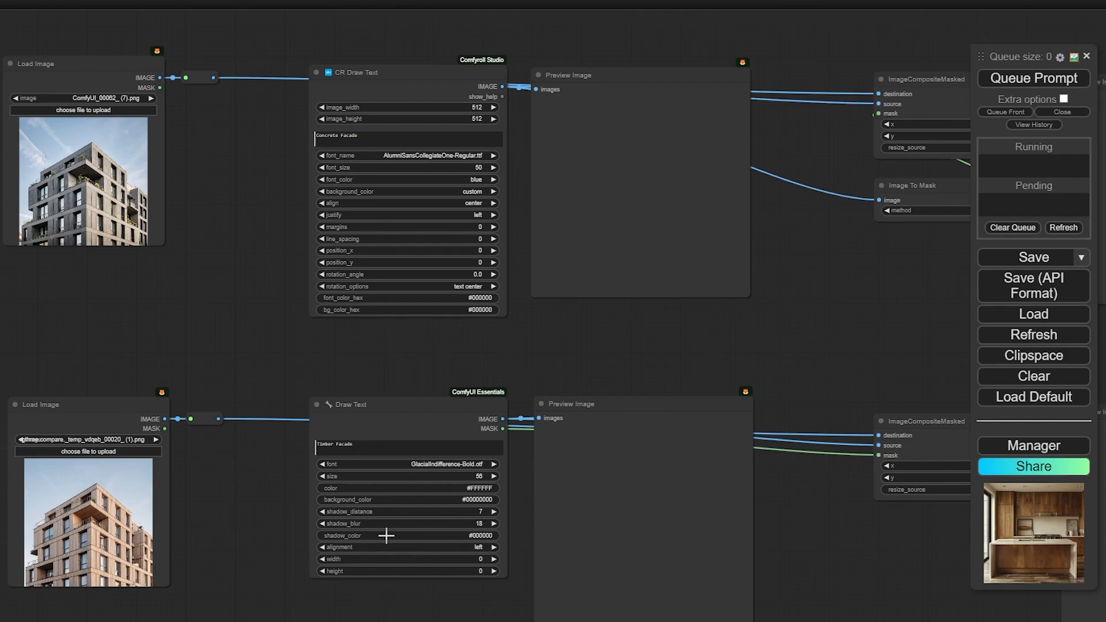
left_click(420, 154)
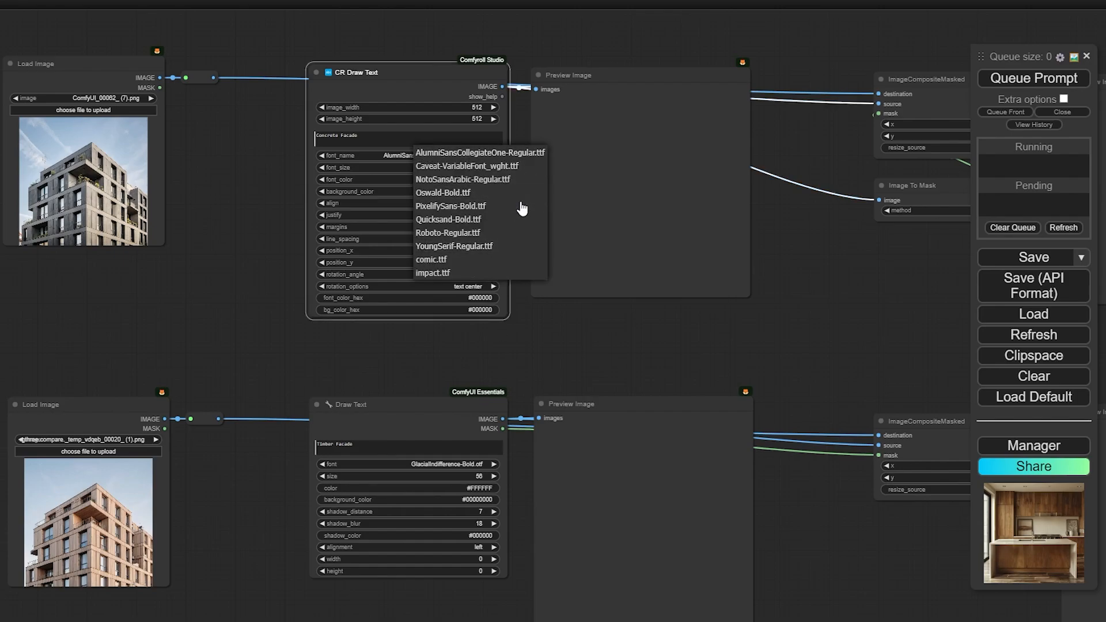
left_click_drag(580, 363, 601, 249)
scroll(491, 362, "up", 5)
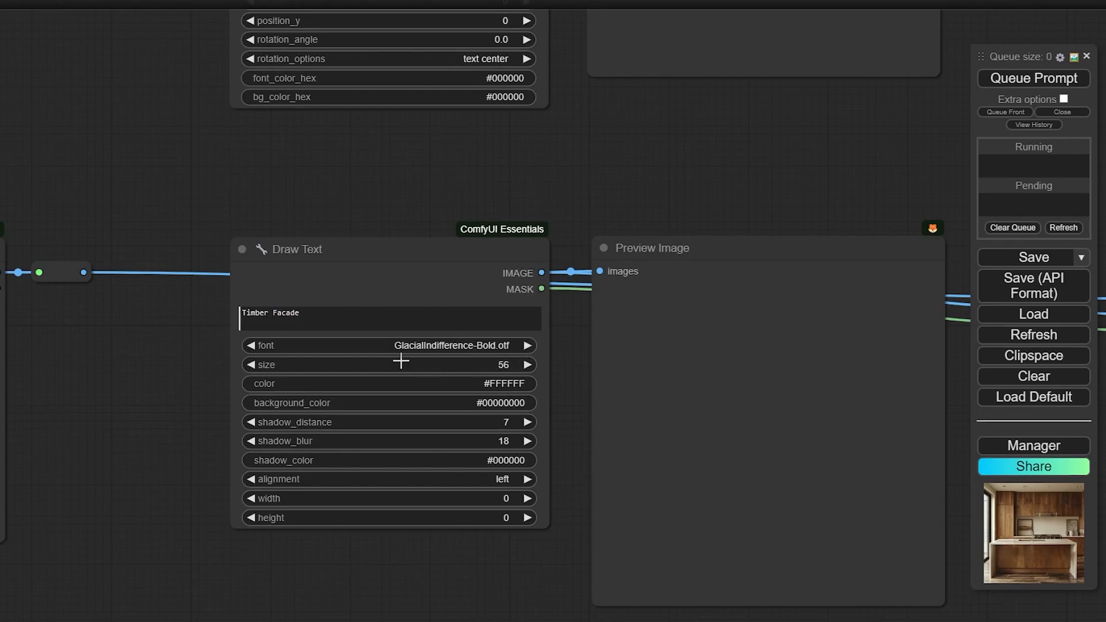
scroll(435, 350, "down", 10)
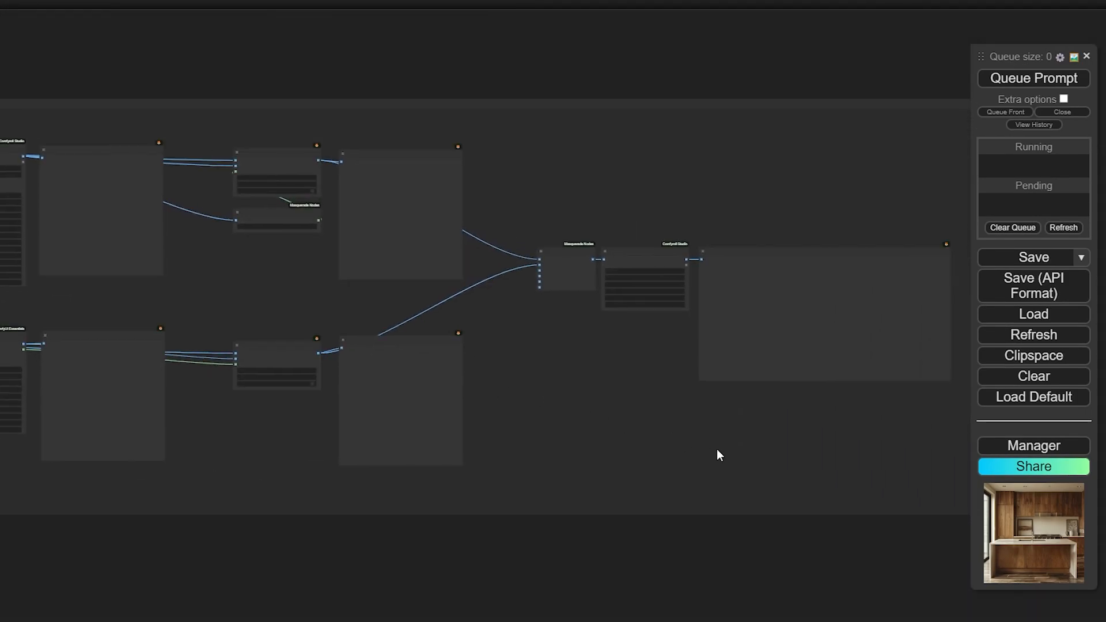
Bypass the three final grid-making nodes with Ctrl+B
left_click_drag(665, 456, 677, 450)
left_click_drag(819, 448, 543, 217)
key("ctrl+b")
Move the view back to the top text preview
left_click_drag(565, 154, 910, 148)
scroll(381, 231, "up", 9)
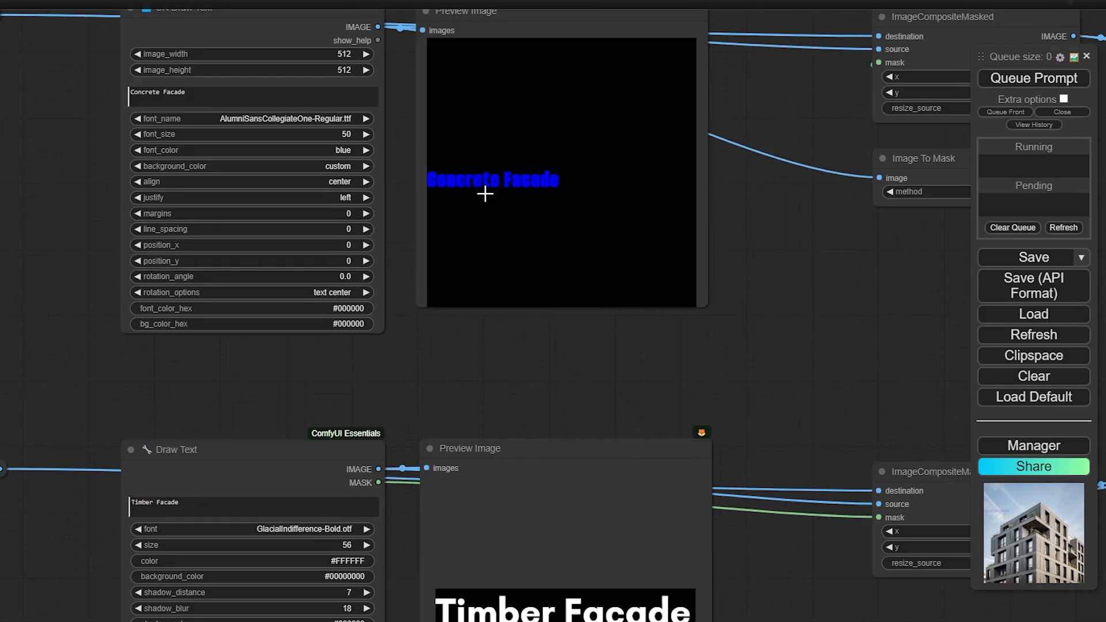
scroll(501, 190, "down", 5)
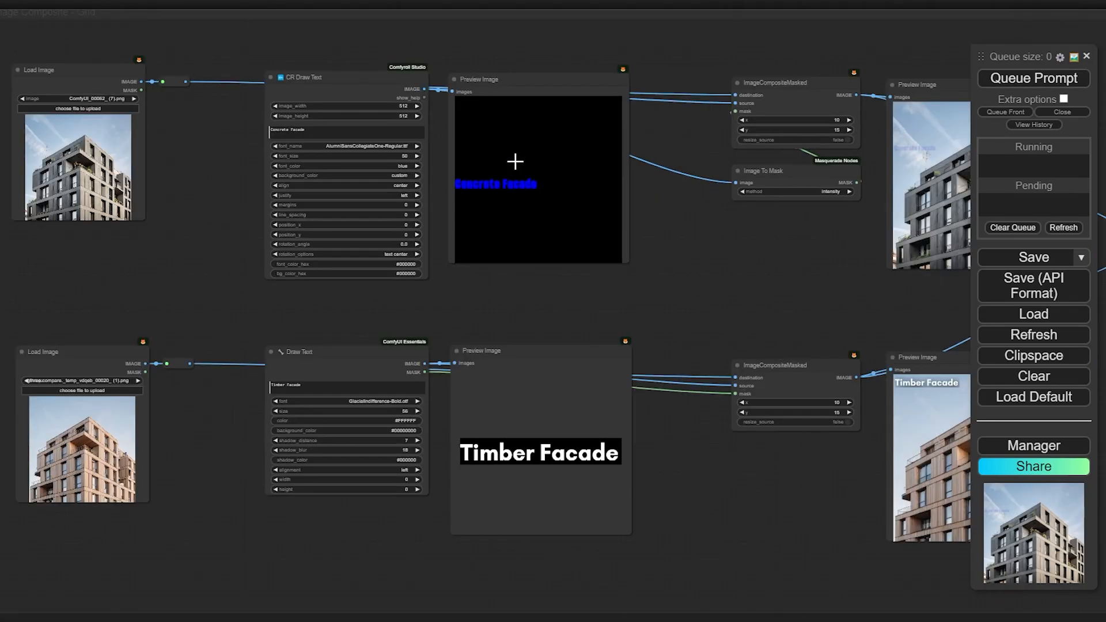
left_click_drag(711, 301, 489, 276)
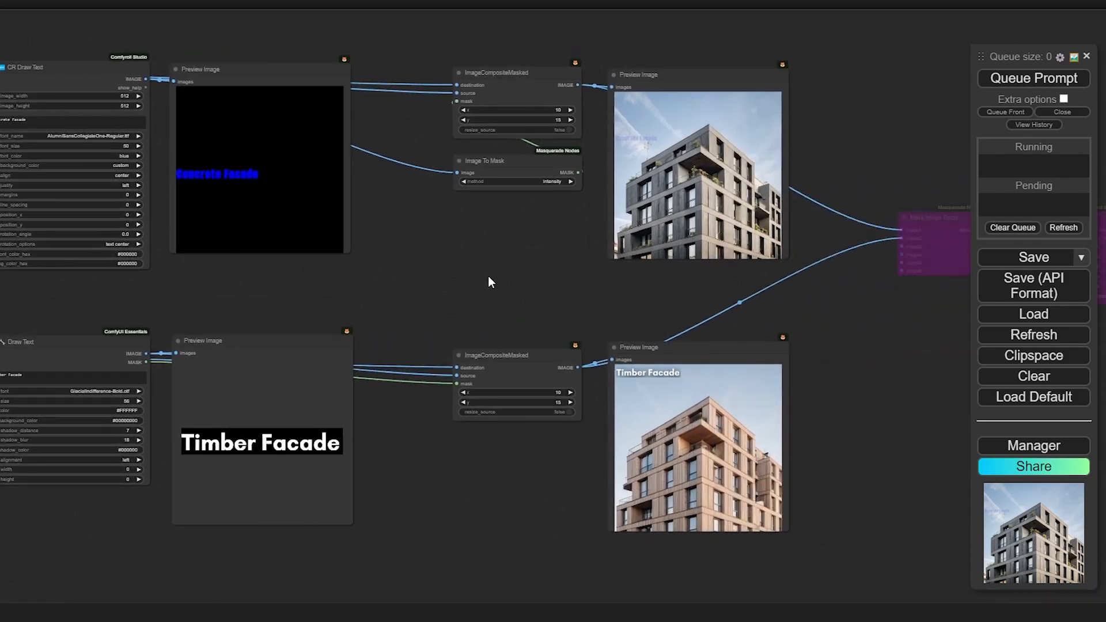
scroll(704, 121, "up", 7)
scroll(622, 128, "up", 5)
scroll(654, 236, "down", 3)
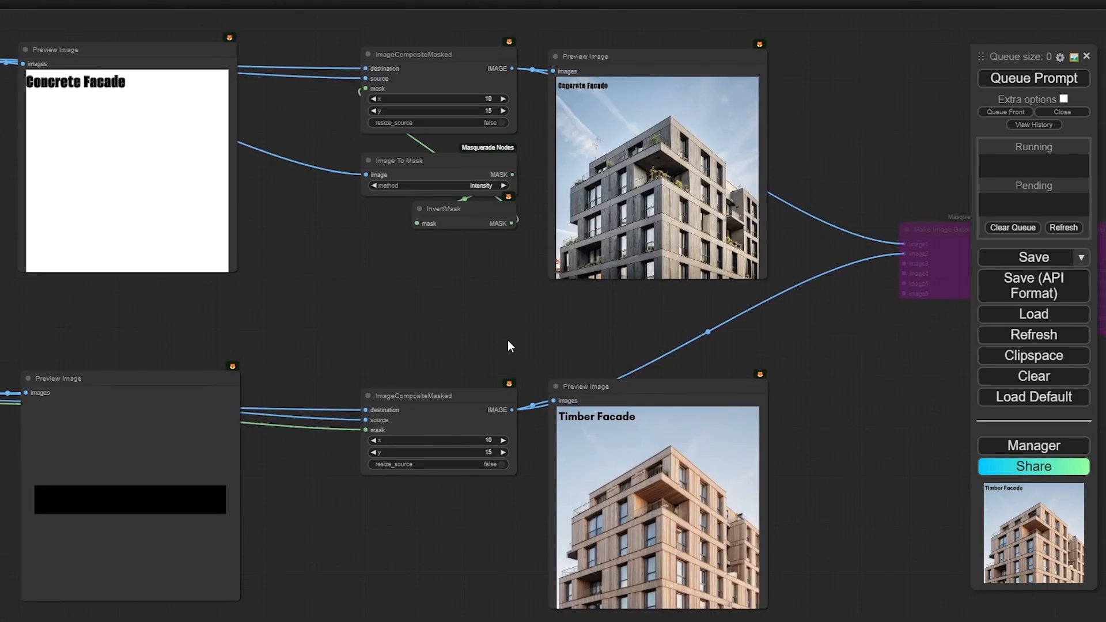
scroll(647, 435, "up", 8)
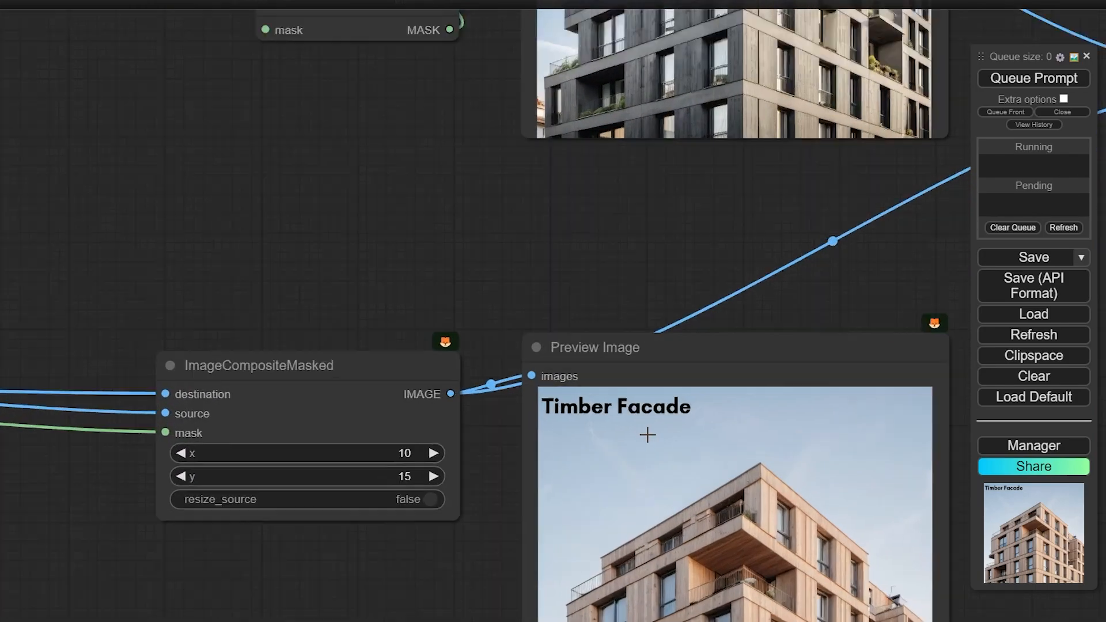
scroll(640, 427, "down", 8)
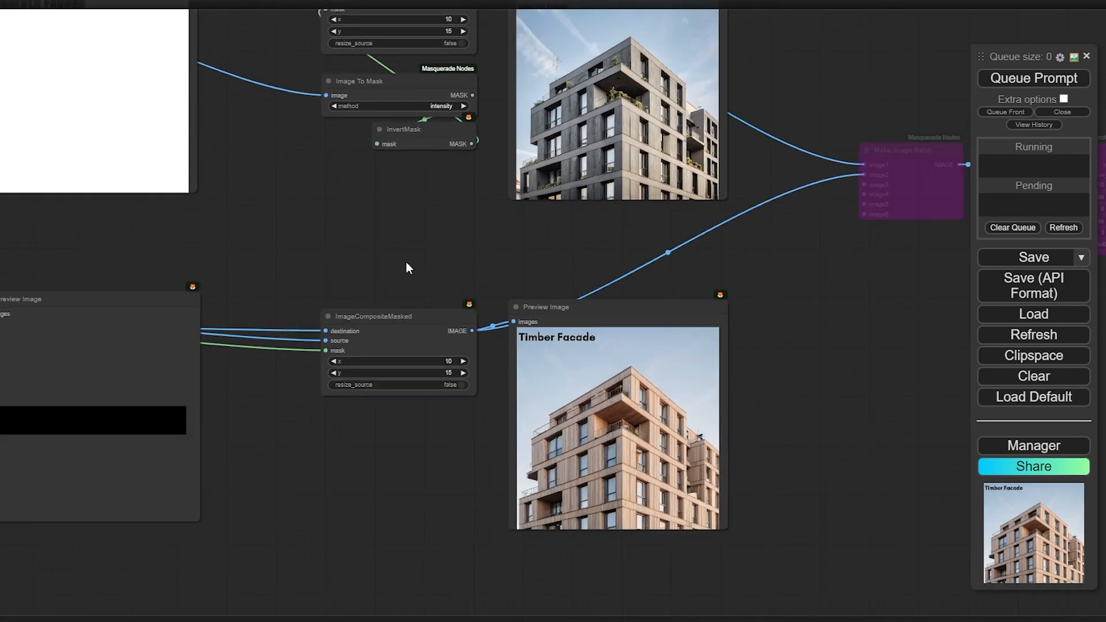
Review the timber Draw Text node and the Concrete and Timber Facade composite previews
left_click_drag(404, 246, 678, 205)
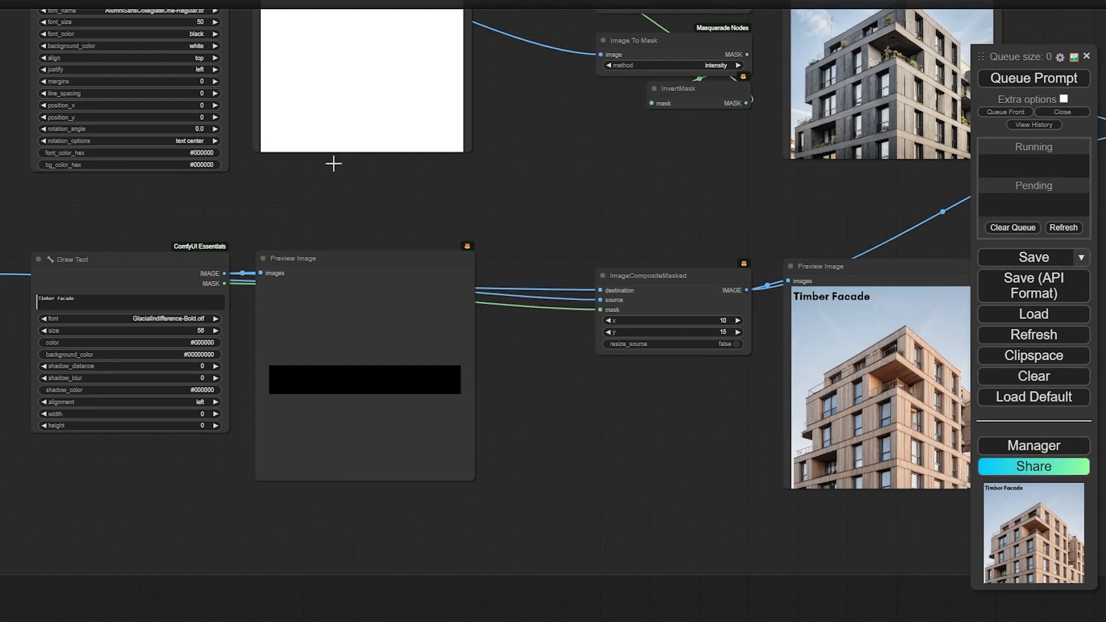
left_click_drag(481, 207, 247, 272)
left_click_drag(343, 257, 308, 338)
left_click_drag(481, 367, 443, 254)
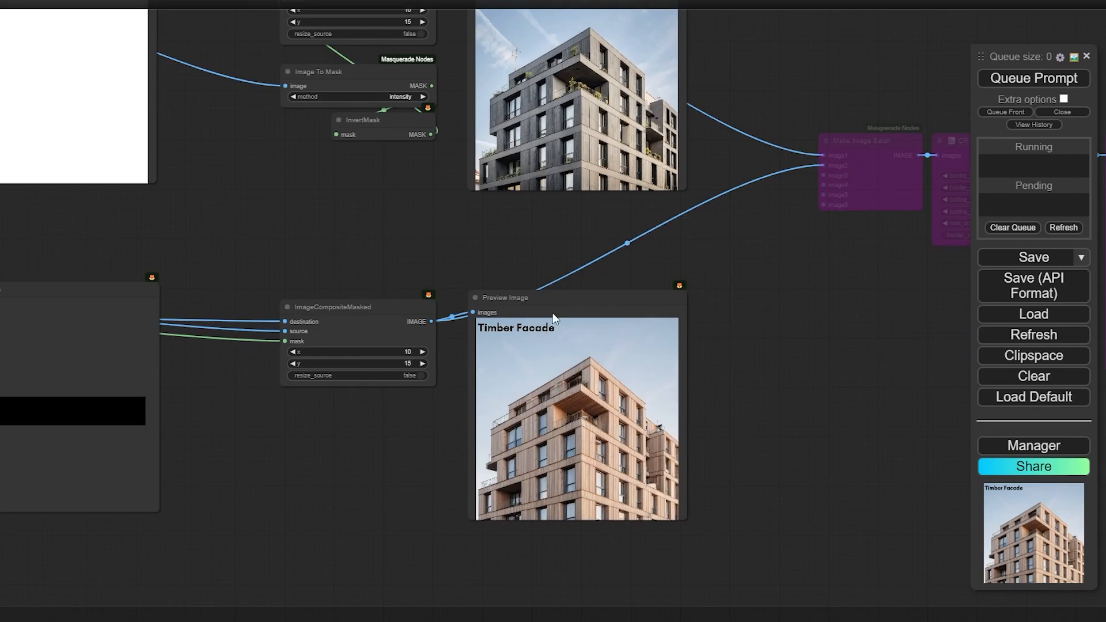
scroll(546, 377, "up", 10)
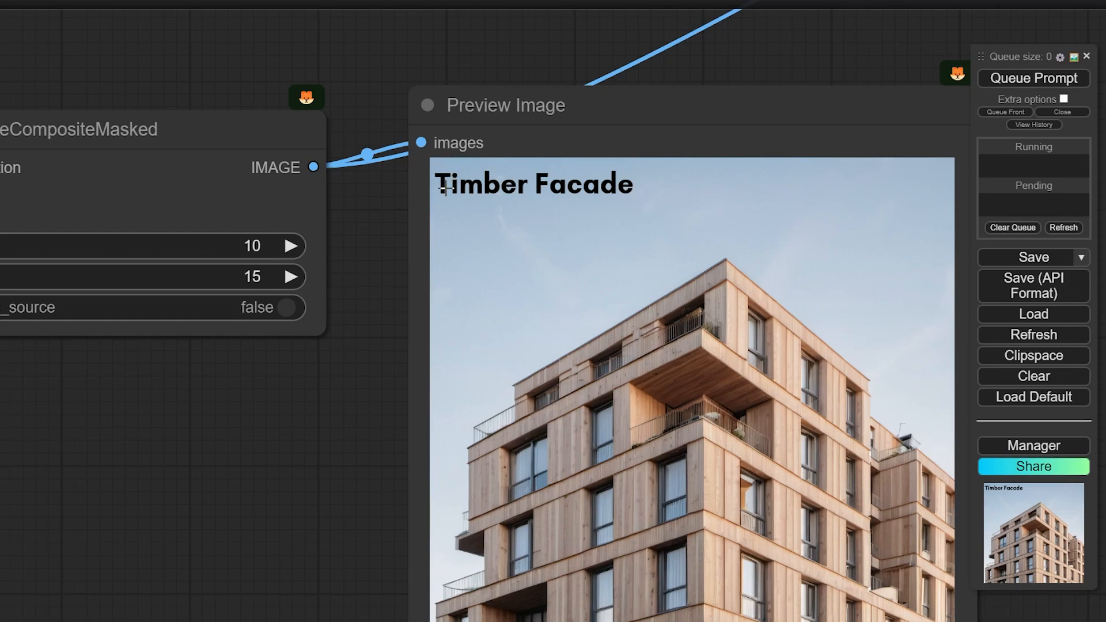
scroll(431, 224, "down", 3)
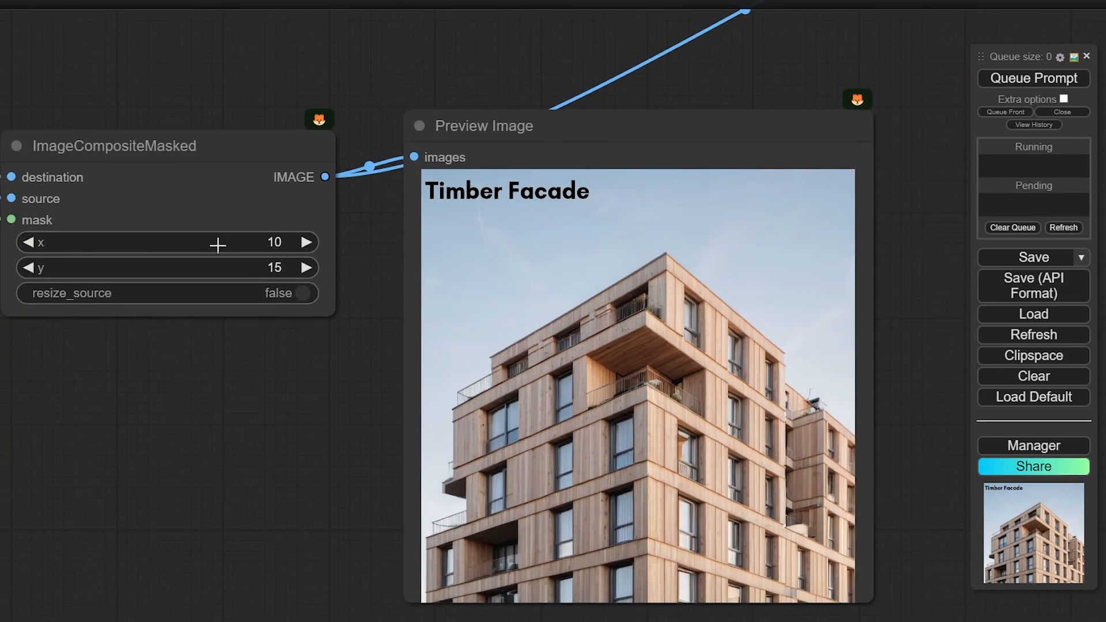
Raise the timber ImageCompositeMasked x and y values to move the label, and re-render
left_click_drag(217, 242, 312, 242)
left_click(1079, 77)
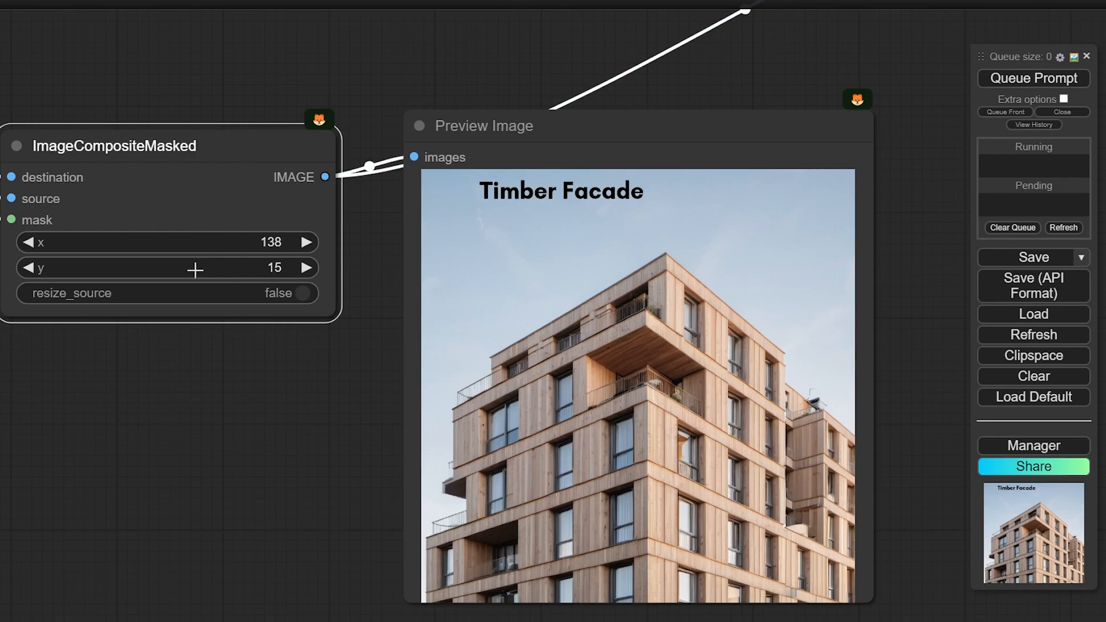
left_click_drag(220, 271, 345, 269)
left_click_drag(345, 268, 748, 269)
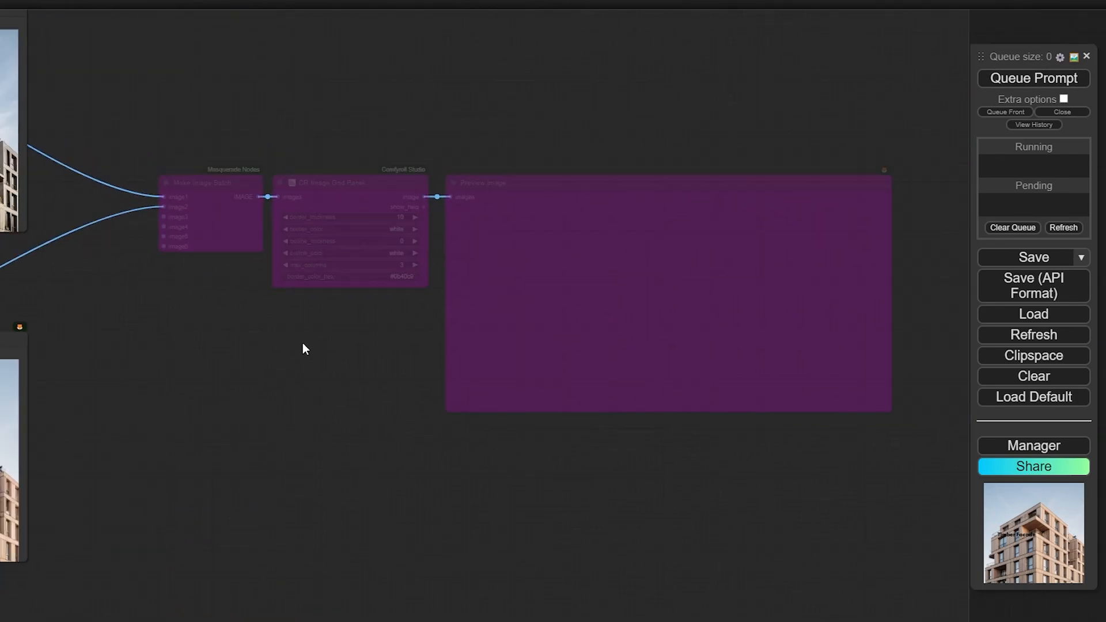
Re-enable the three bypassed grid nodes and nudge the Make Image Batch node left
left_click_drag(185, 106, 895, 416)
key("ctrl+b")
scroll(323, 397, "up", 3)
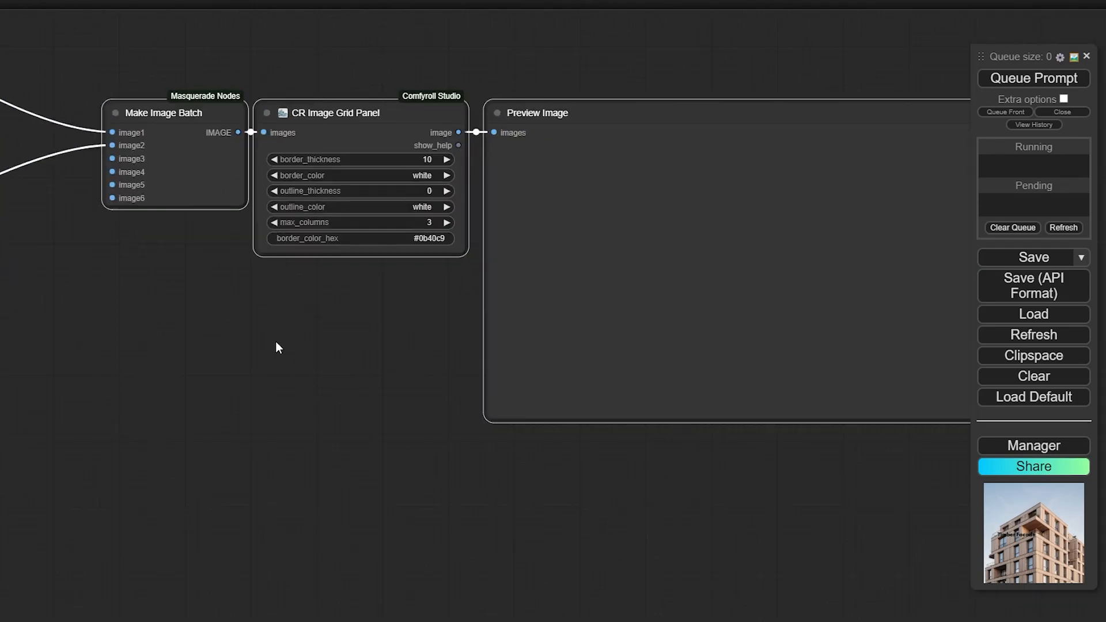
left_click_drag(202, 276, 294, 360)
left_click_drag(279, 255, 264, 254)
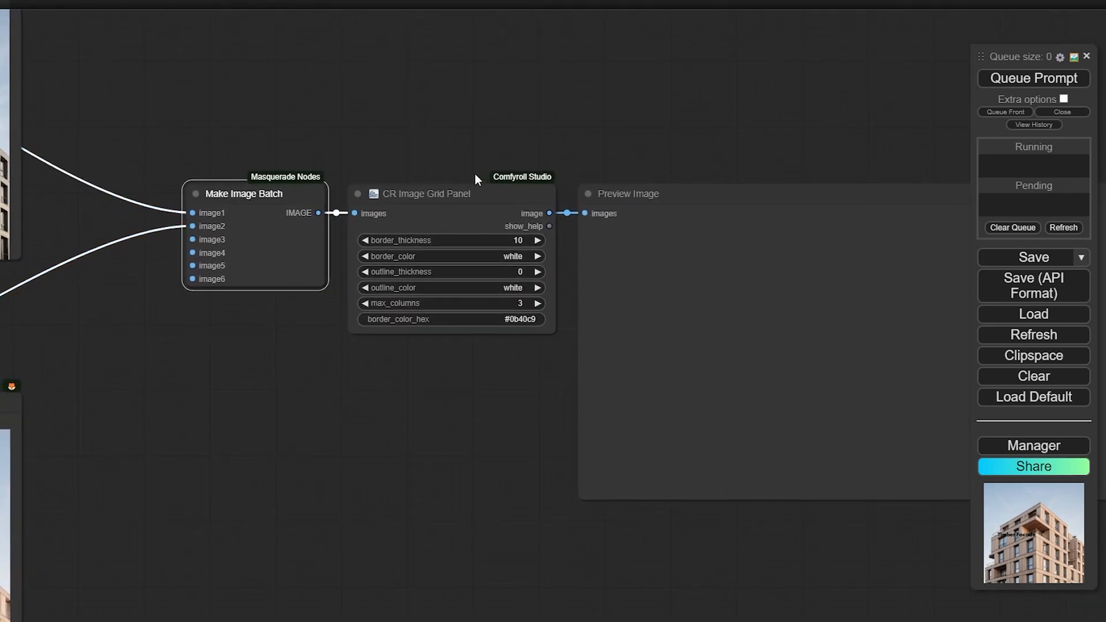
Run the workflow to build the side-by-side grid of labelled concrete and timber facades
left_click_drag(474, 174, 394, 176)
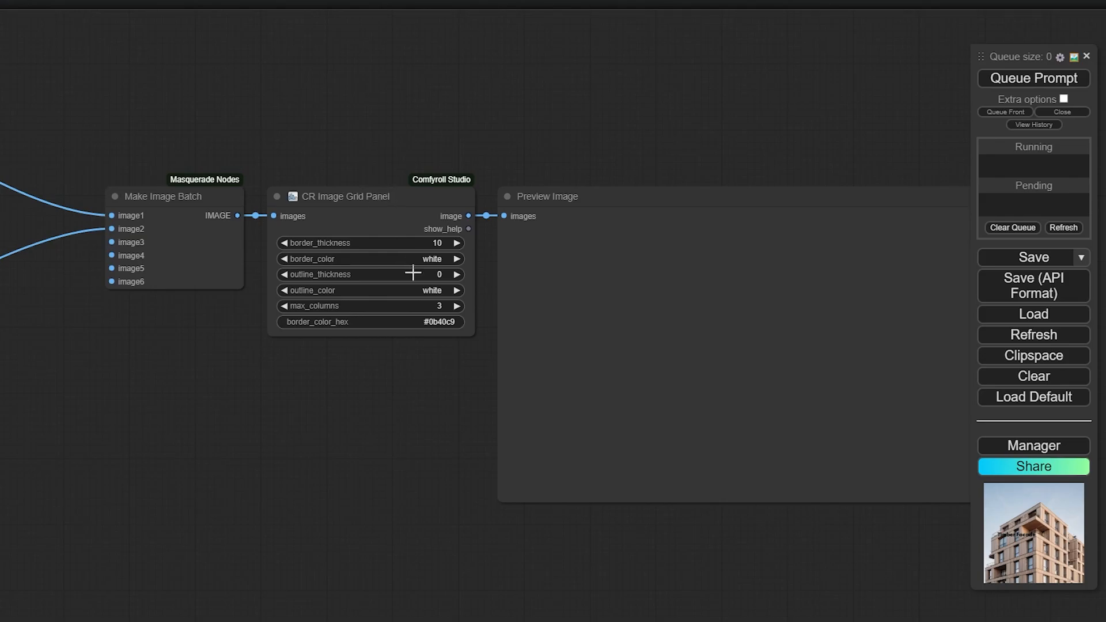
scroll(428, 220, "up", 3)
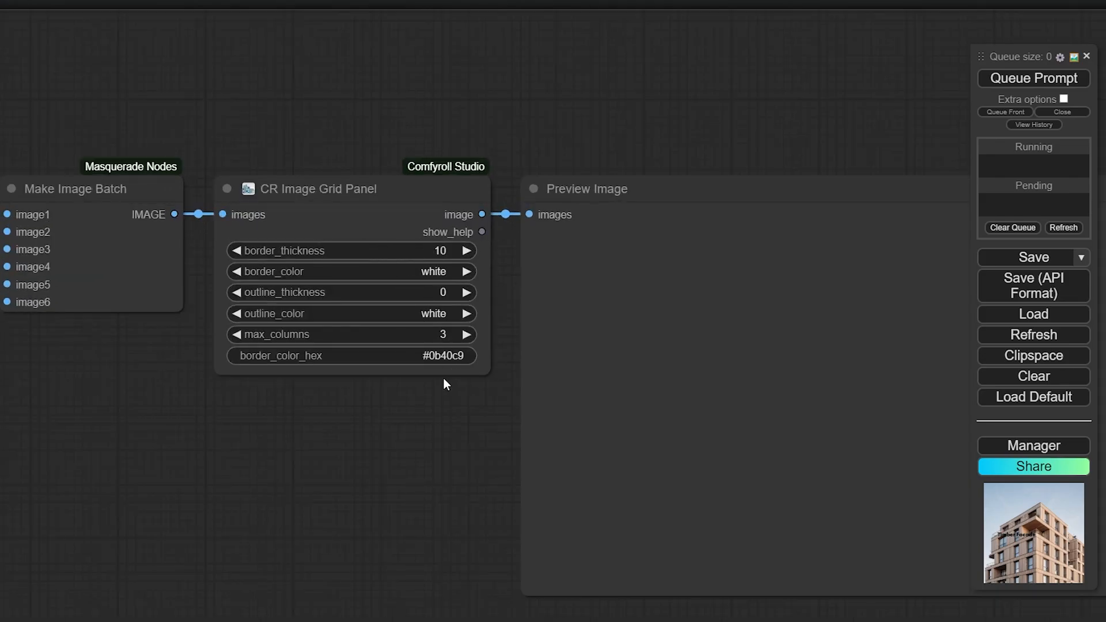
left_click_drag(327, 406, 117, 359)
scroll(811, 166, "down", 3)
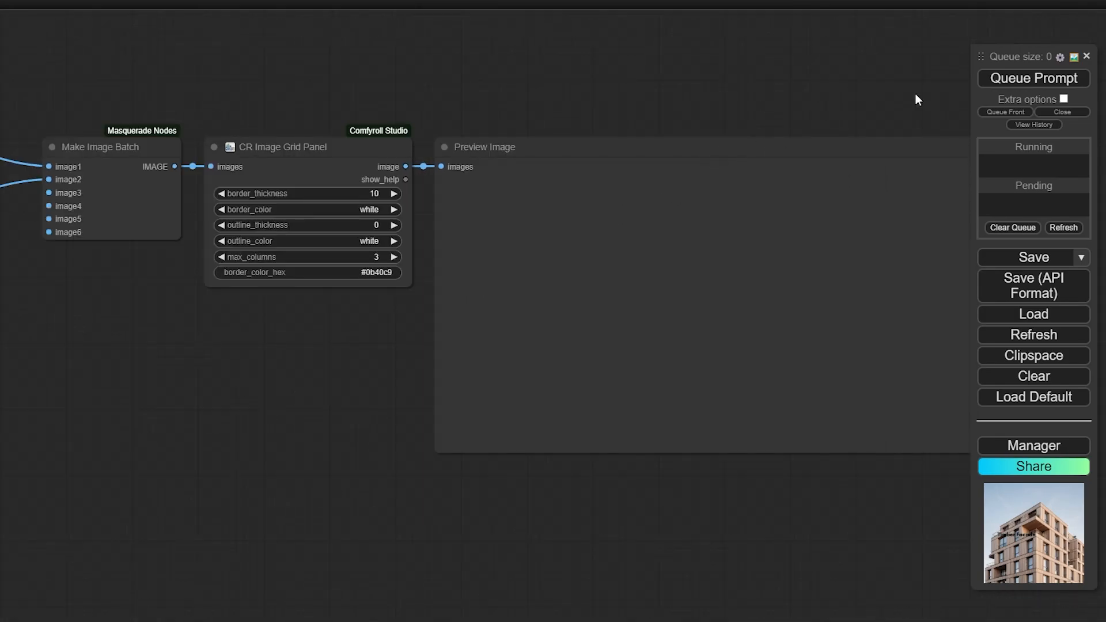
left_click(1039, 85)
scroll(193, 147, "down", 3)
left_click_drag(182, 313, 143, 323)
scroll(473, 314, "up", 2)
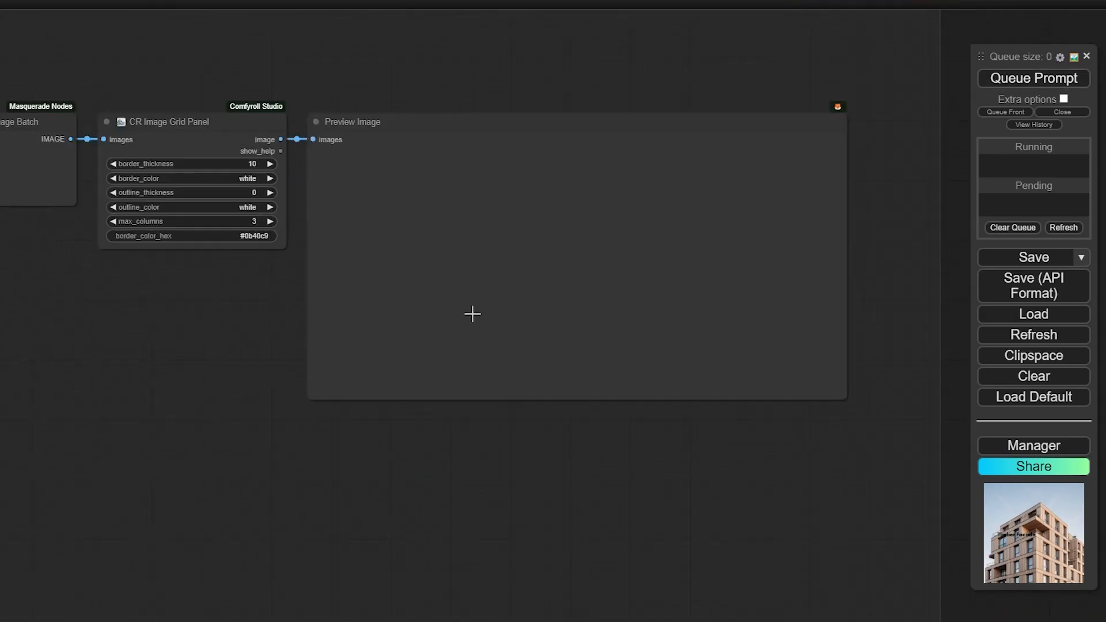
scroll(472, 314, "up", 2)
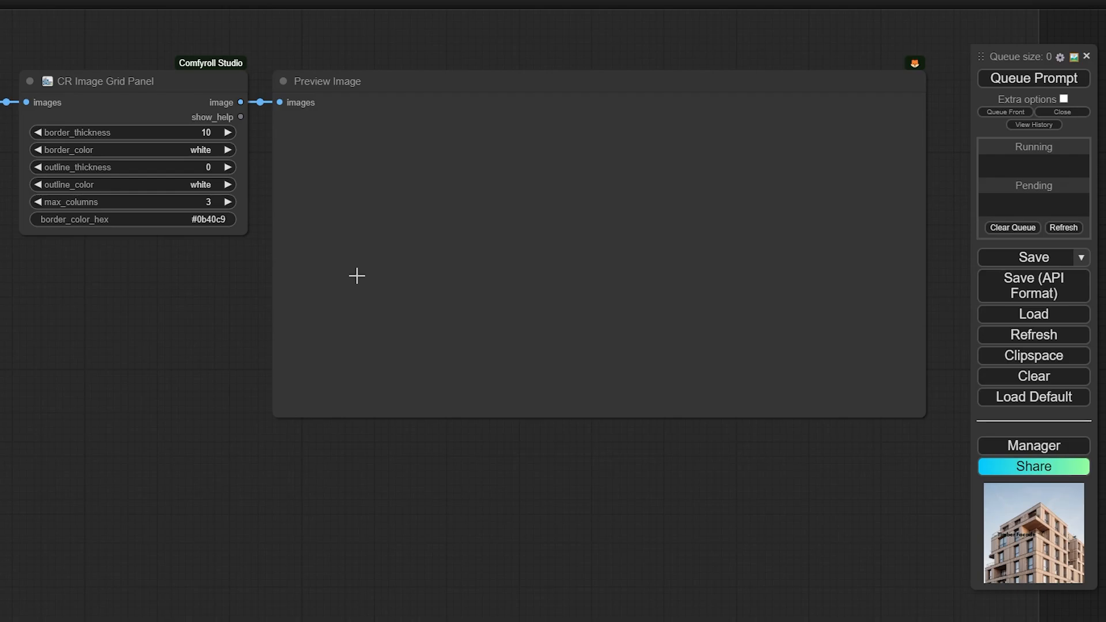
scroll(229, 314, "down", 4)
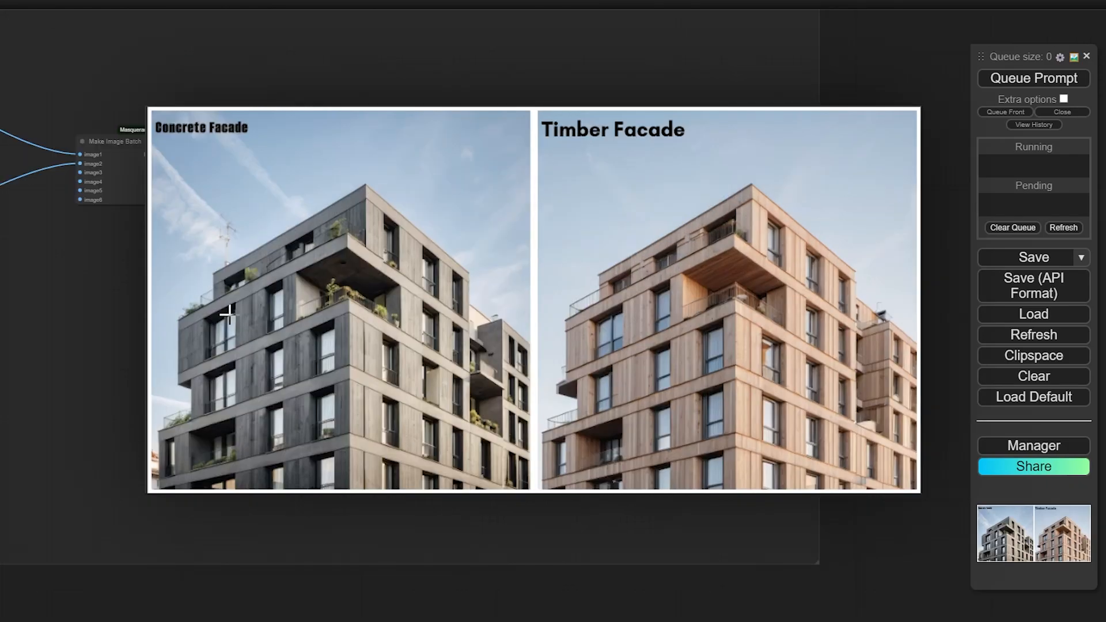
scroll(580, 403, "down", 10)
Select every node of the facade workflow and bypass it with Ctrl+B
left_click_drag(691, 462, 54, 244, "ctrl")
key("ctrl+b")
scroll(54, 243, "down", 6)
left_click_drag(242, 437, 947, 415)
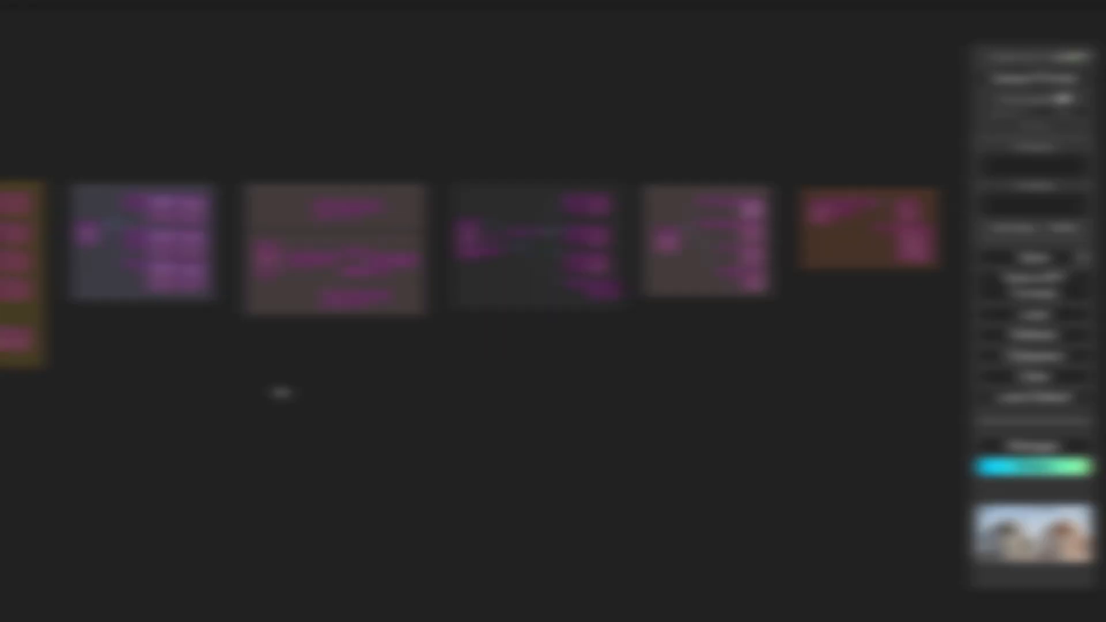